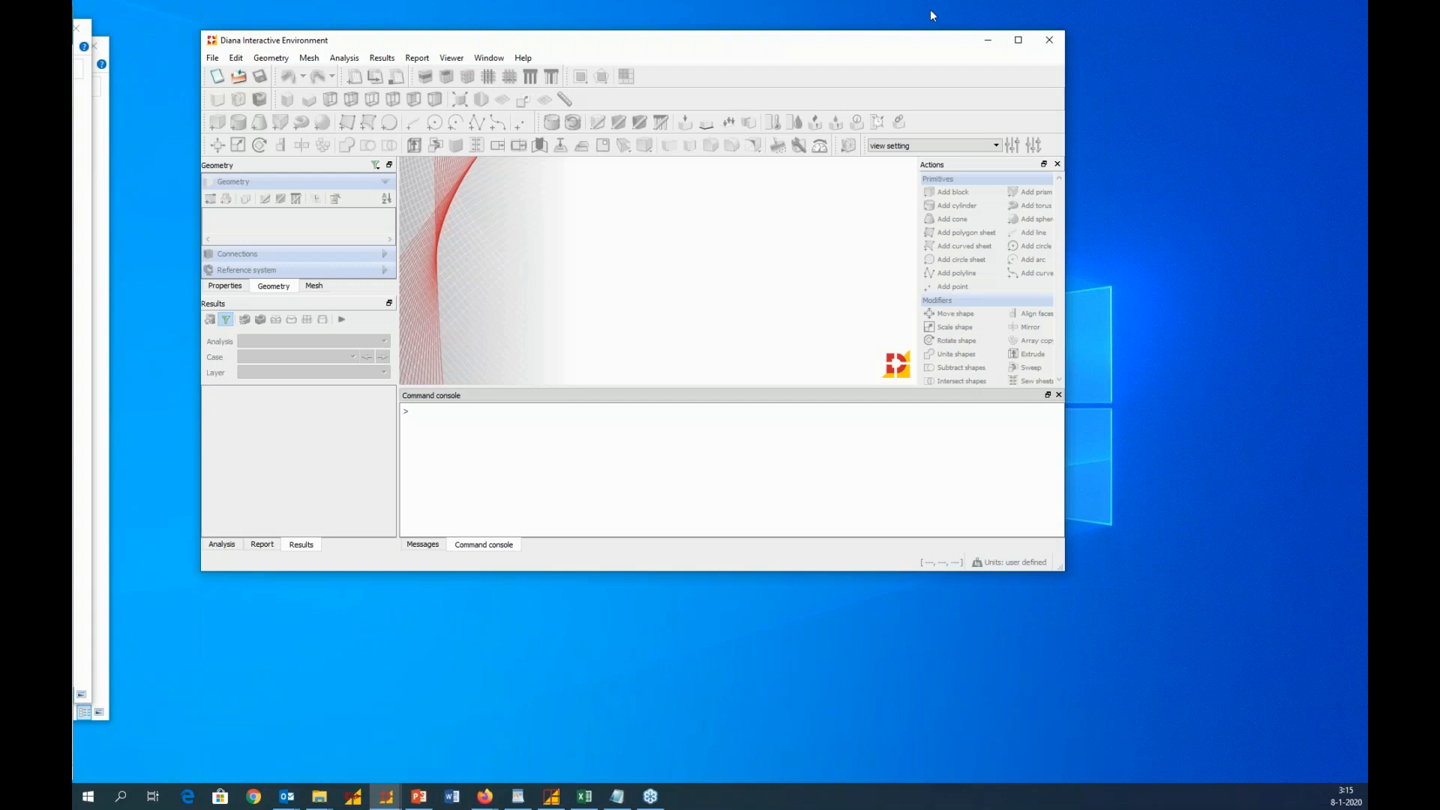
Maximize the program window and look over the window display options, the messages and the command console
click(1017, 40)
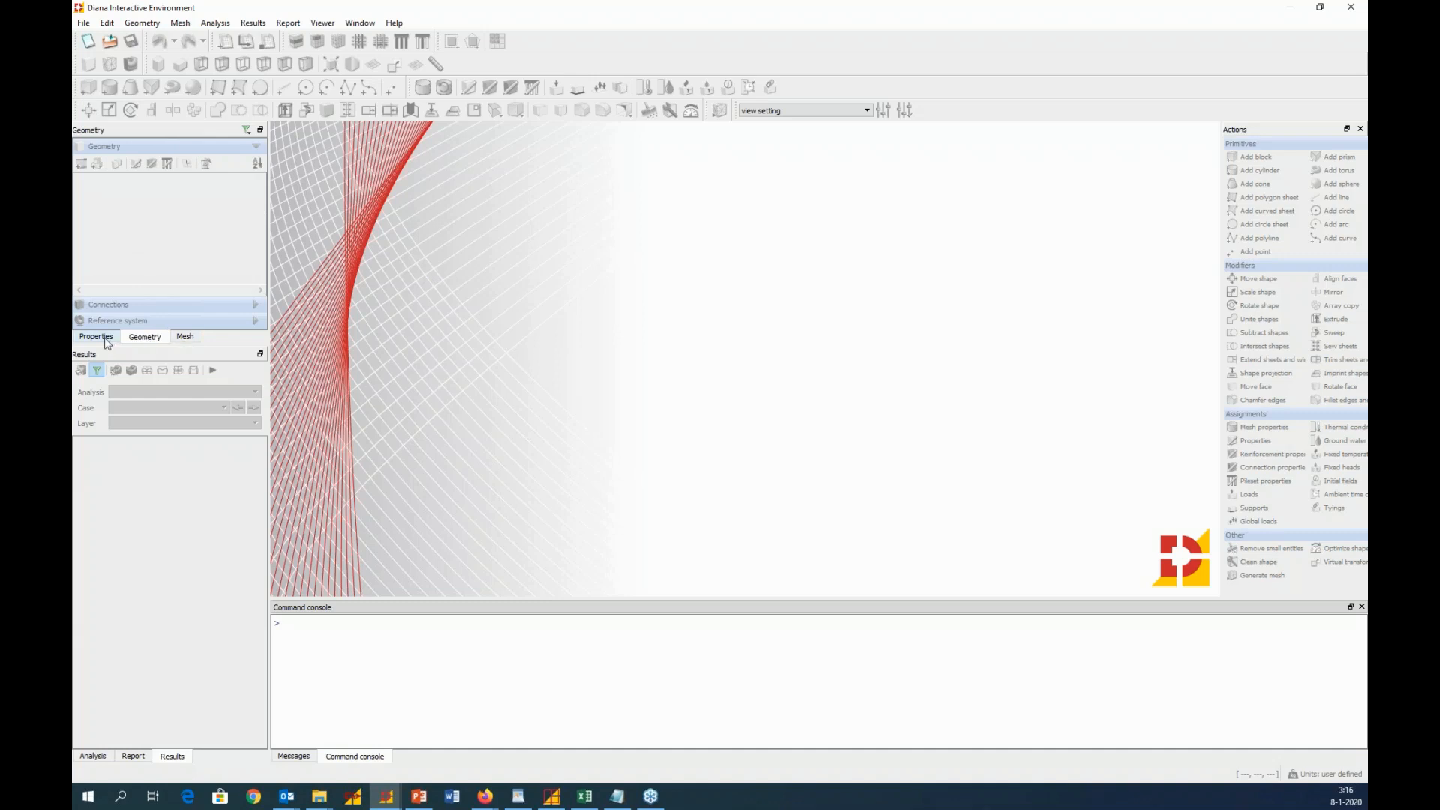
click(360, 24)
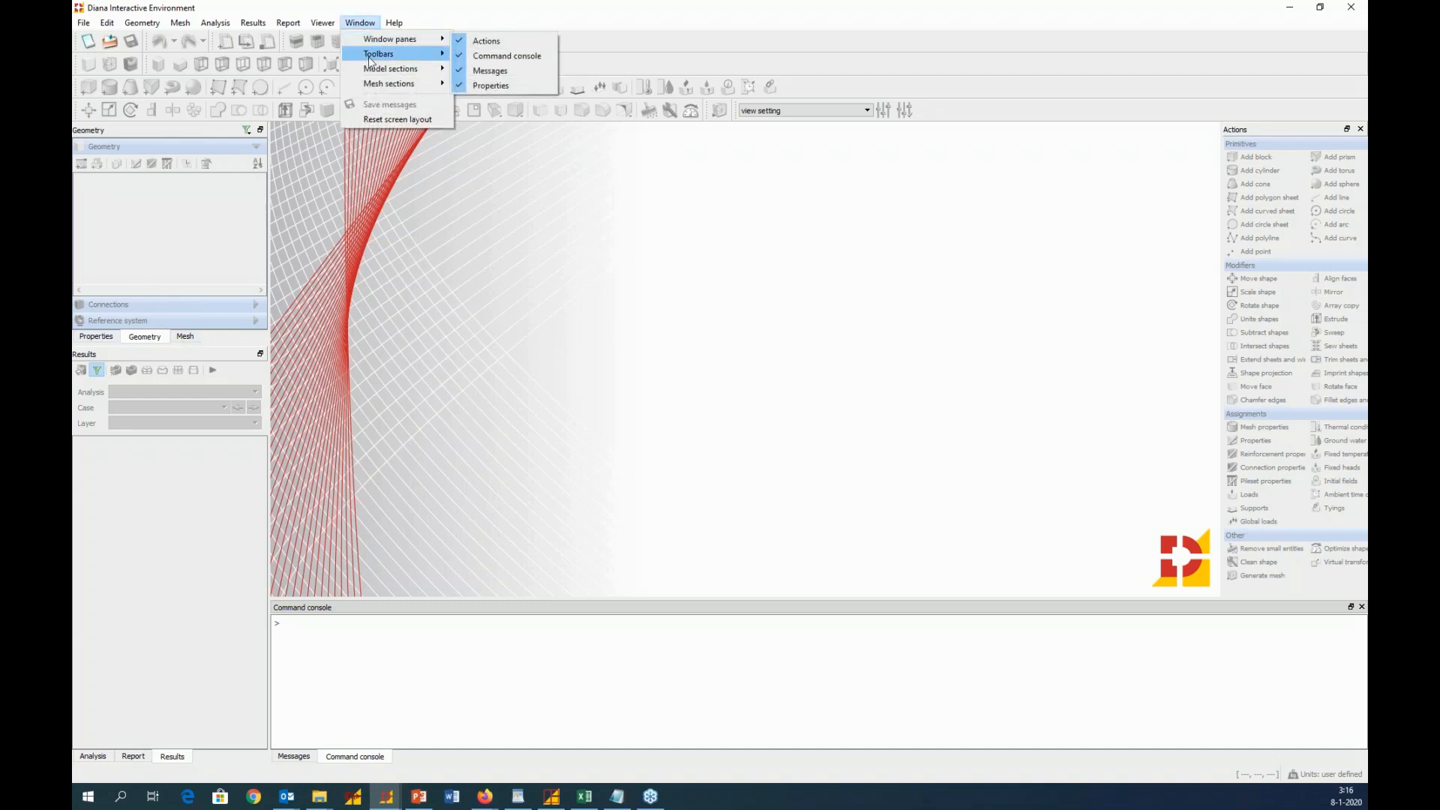
mouse_move(383, 68)
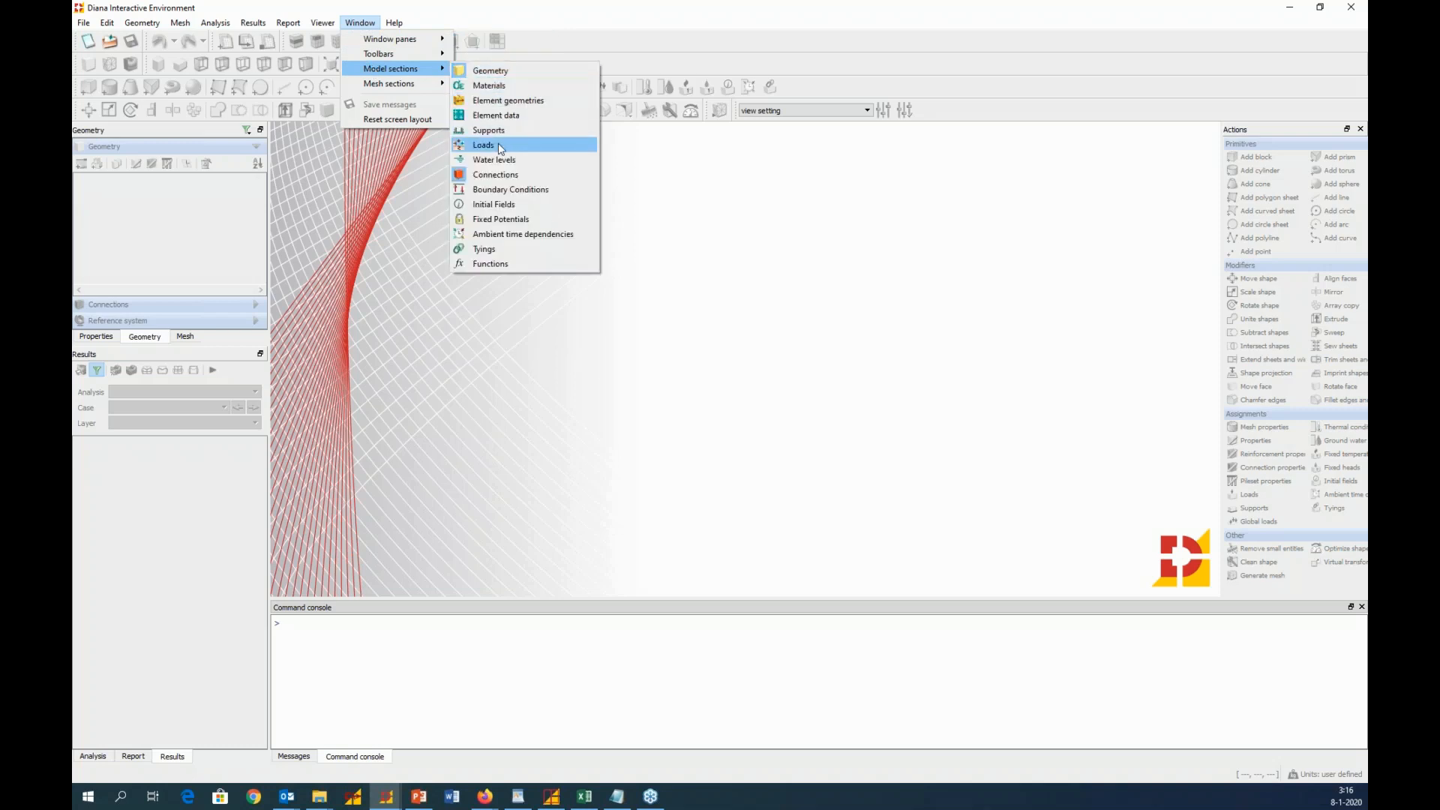
mouse_move(424, 54)
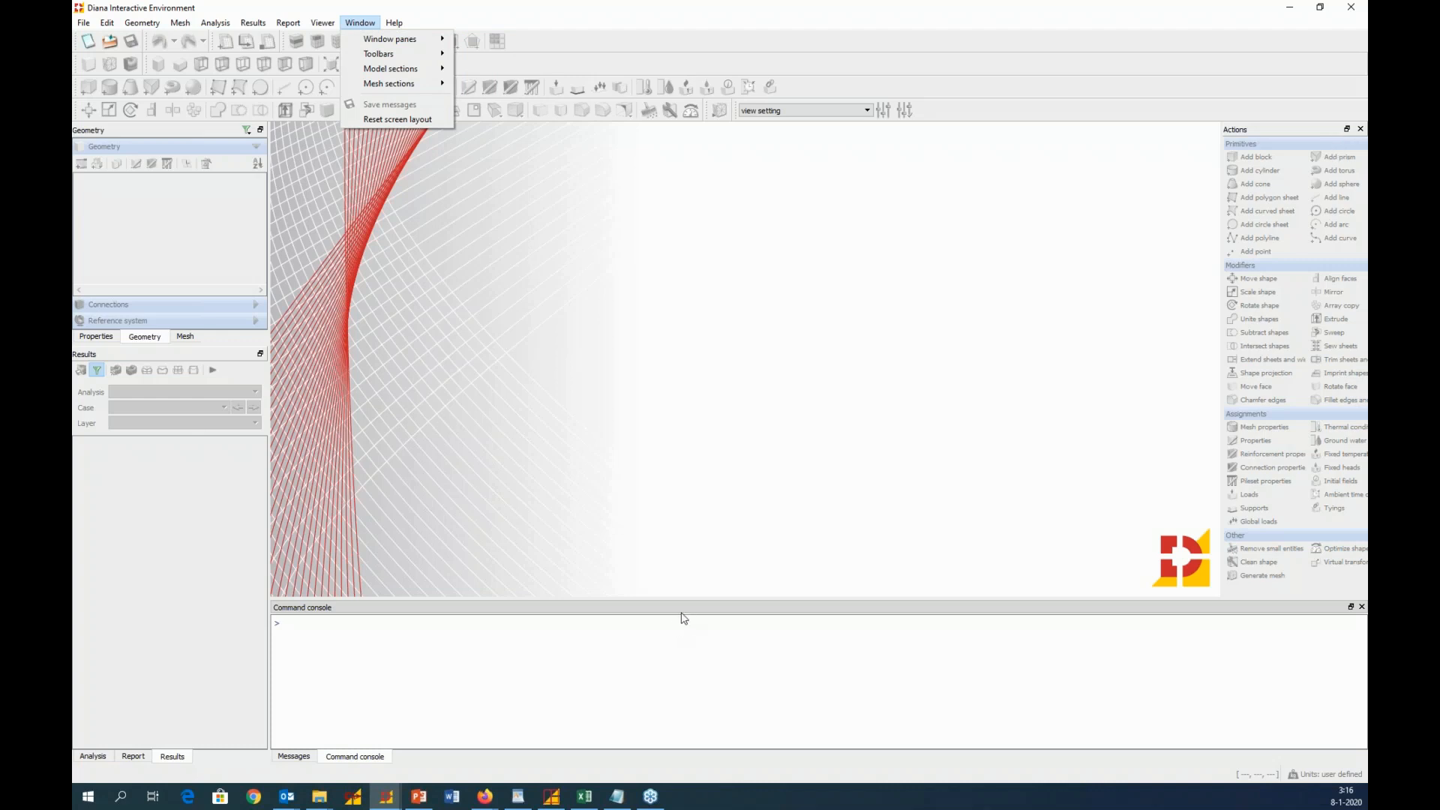
click(293, 757)
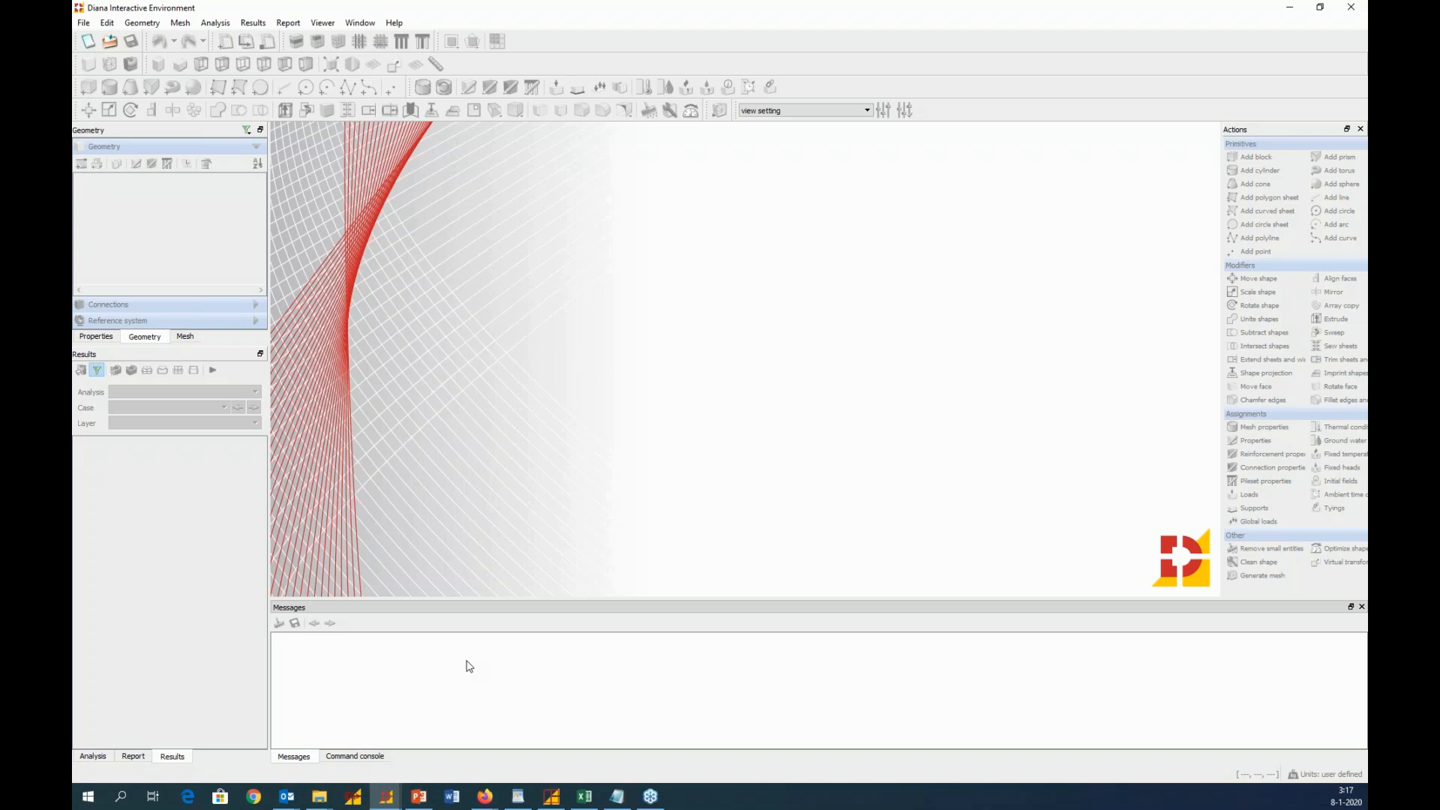
click(359, 758)
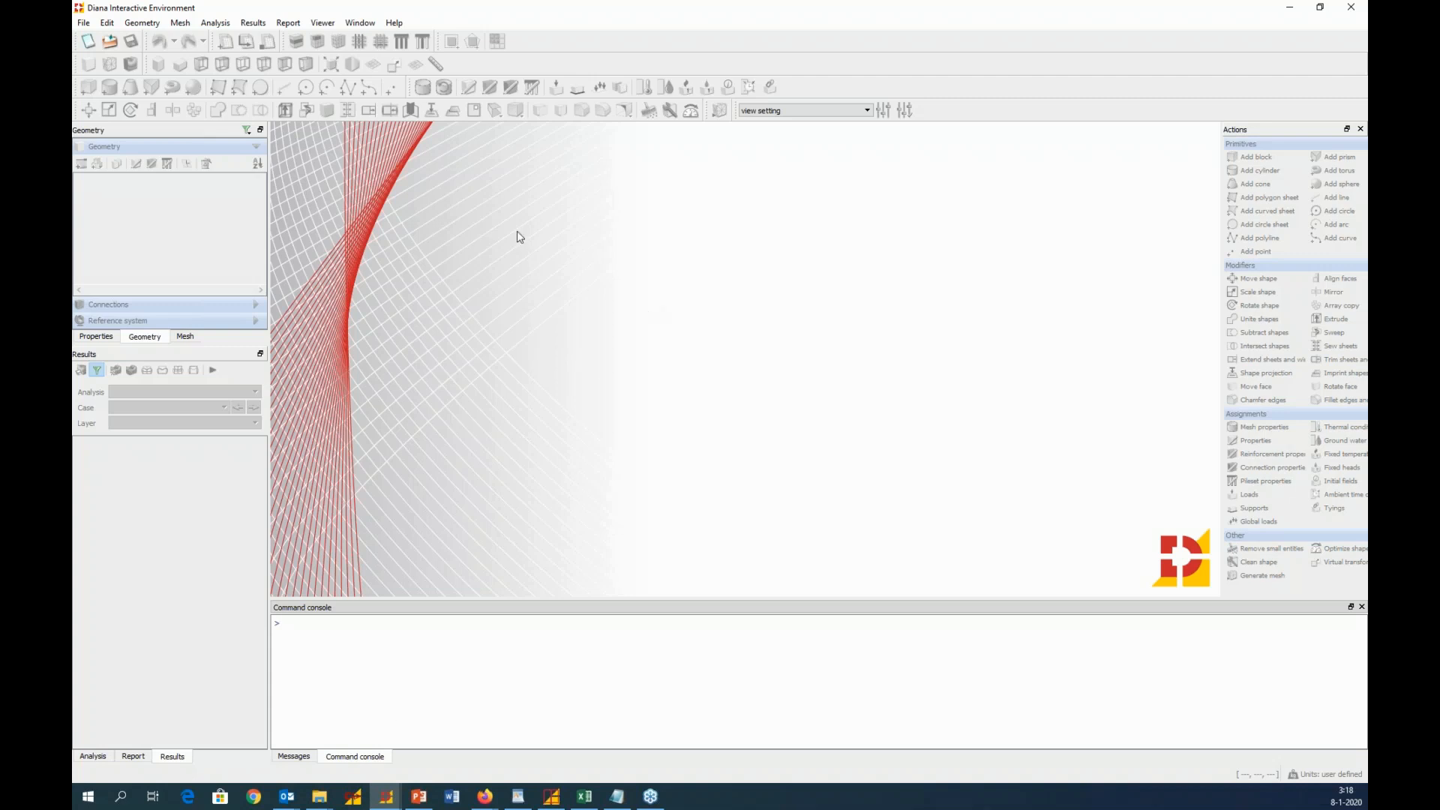
Start a new project and name it Slope_Demo
click(84, 23)
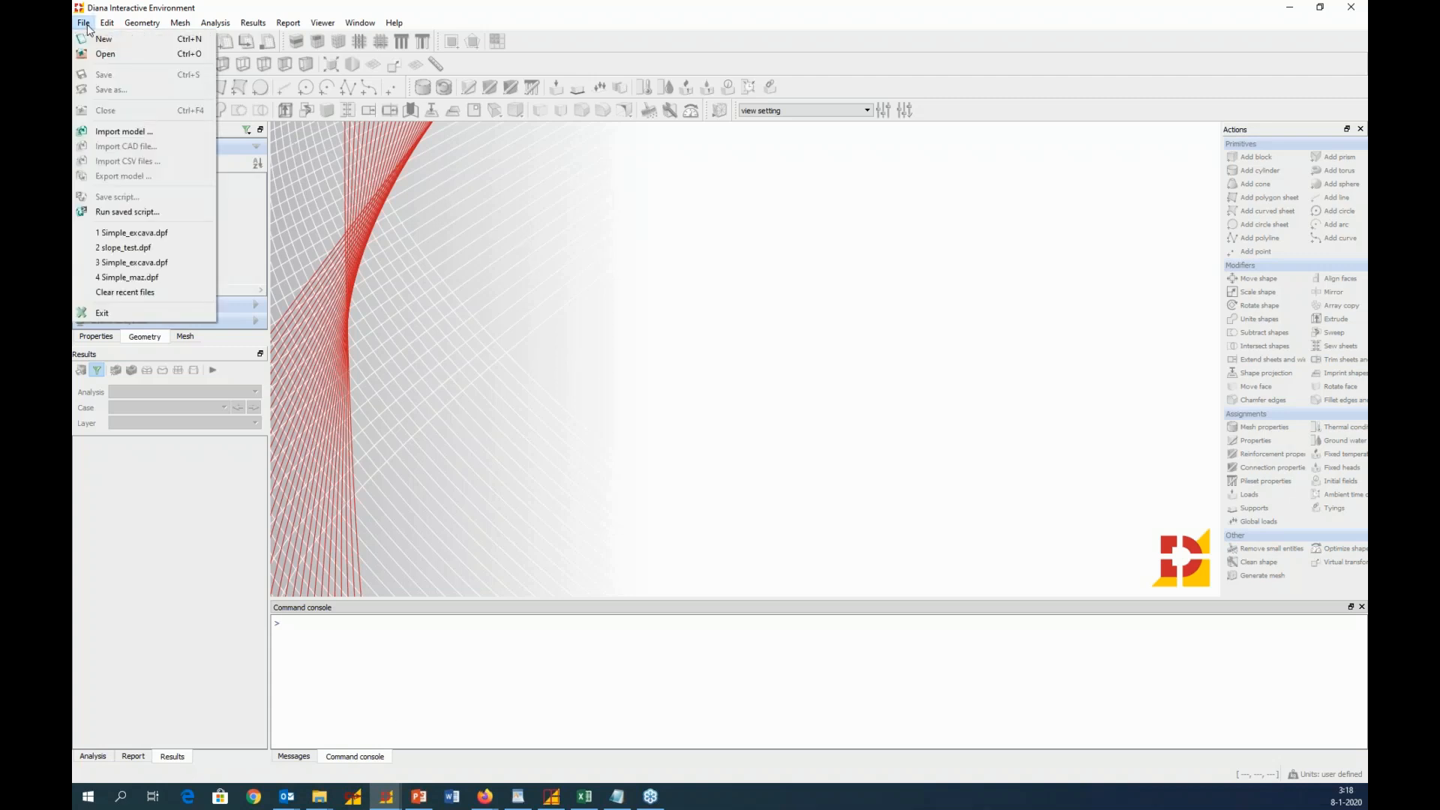
click(101, 40)
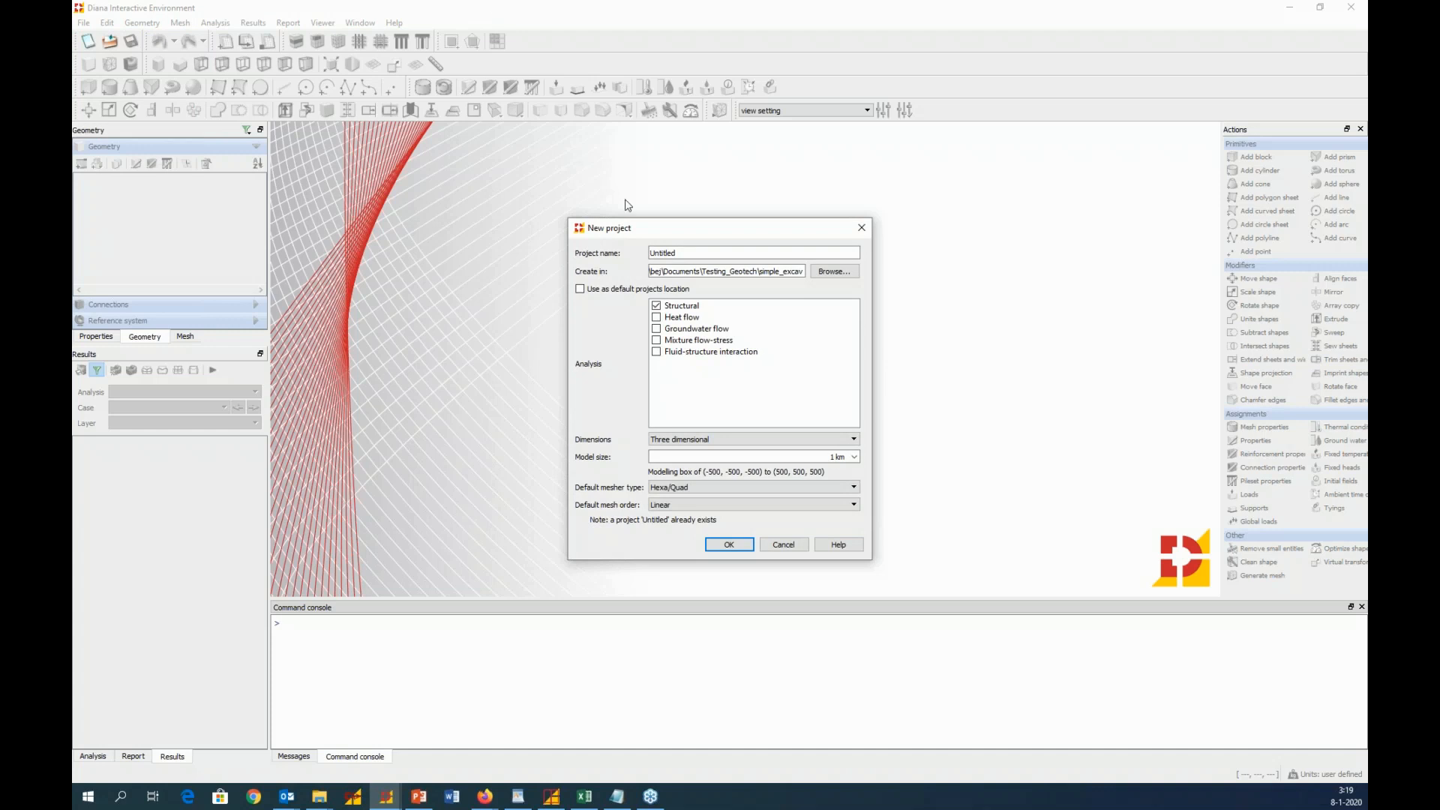
double_click(684, 252)
text(Slope_)
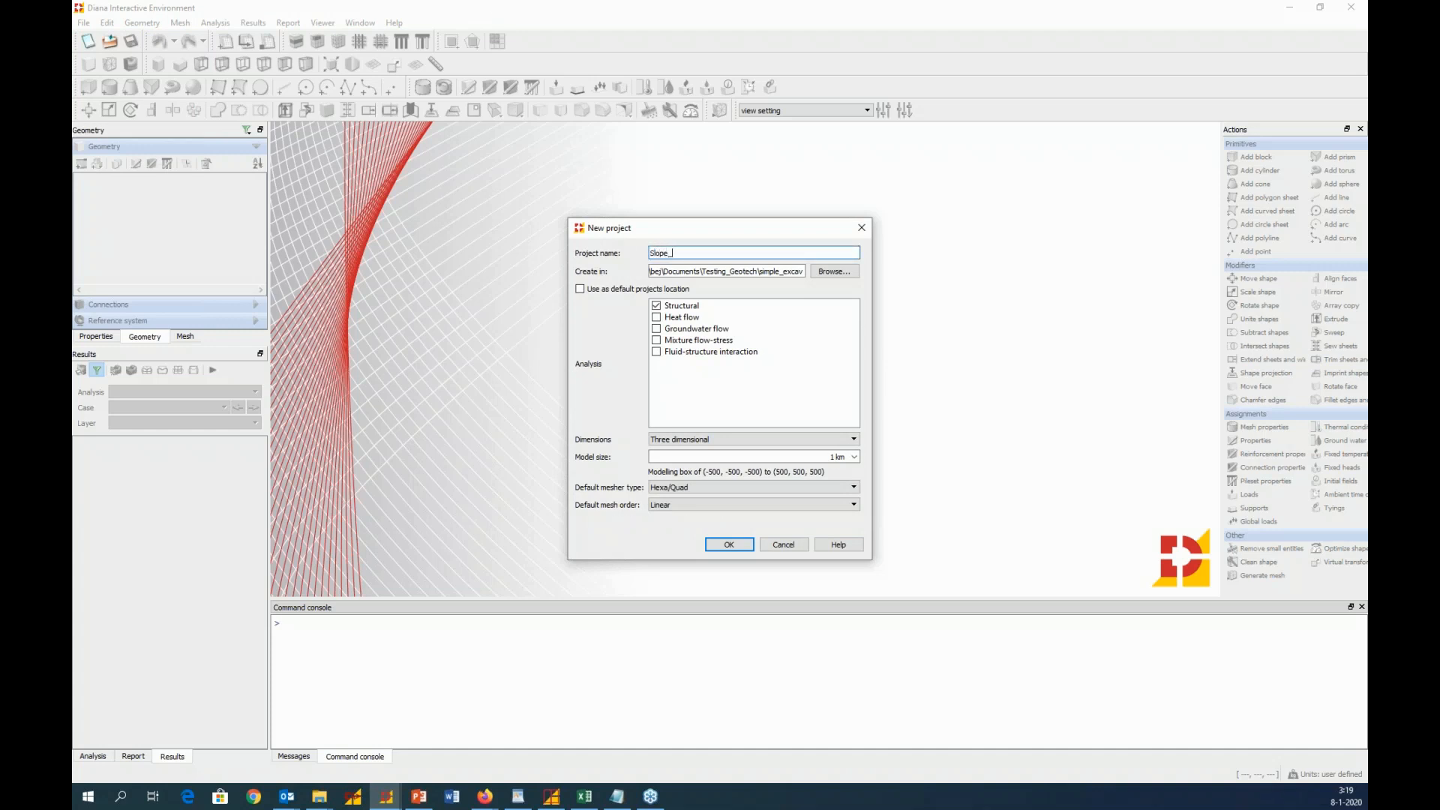
text(Demo)
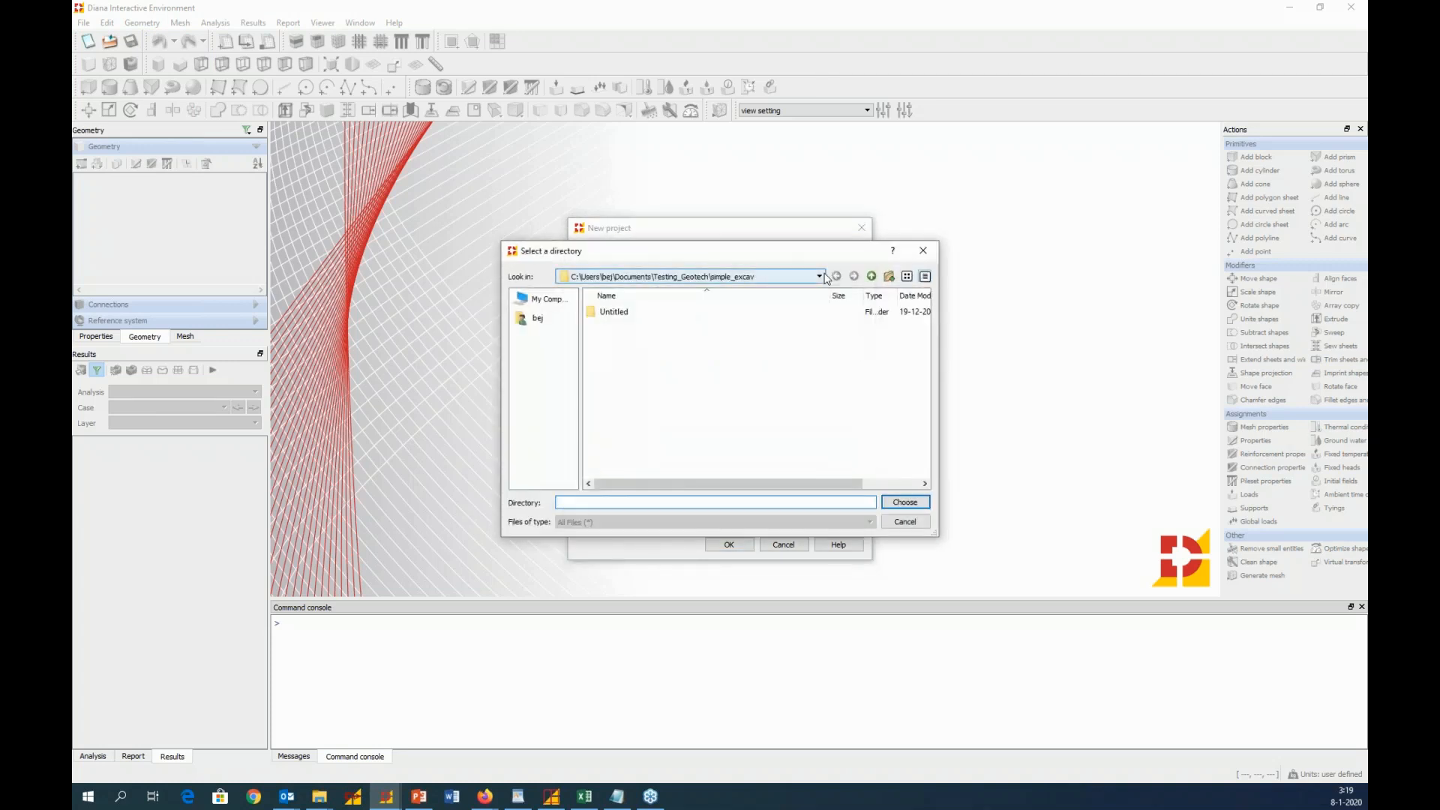
Set the project location to the slope stability folder inside e-learning in Documents
click(871, 277)
click(871, 277)
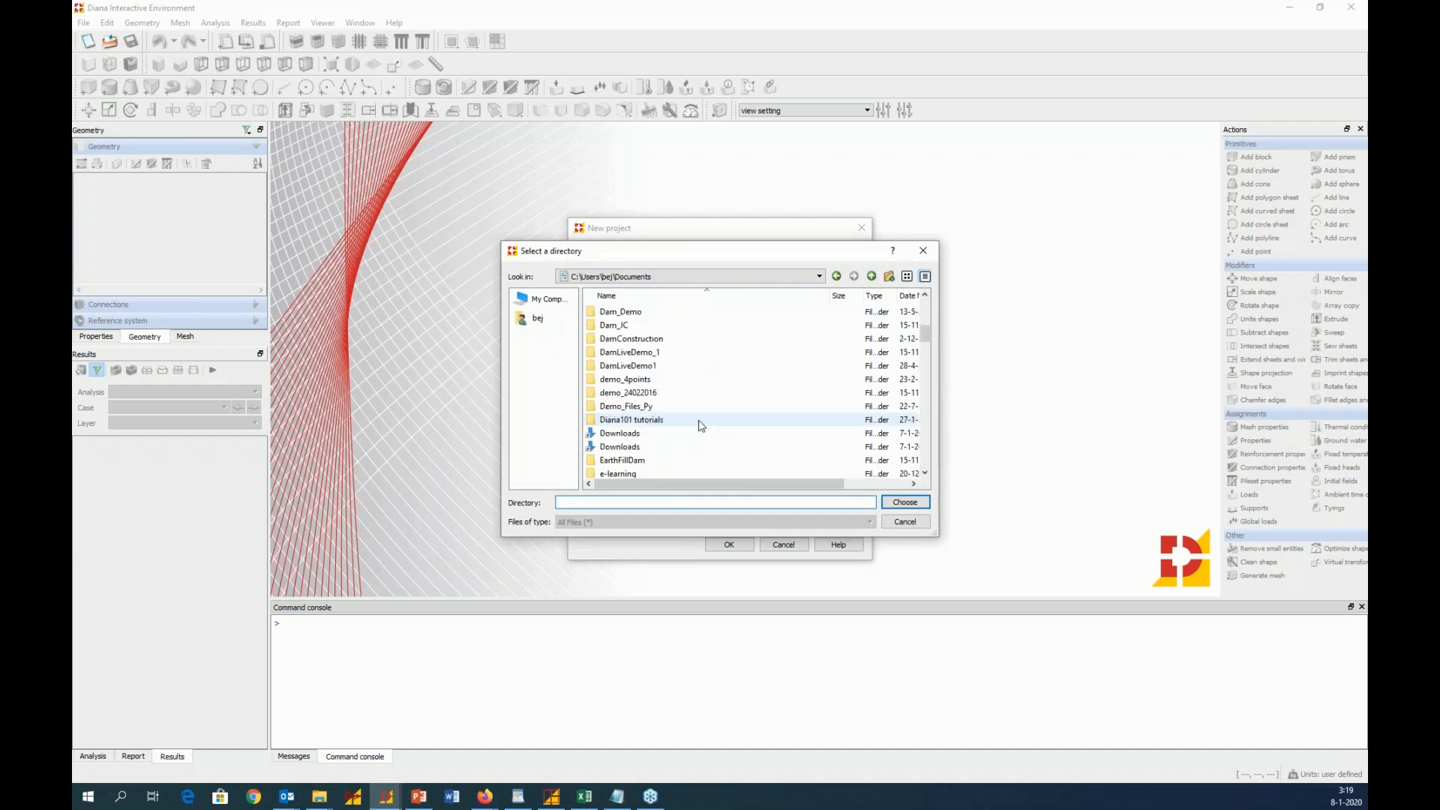
double_click(657, 474)
double_click(623, 313)
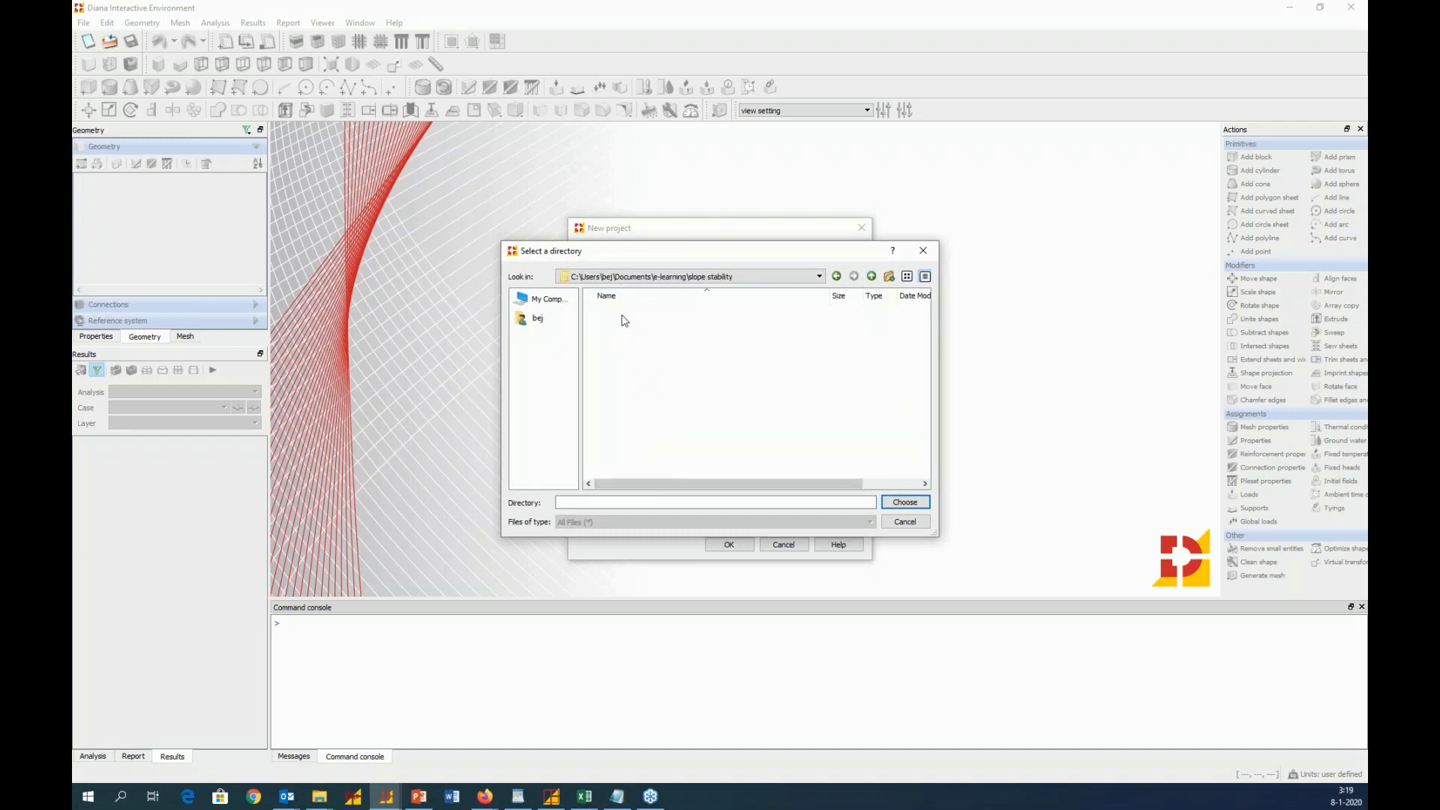
click(905, 502)
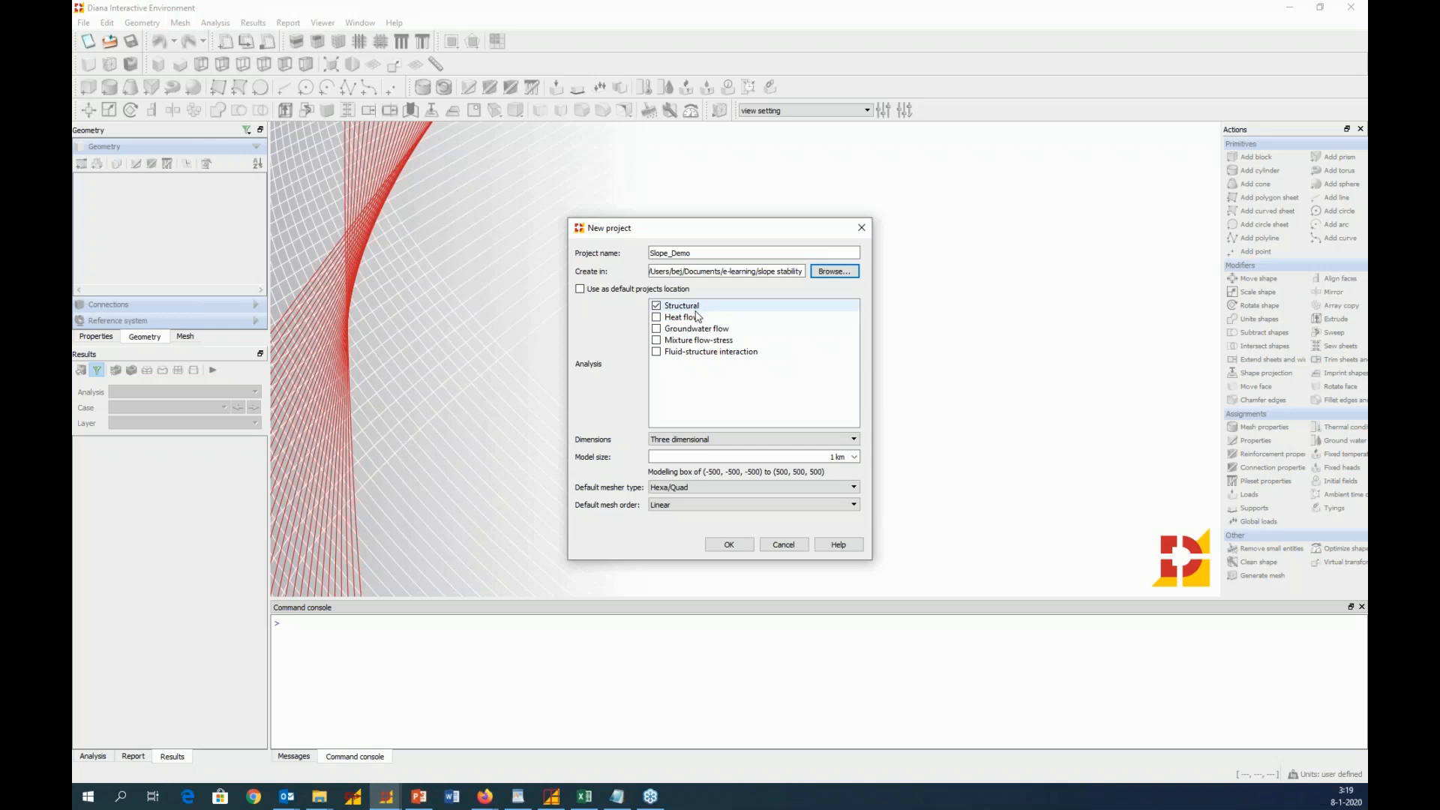
Set the model dimensions to Plane strain, keep the Hexa/Quad default mesher type, and create the project
click(753, 440)
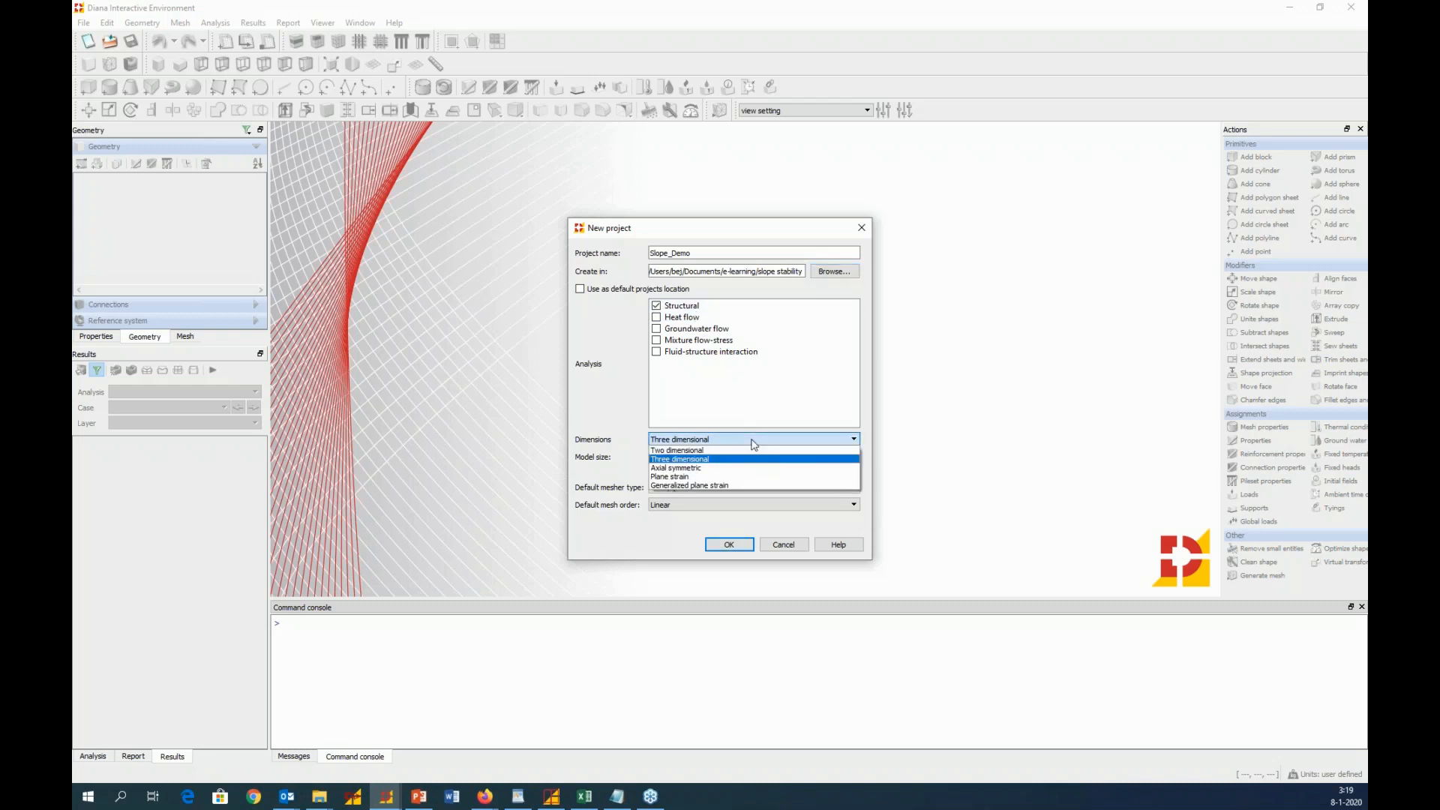
click(712, 477)
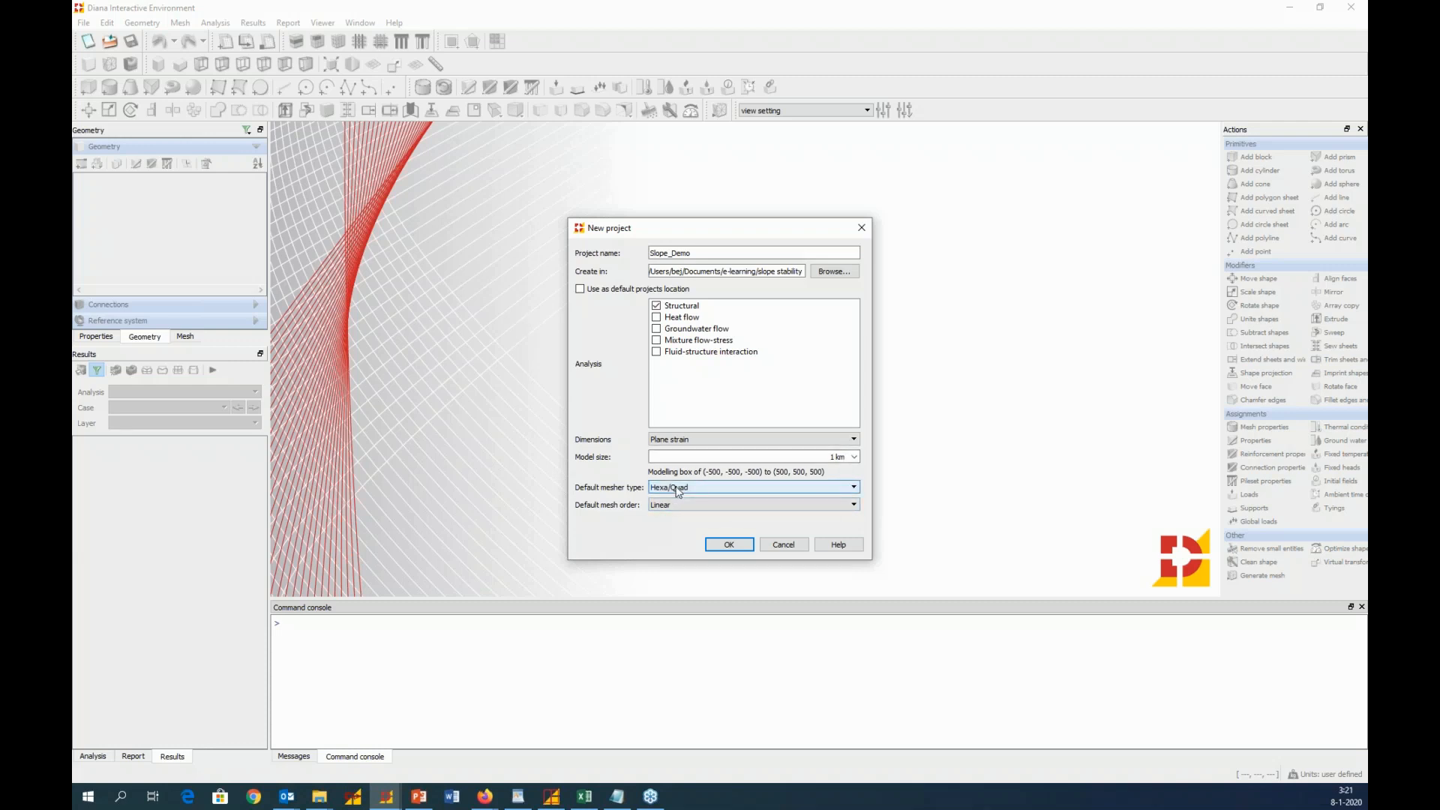
click(702, 490)
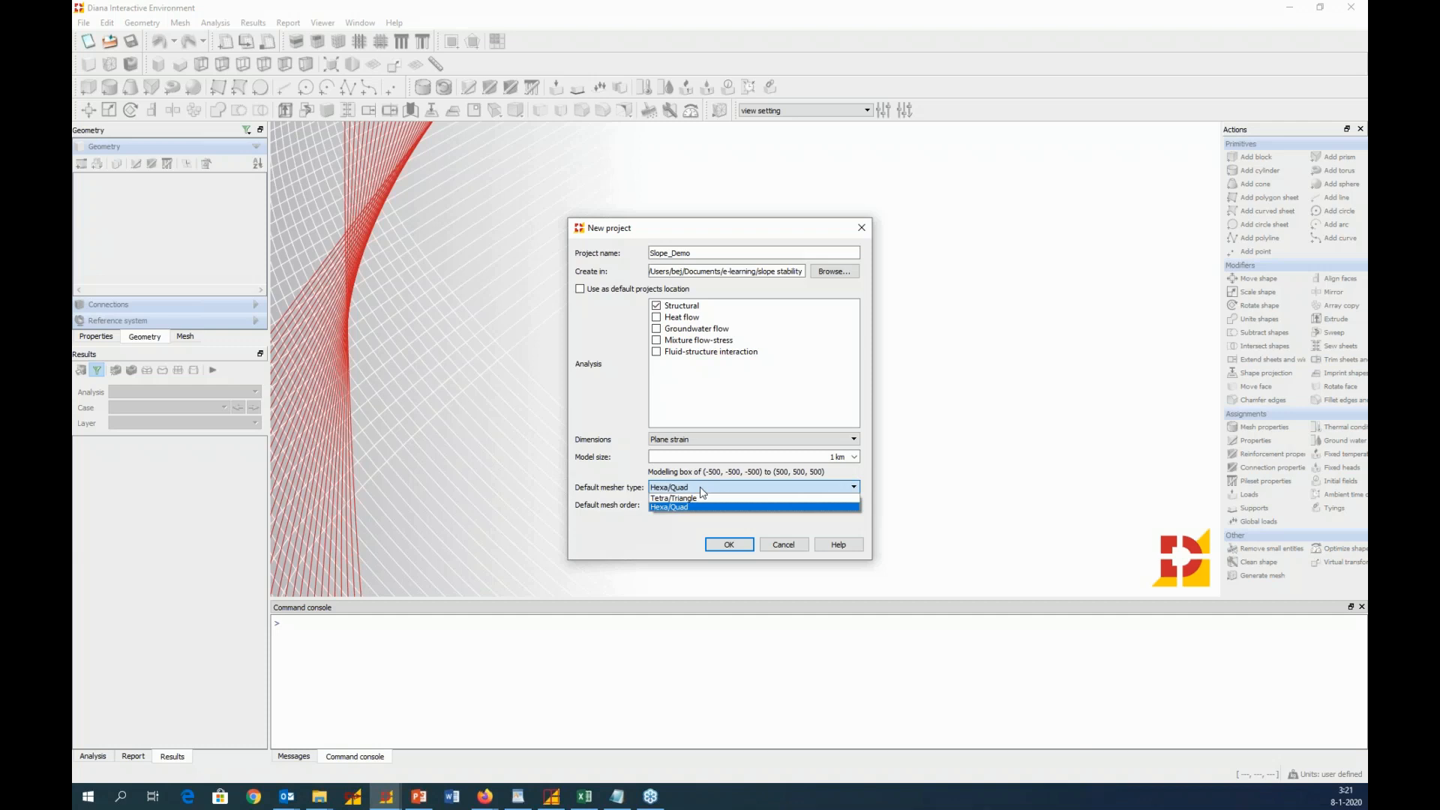
click(620, 474)
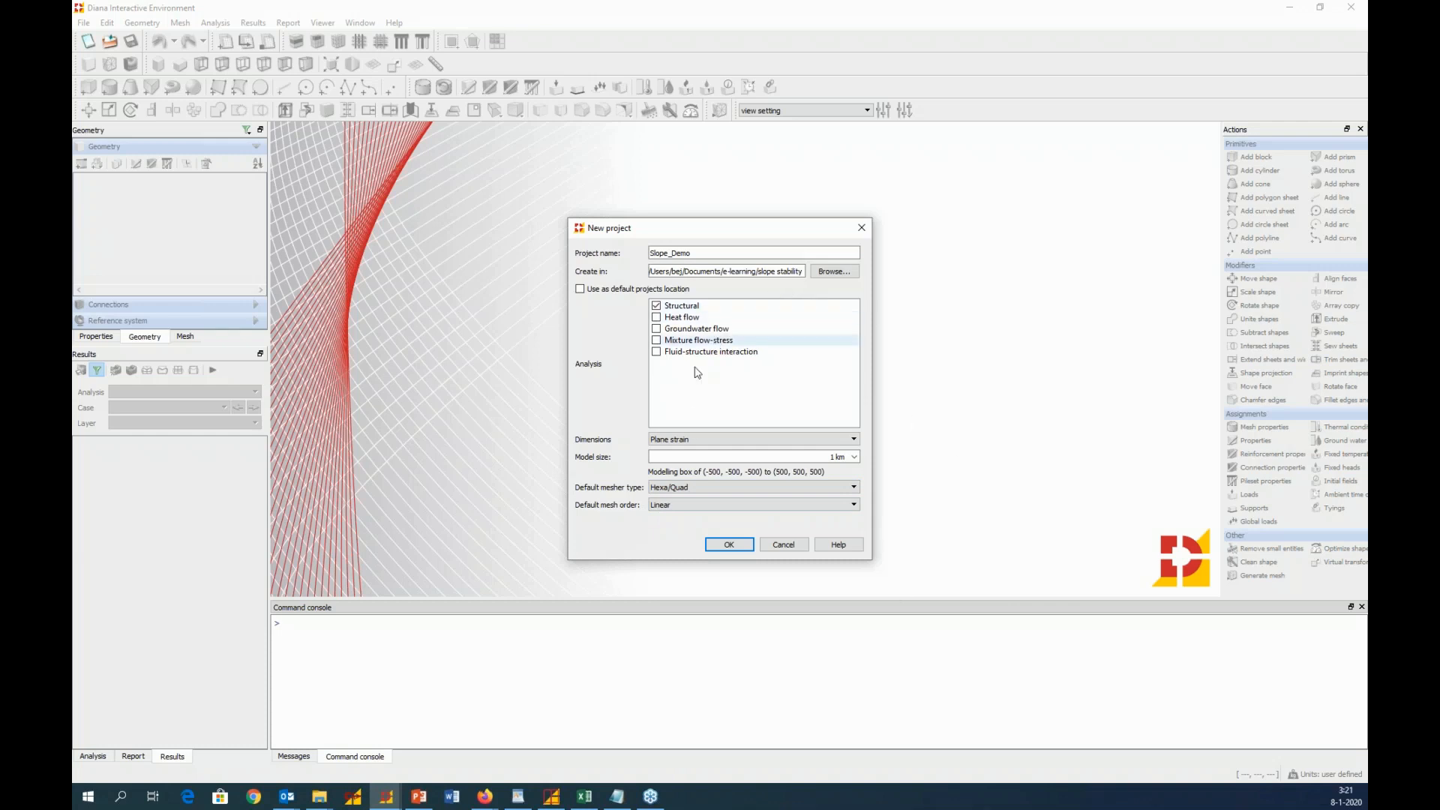
click(728, 546)
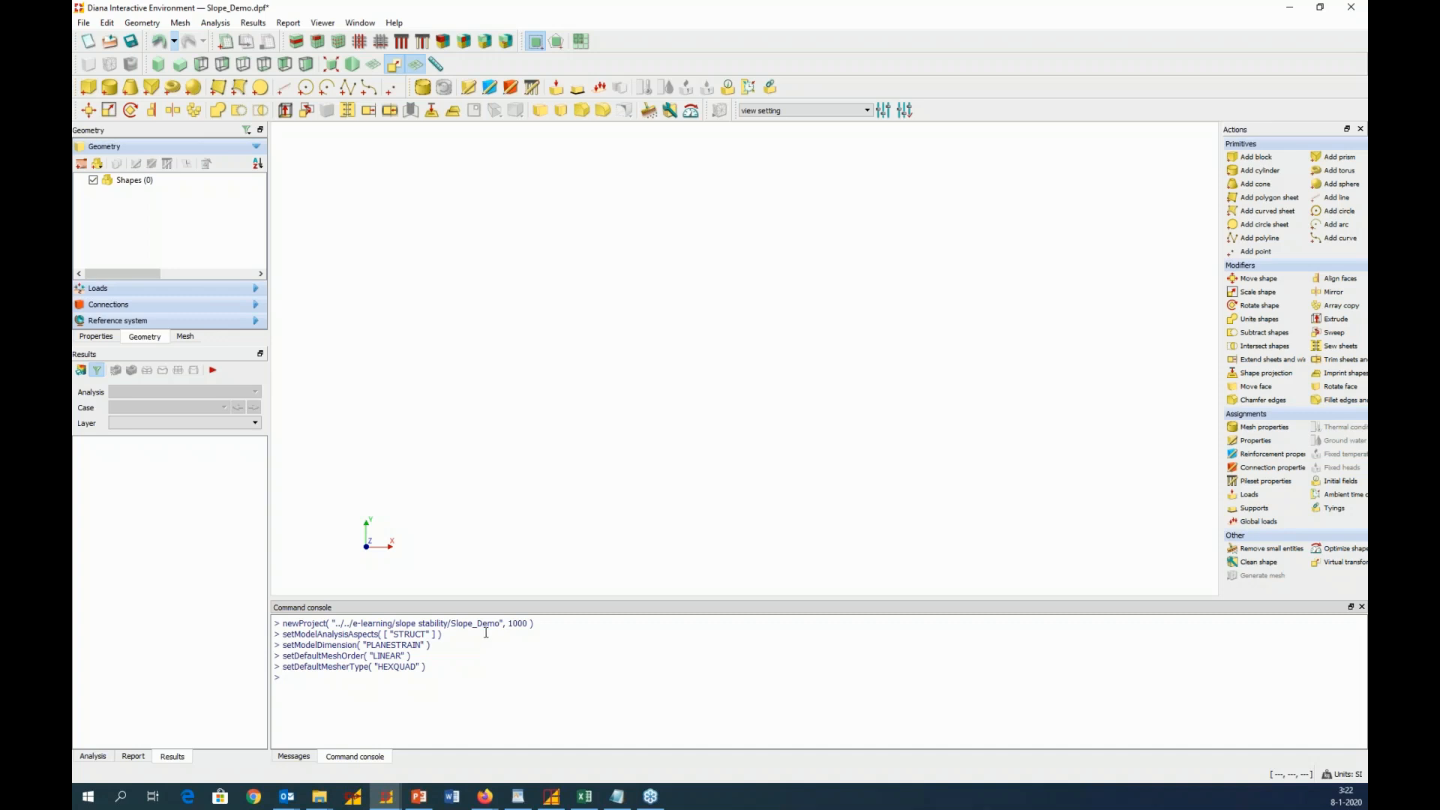
Change the project's angle unit to degree
click(1339, 780)
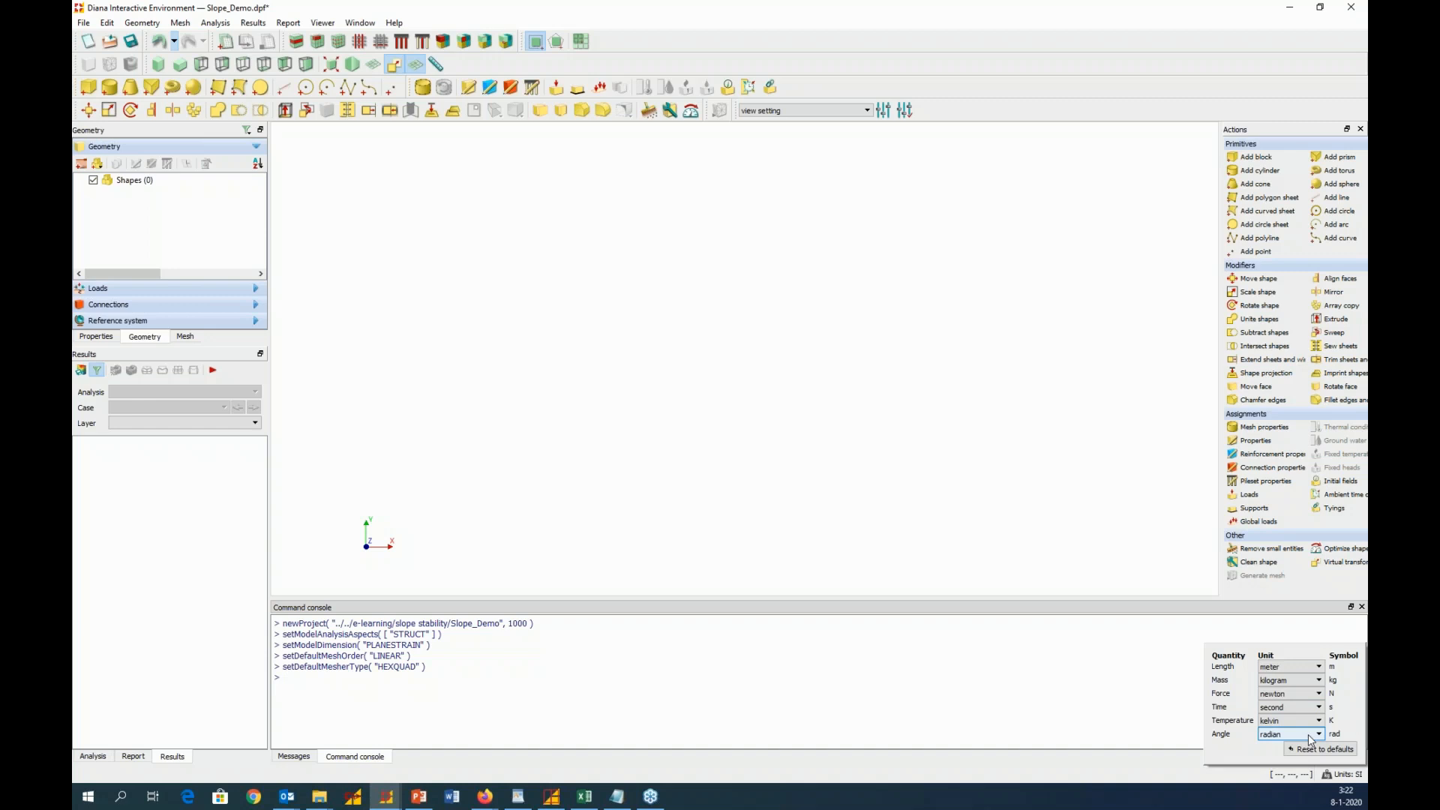
click(1288, 736)
click(1284, 759)
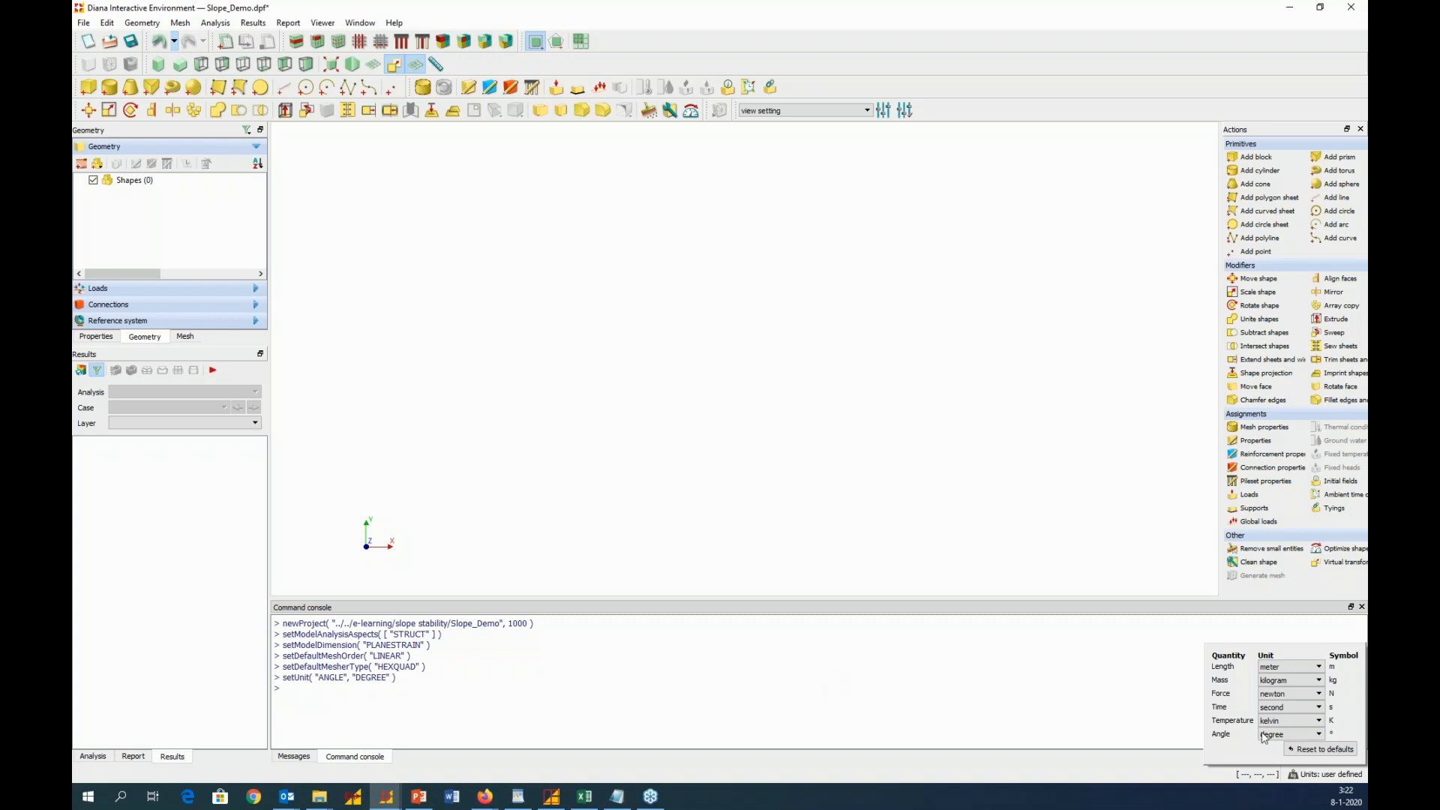
click(1160, 775)
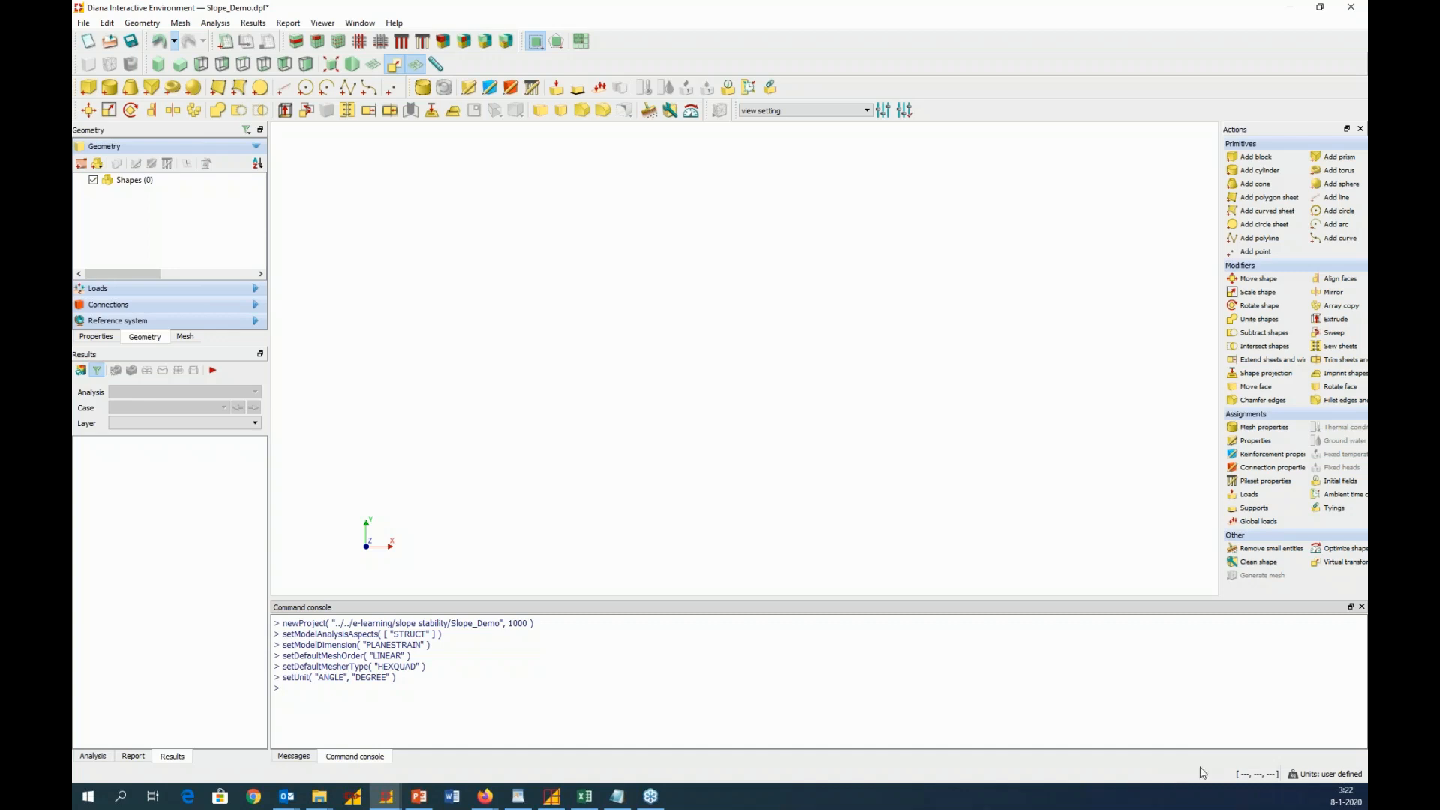
Switch to the Slope_stability.pptx presentation in PowerPoint and examine the slope geometry and Mohr-Coulomb parameters on slide 10
click(419, 798)
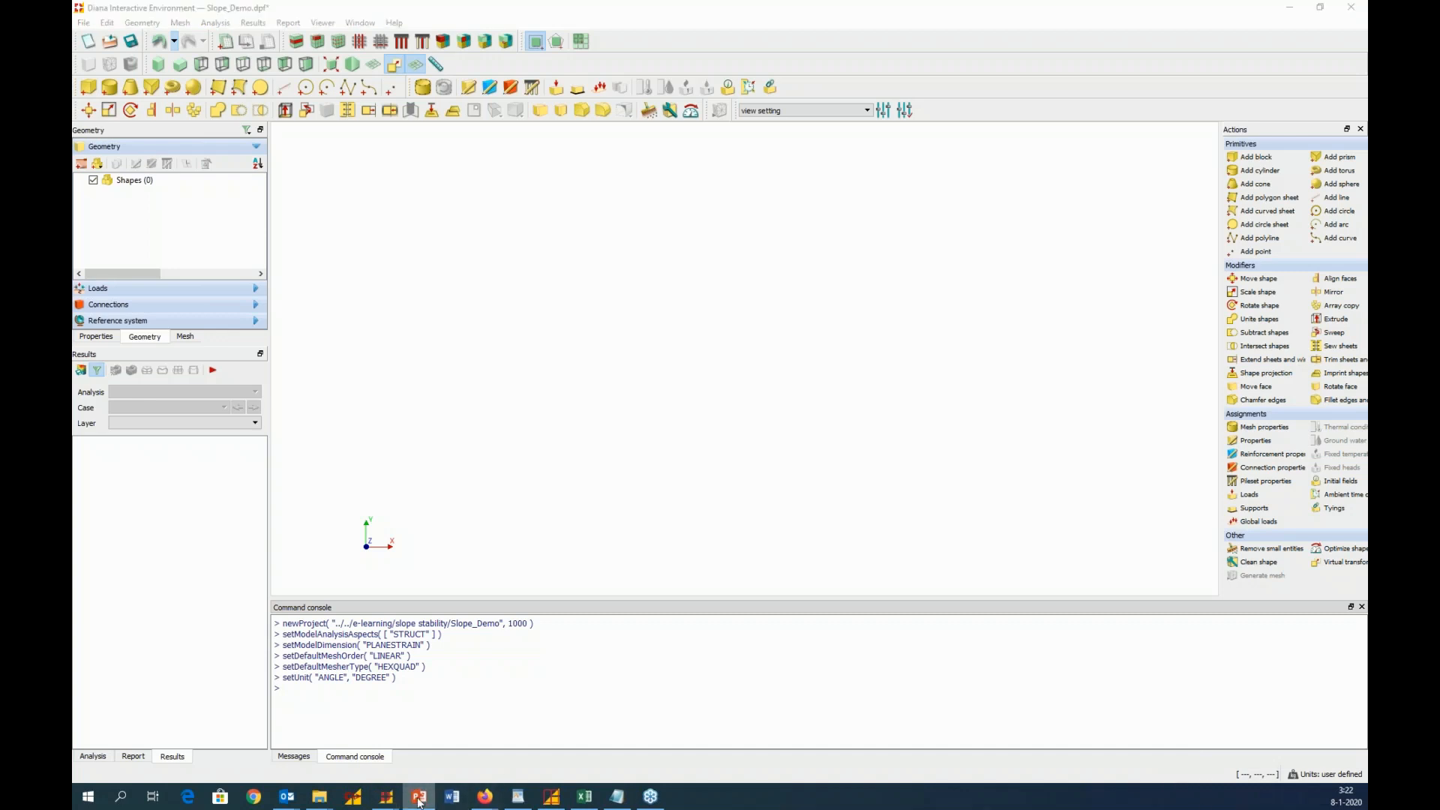
click(211, 504)
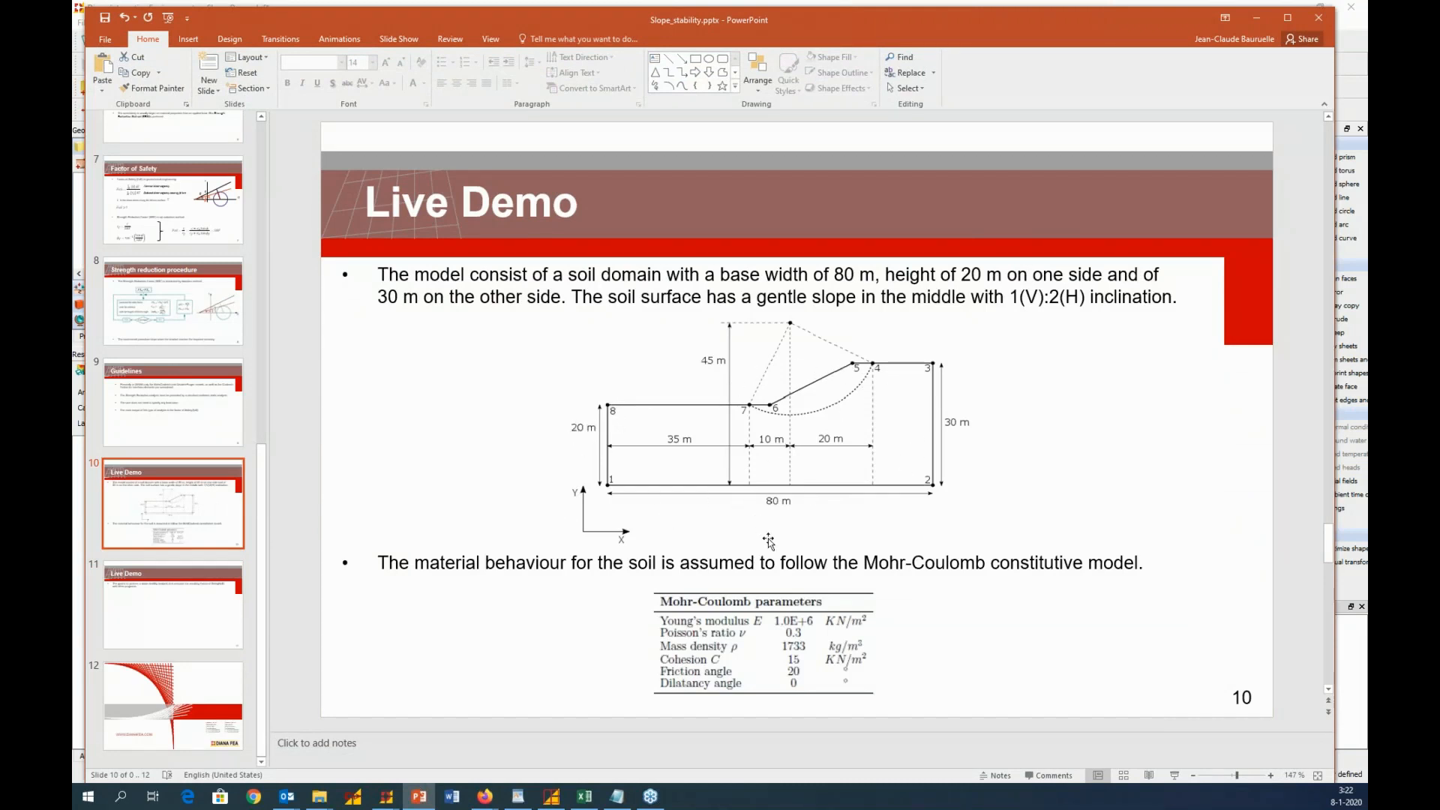
click(1174, 775)
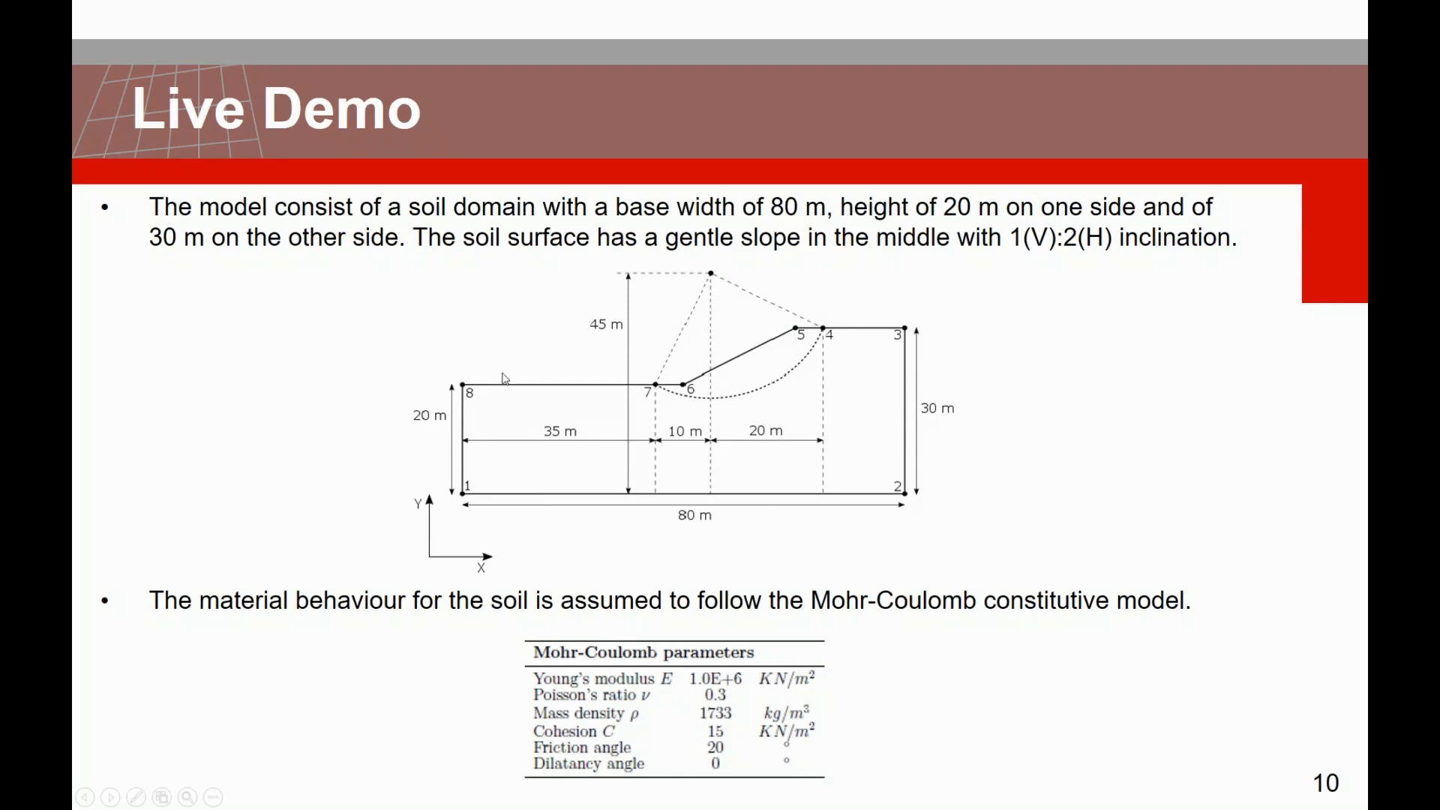
key(Escape)
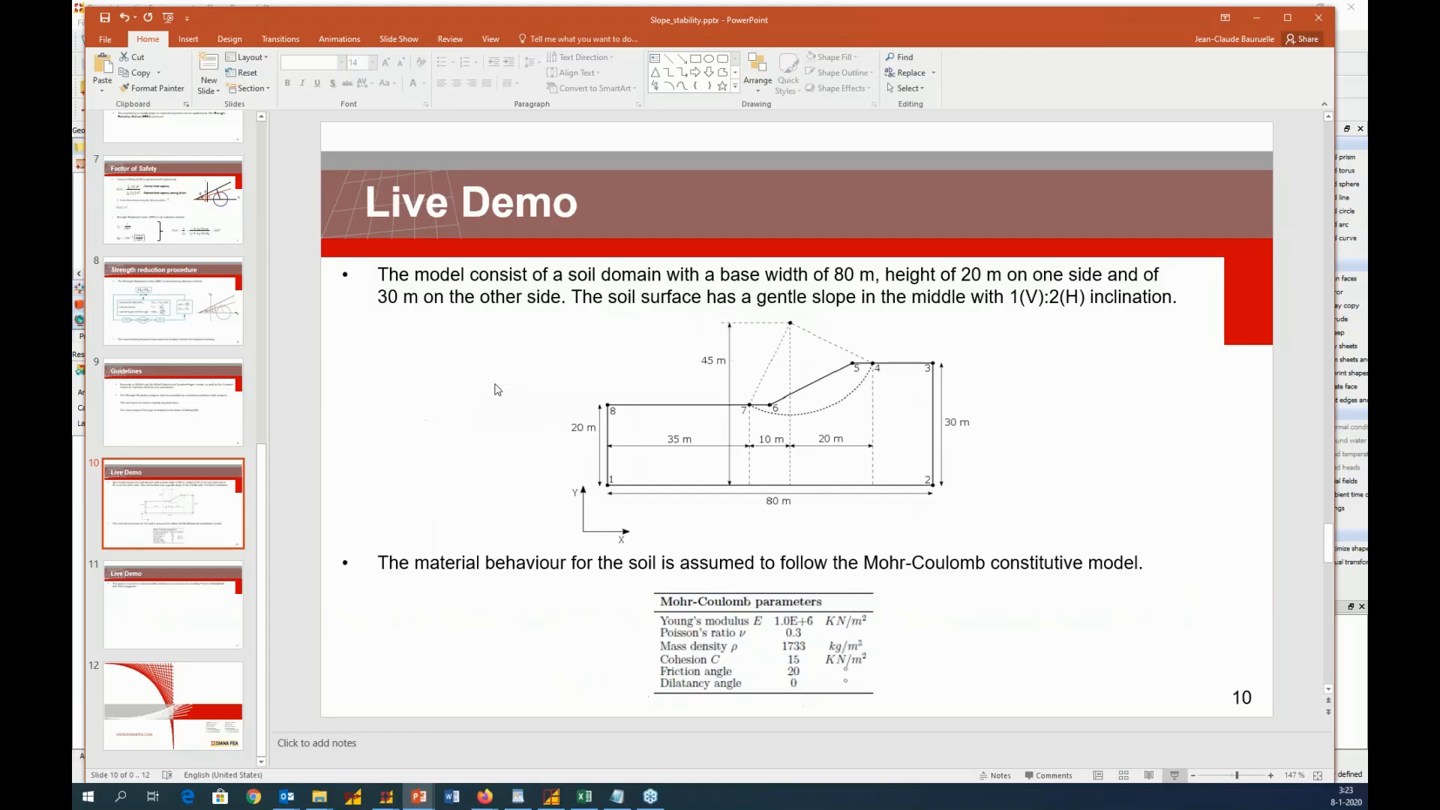
click(1263, 16)
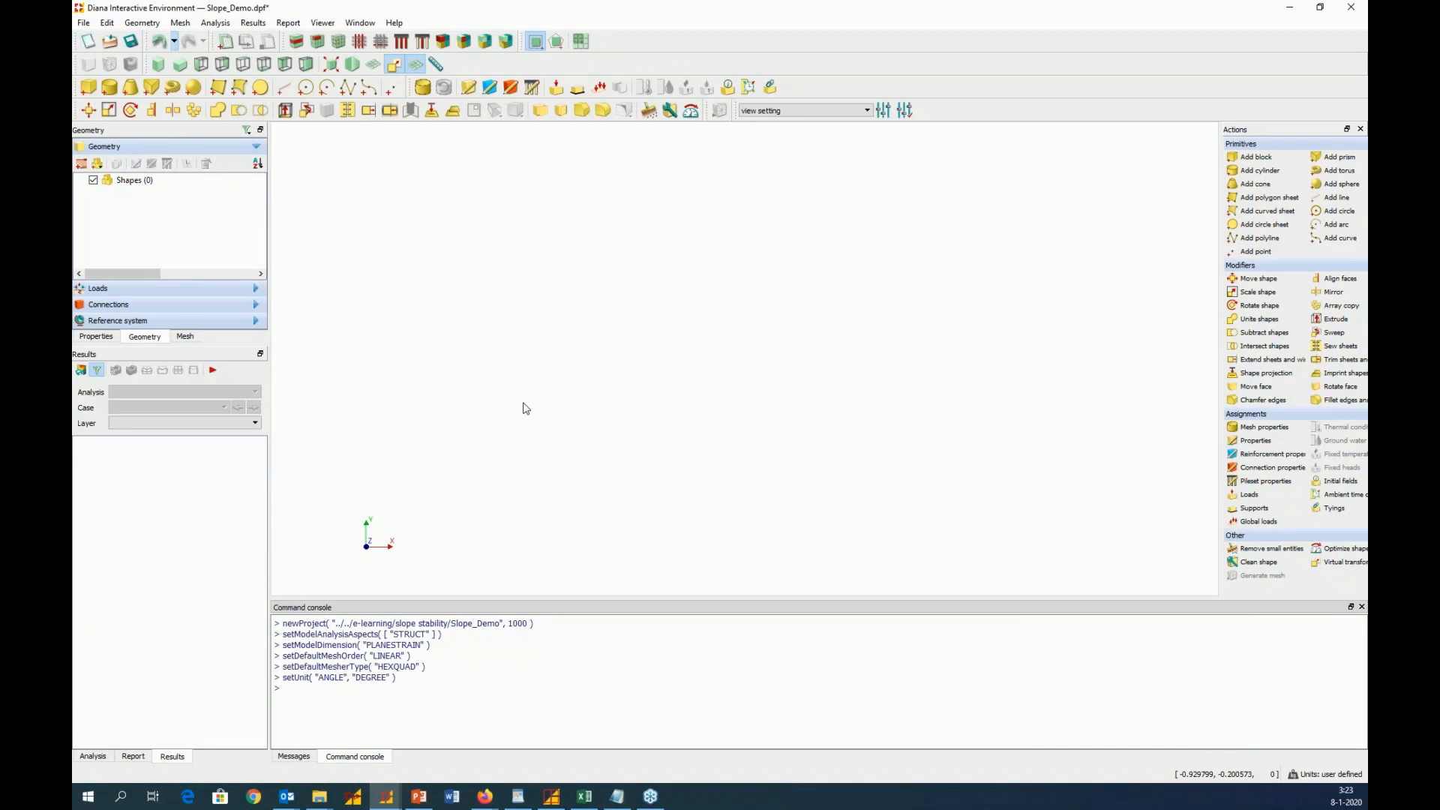
Start a polygon sheet named Soil2D and set its definition method to Coordinates
click(218, 88)
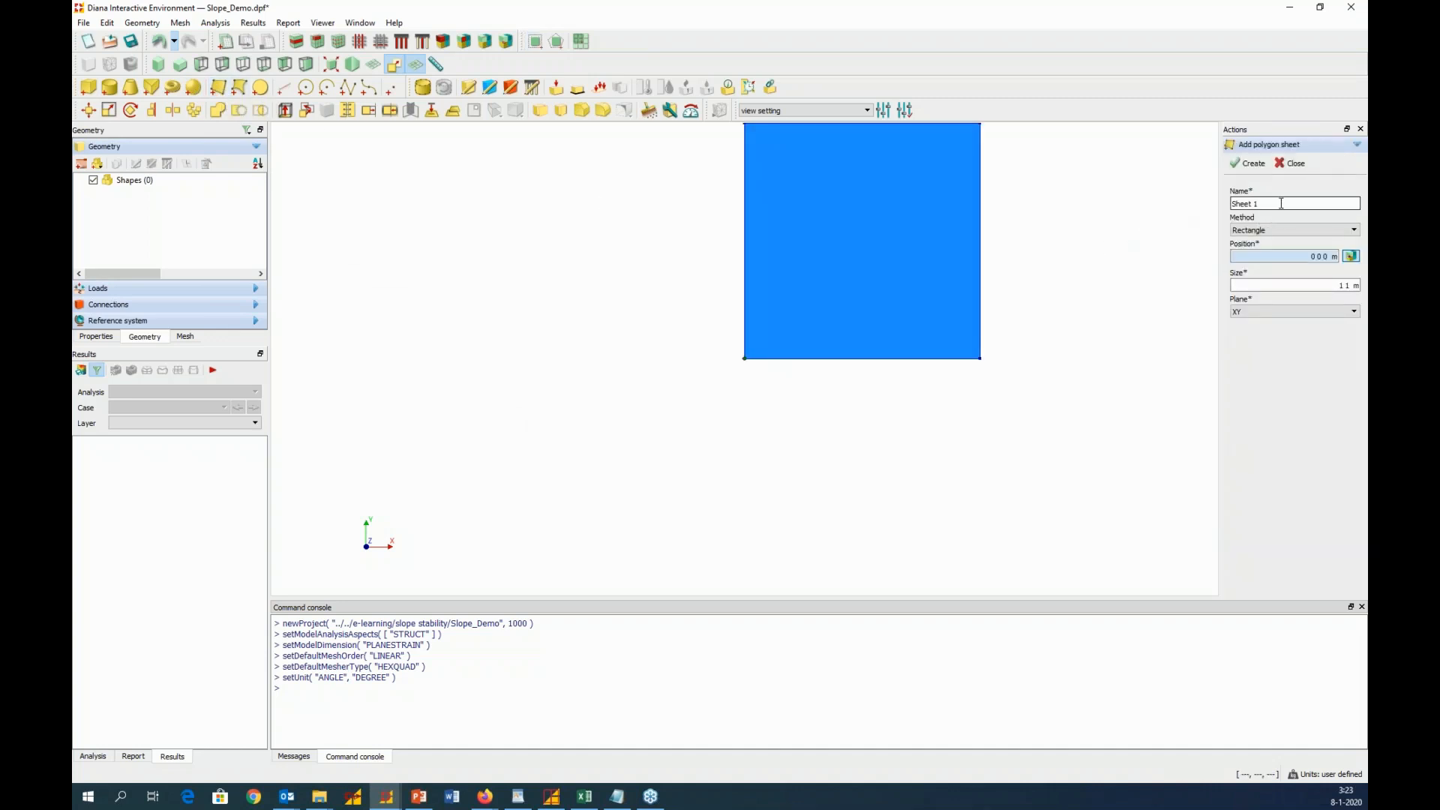
drag(1282, 203, 1233, 203)
text(Soil2D)
click(1287, 230)
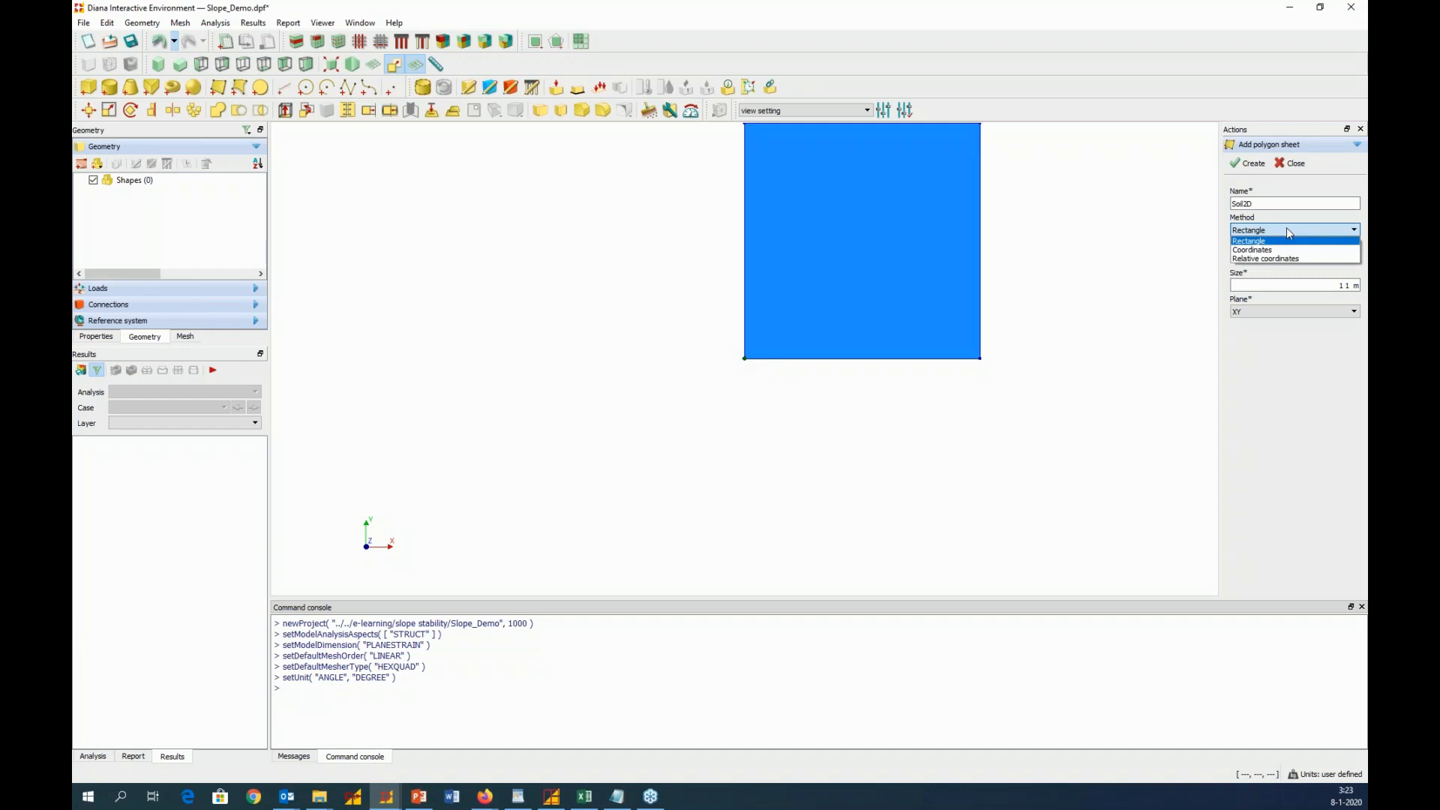
click(1286, 250)
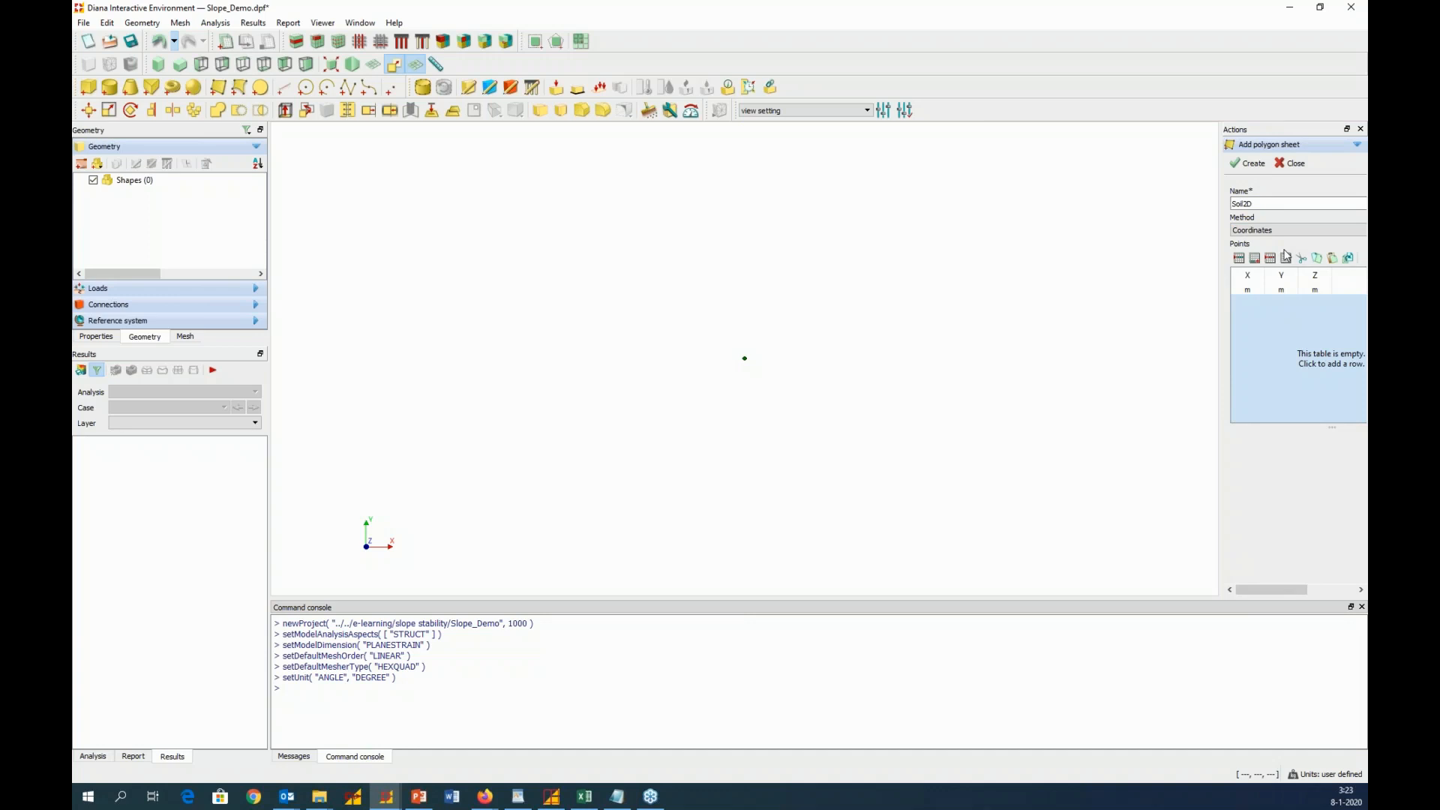
Copy the Soil2D coordinates in A3:C10 of the Demo_Slope.xlsx workbook in Excel and paste them into the polygon sheet's points table
drag(72, 18, 1028, 11)
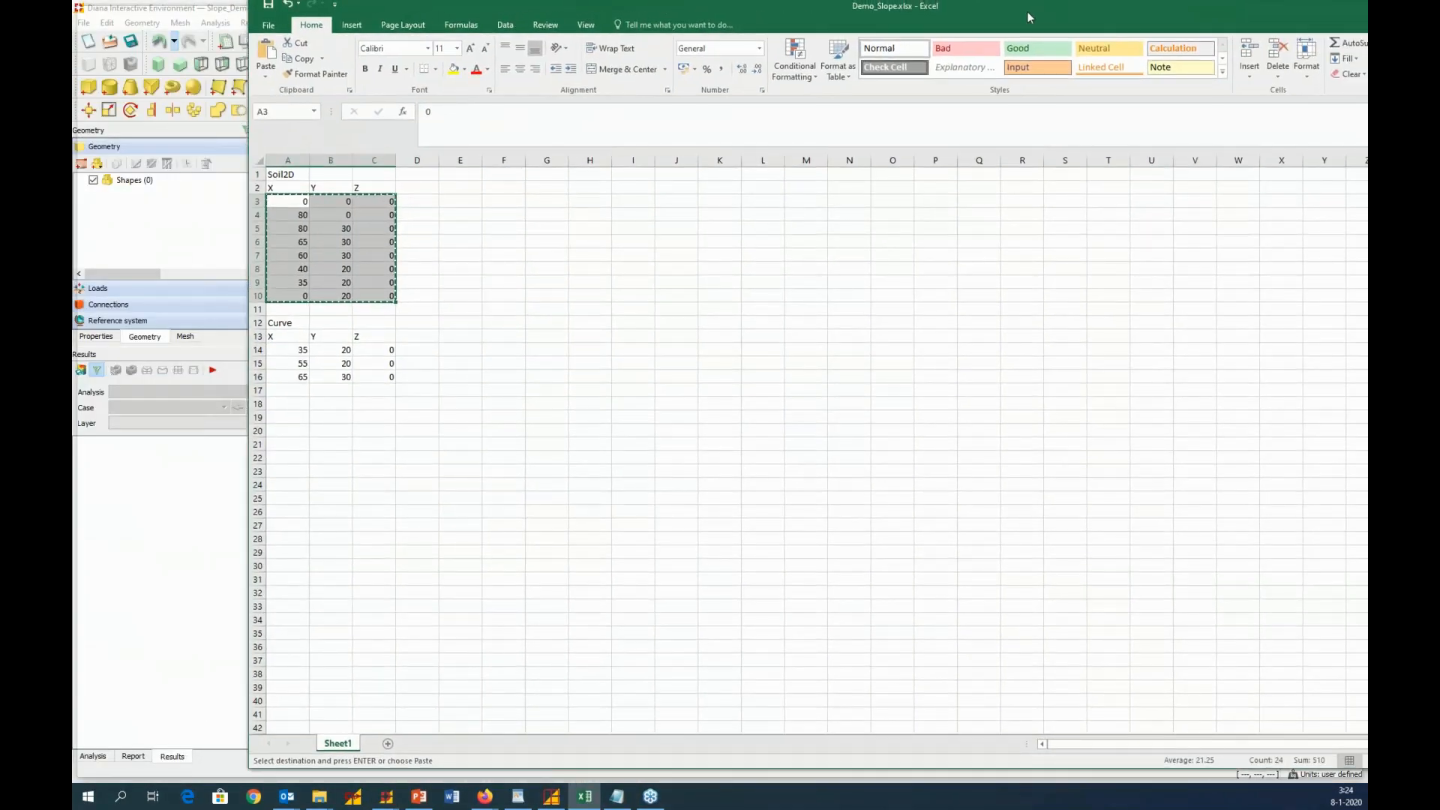
double_click(1027, 11)
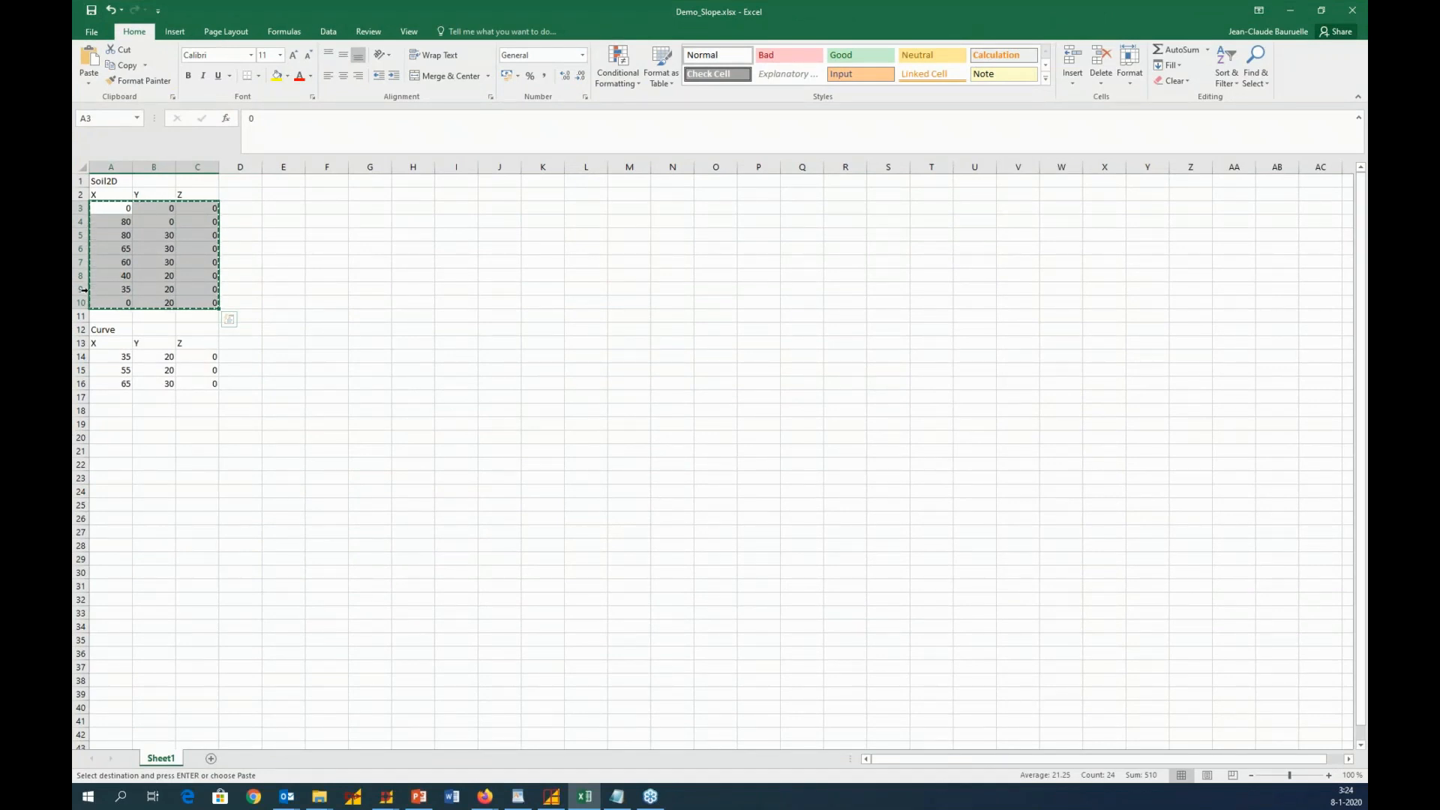
drag(98, 205, 199, 304)
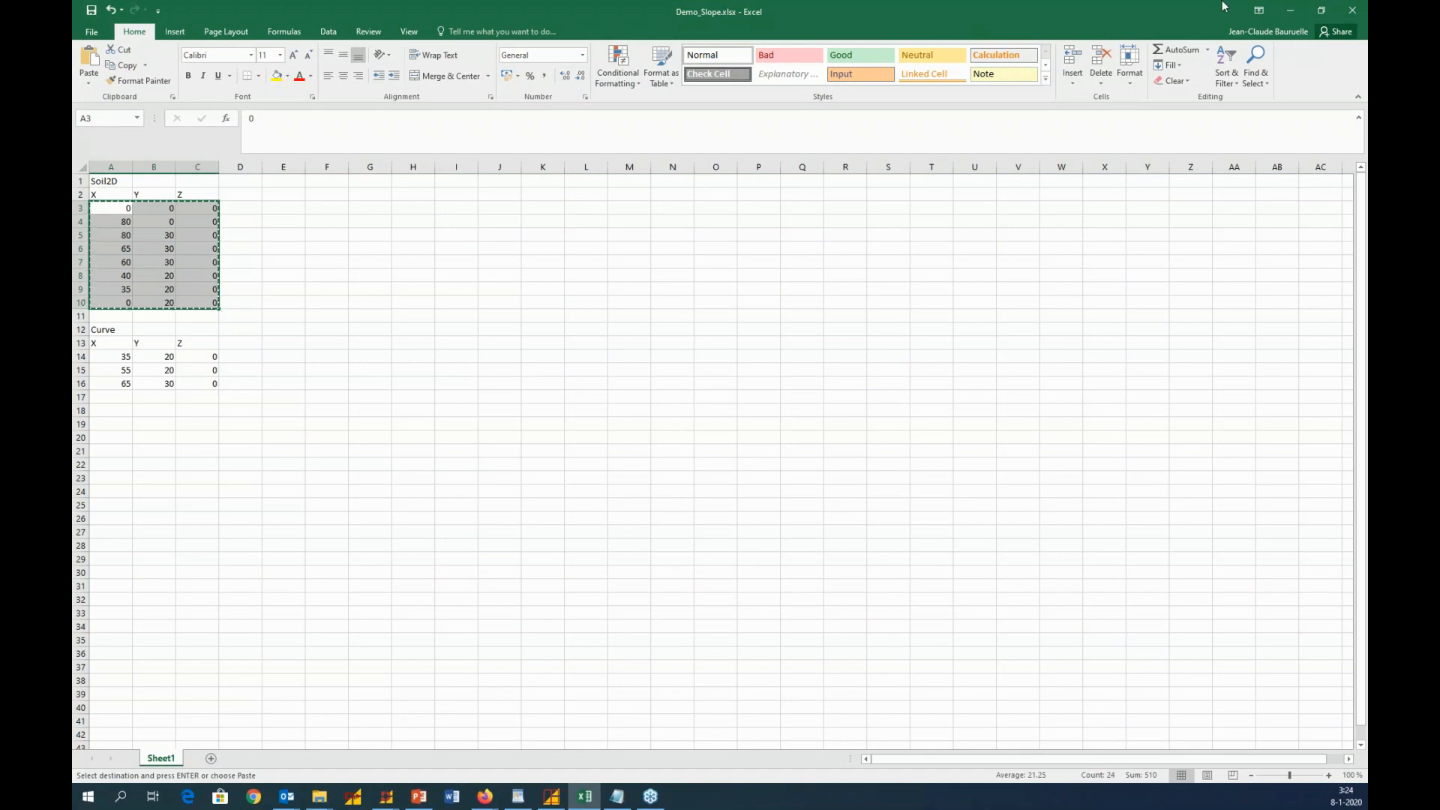
click(1289, 16)
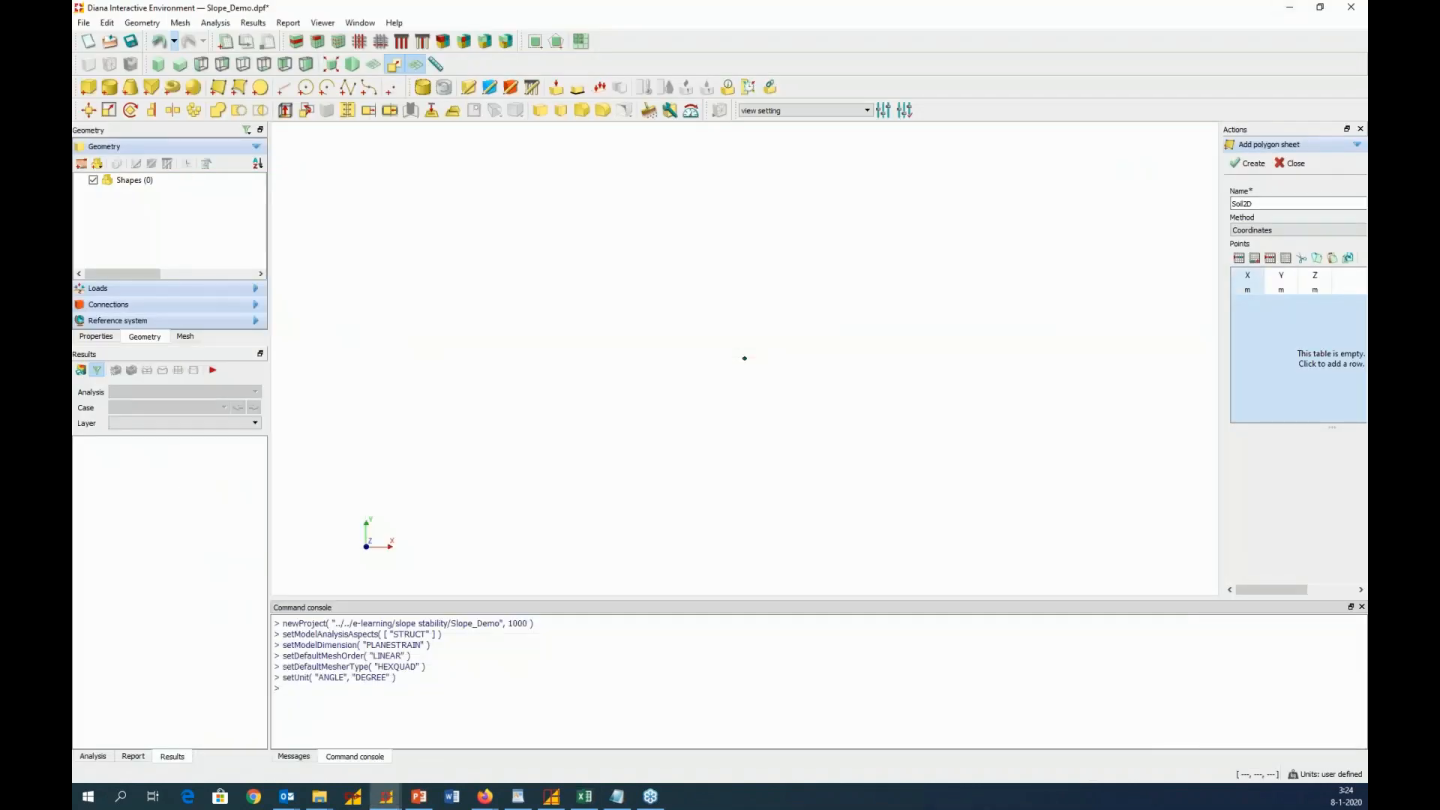
key(ctrl+v)
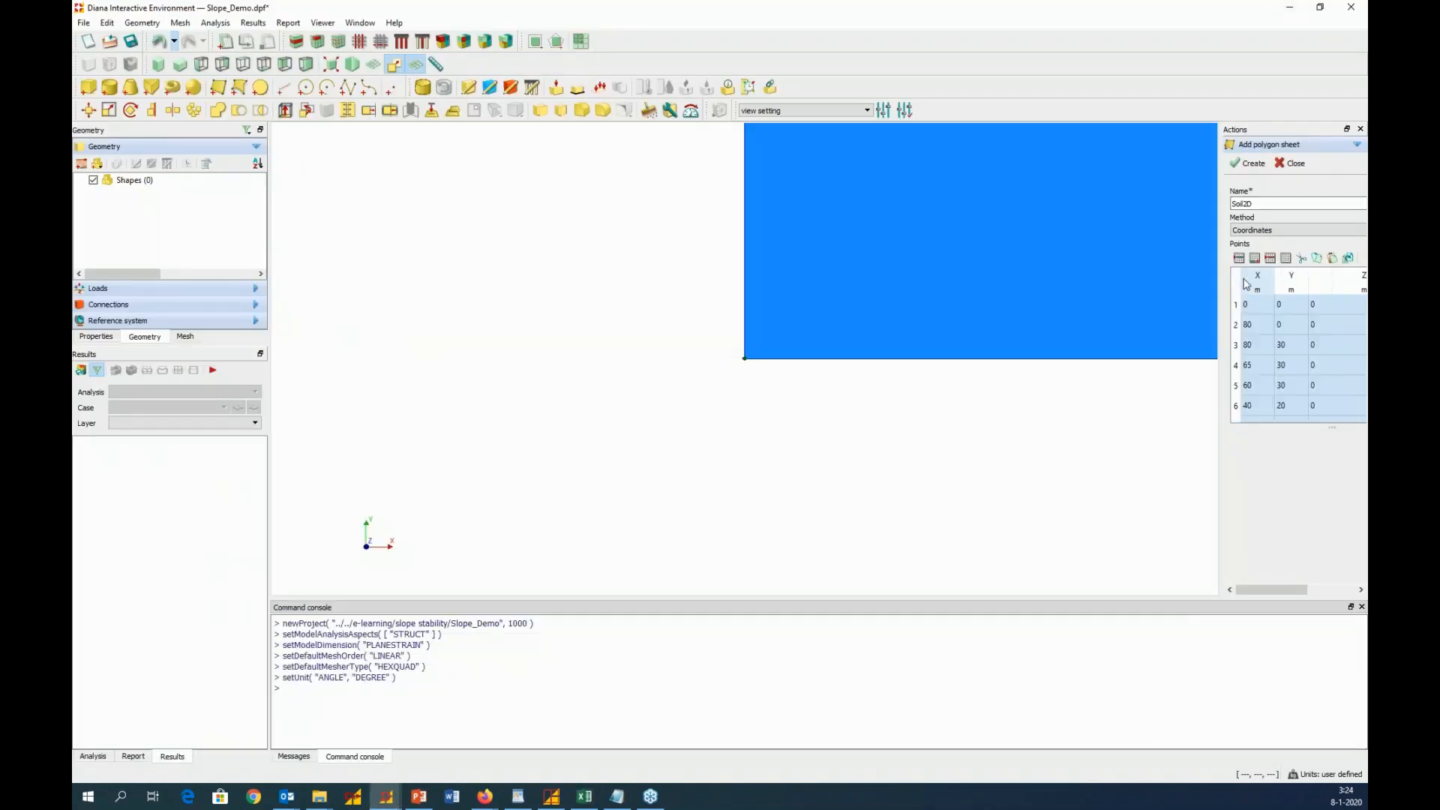
click(331, 66)
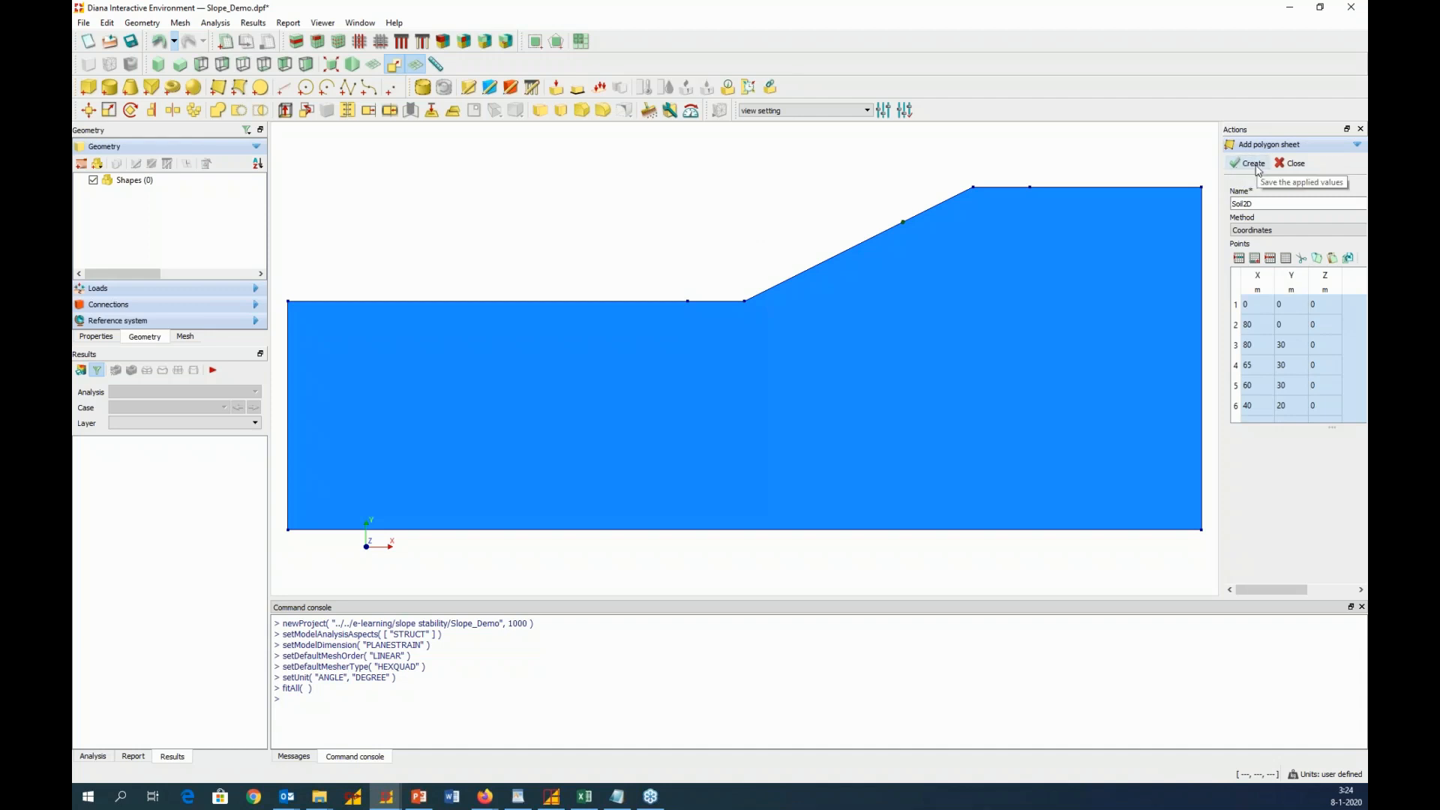
Create the Soil2D polygon sheet from the entered coordinates and expand the list of shapes
click(1247, 203)
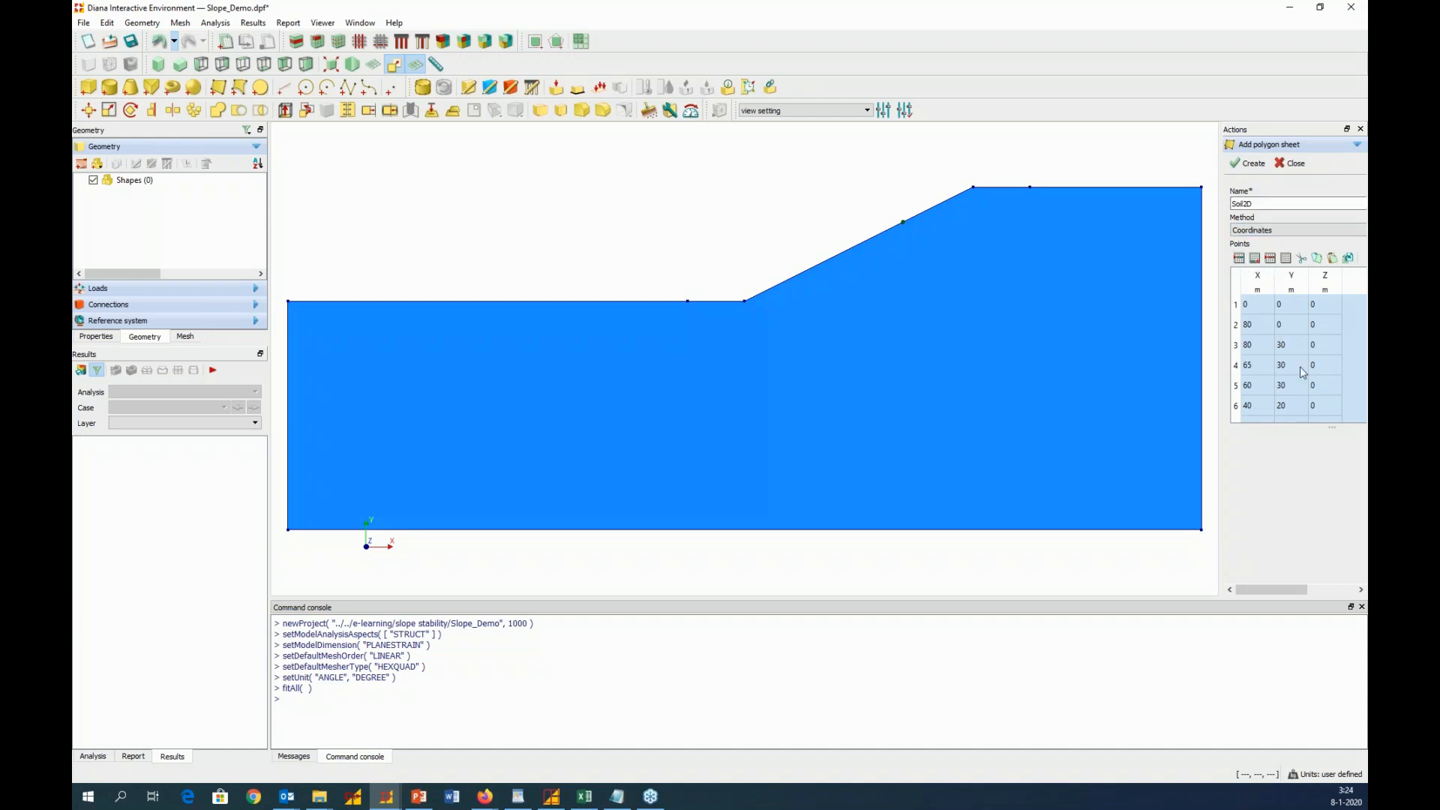
click(1253, 163)
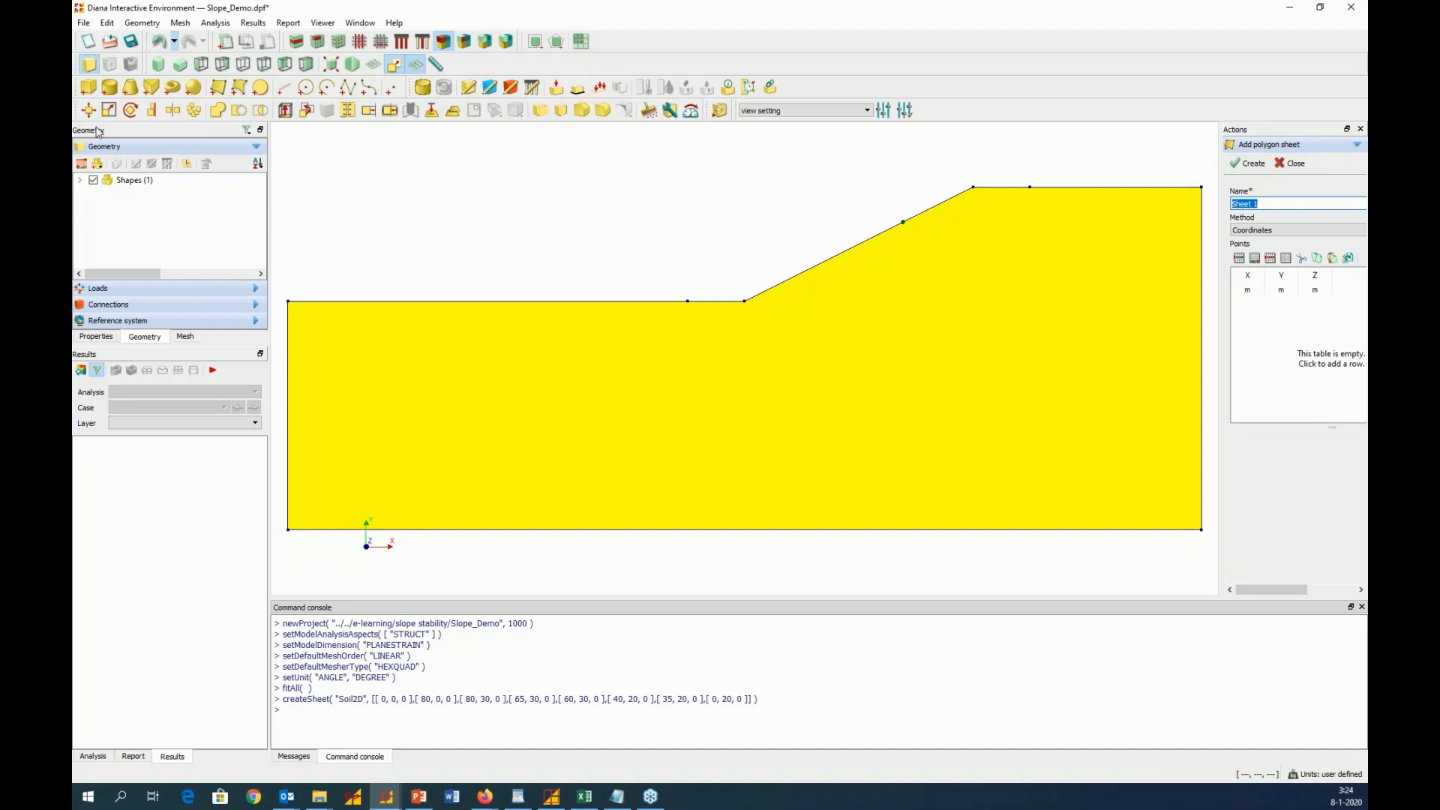
click(80, 181)
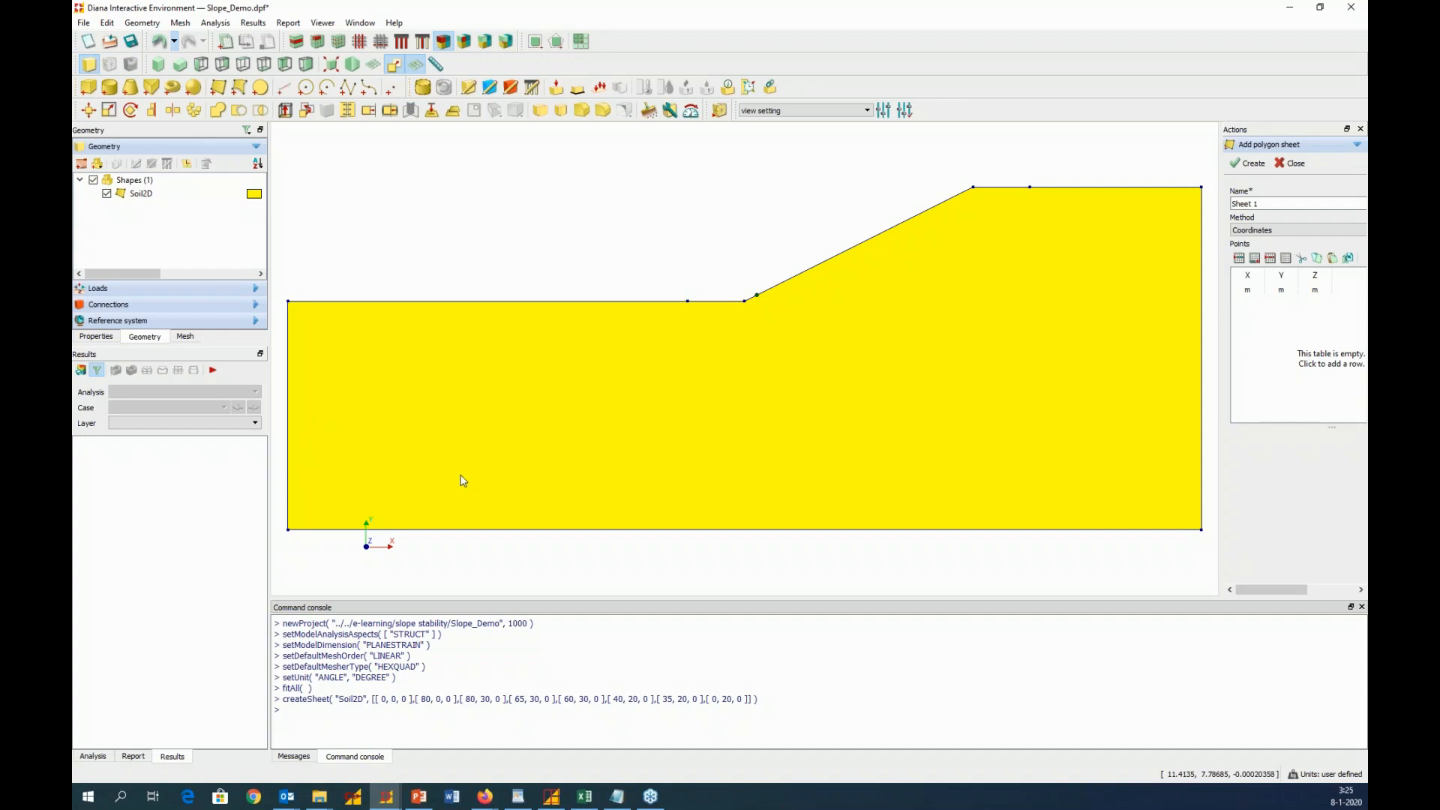
Switch to the Slope_stability.pptx presentation in PowerPoint and examine the slip curve through the slope on slide 10 in full screen
click(420, 796)
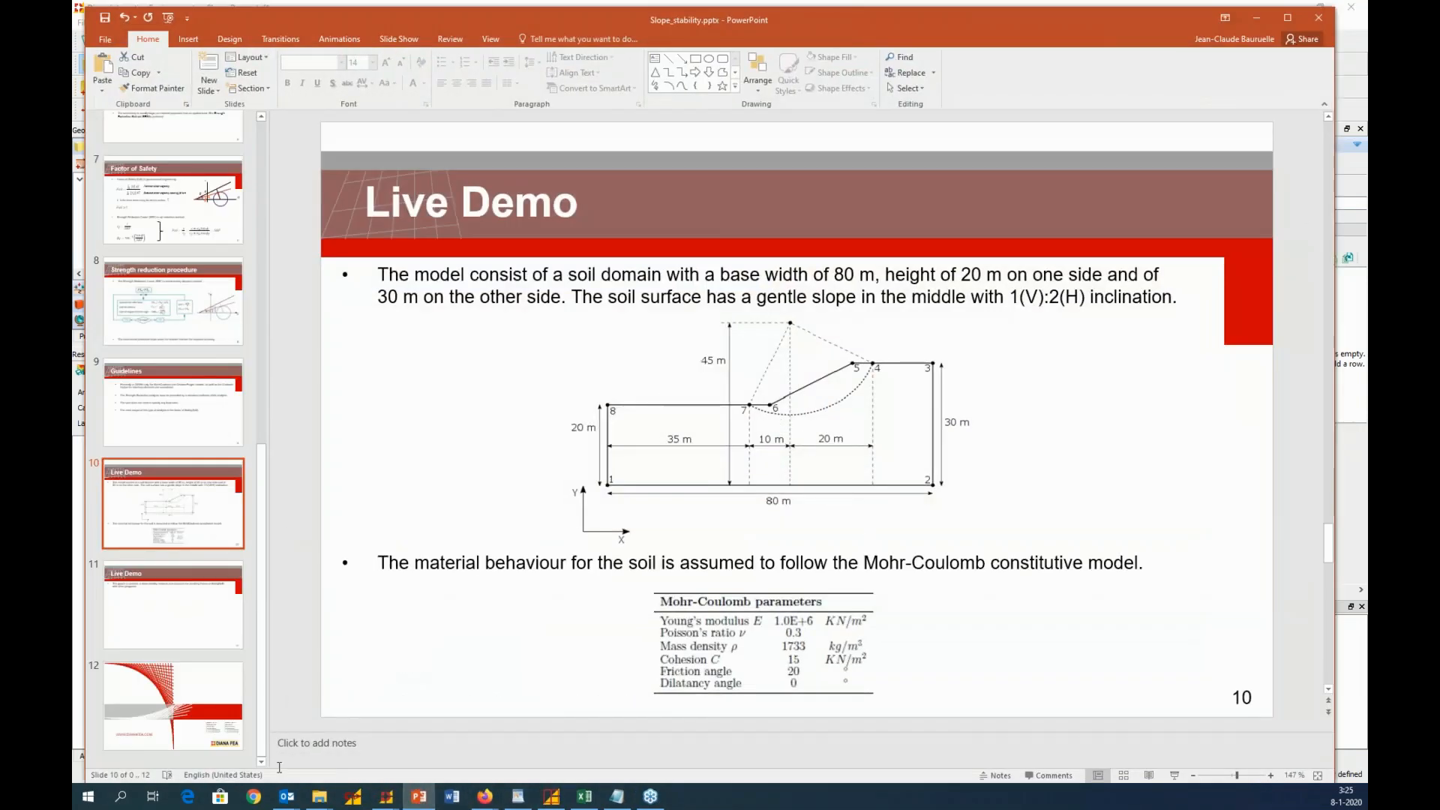
click(1174, 776)
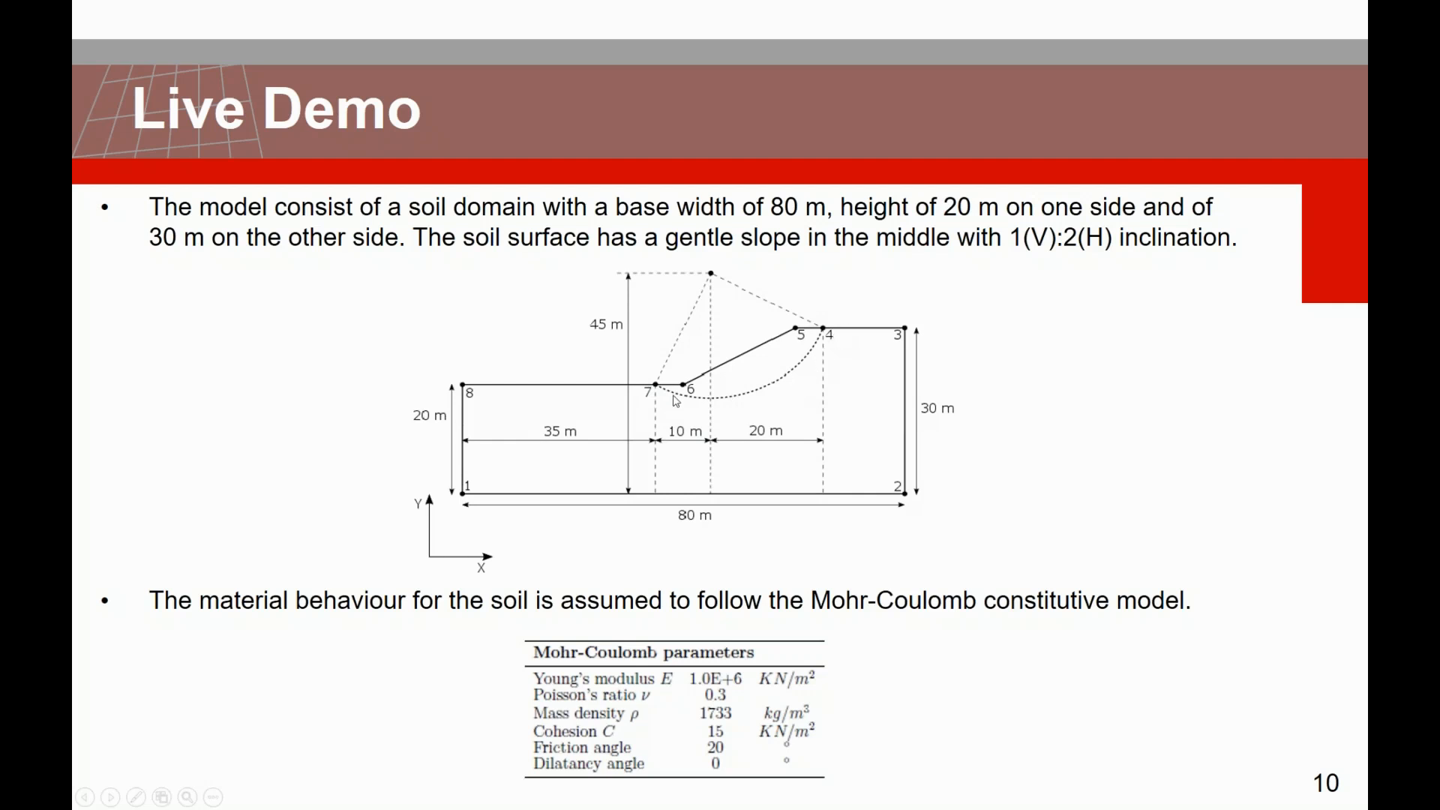
key(Escape)
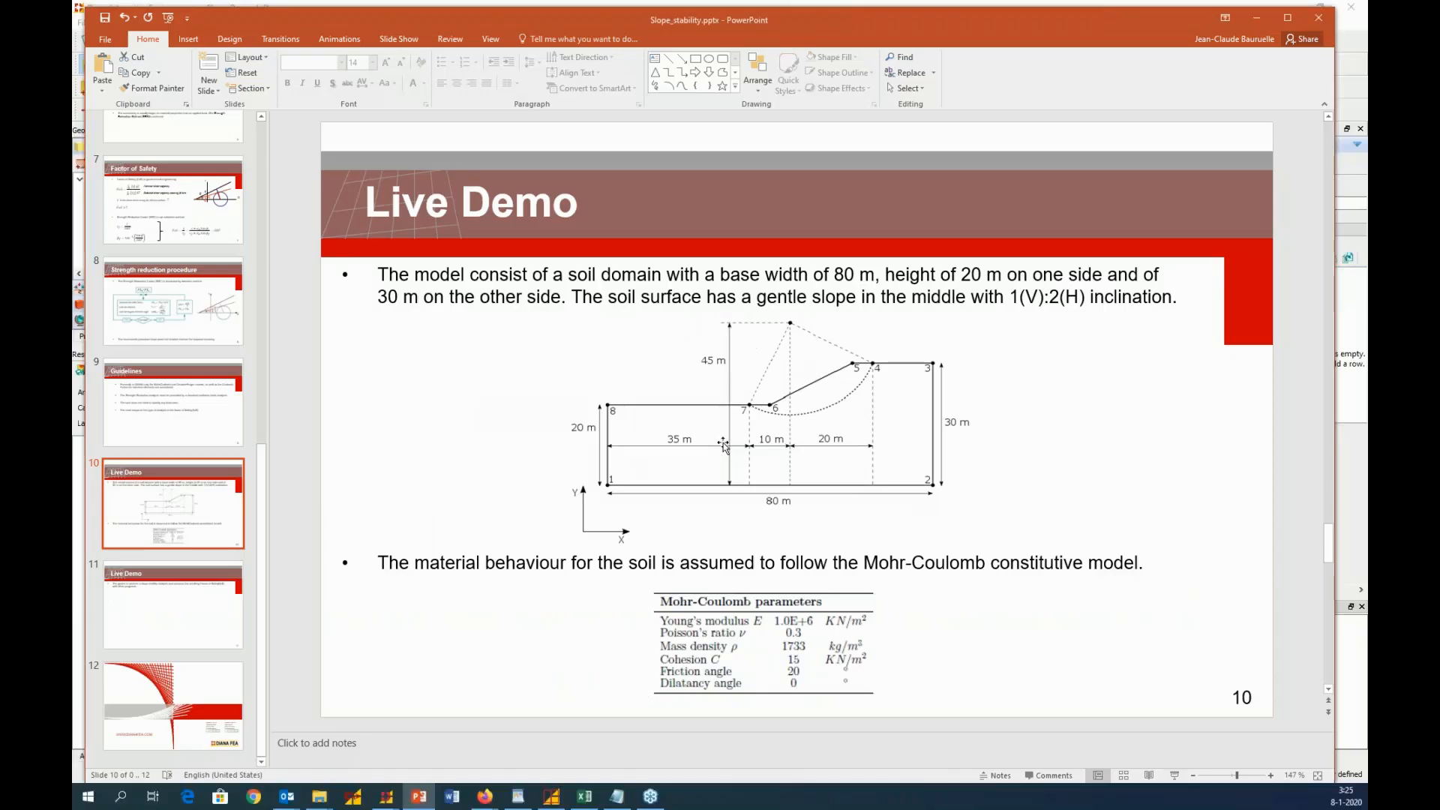
click(1249, 18)
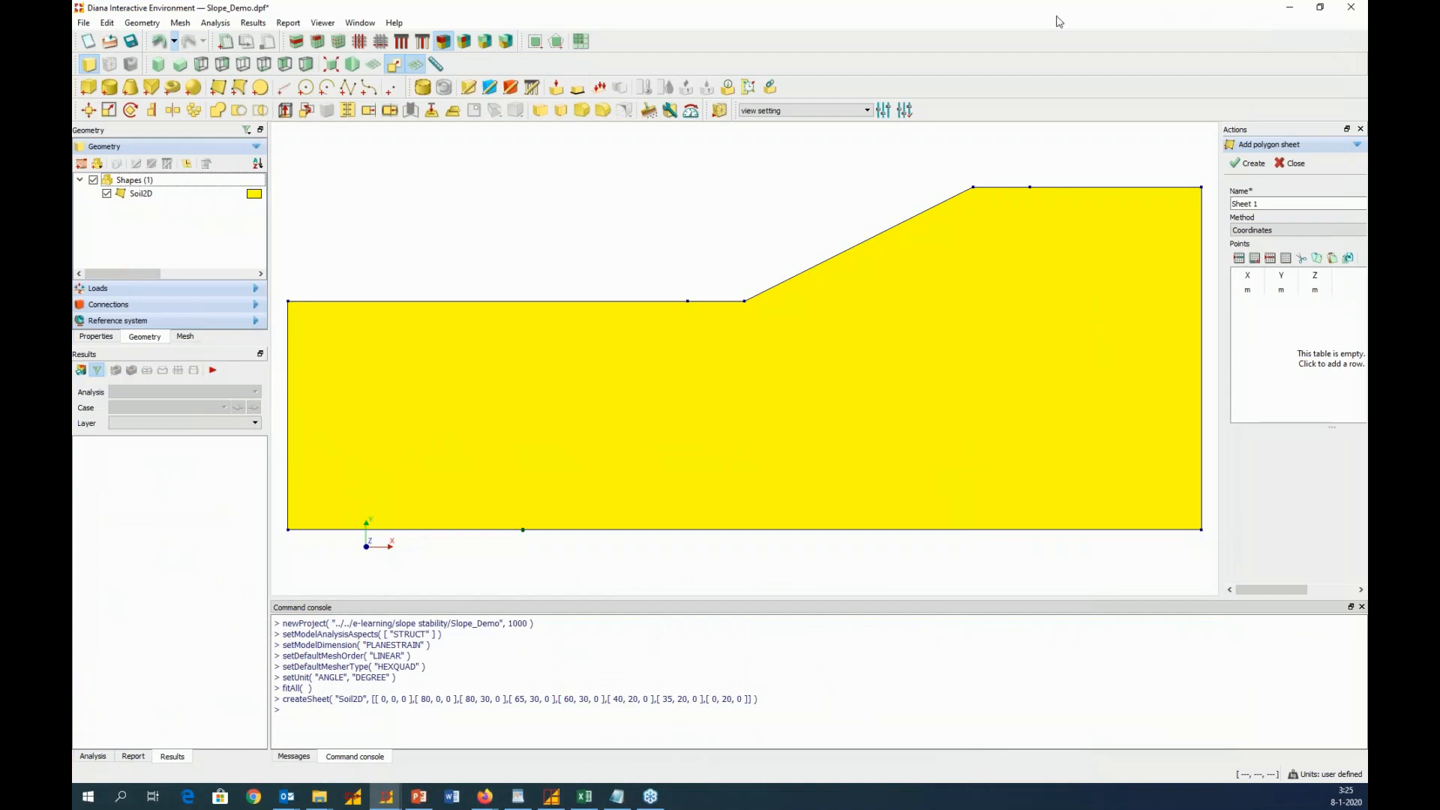
Create a curve from the Curve coordinates in A14:C16 of the Demo_Slope.xlsx workbook in Excel
click(368, 90)
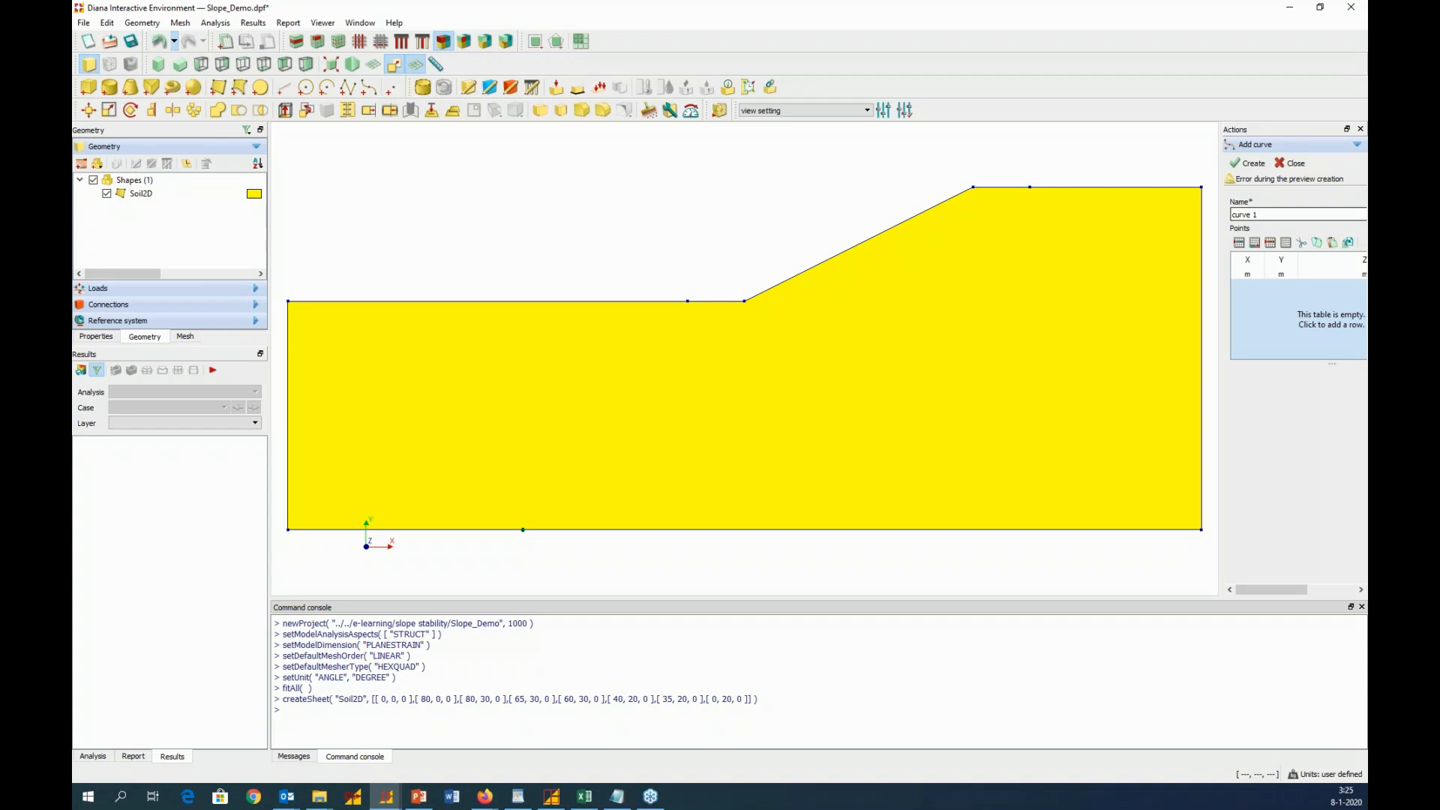
click(589, 796)
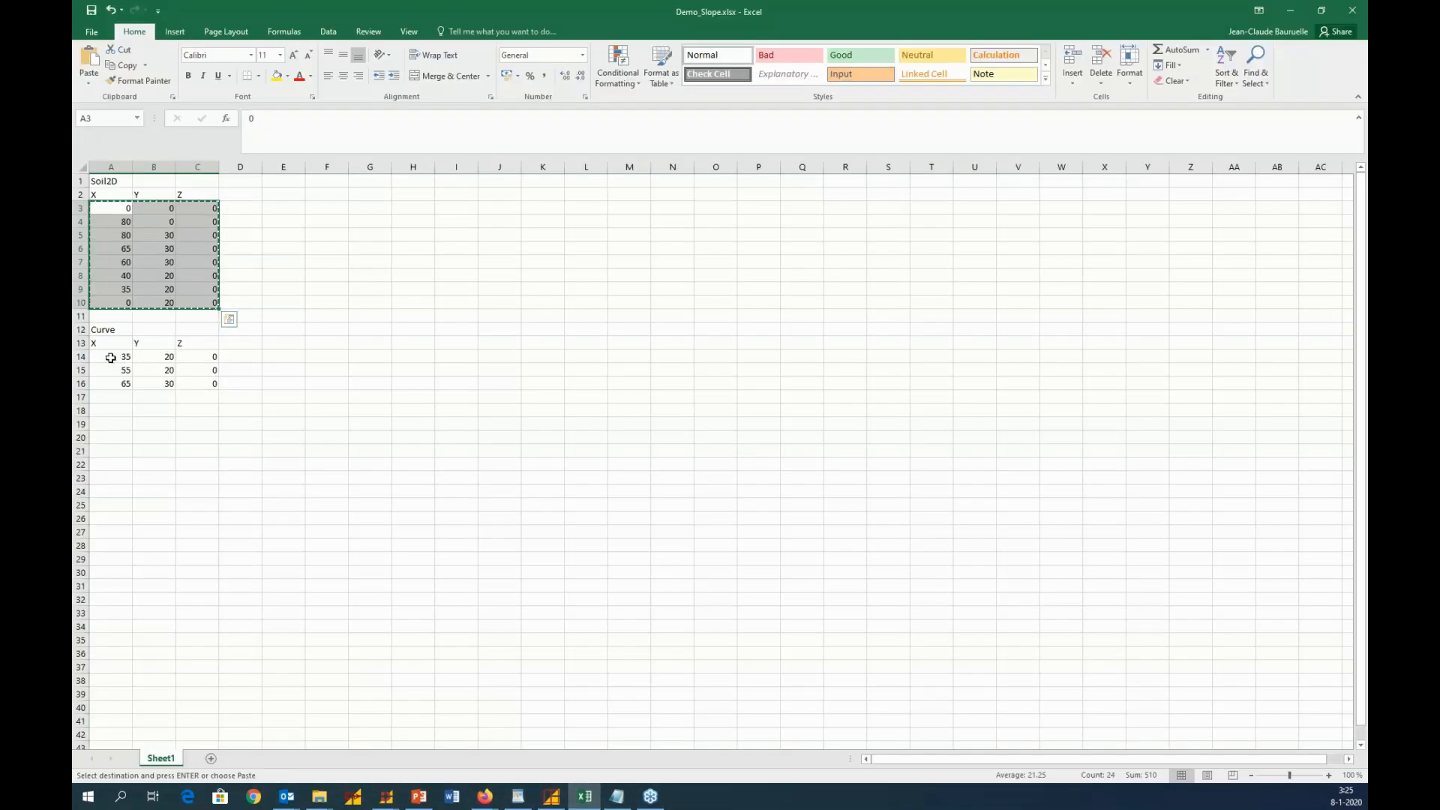
drag(111, 358, 193, 385)
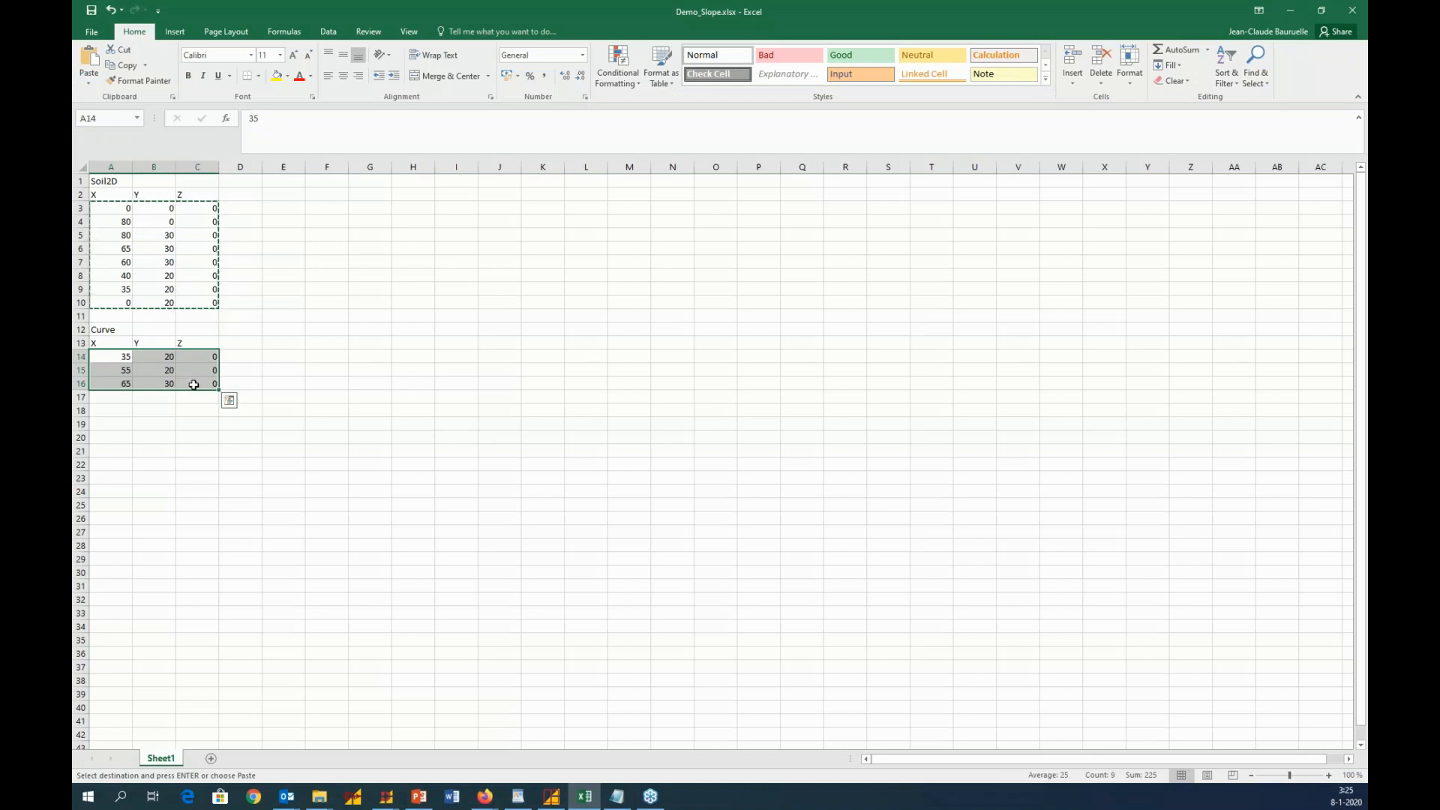
key(ctrl+c)
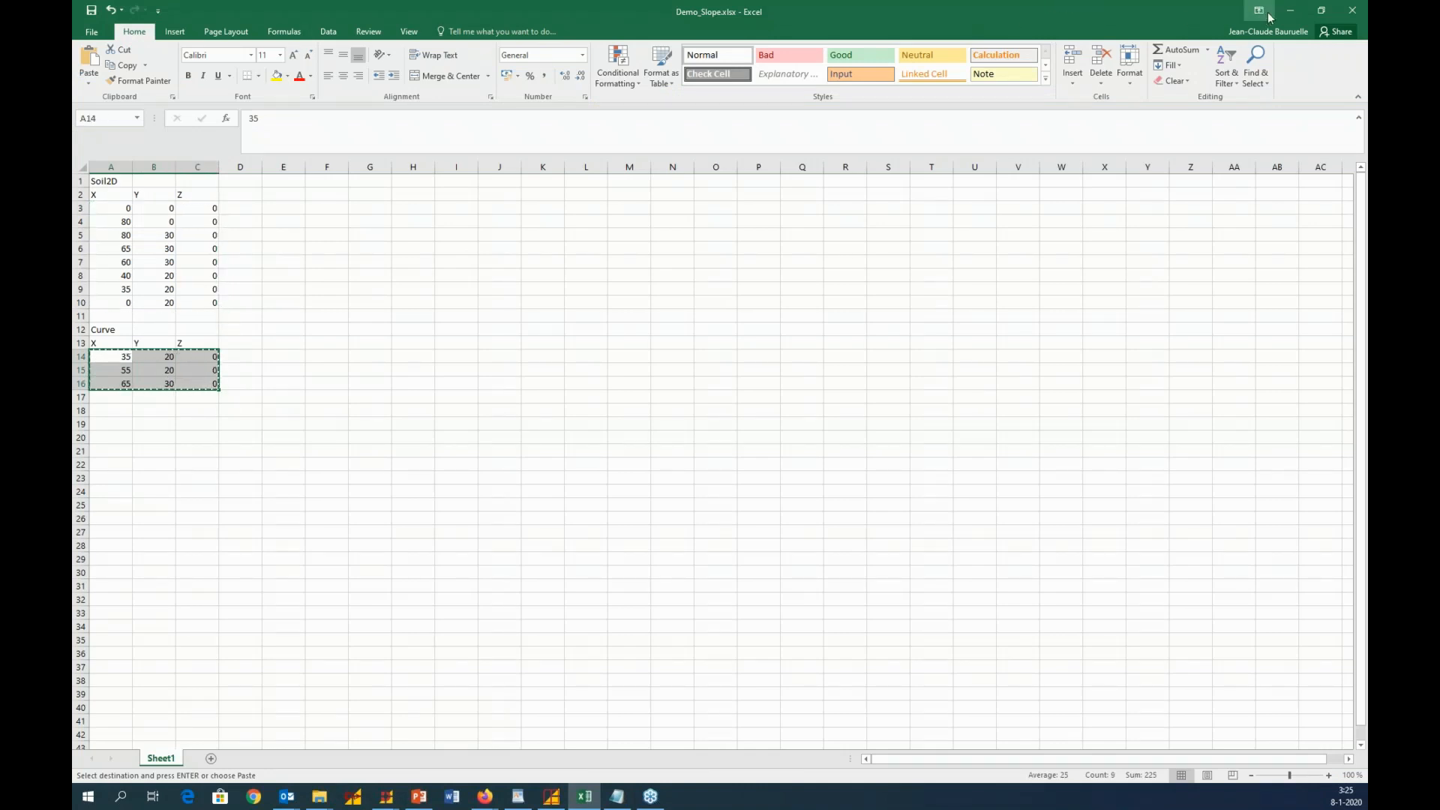
click(1290, 10)
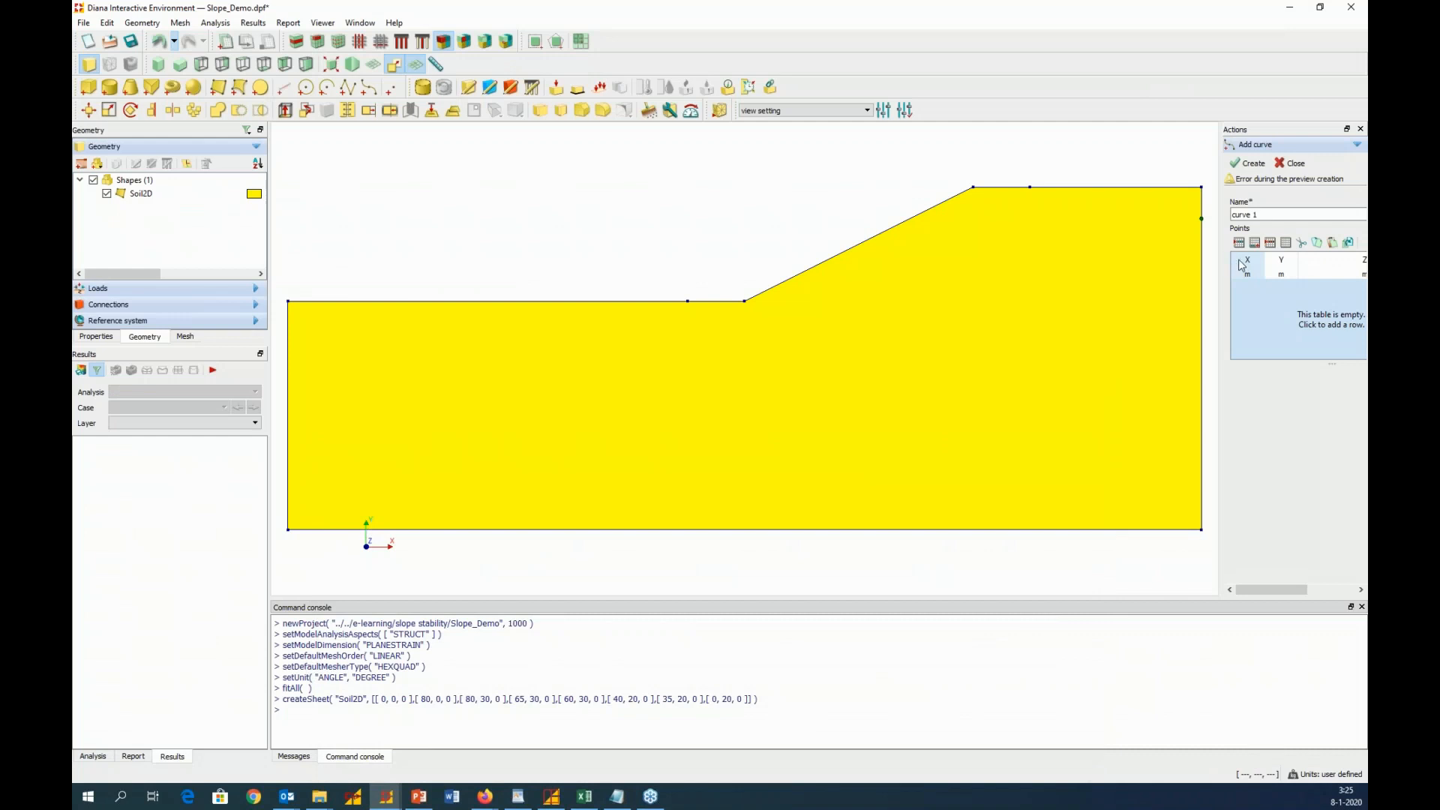
key(ctrl+v)
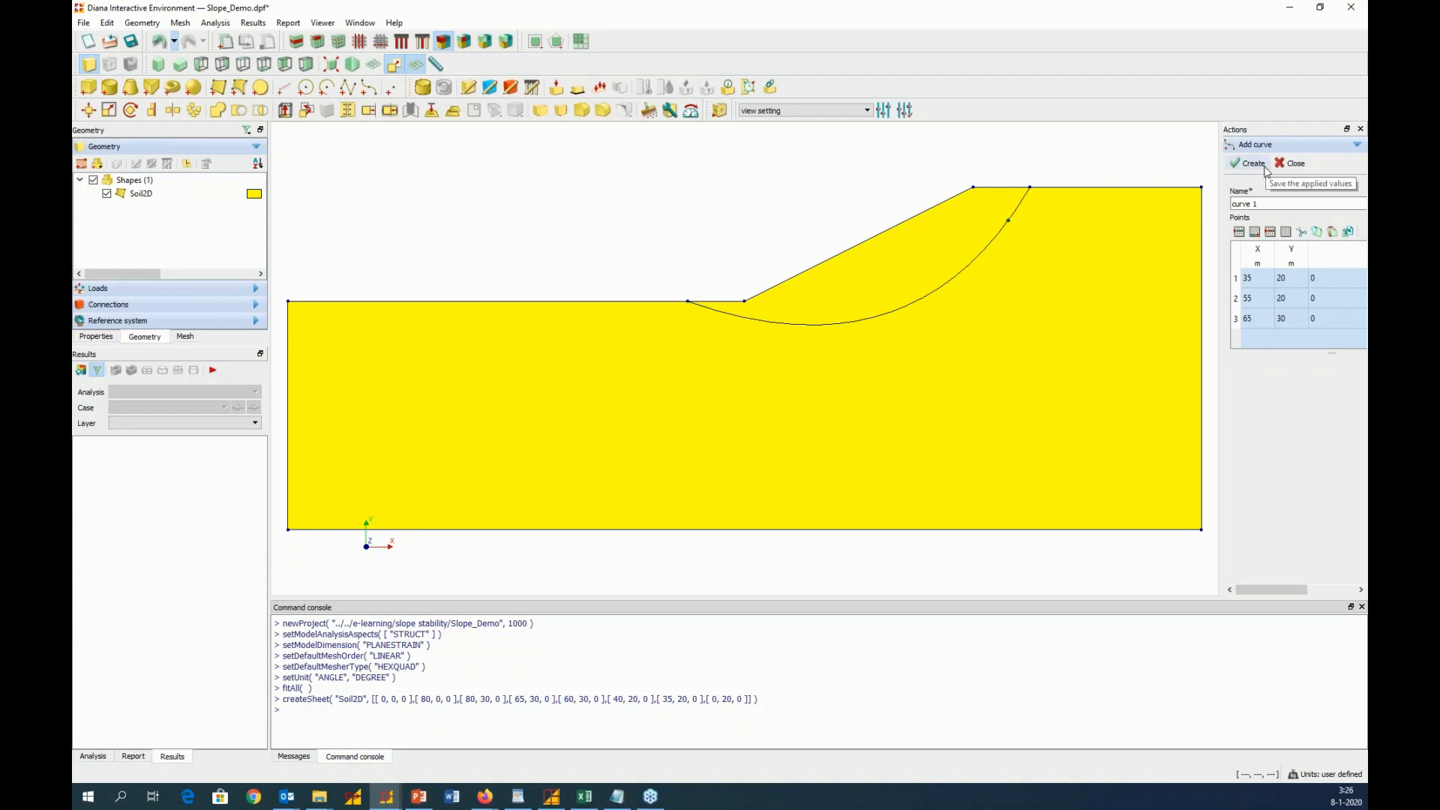
click(1251, 163)
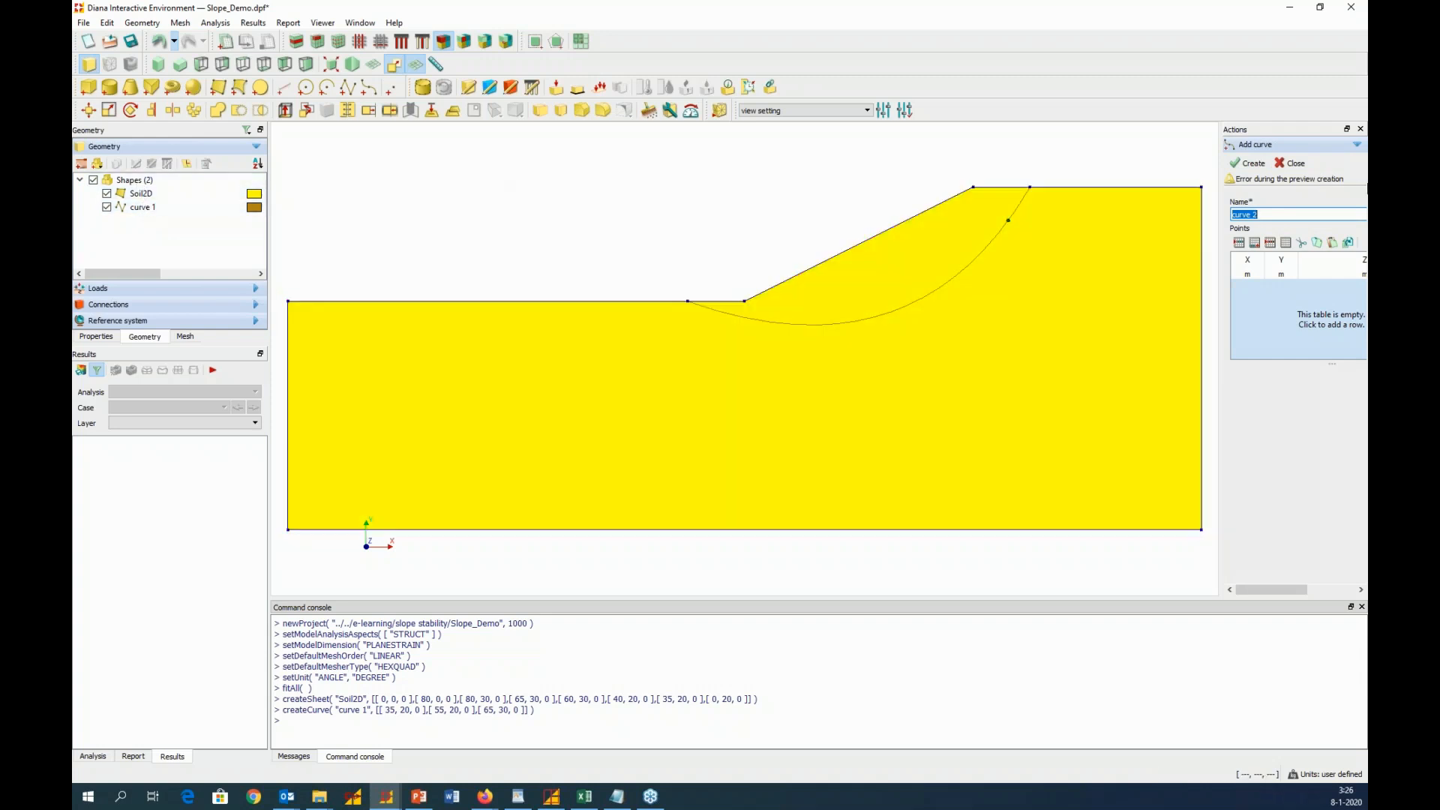
click(1291, 162)
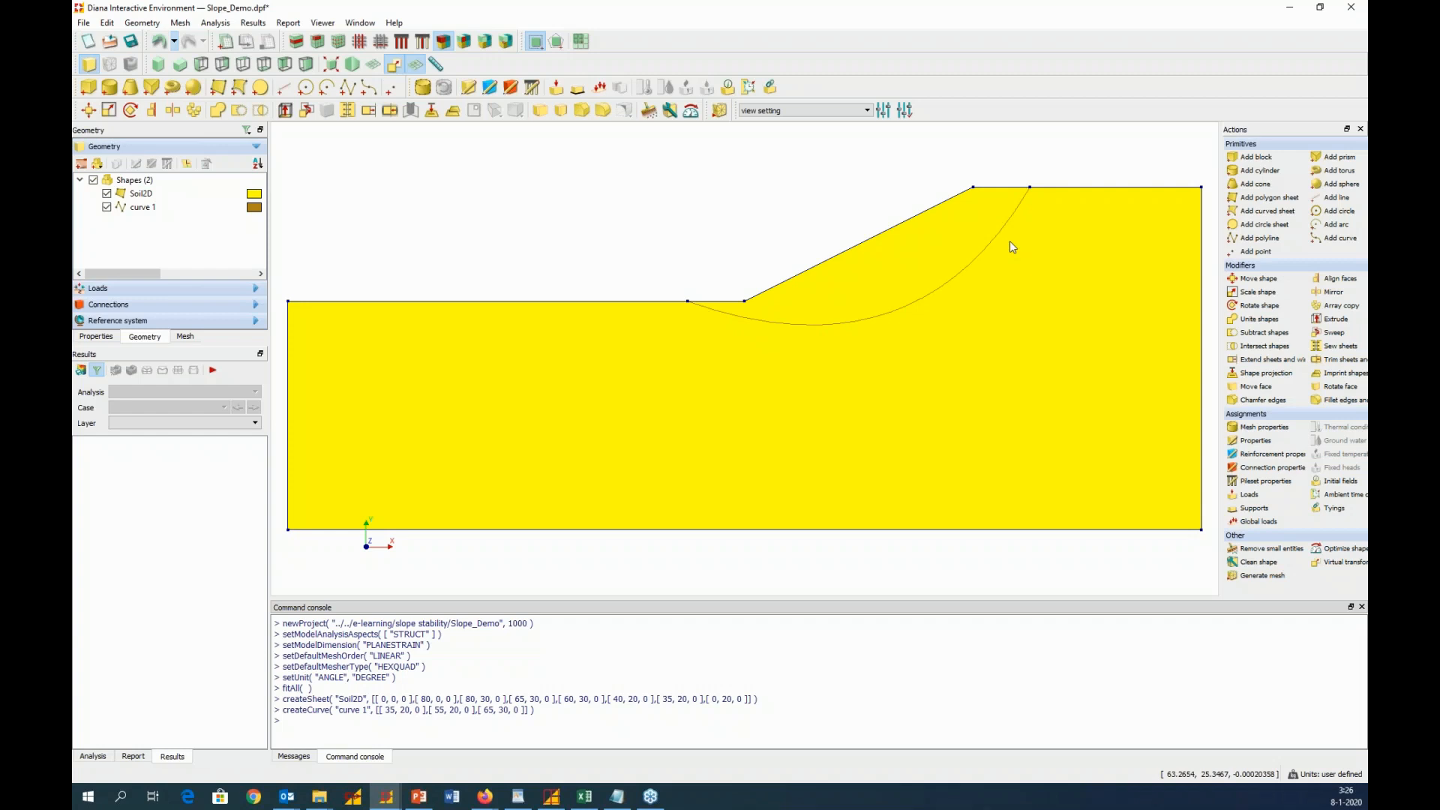
Project curve 1 onto the Soil2D shape in direction 0 0 -1, imprinting it and not keeping the tool curve
click(432, 111)
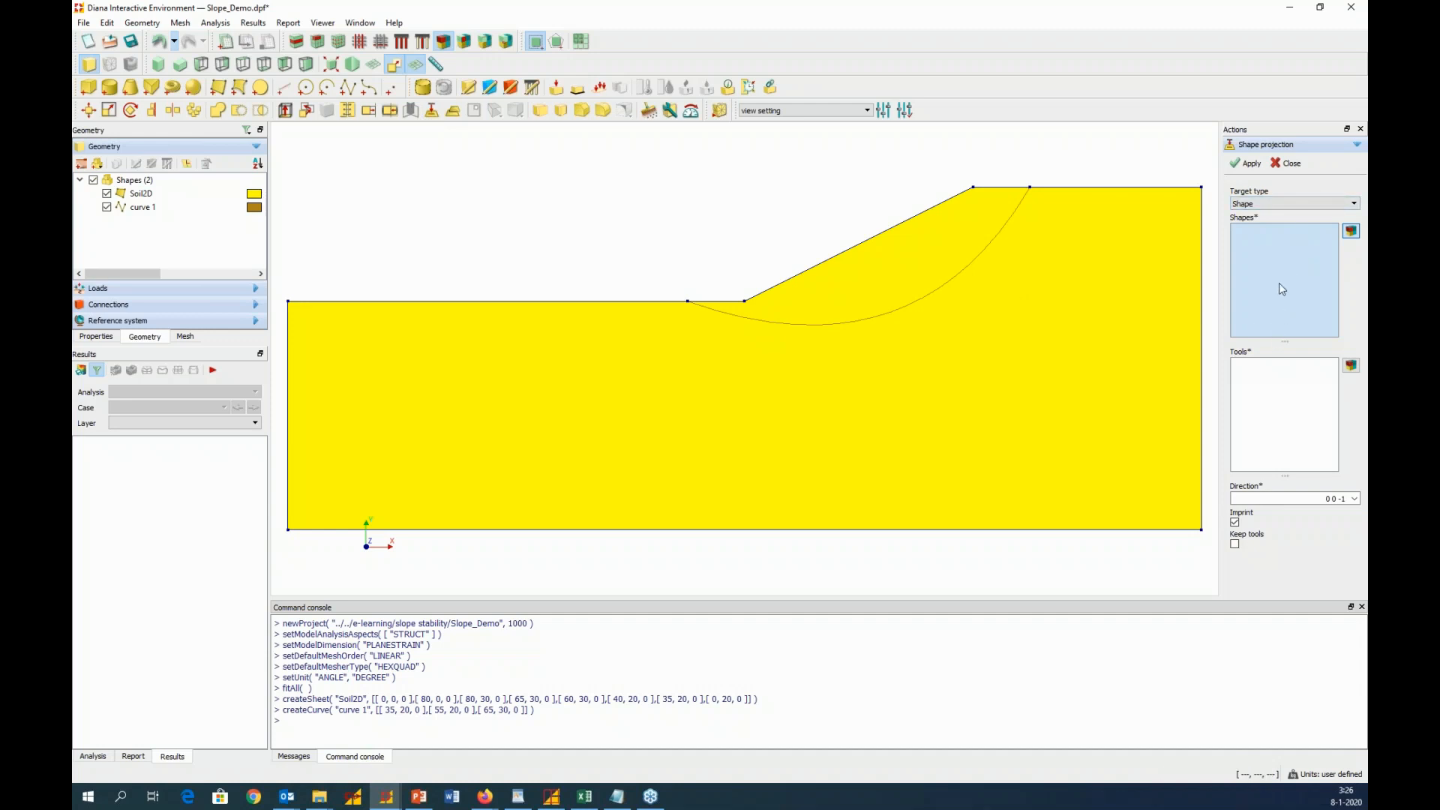
click(1147, 405)
click(1280, 430)
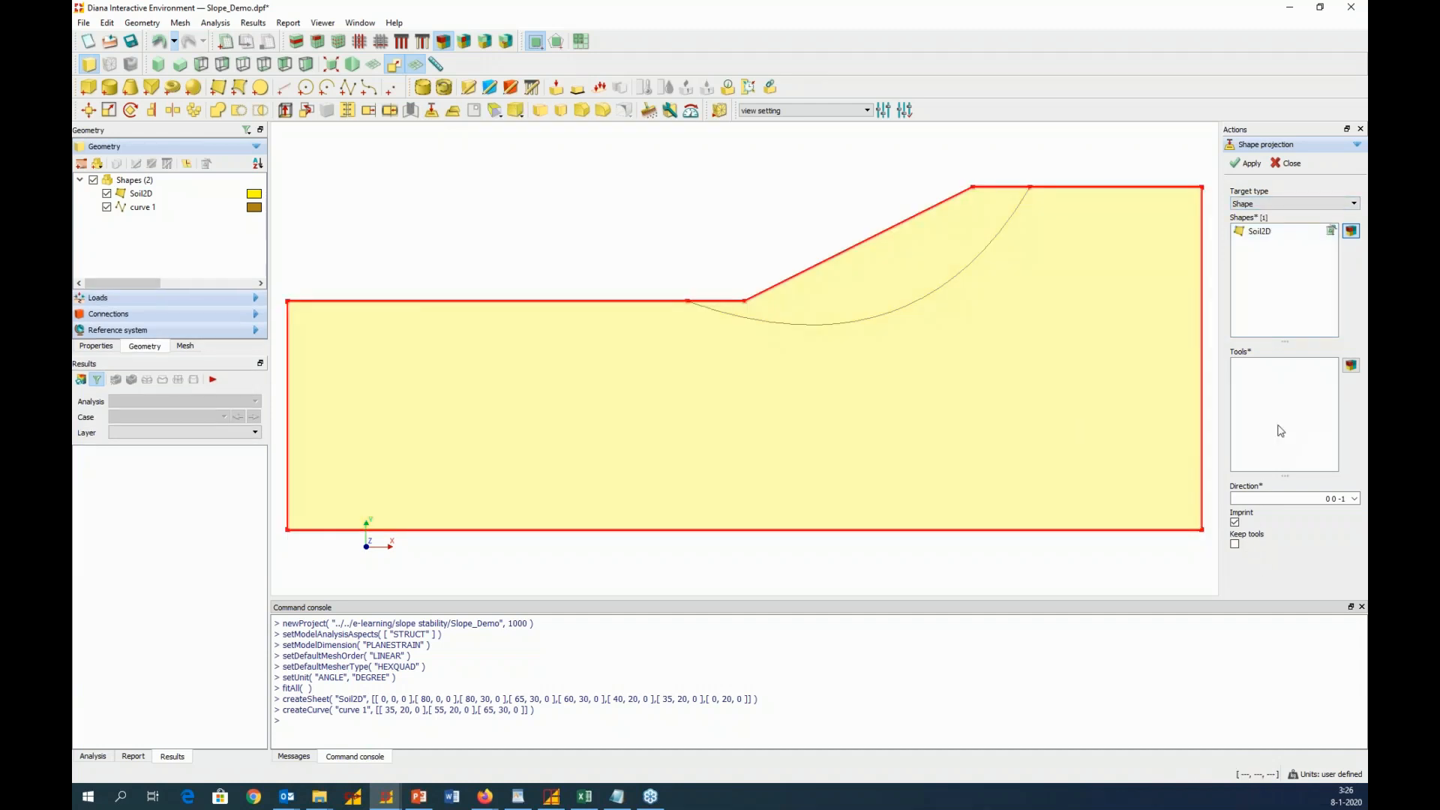
right_click(147, 216)
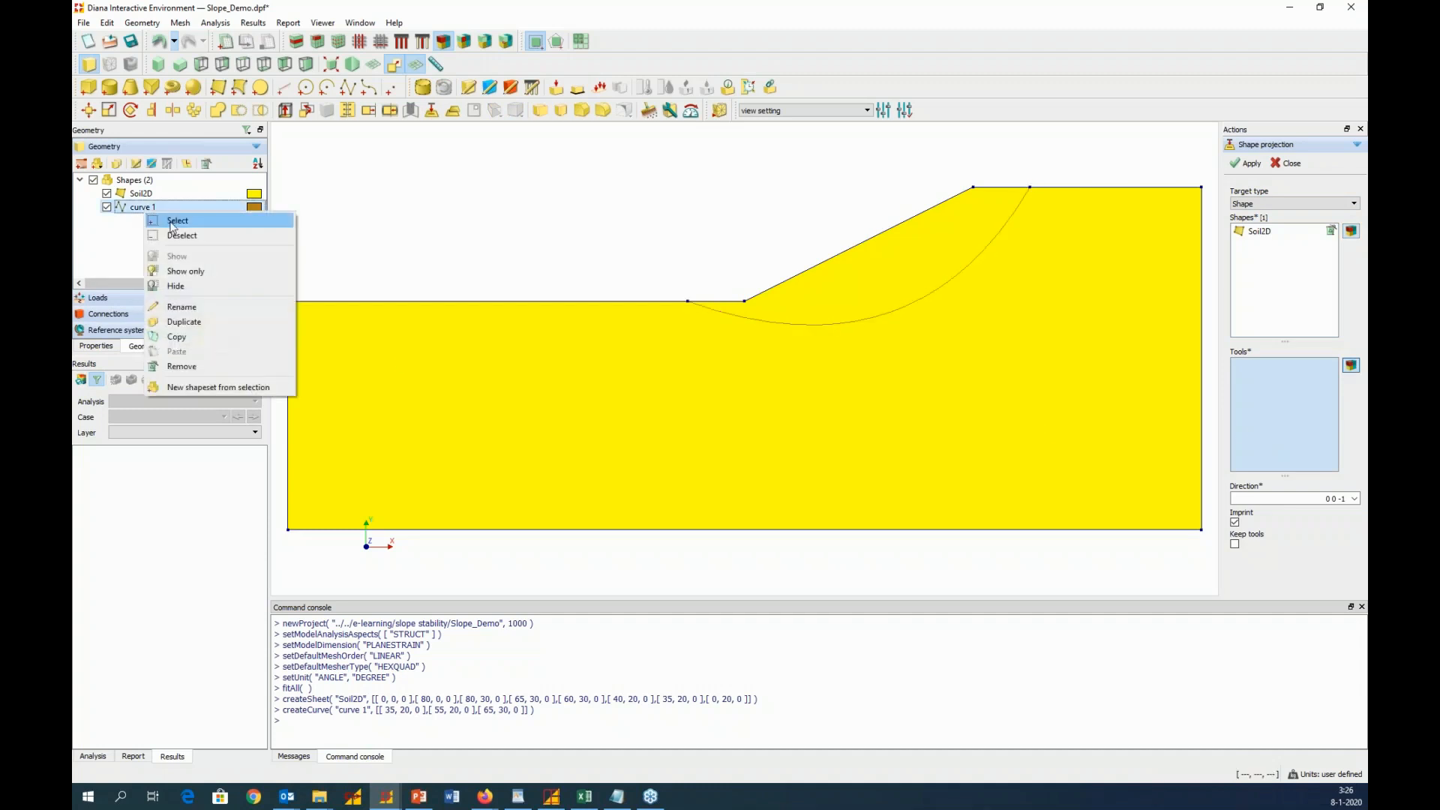
click(172, 225)
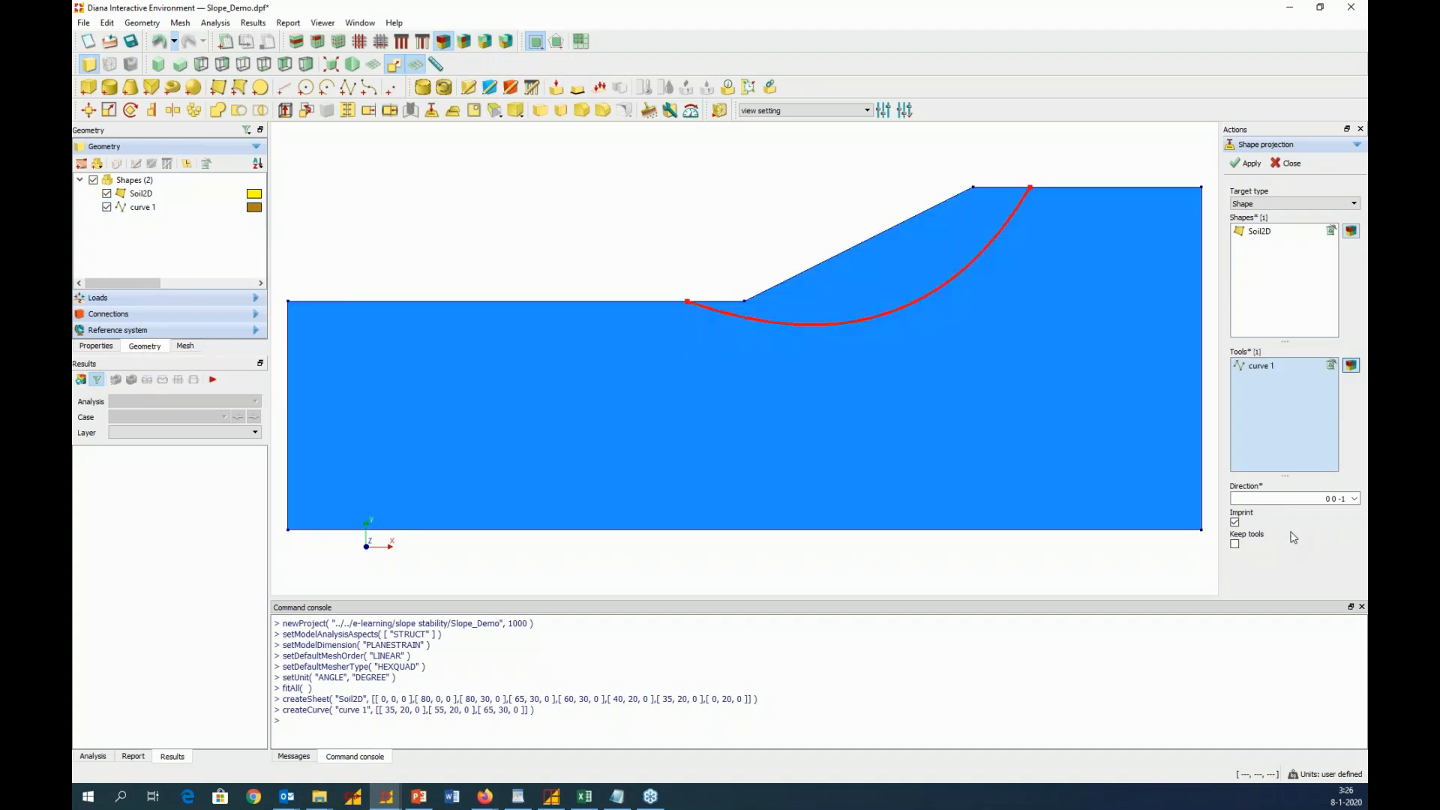
click(1325, 499)
click(1261, 164)
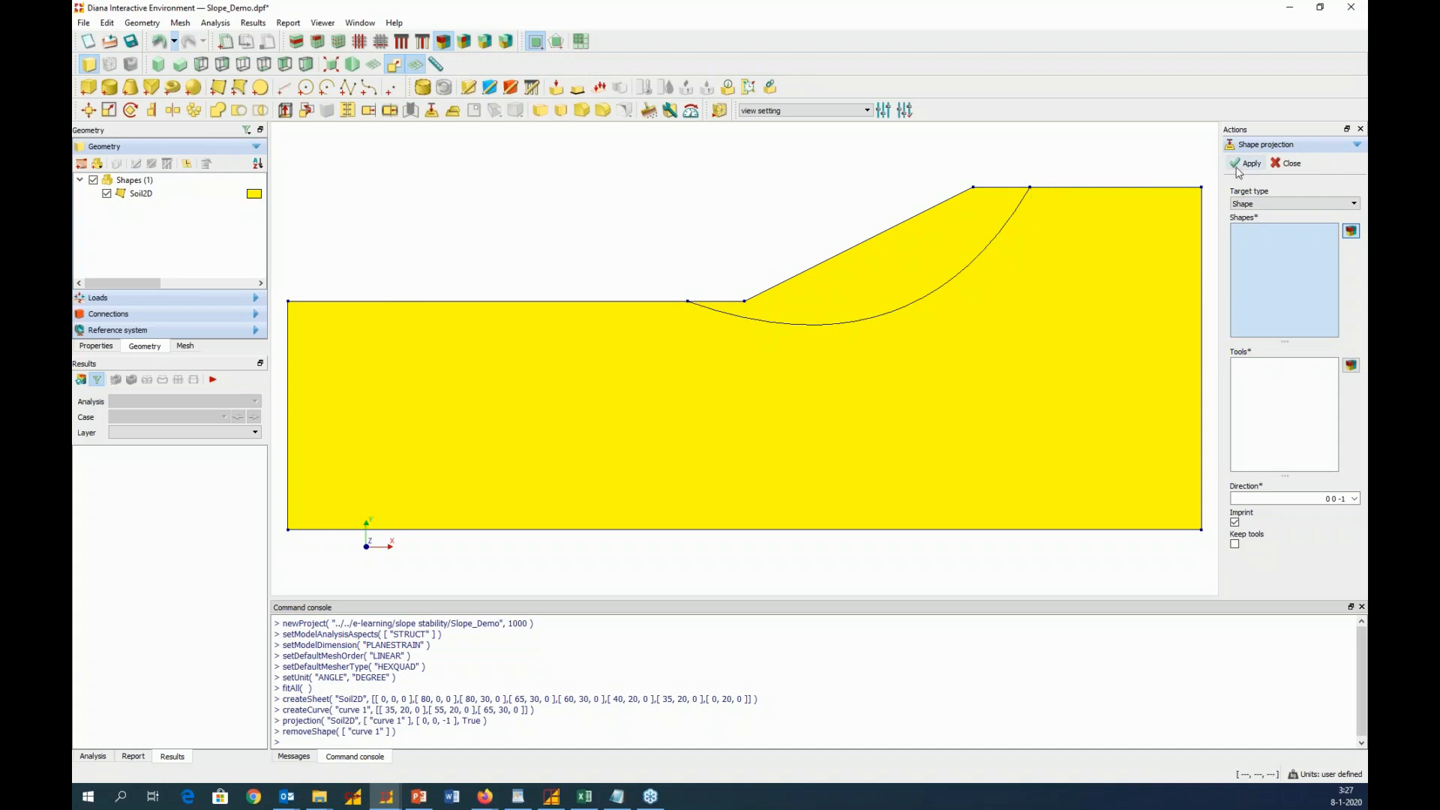
click(1287, 163)
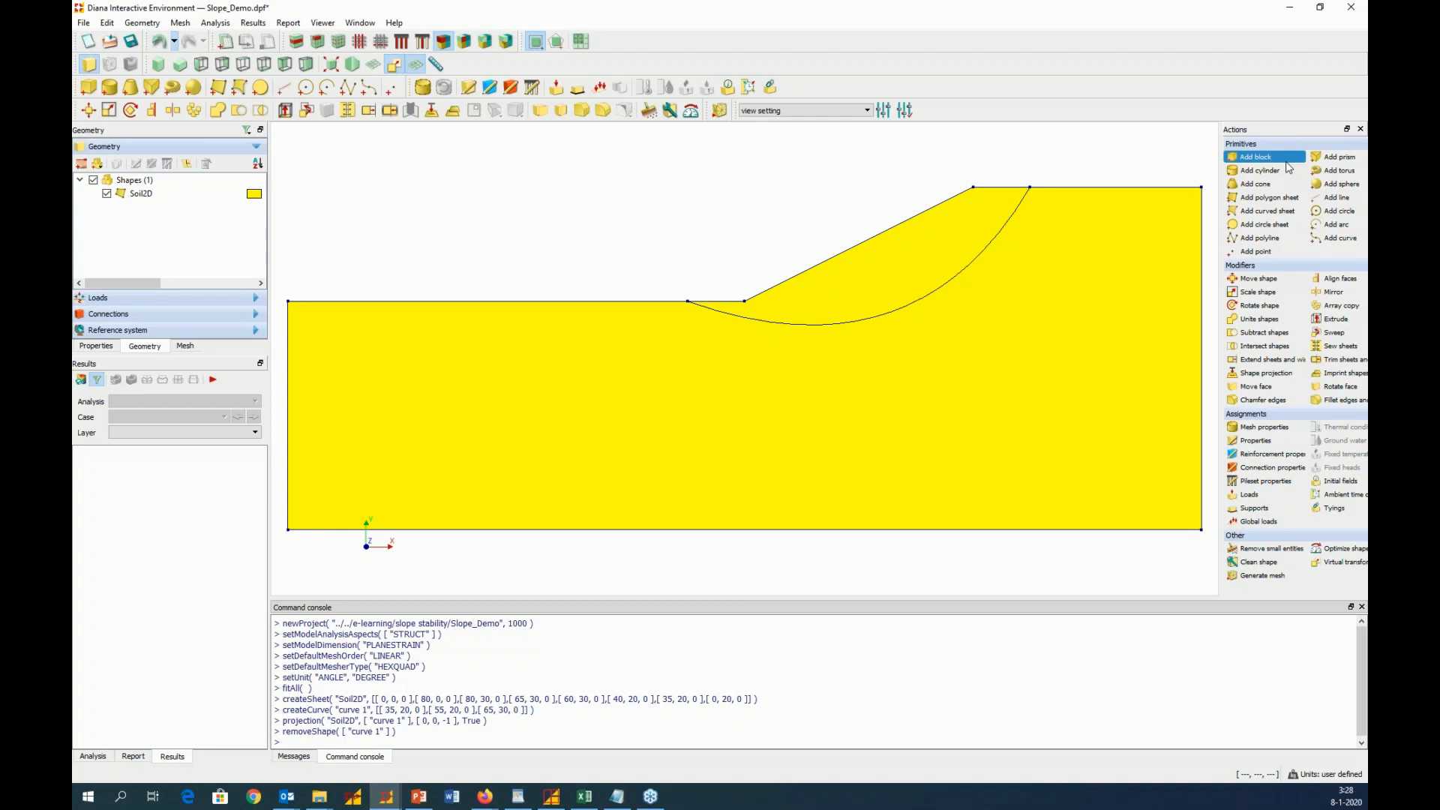
Start a property assignment for the Soil2D shape with the element class Regular Plane Strain
click(468, 89)
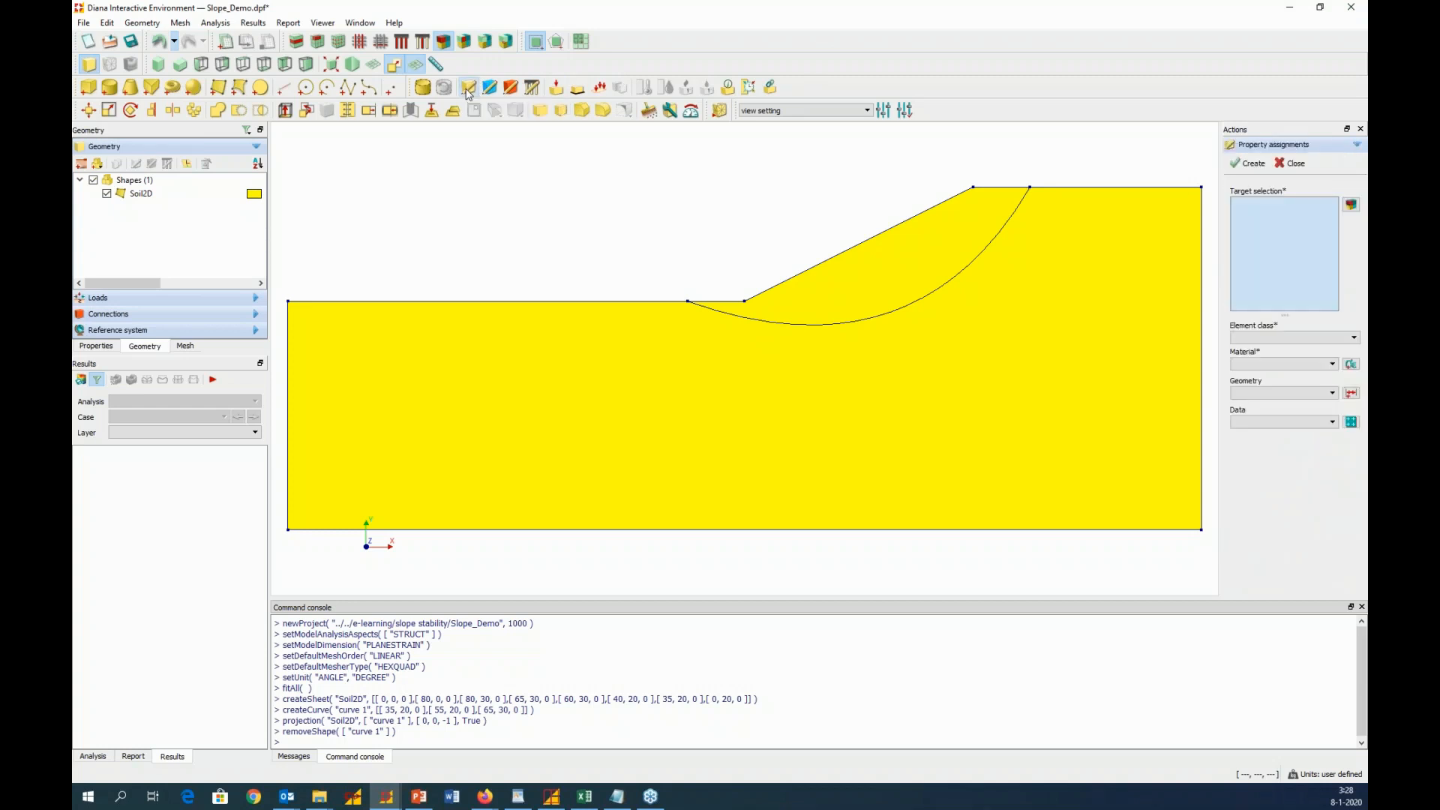
click(1045, 324)
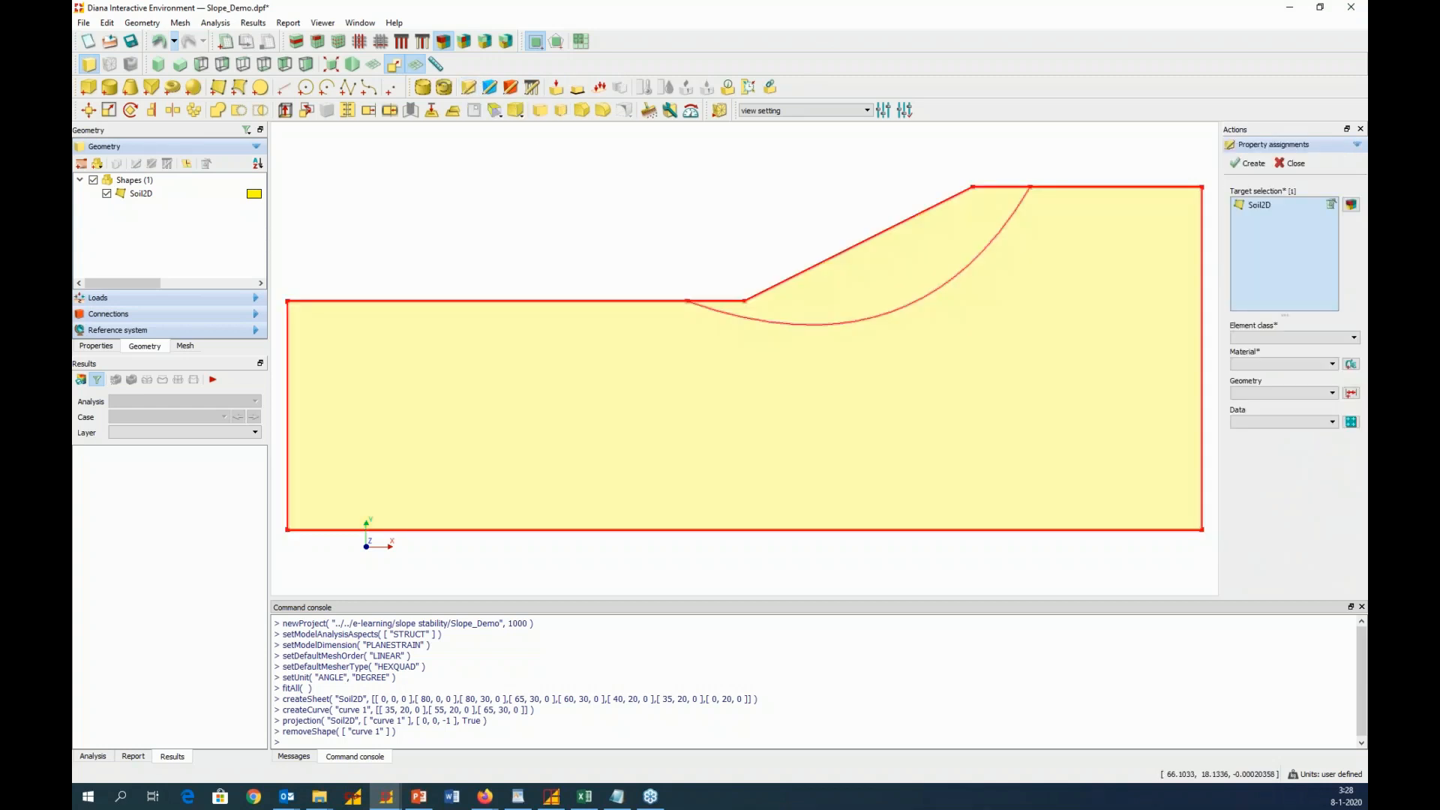
click(1295, 336)
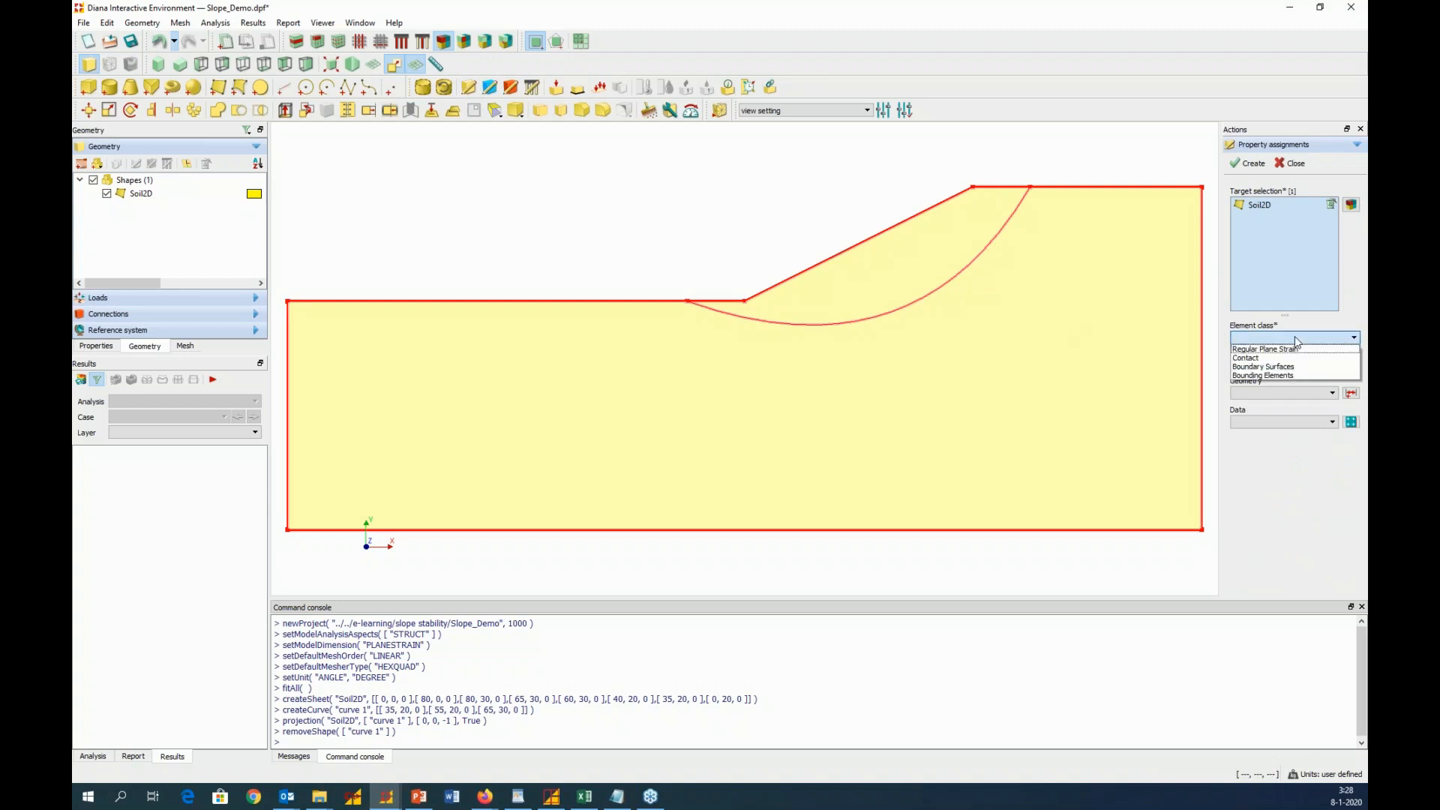
click(1296, 351)
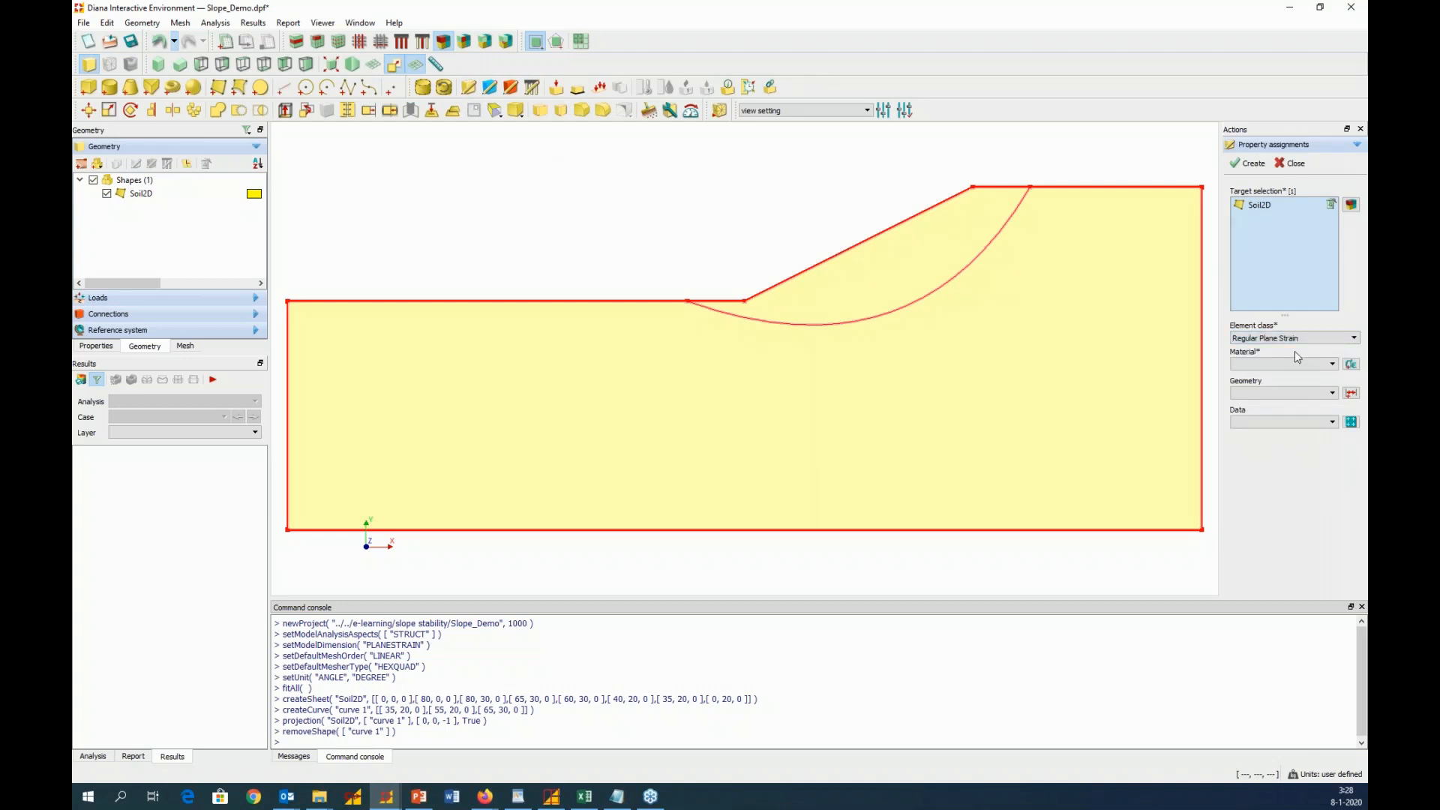
Add a material named Soil2D of class Soil and rock with Mohr-Coulomb and Drucker-Prager plasticity, including only the strength reduction aspect
click(1351, 363)
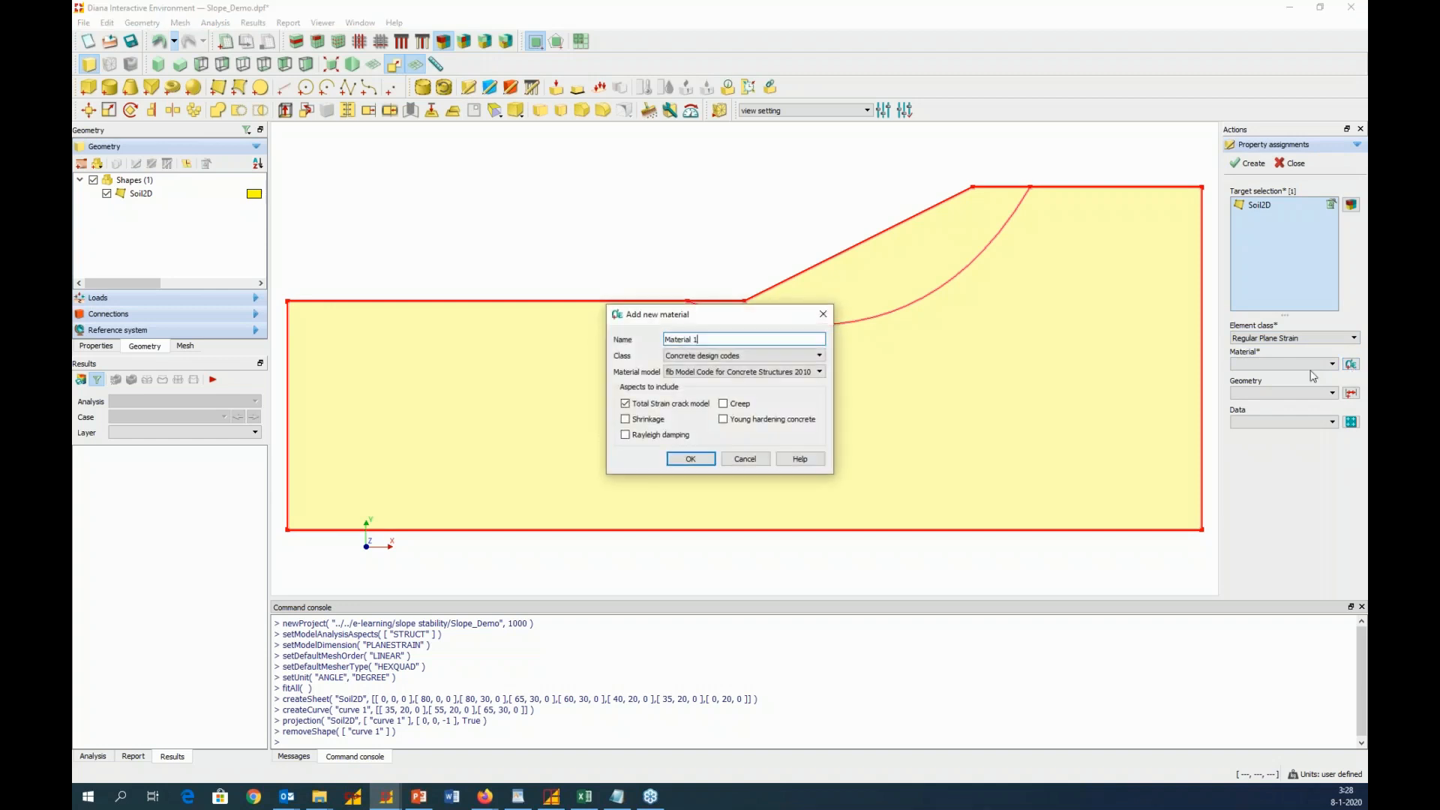
click(747, 340)
key(ctrl+a)
text(Soil2D)
click(758, 357)
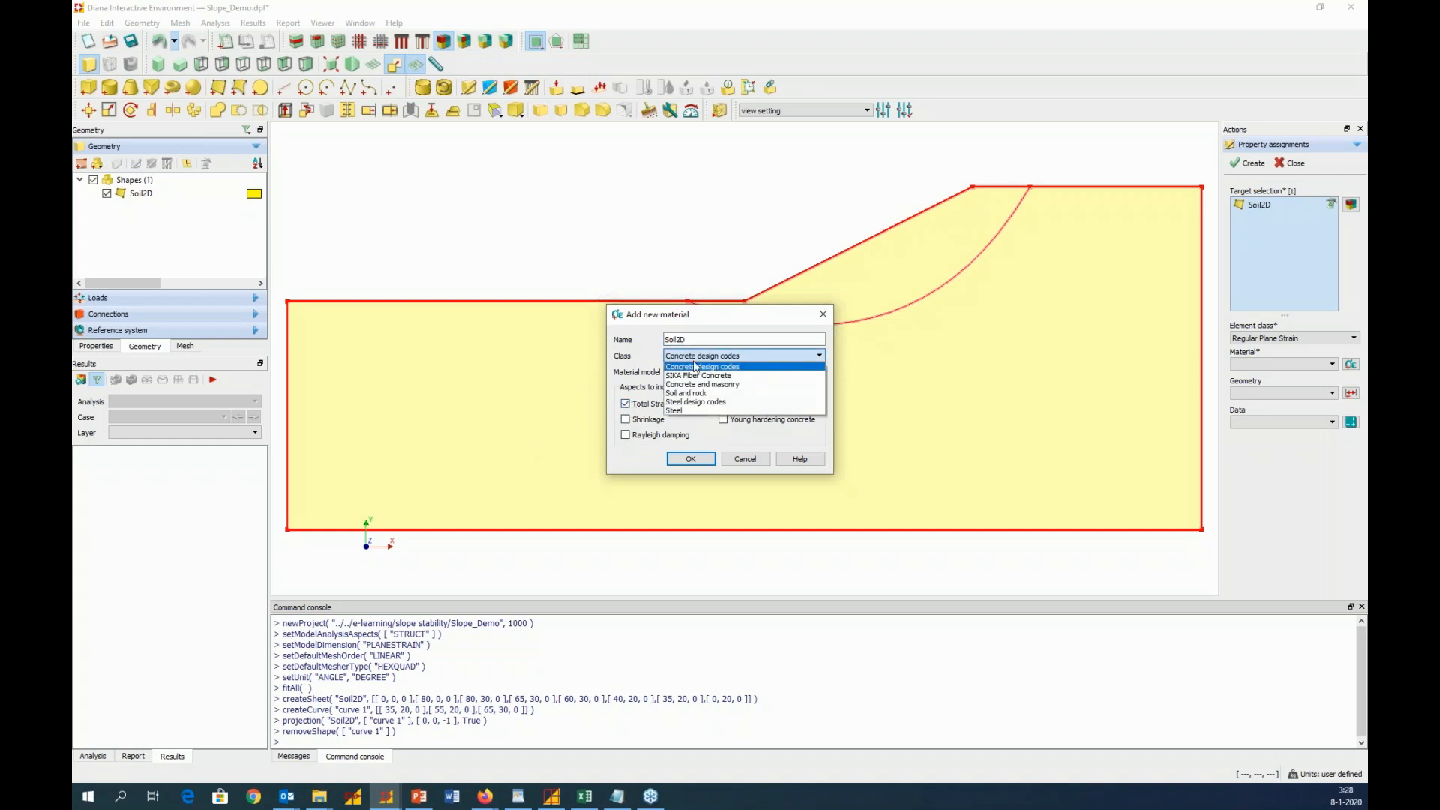
click(697, 394)
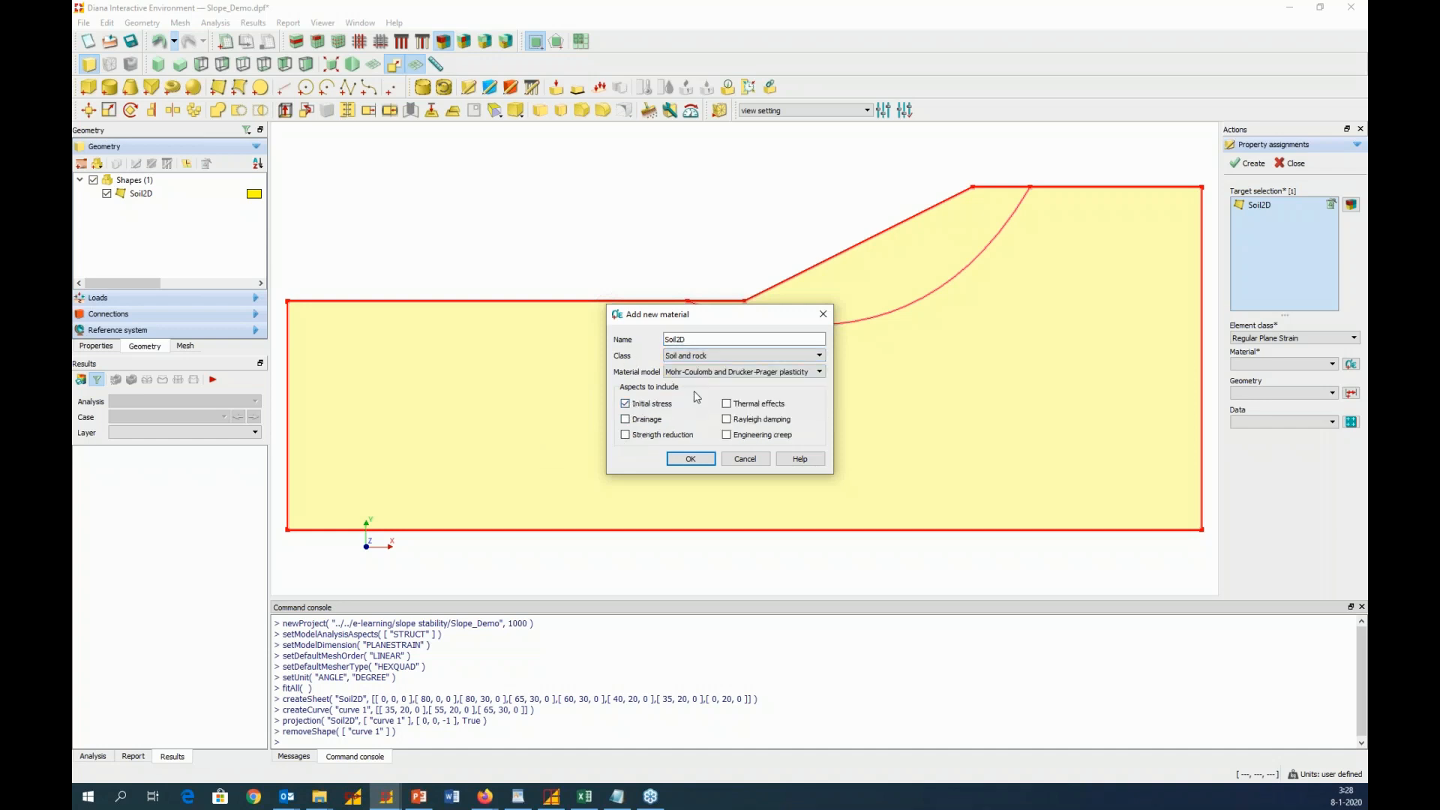
click(626, 404)
click(624, 436)
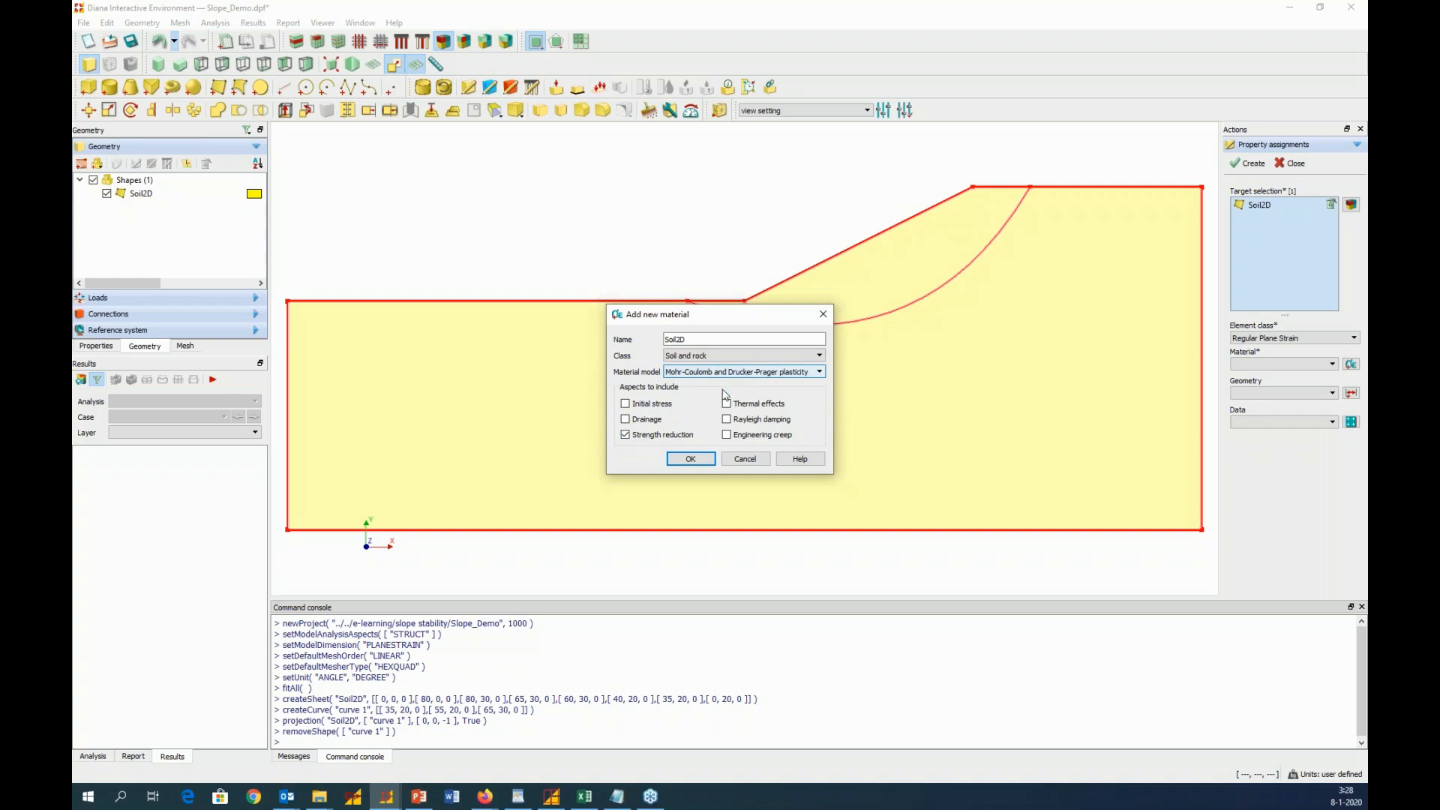
click(696, 460)
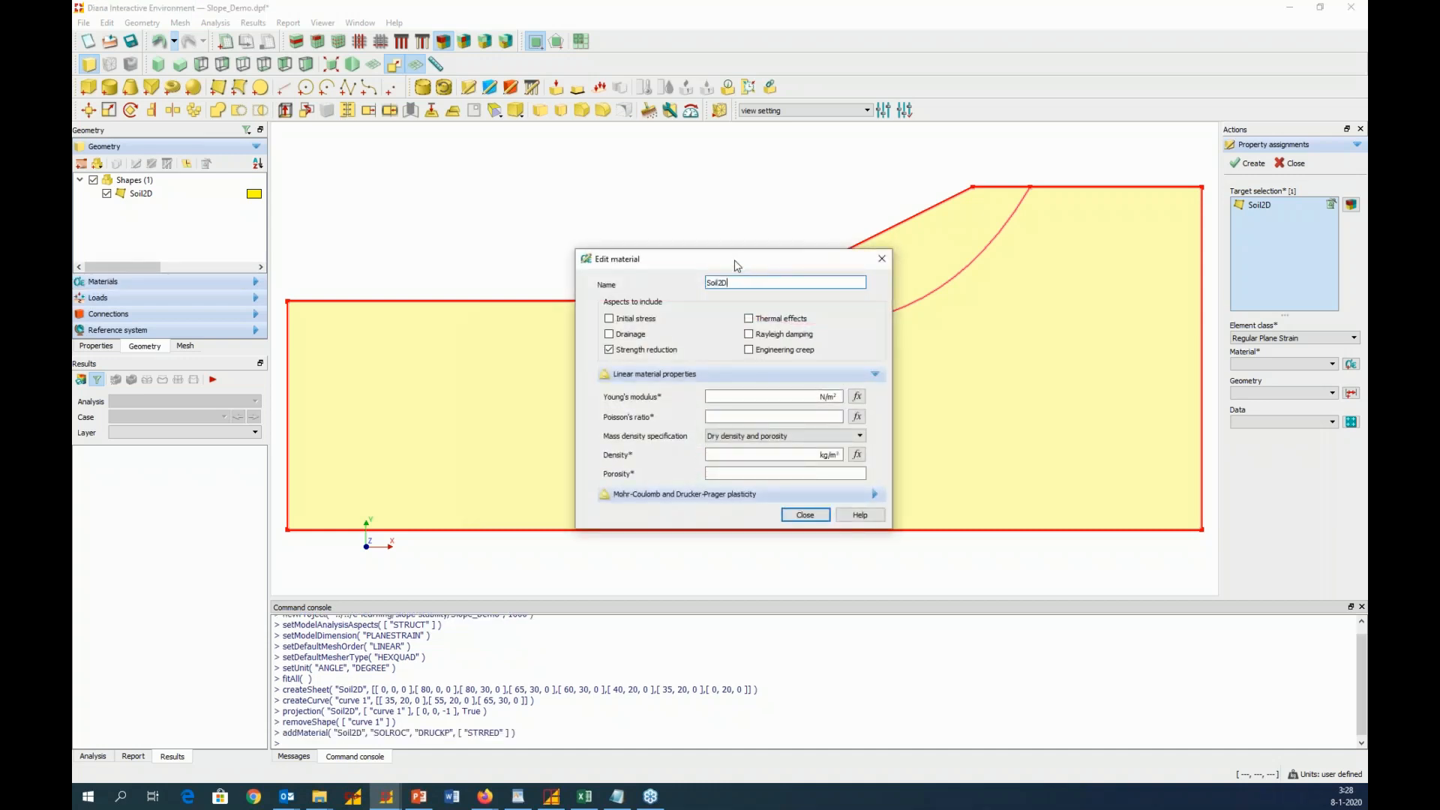
Check the Mohr-Coulomb parameters on slide 10 in PowerPoint and set the Soil2D material's Young's modulus to 1e9 N/m²
drag(730, 257, 681, 197)
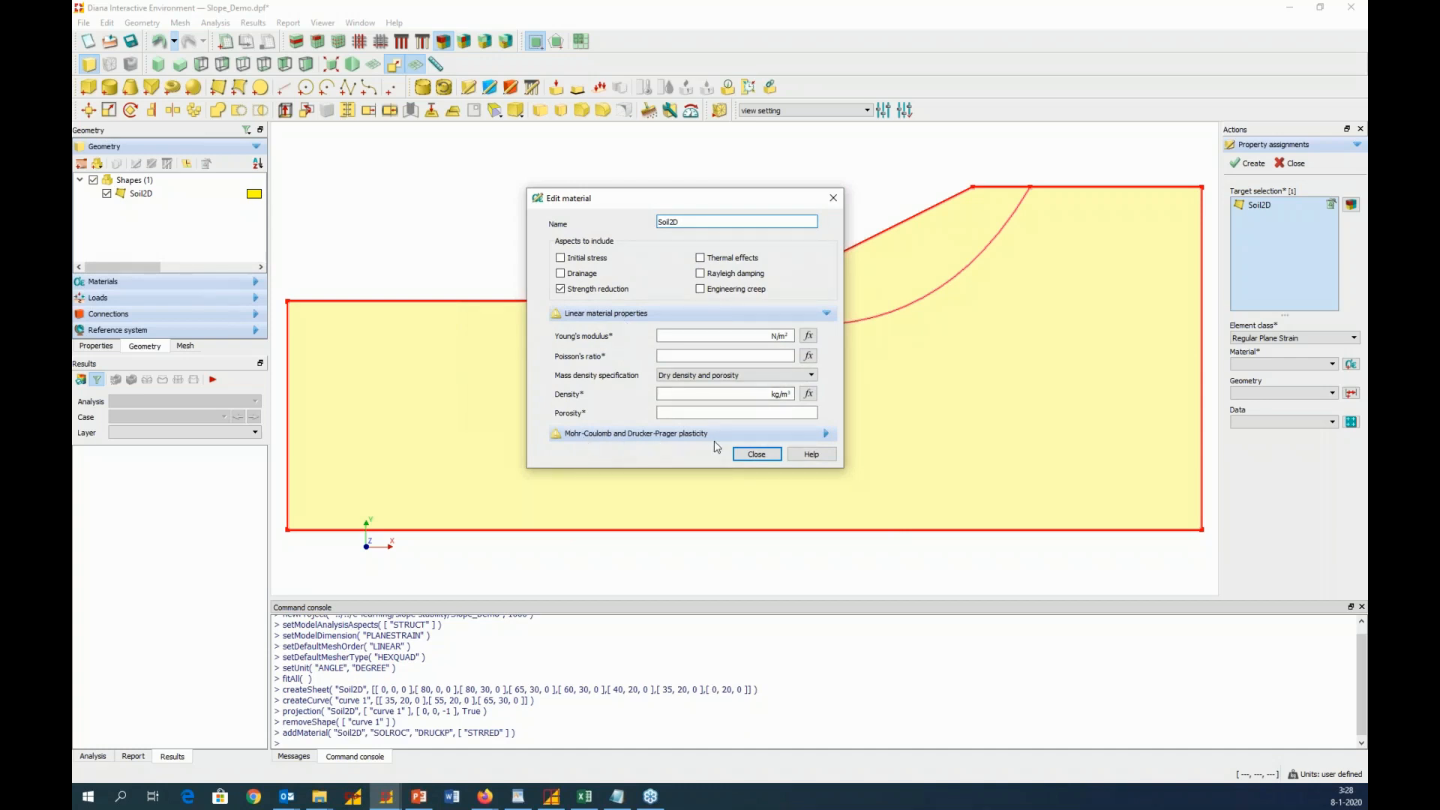
click(744, 336)
click(419, 798)
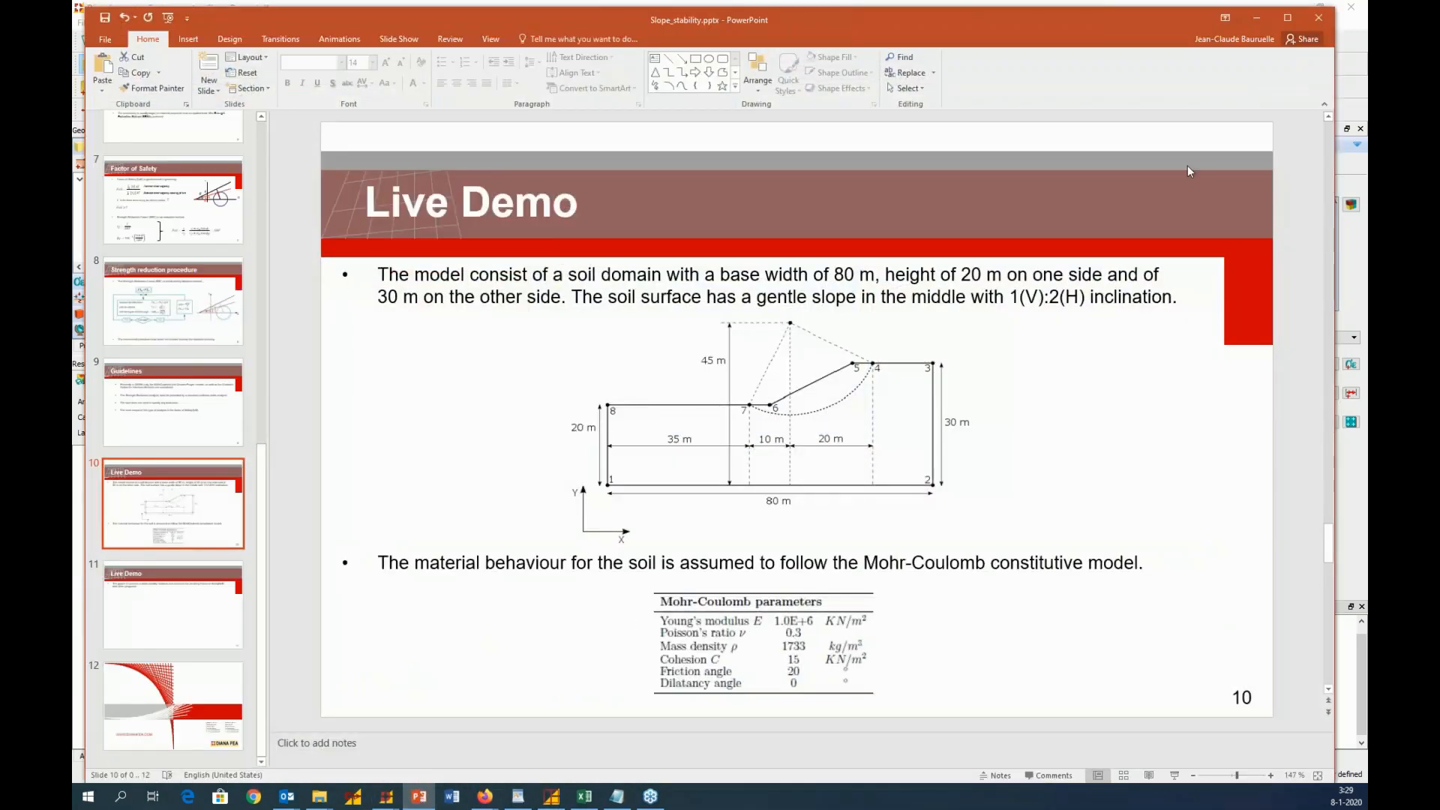
click(1258, 16)
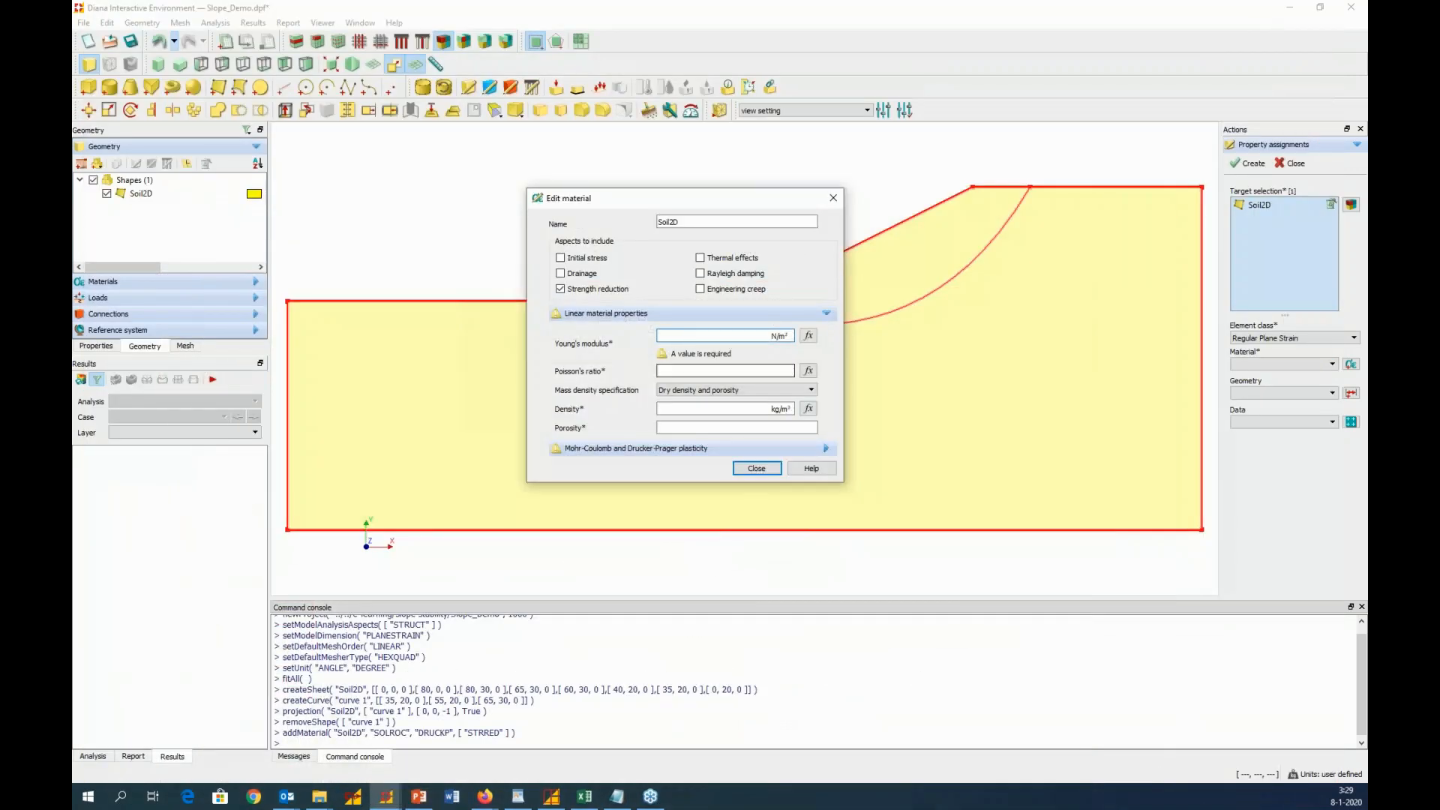
click(706, 337)
text(1e9)
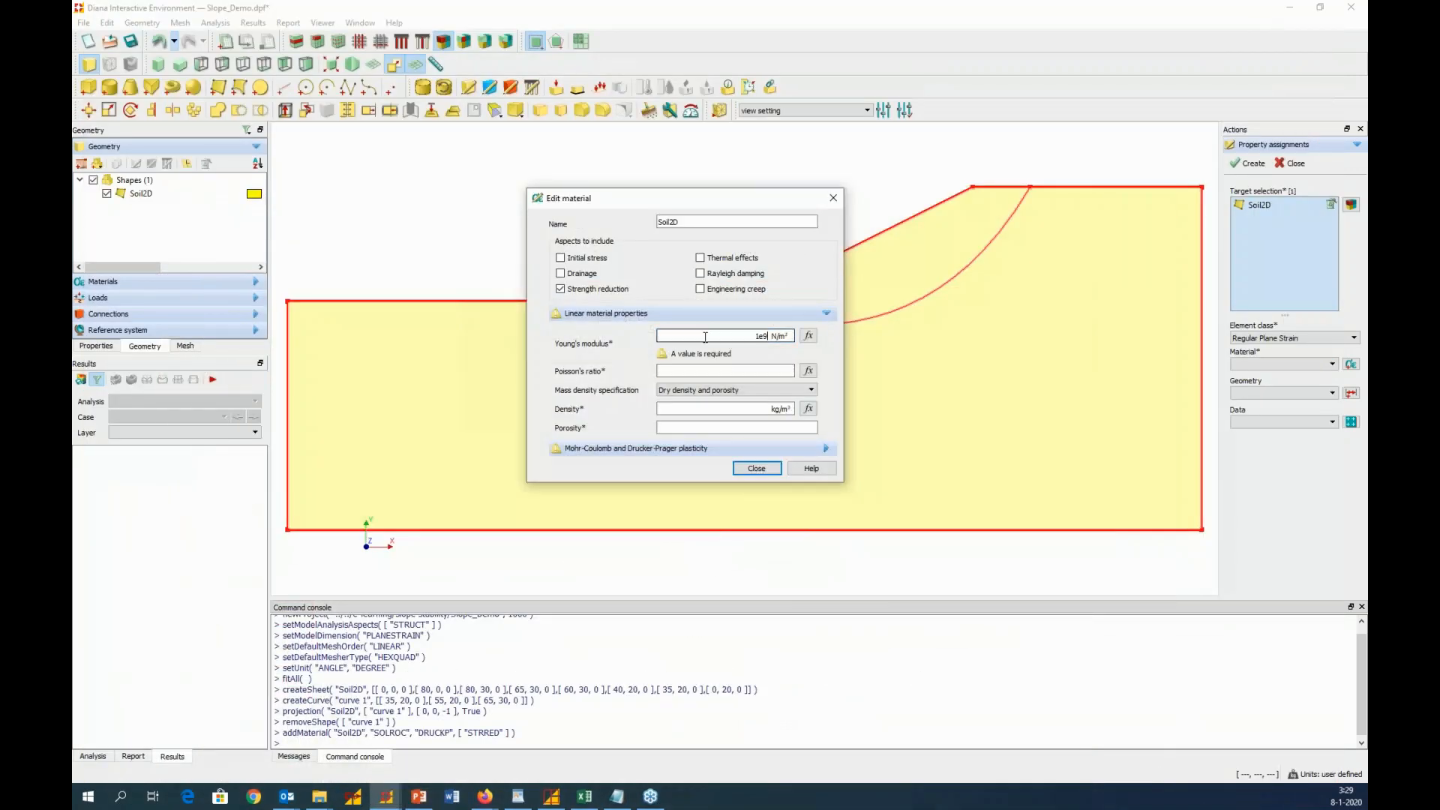
Set the Soil2D material's Poisson's ratio to 0.3, mass density specification to Saturated density, and density to 1733 kg/m³
click(720, 373)
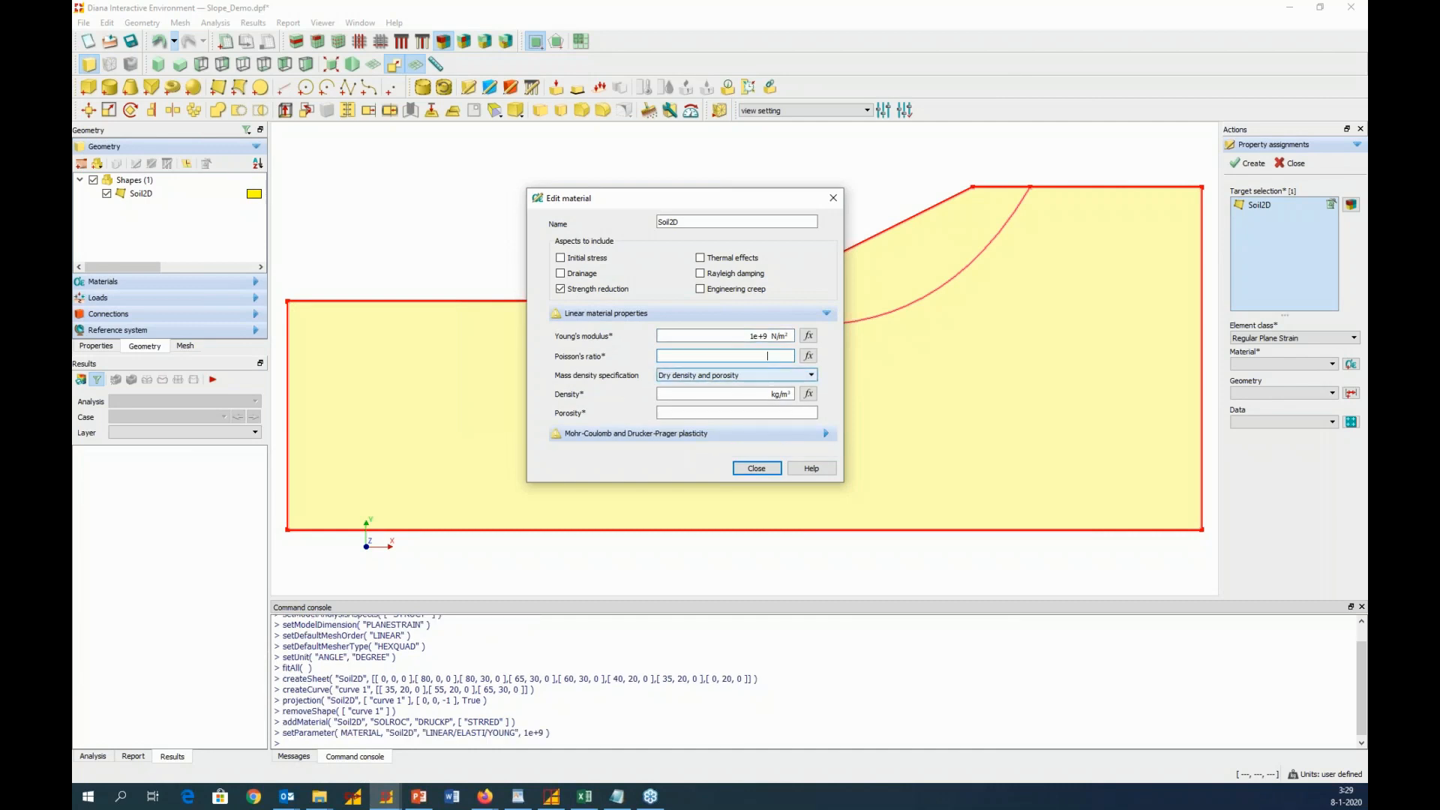
text(0.3)
click(718, 375)
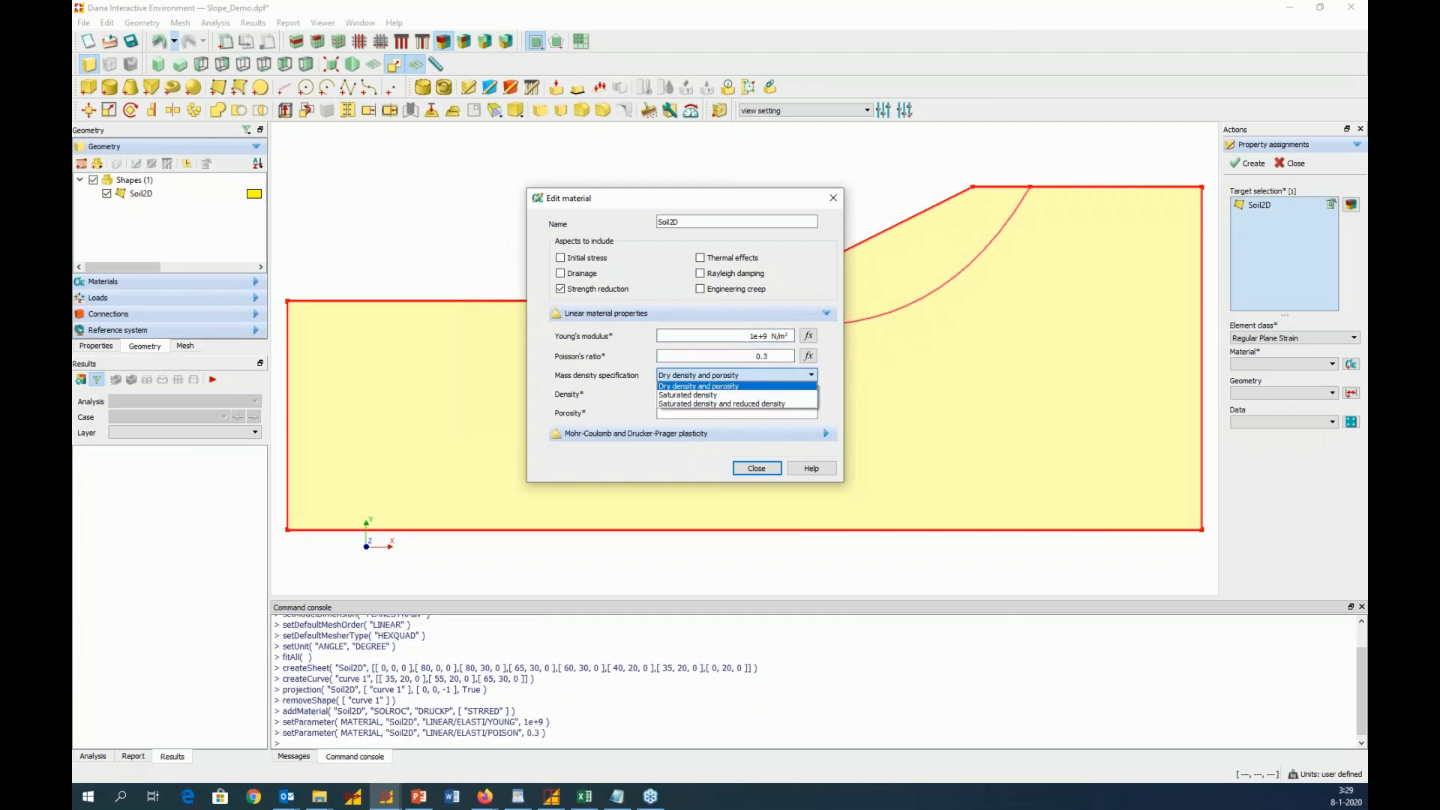
click(718, 395)
click(720, 395)
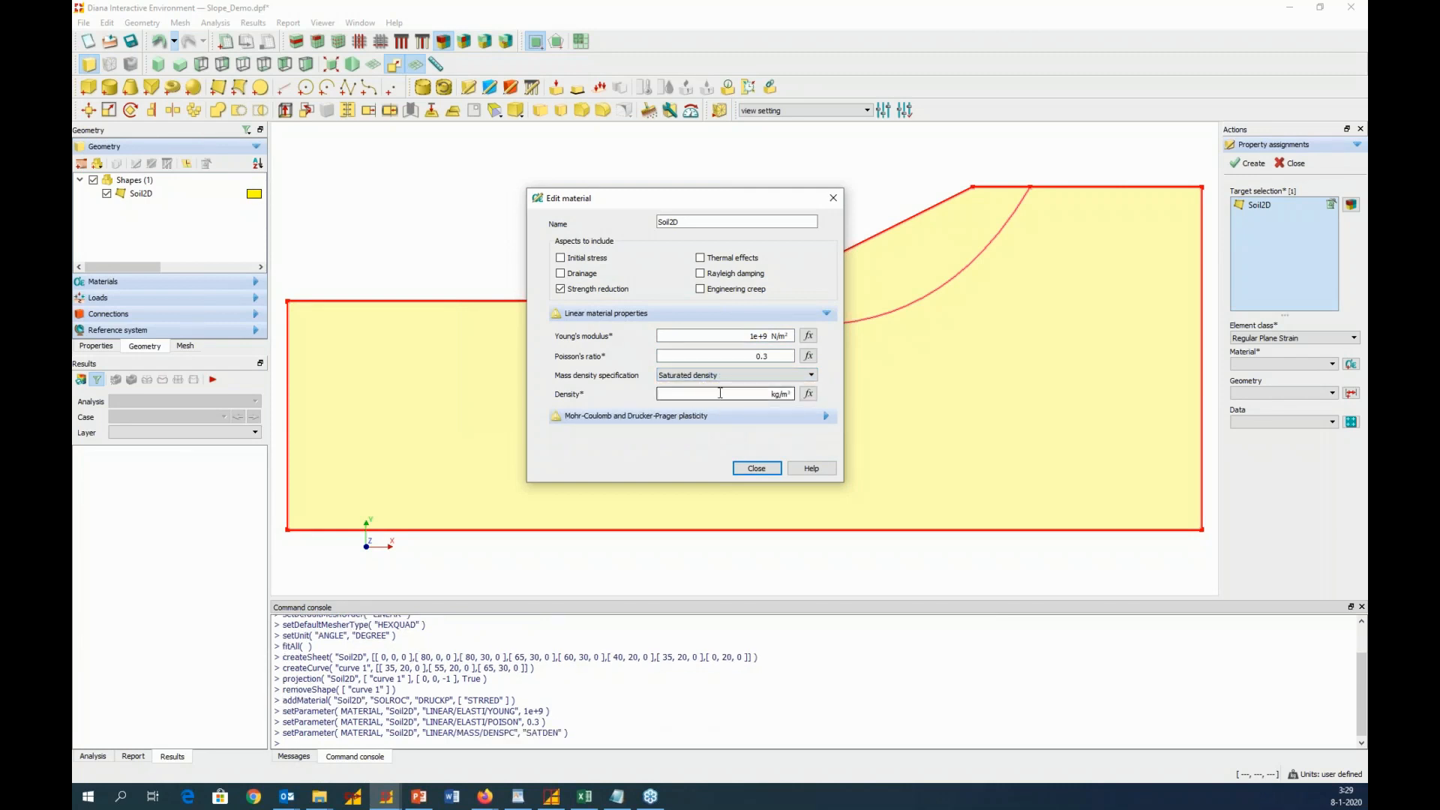
text(1733)
Check slide 10 in PowerPoint and set the Mohr-Coulomb parameters to cohesion 15000 N/m², friction angle 20° and dilatancy angle 0°
click(736, 415)
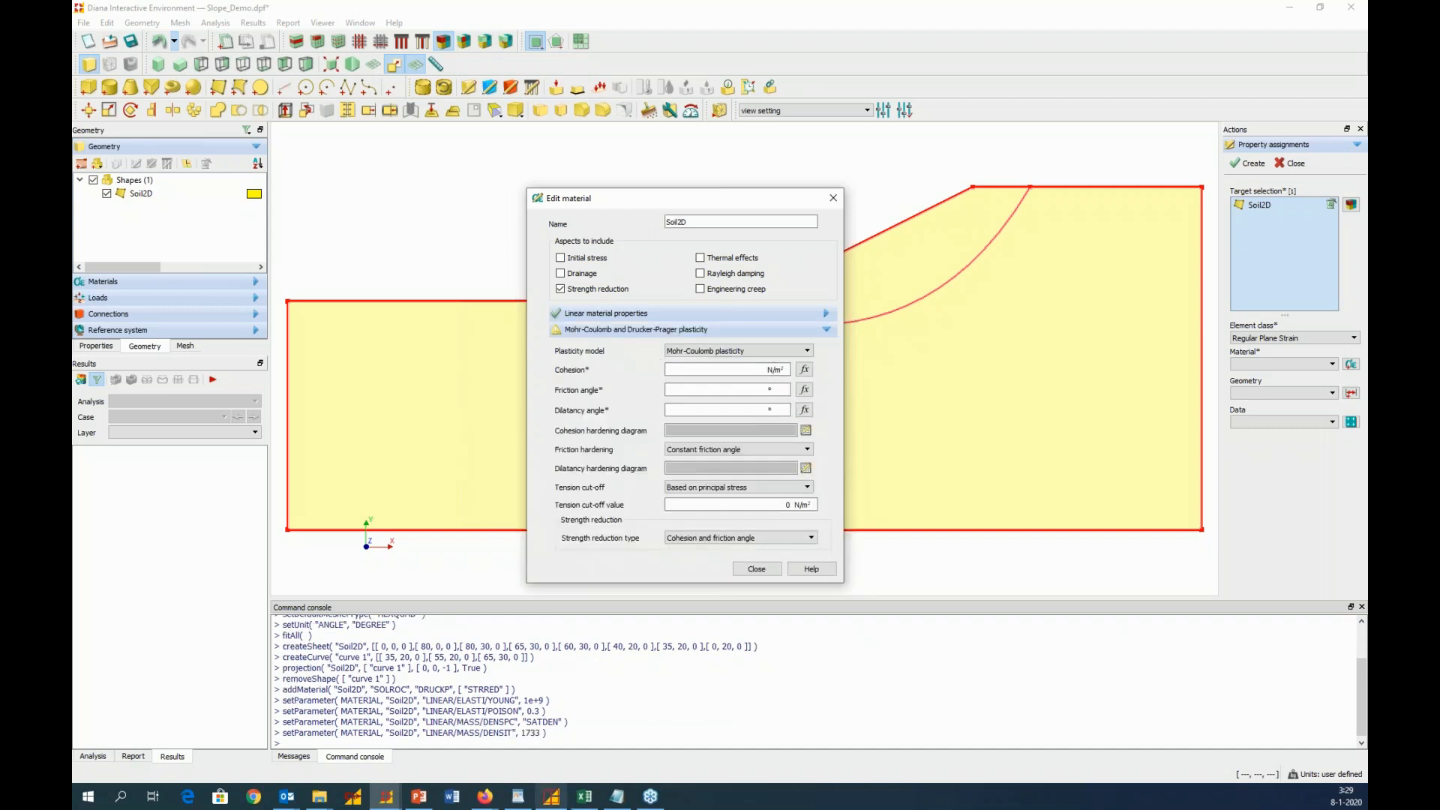
click(418, 796)
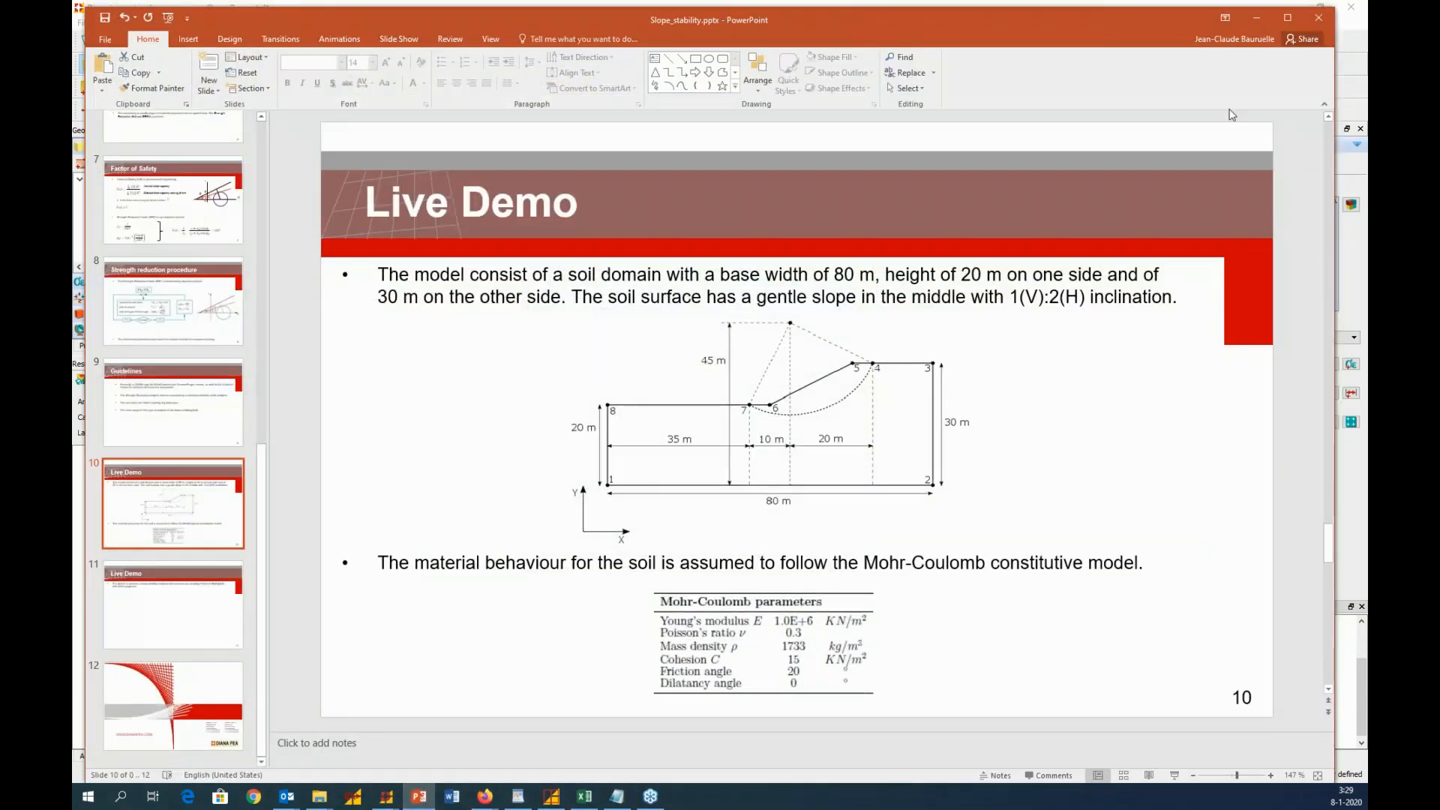
click(1258, 13)
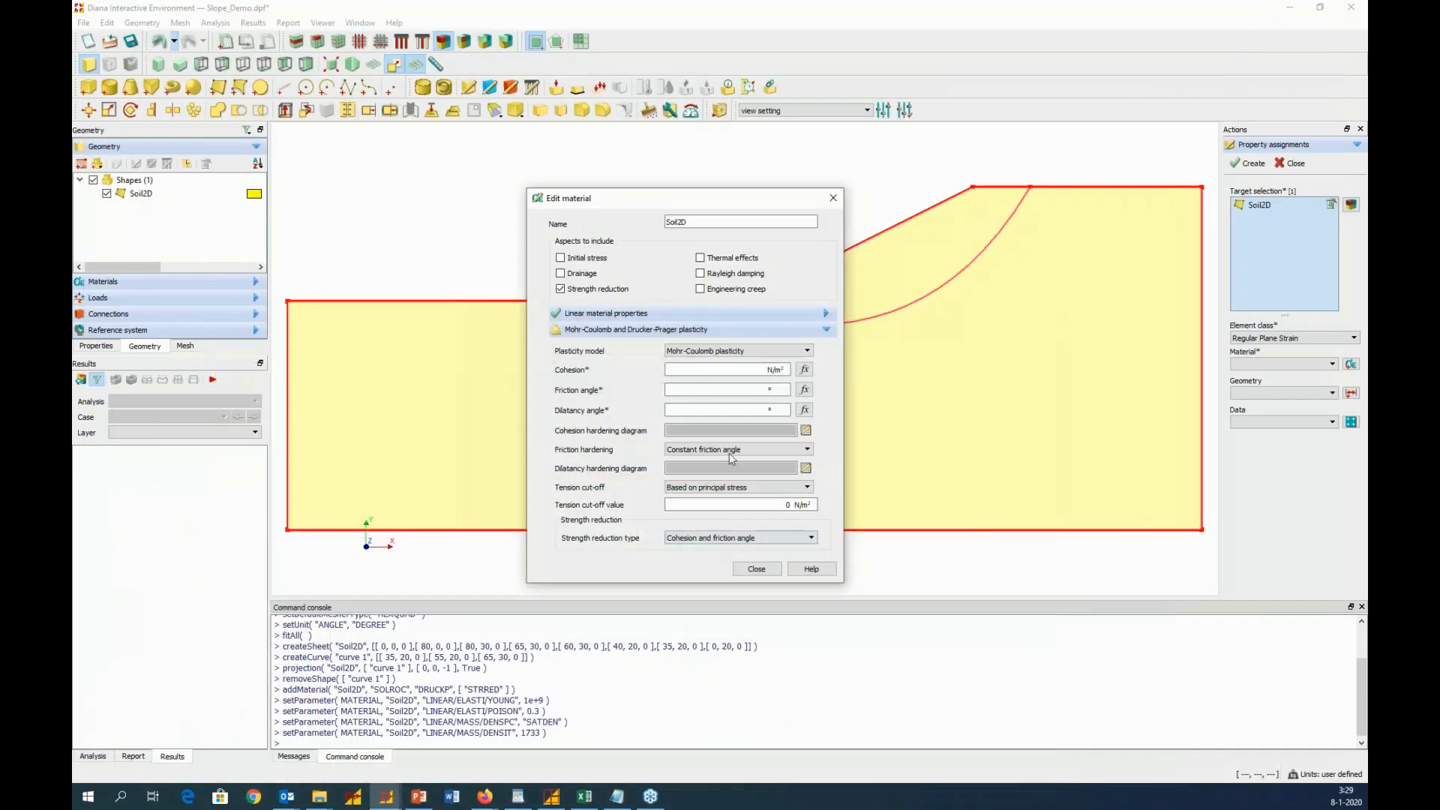
click(708, 370)
text(15000)
click(705, 391)
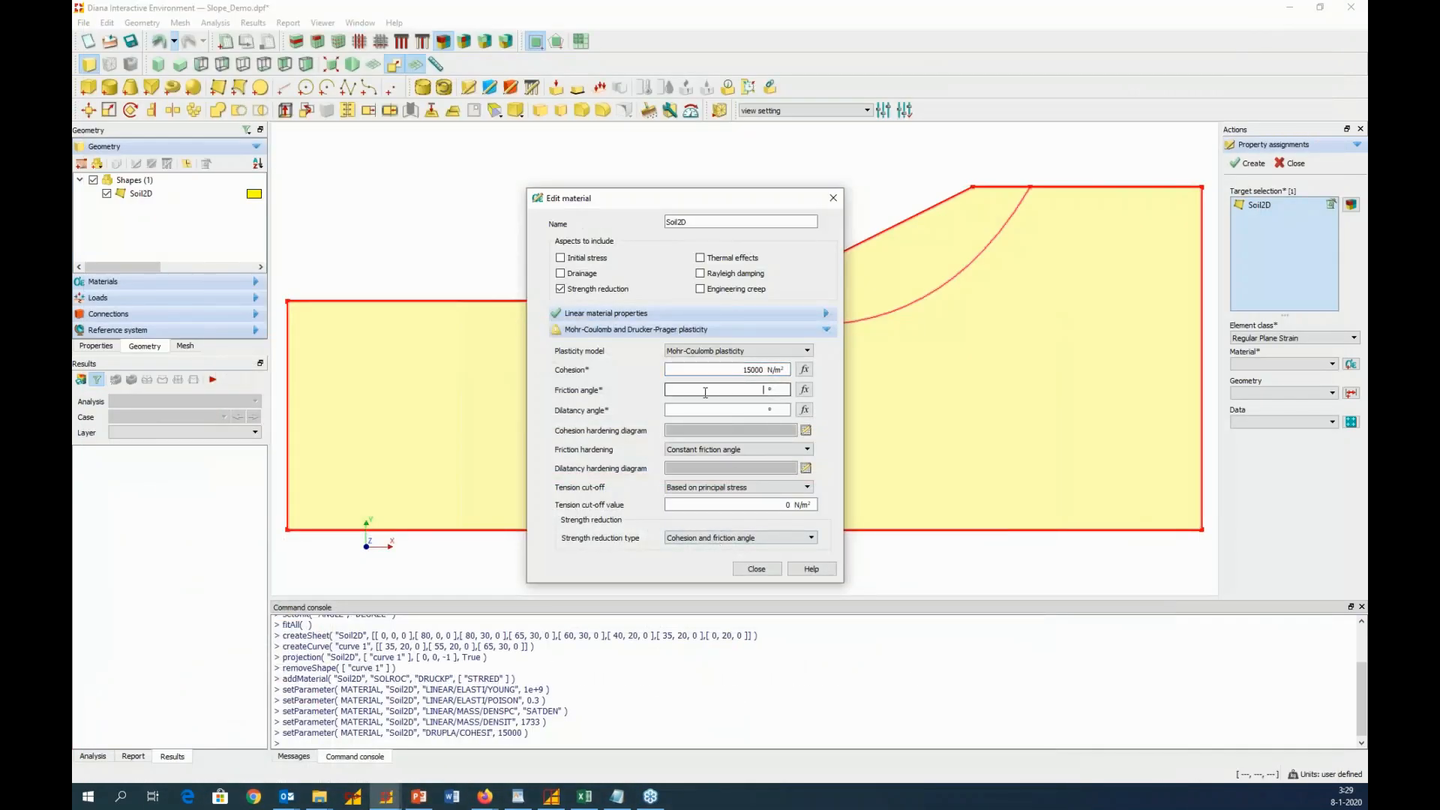
text(20)
click(719, 409)
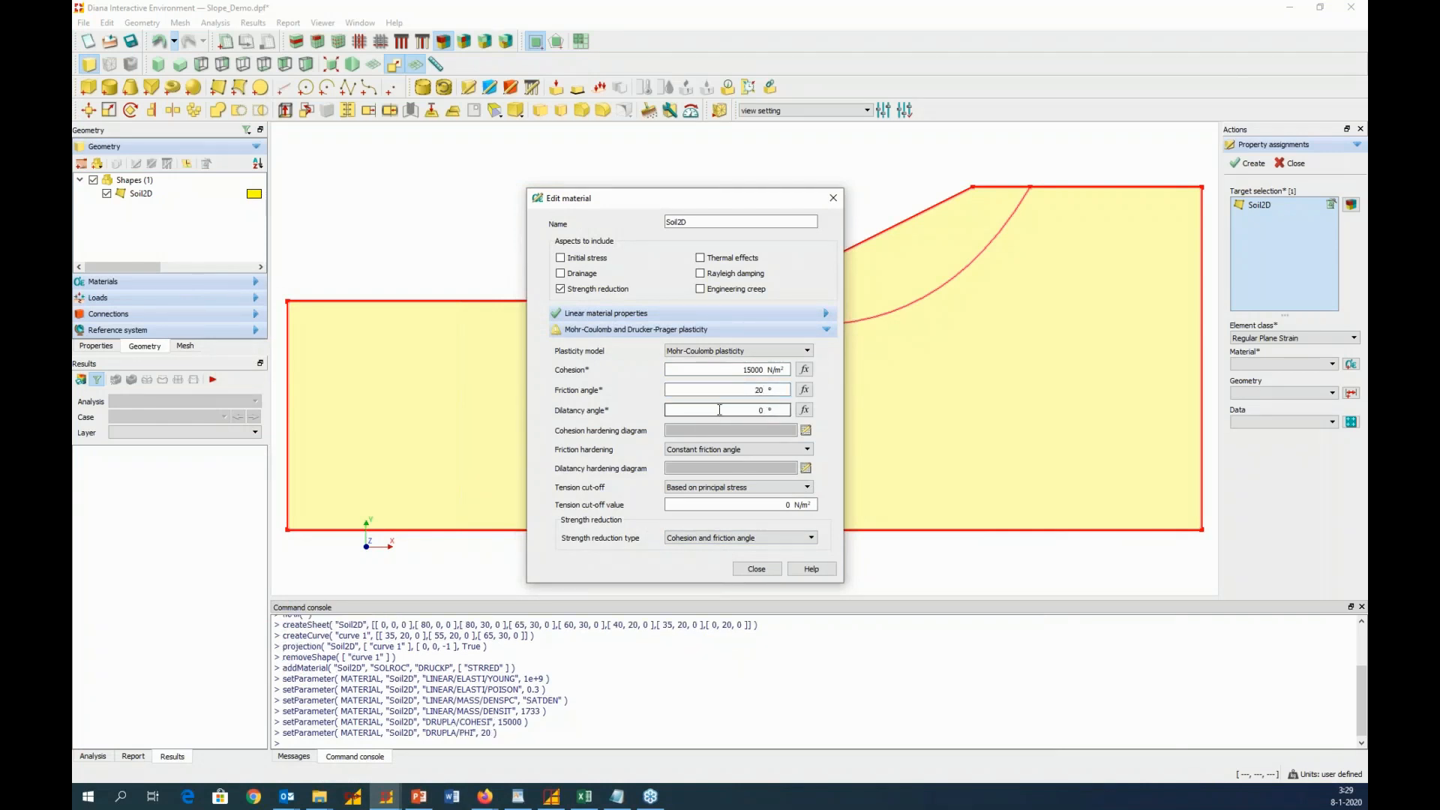
click(748, 451)
click(748, 452)
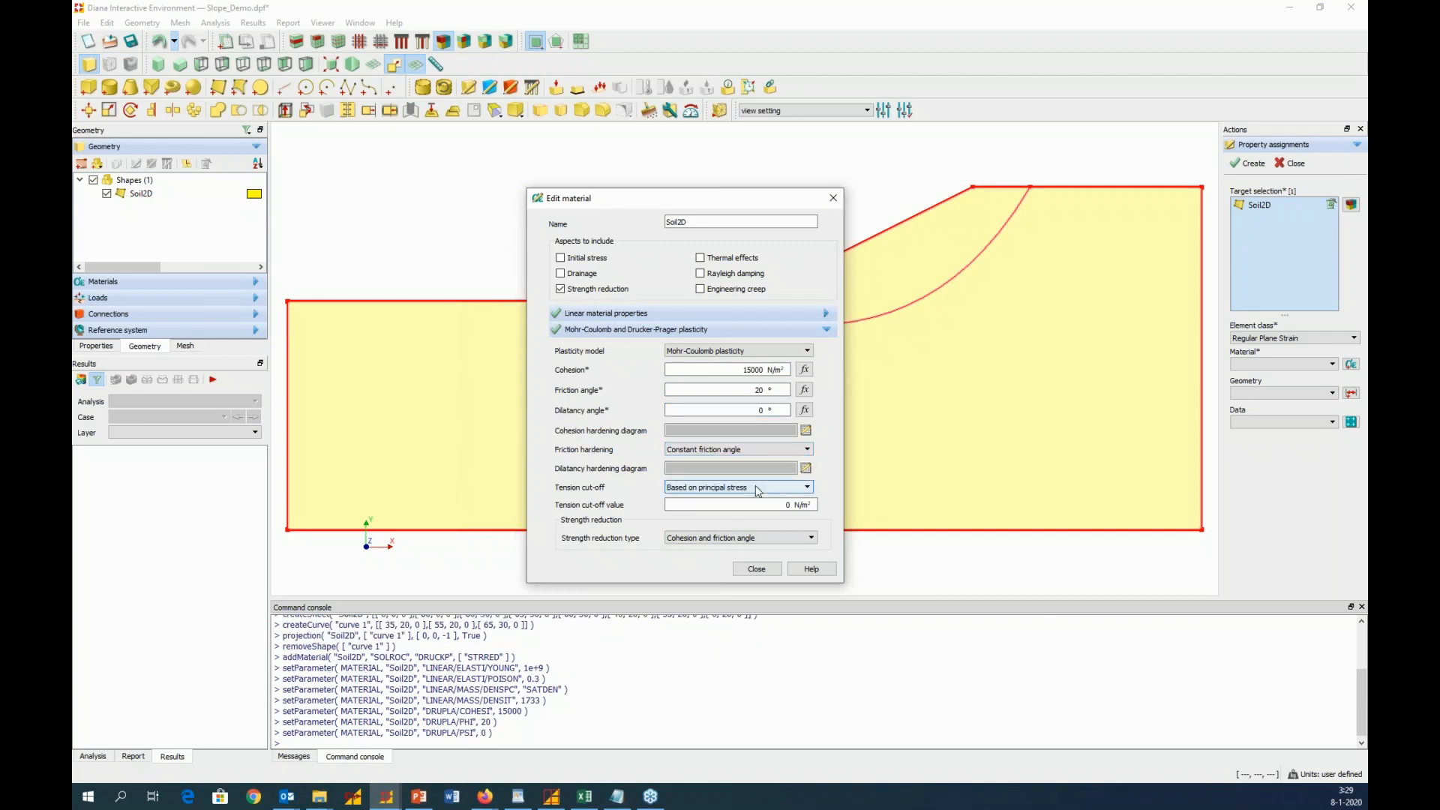
Set the material's tension cut-off to None and create the property assignment for the Soil2D shape
click(750, 537)
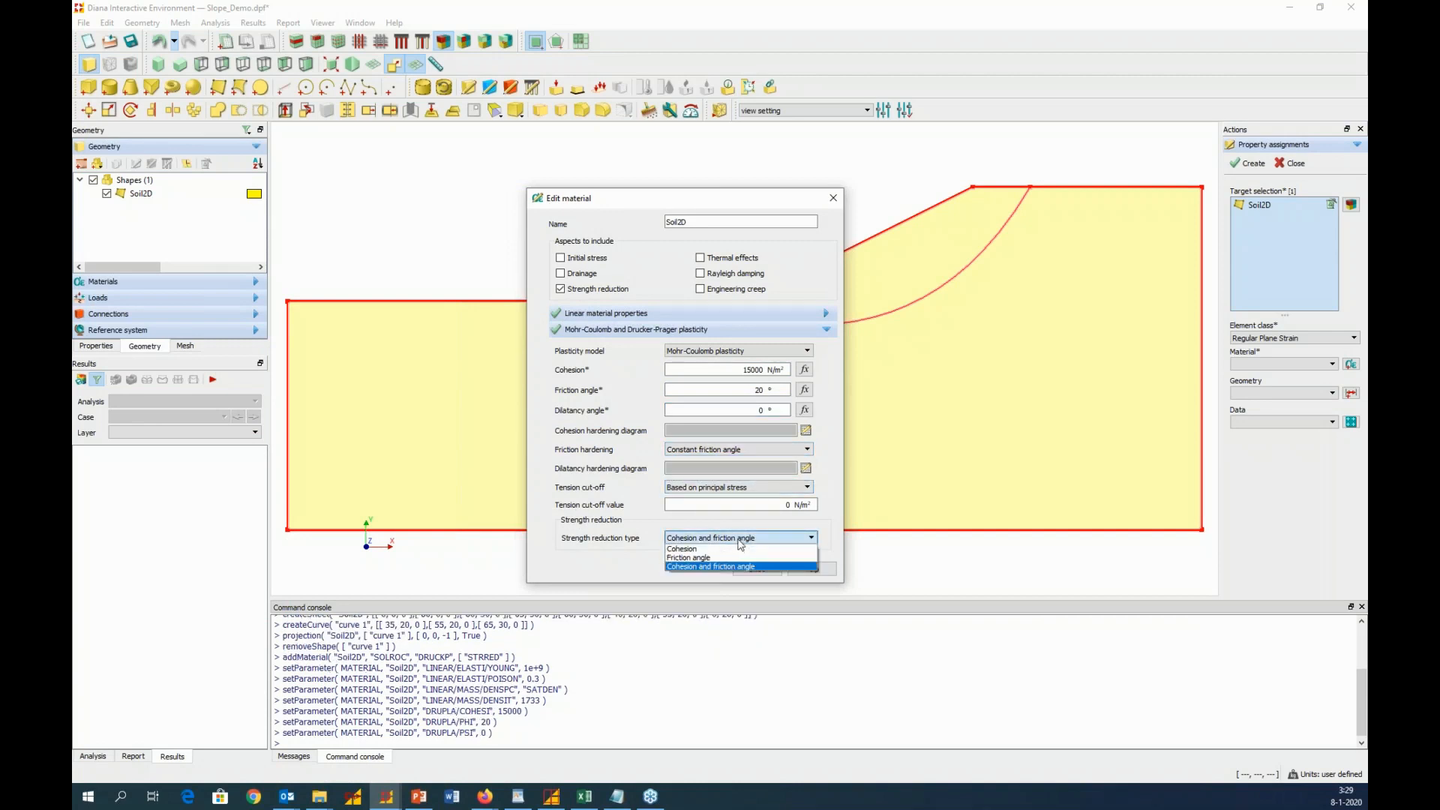
click(735, 489)
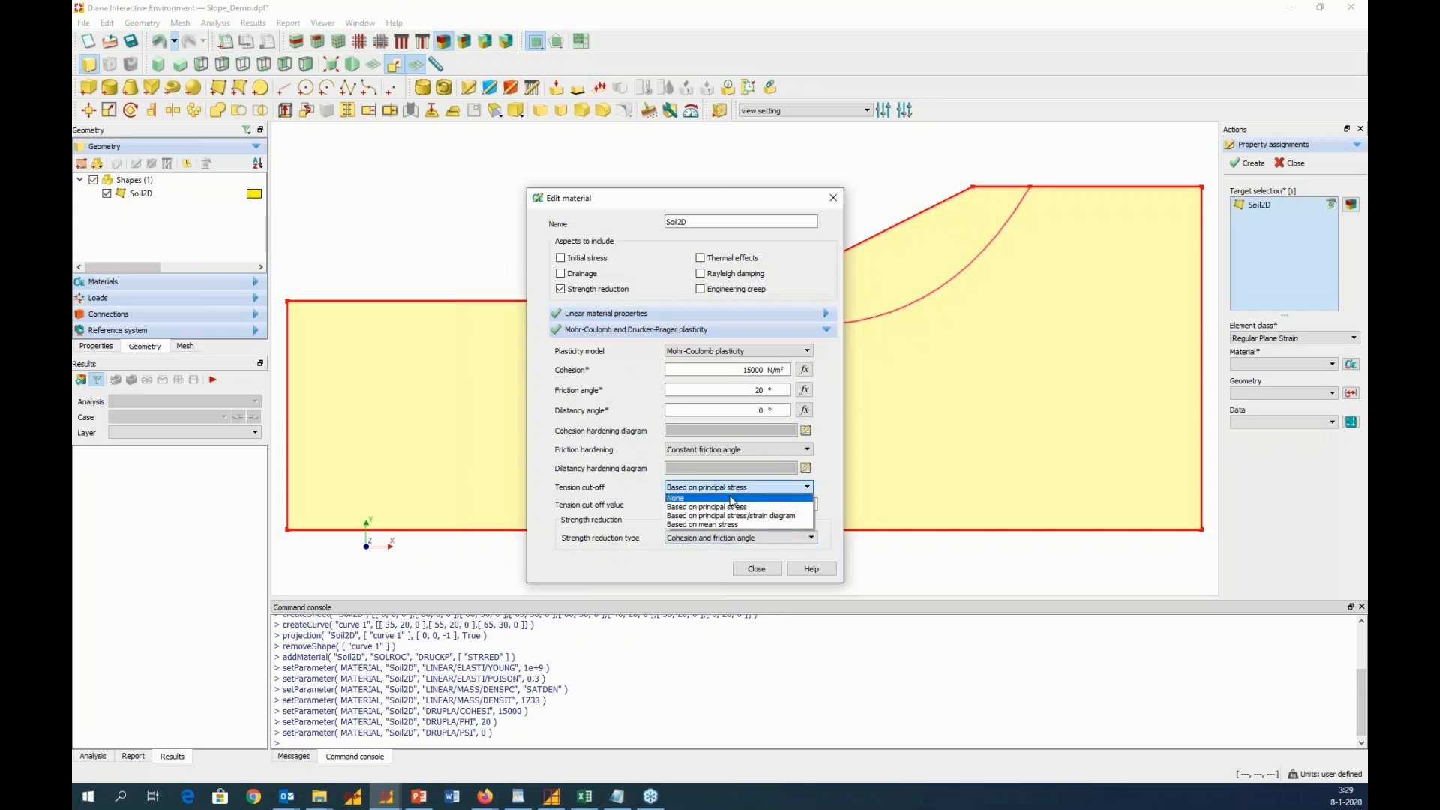
click(734, 500)
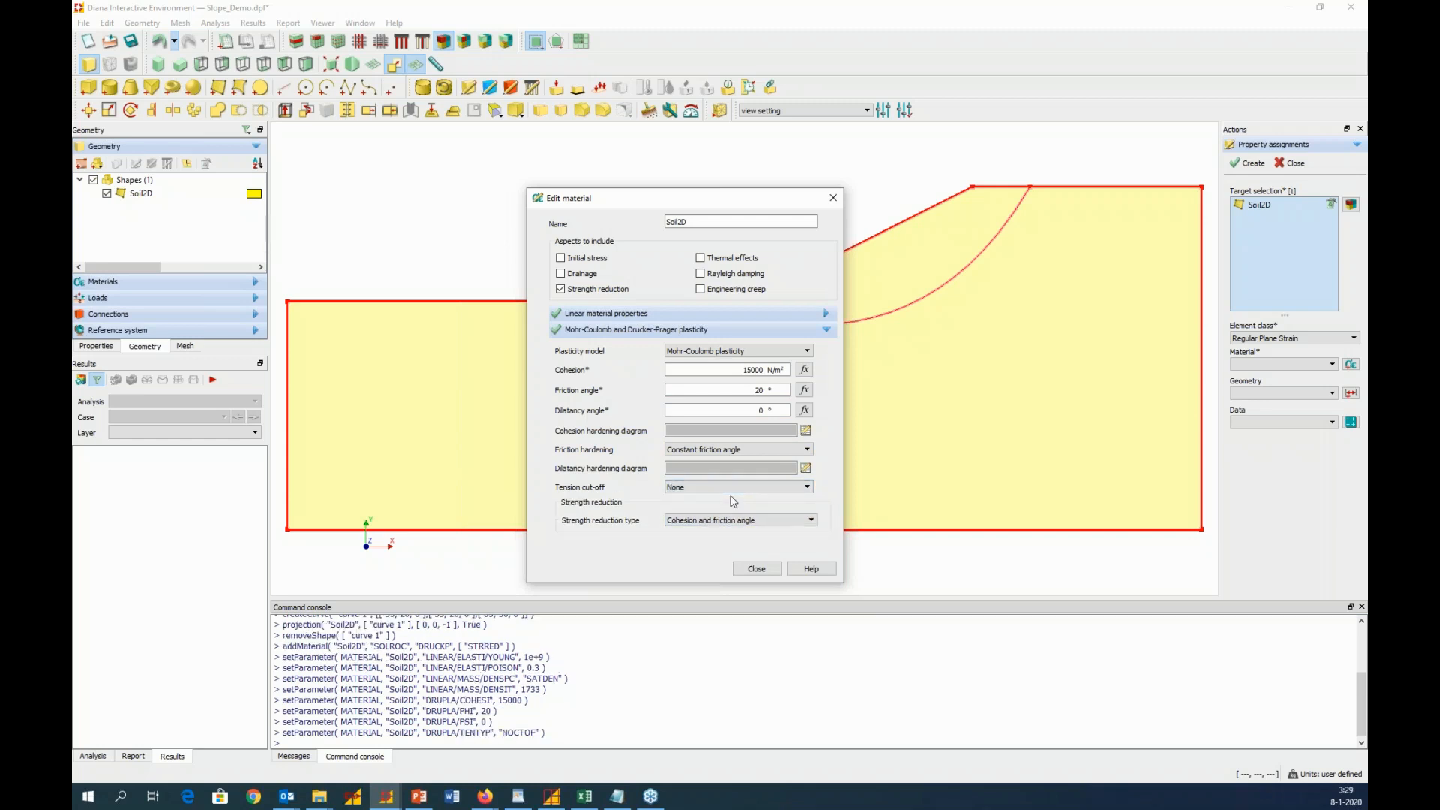
click(756, 570)
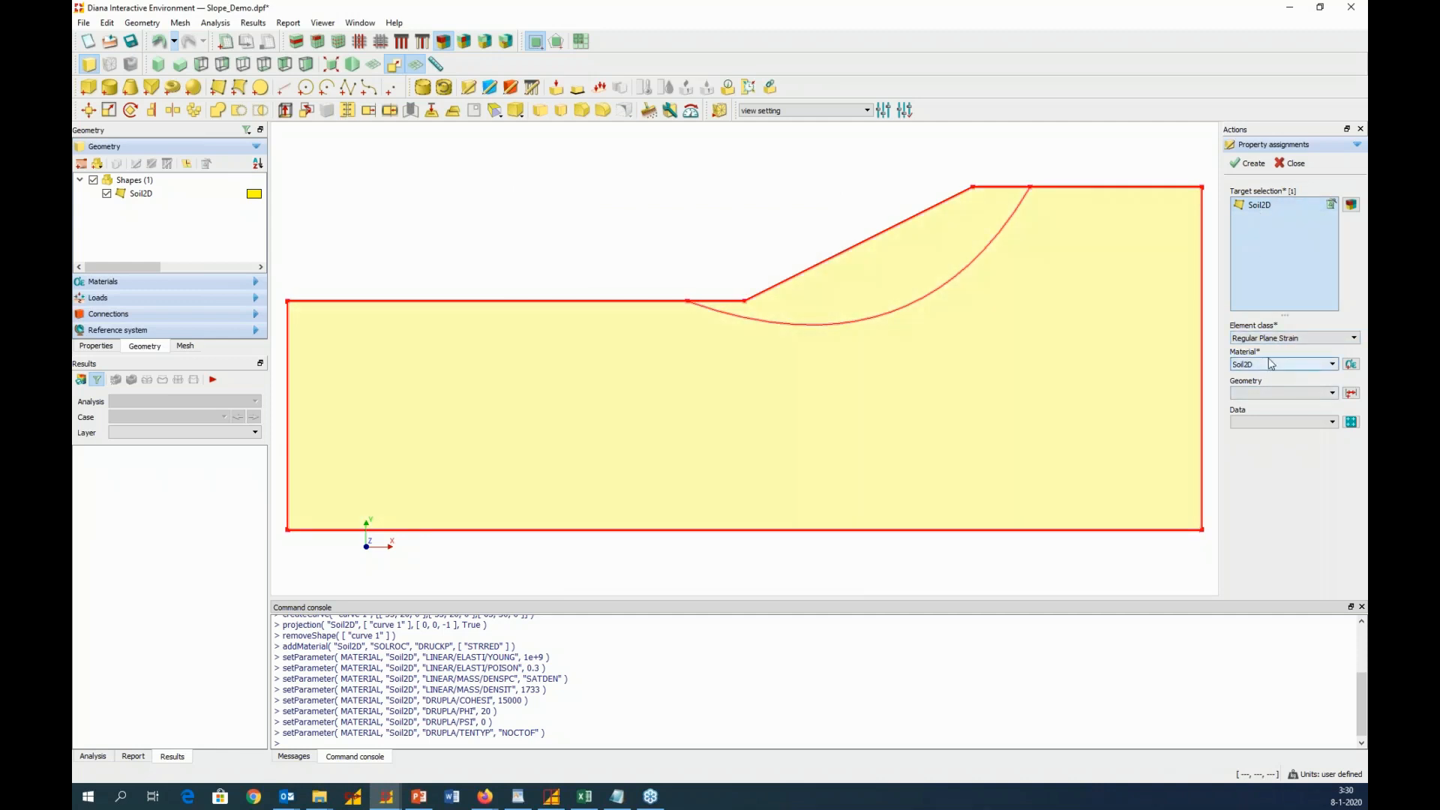
click(1249, 165)
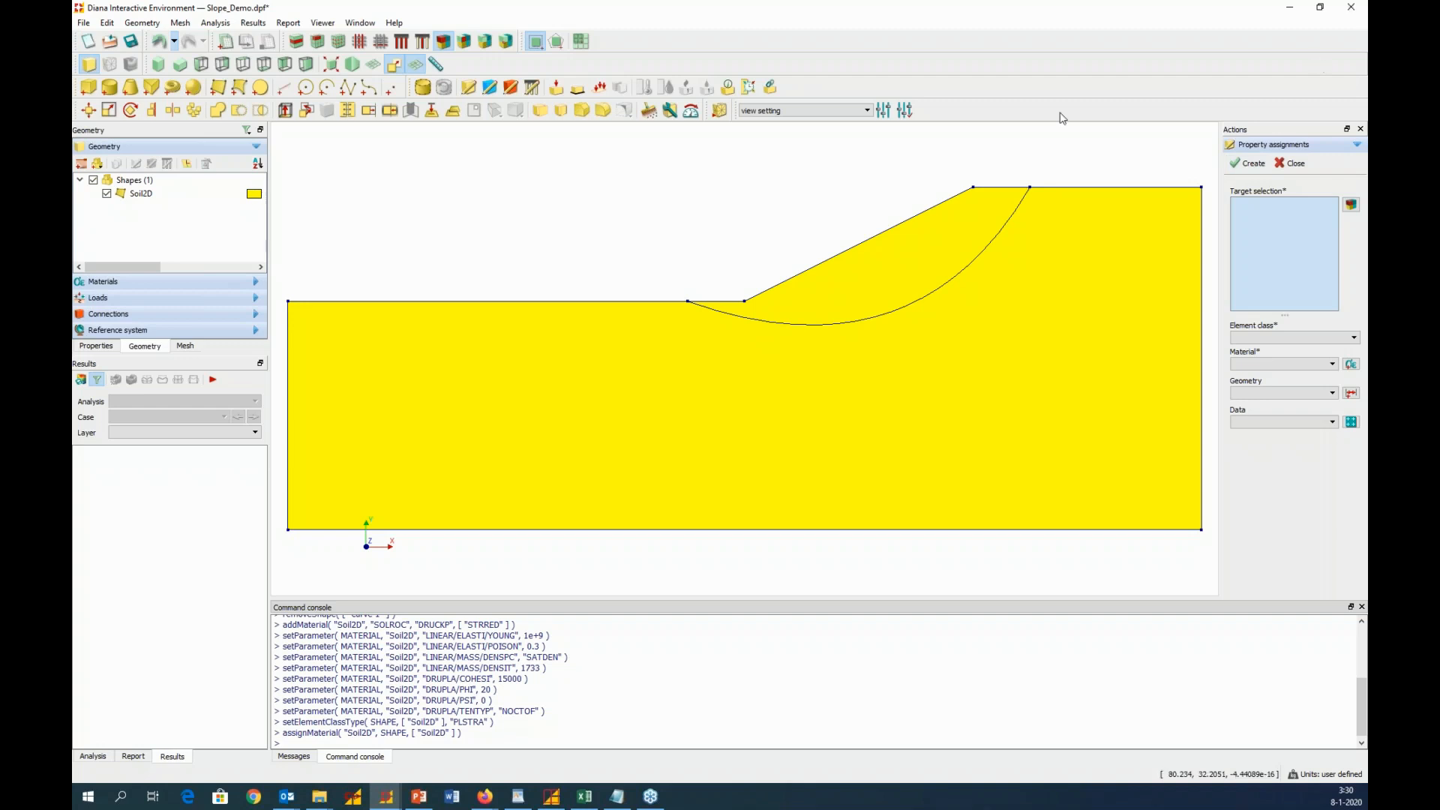
Start a new support named BCX and add a support set named BC for it
click(577, 88)
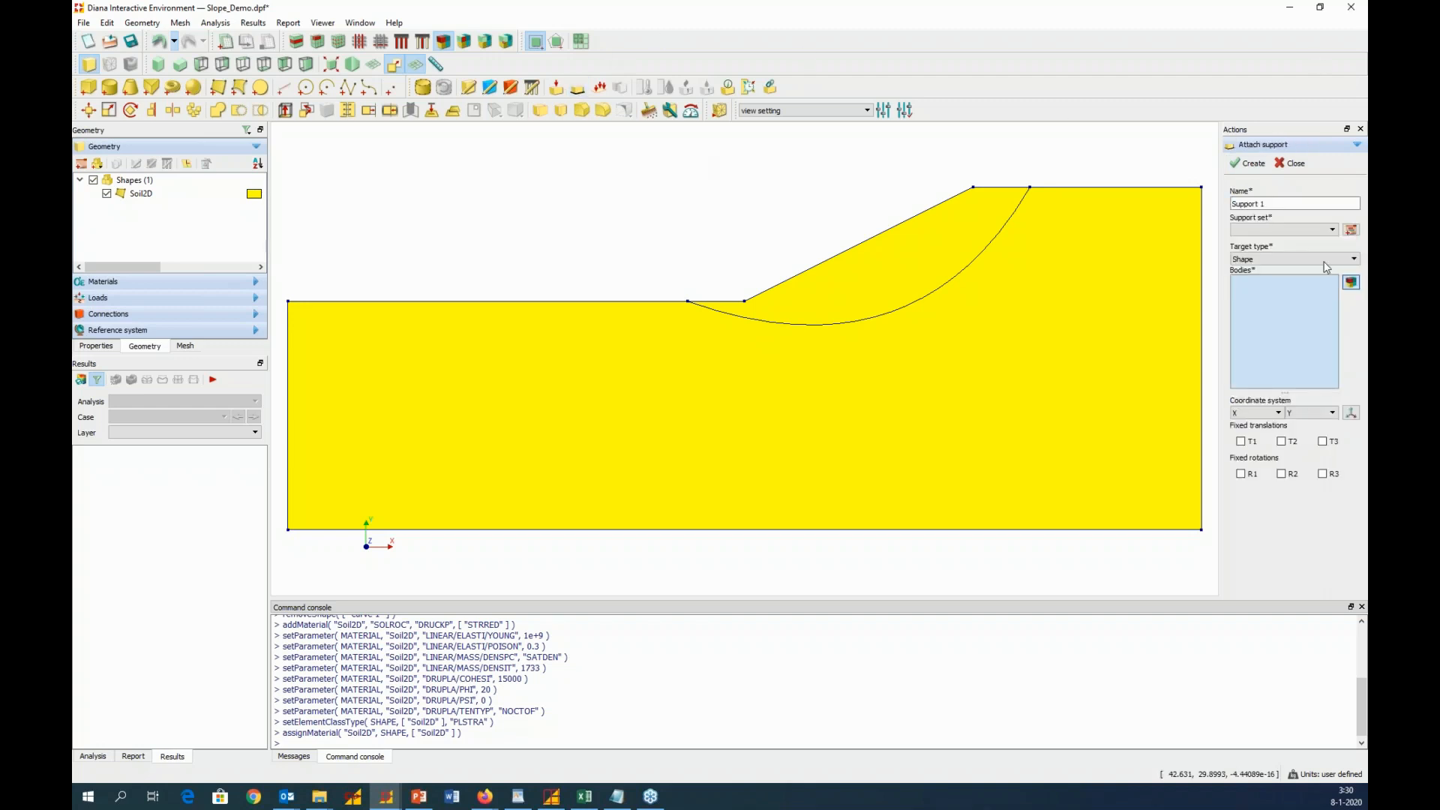
drag(1296, 203, 1189, 209)
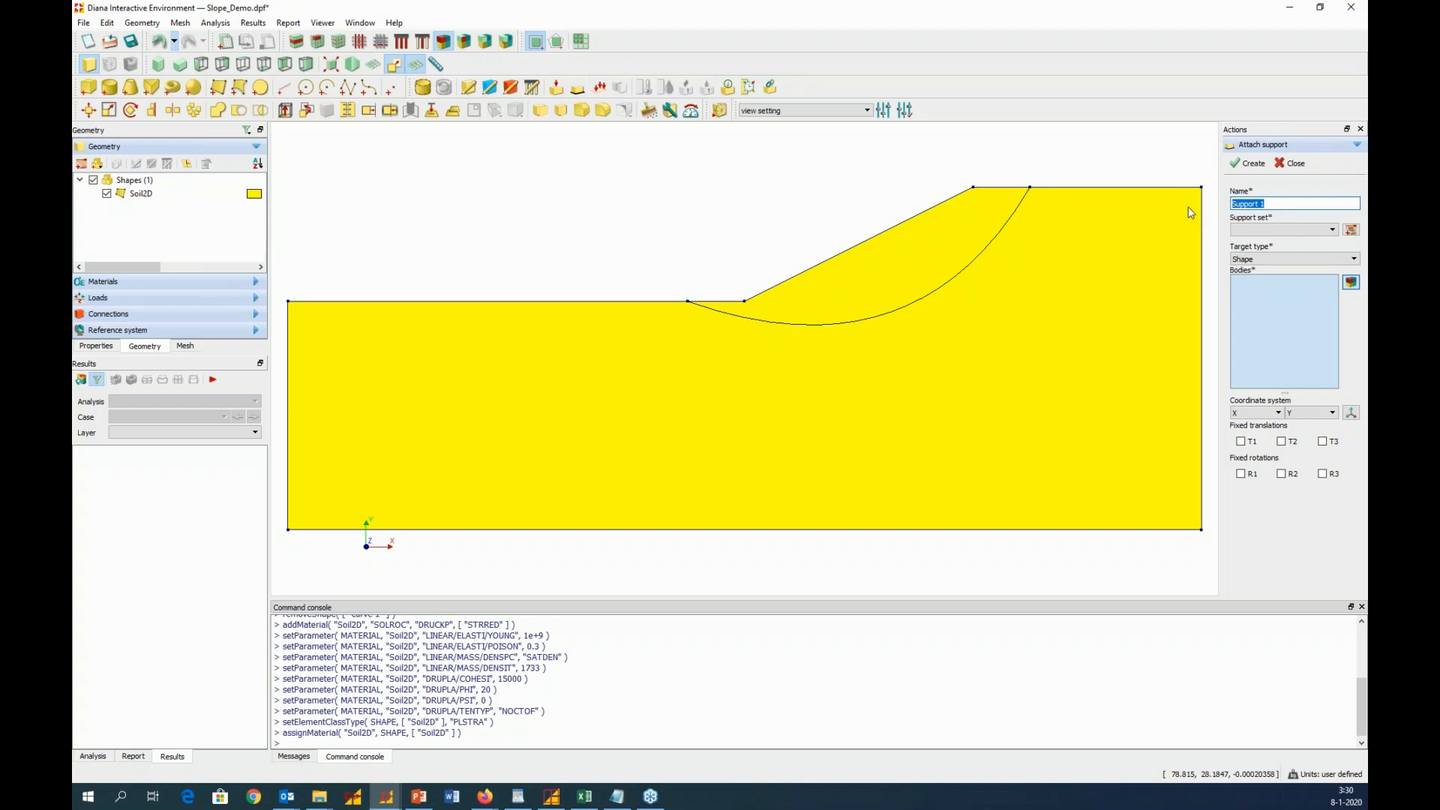
text(BCX)
click(1351, 229)
click(1201, 263)
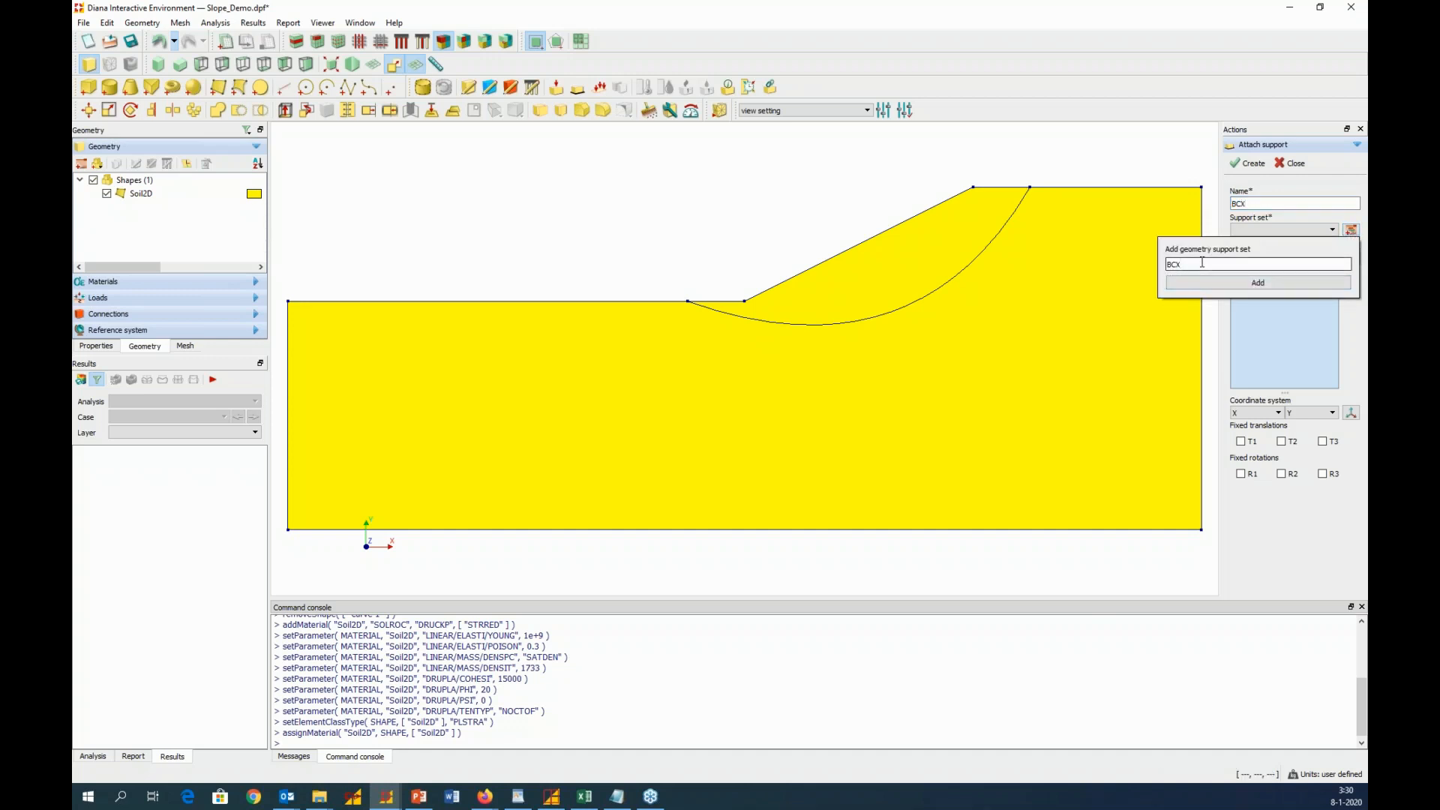
click(1227, 282)
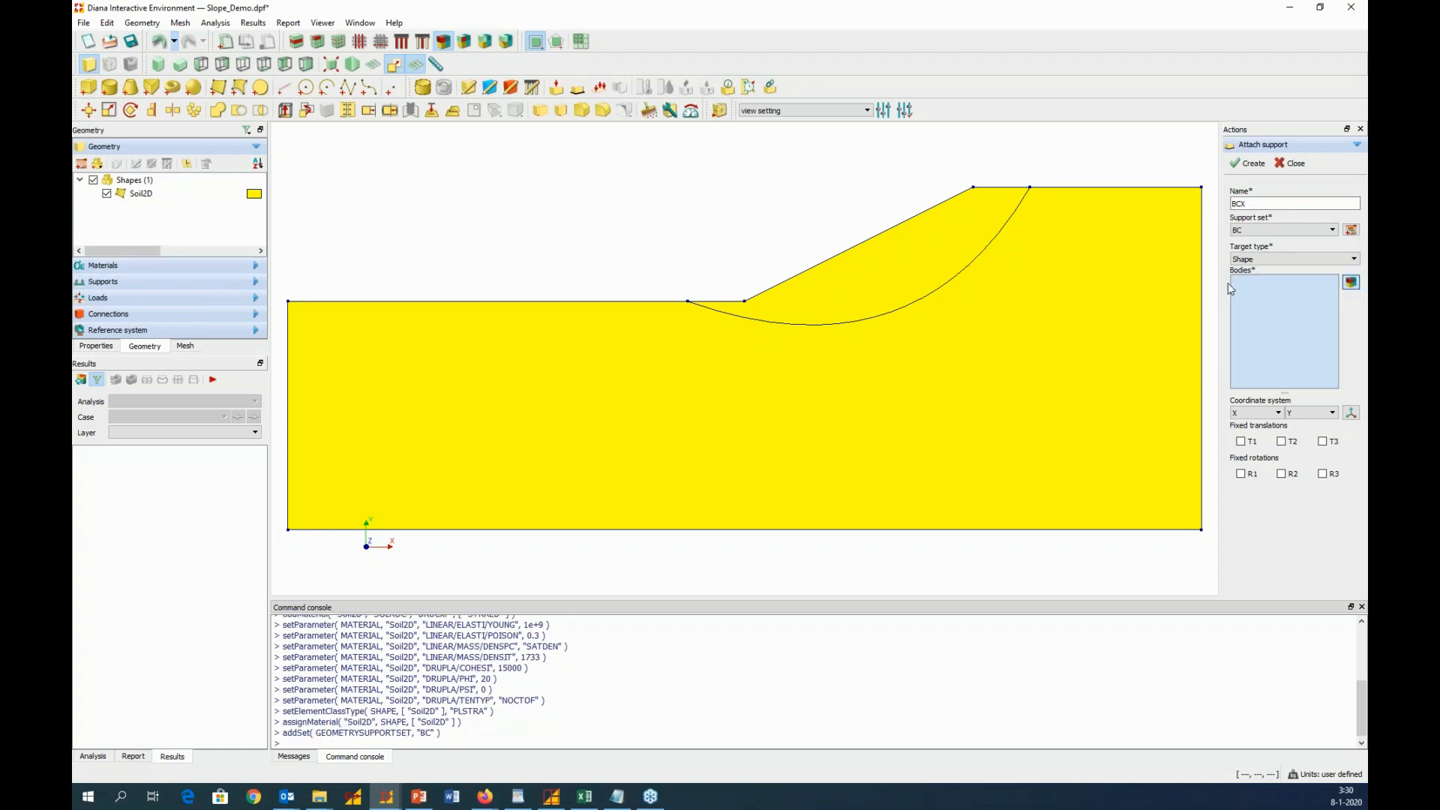
Create the BCX support on the two vertical side edges and the base edge of Soil2D, fixing translation T1
click(1241, 259)
click(1242, 287)
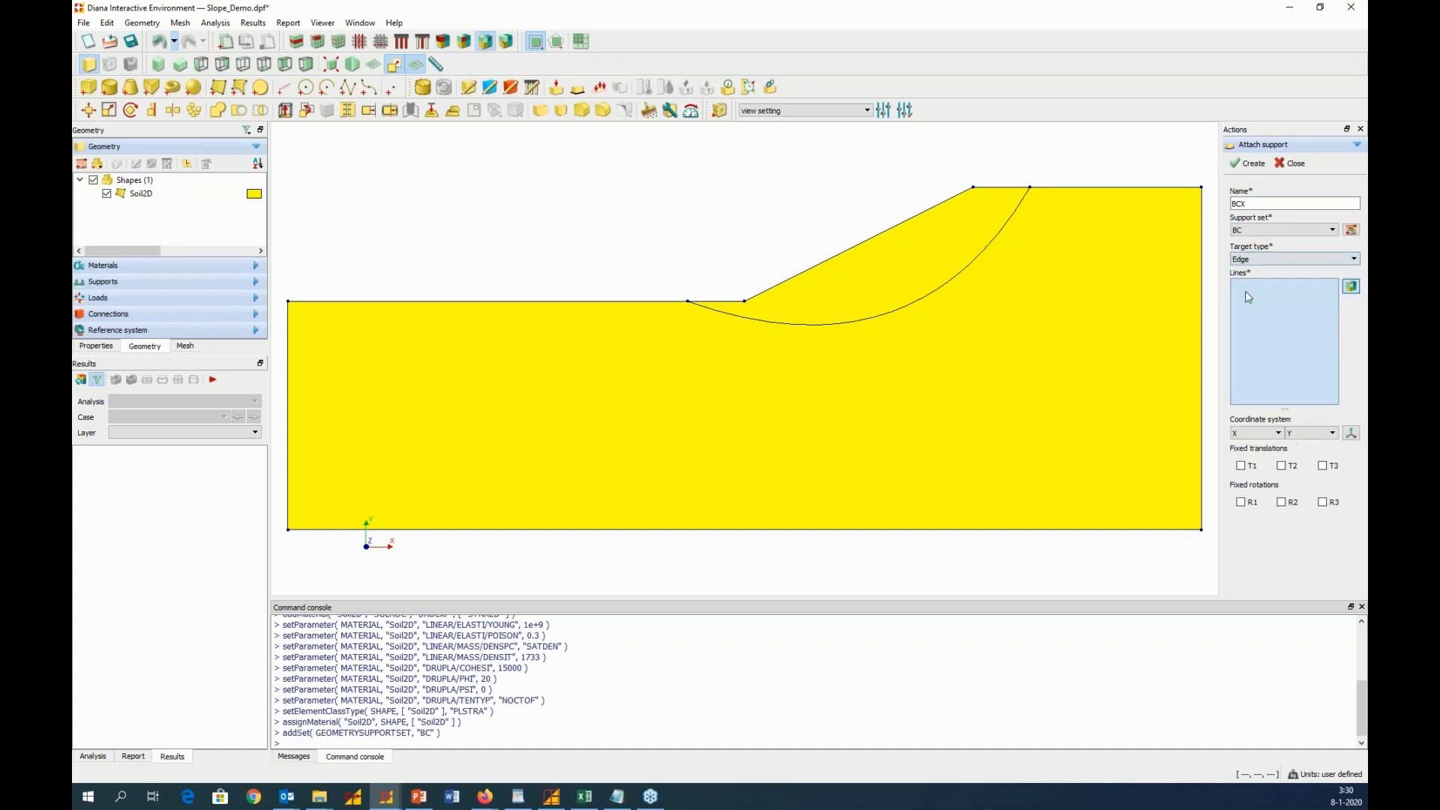
drag(278, 285, 313, 537)
drag(1192, 170, 1207, 553)
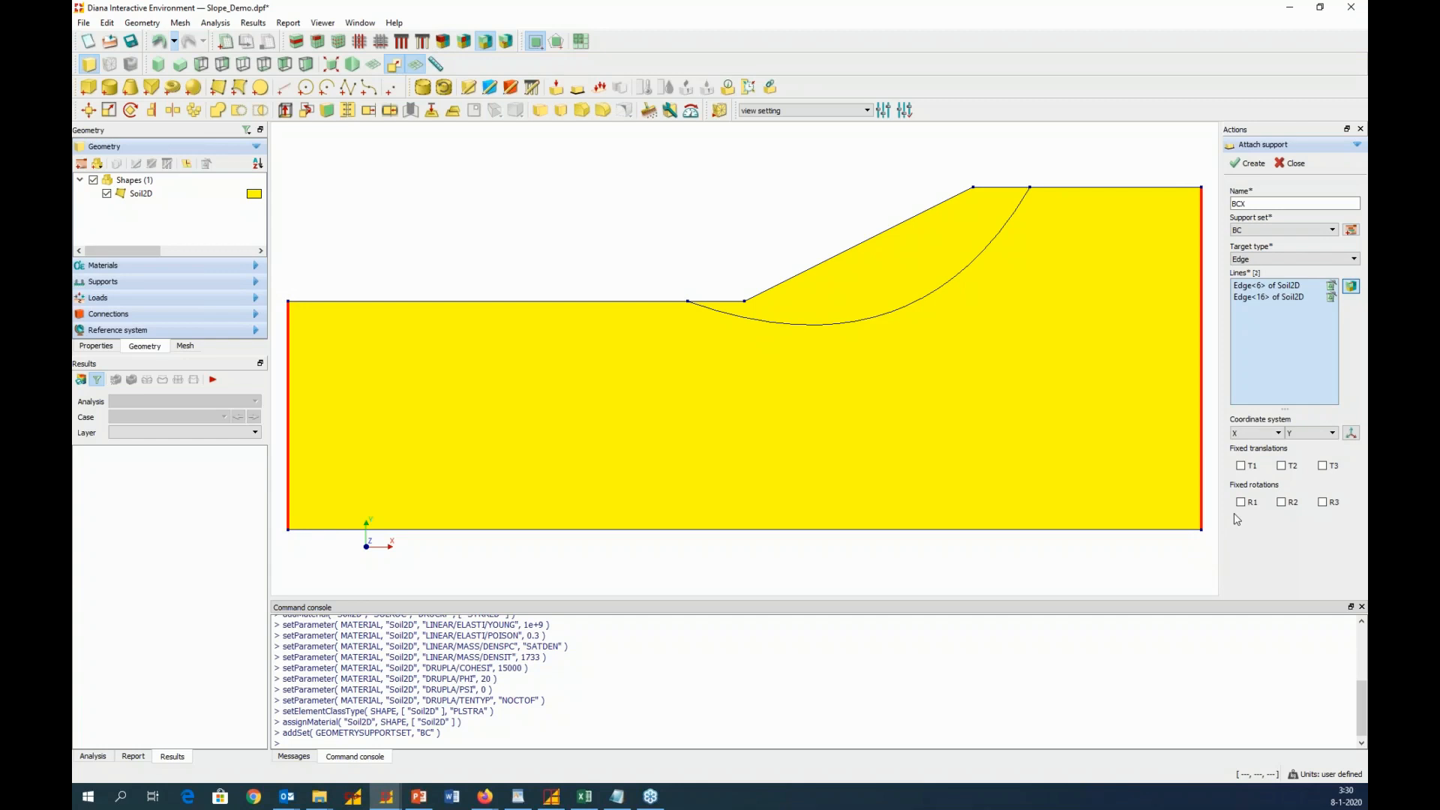
click(1242, 467)
drag(278, 517, 1209, 542)
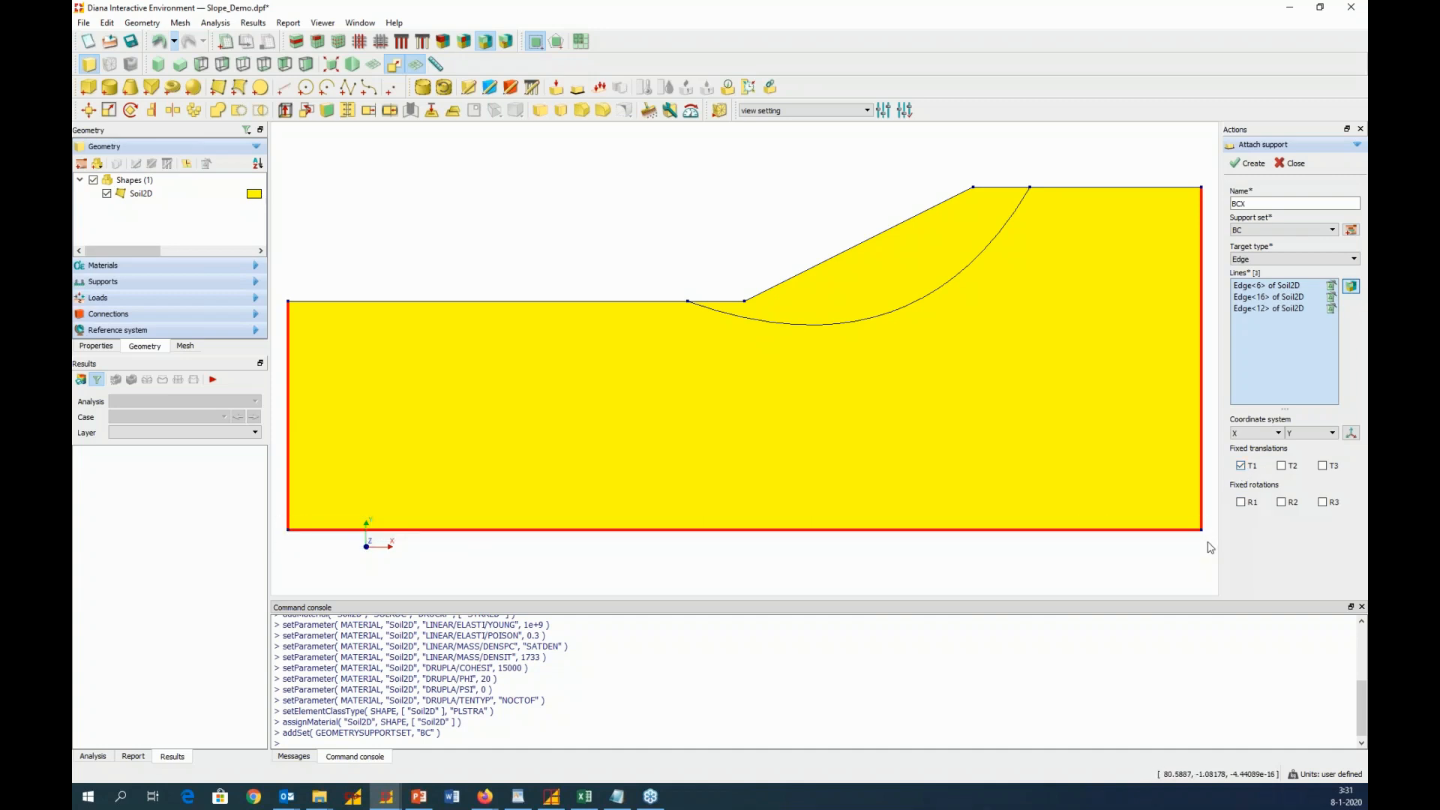
click(1251, 164)
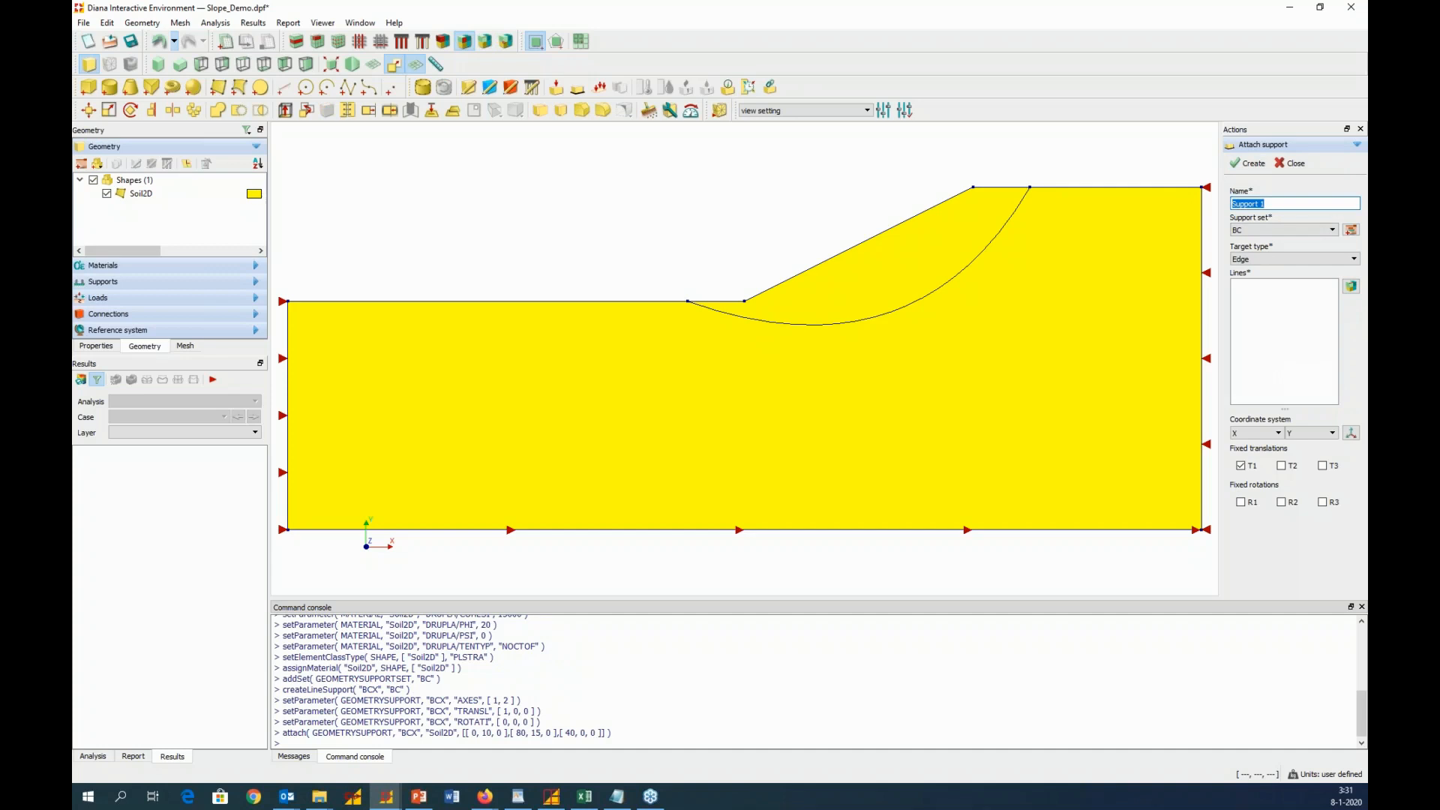
Create a support named BCY in set BC on the base edge of Soil2D, fixing only translation T2
text(BCY)
drag(276, 513, 1209, 557)
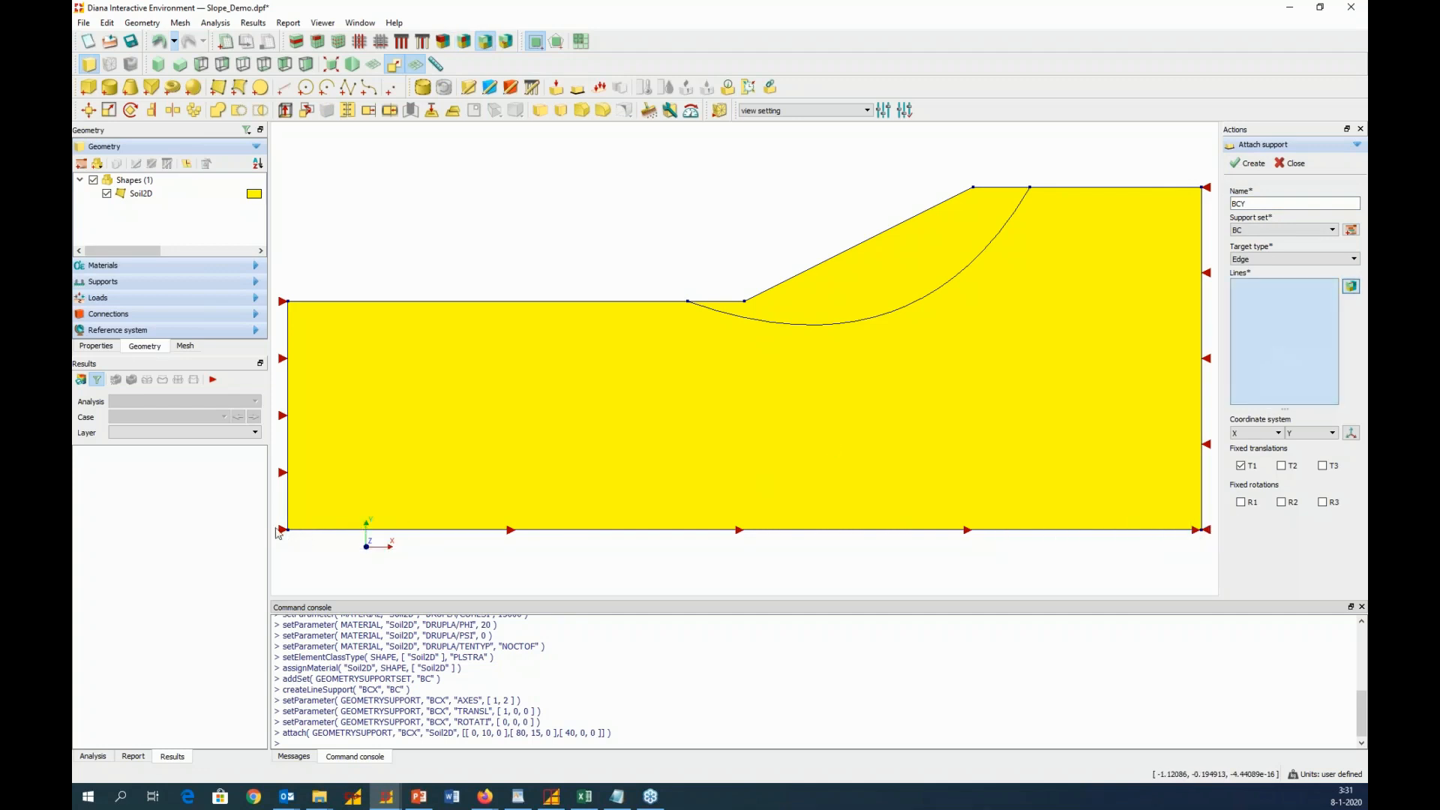
drag(277, 515, 1211, 534)
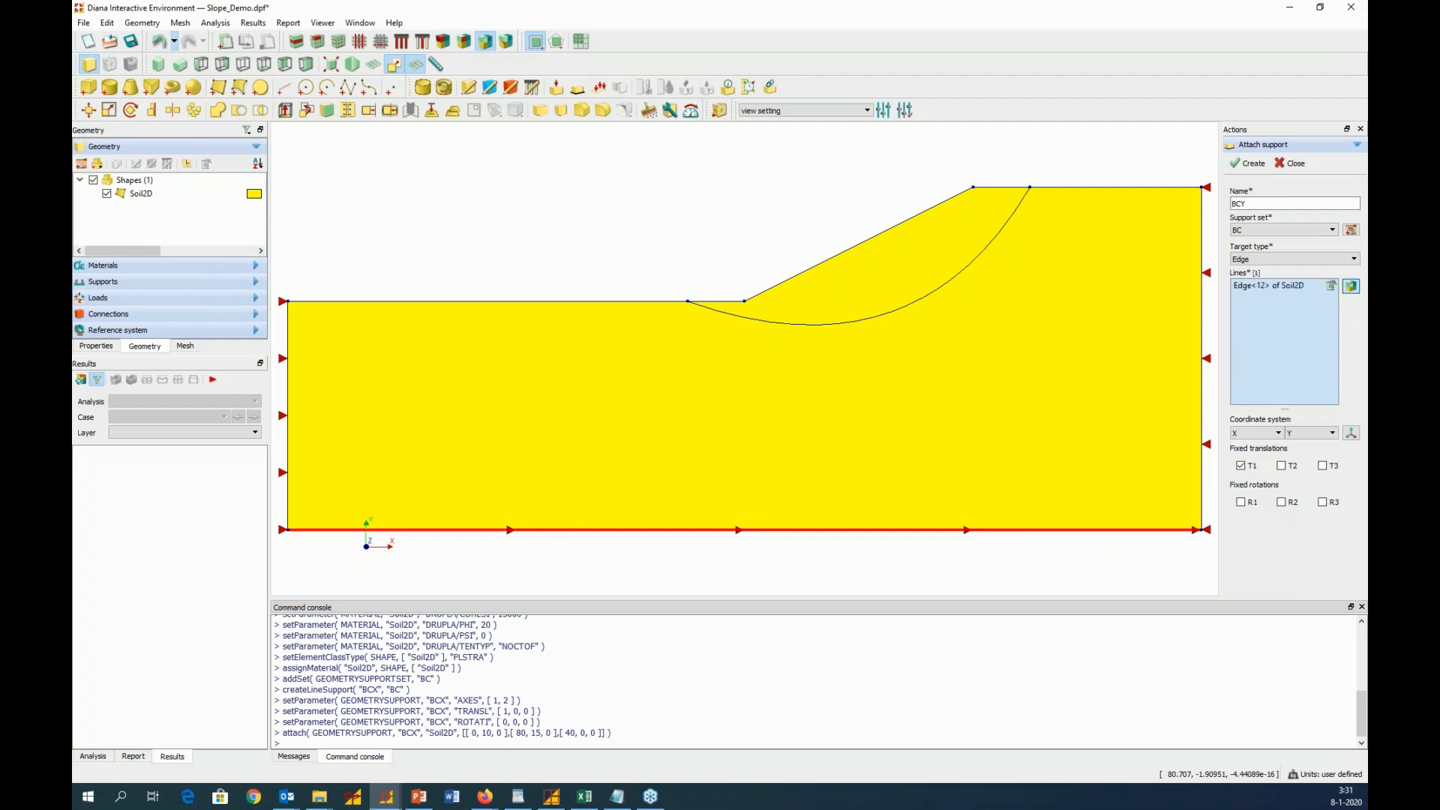
click(1282, 465)
click(1240, 466)
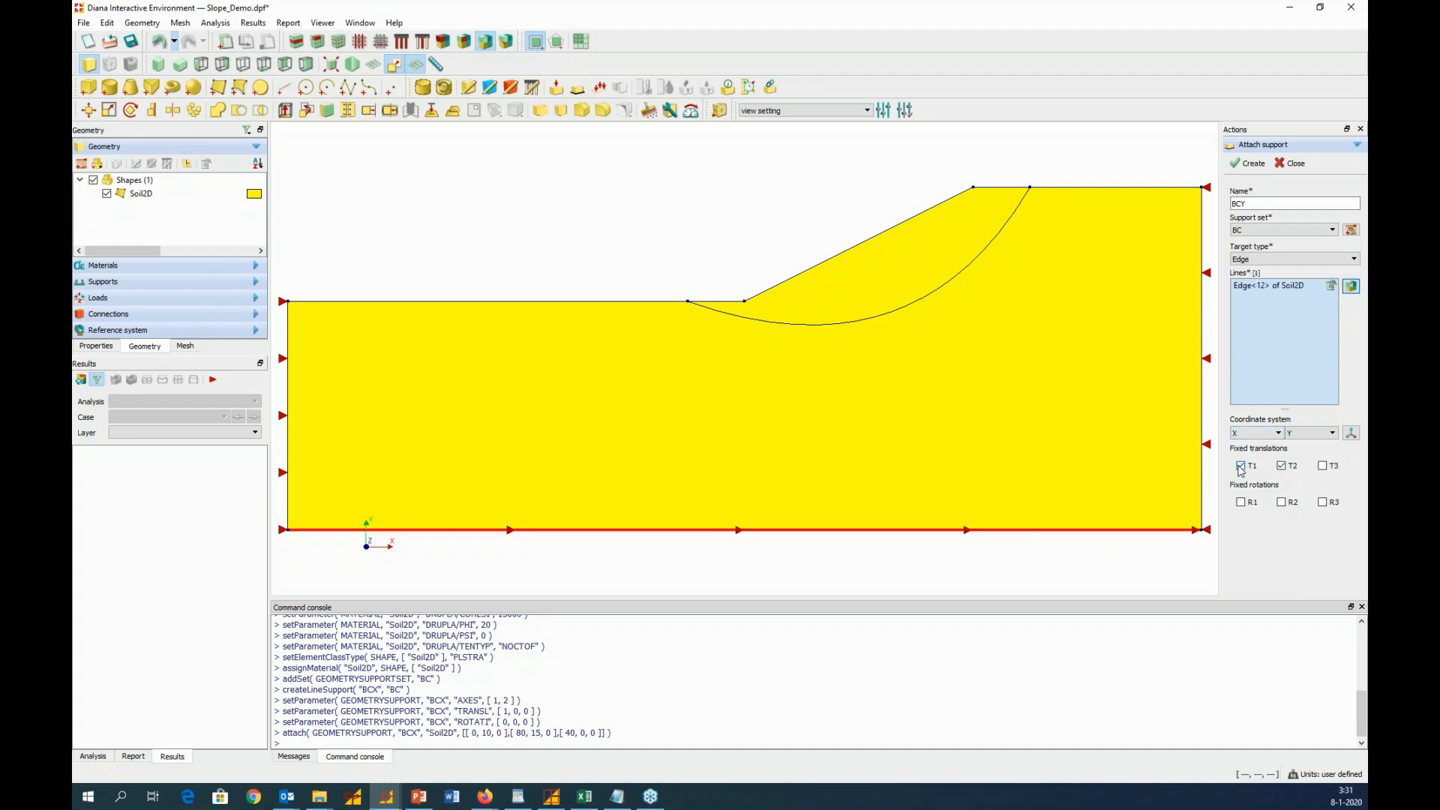
click(1247, 168)
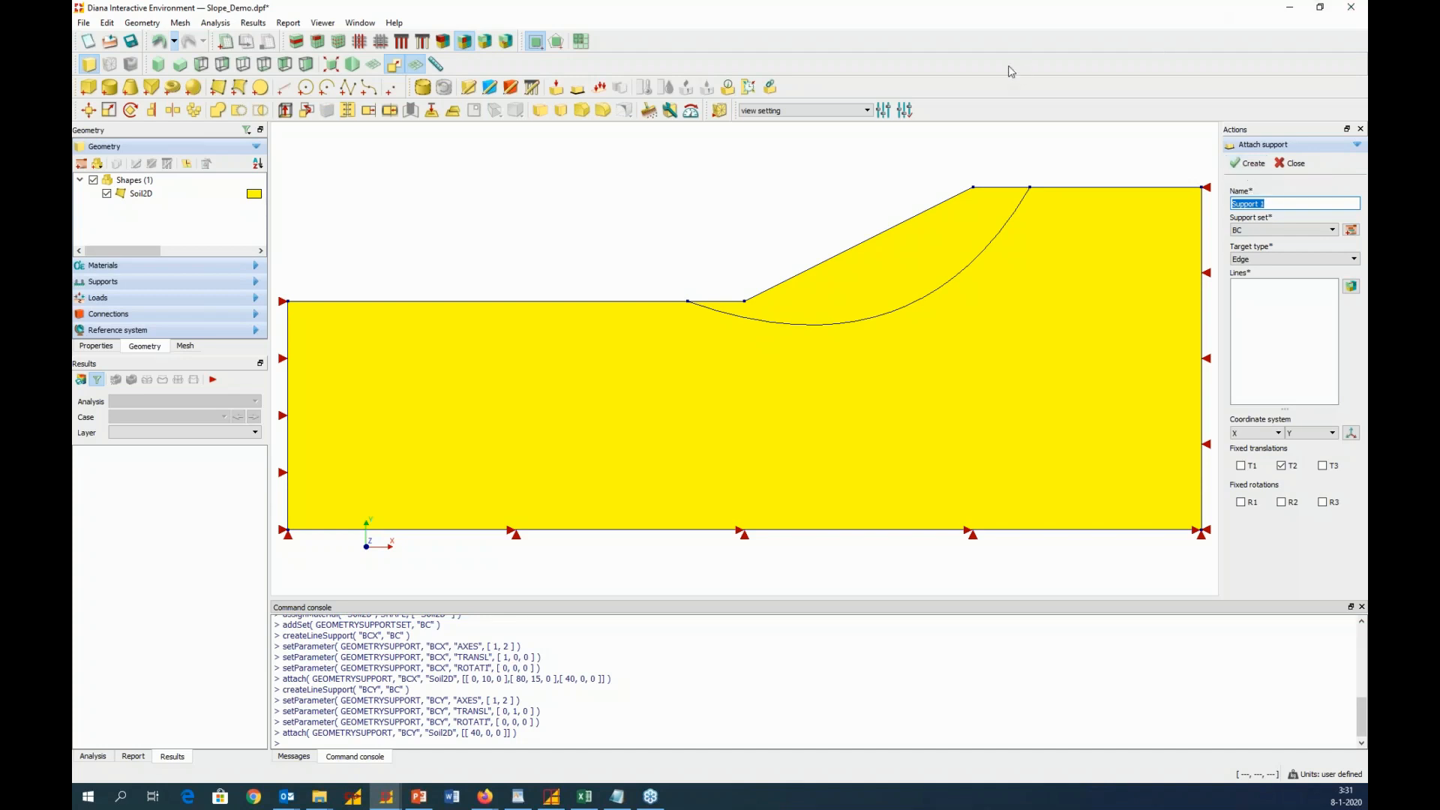
Create a dead weight global load named Self-Weight in a new load case named Self-Weight
click(601, 89)
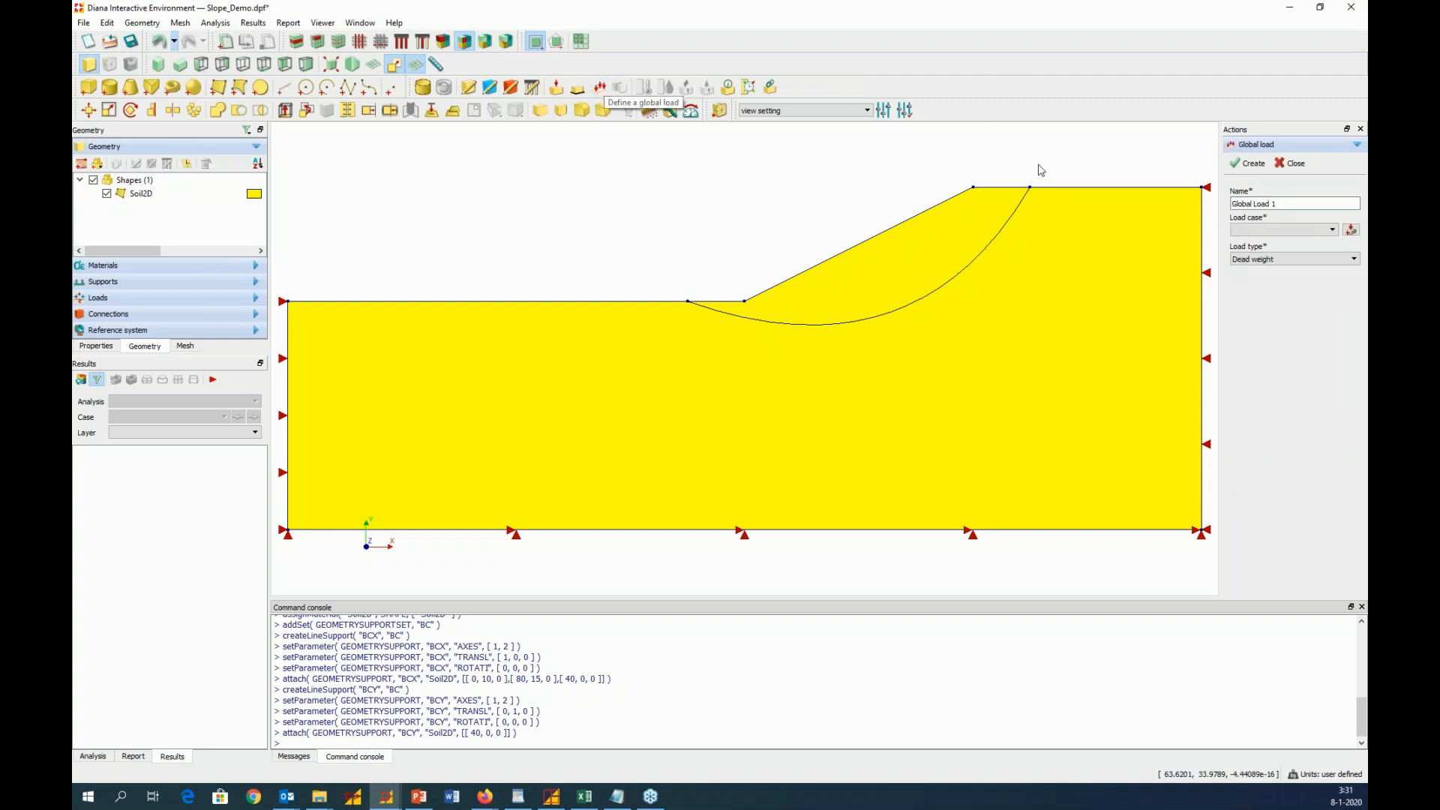
drag(1297, 204, 1187, 205)
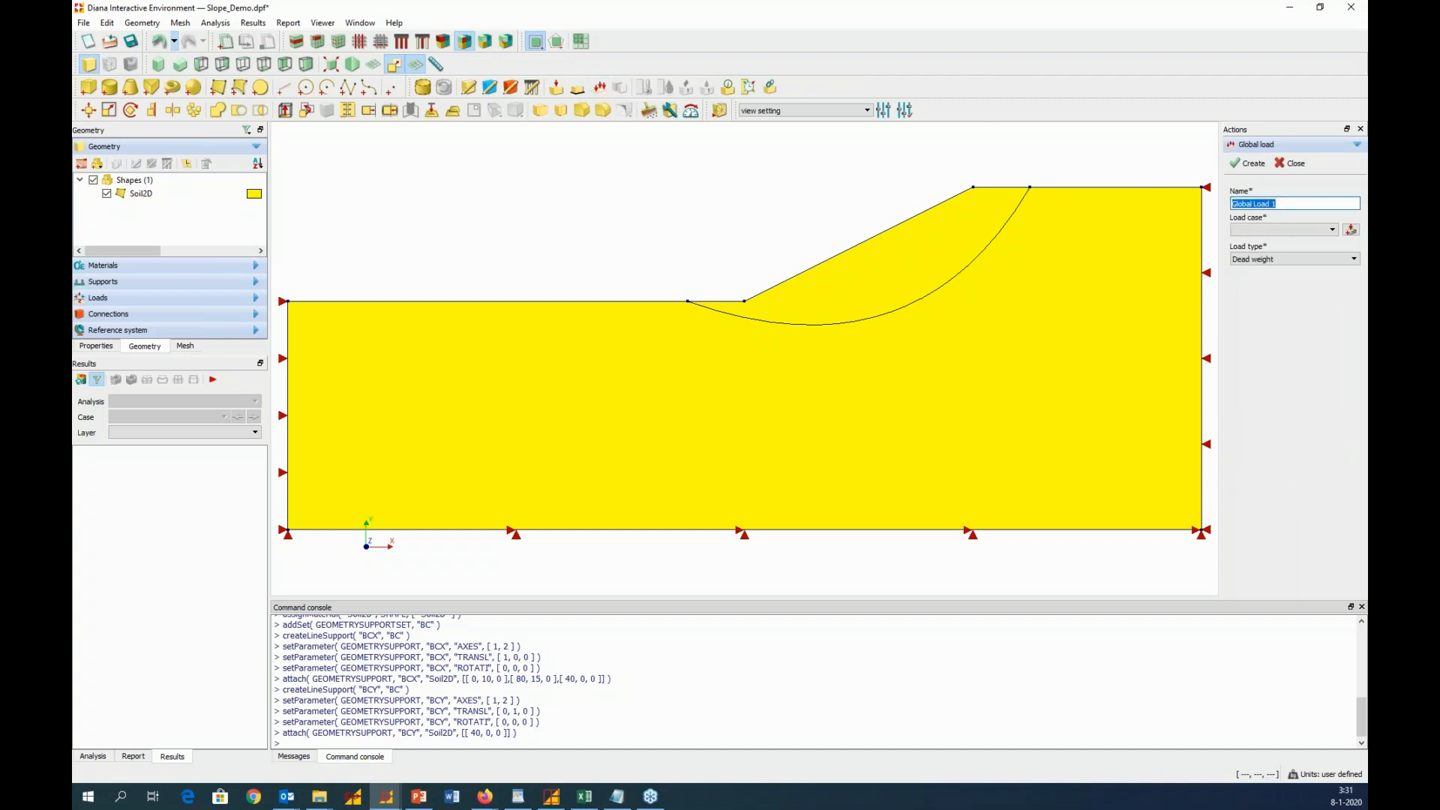
text(Self-Weight)
click(1351, 230)
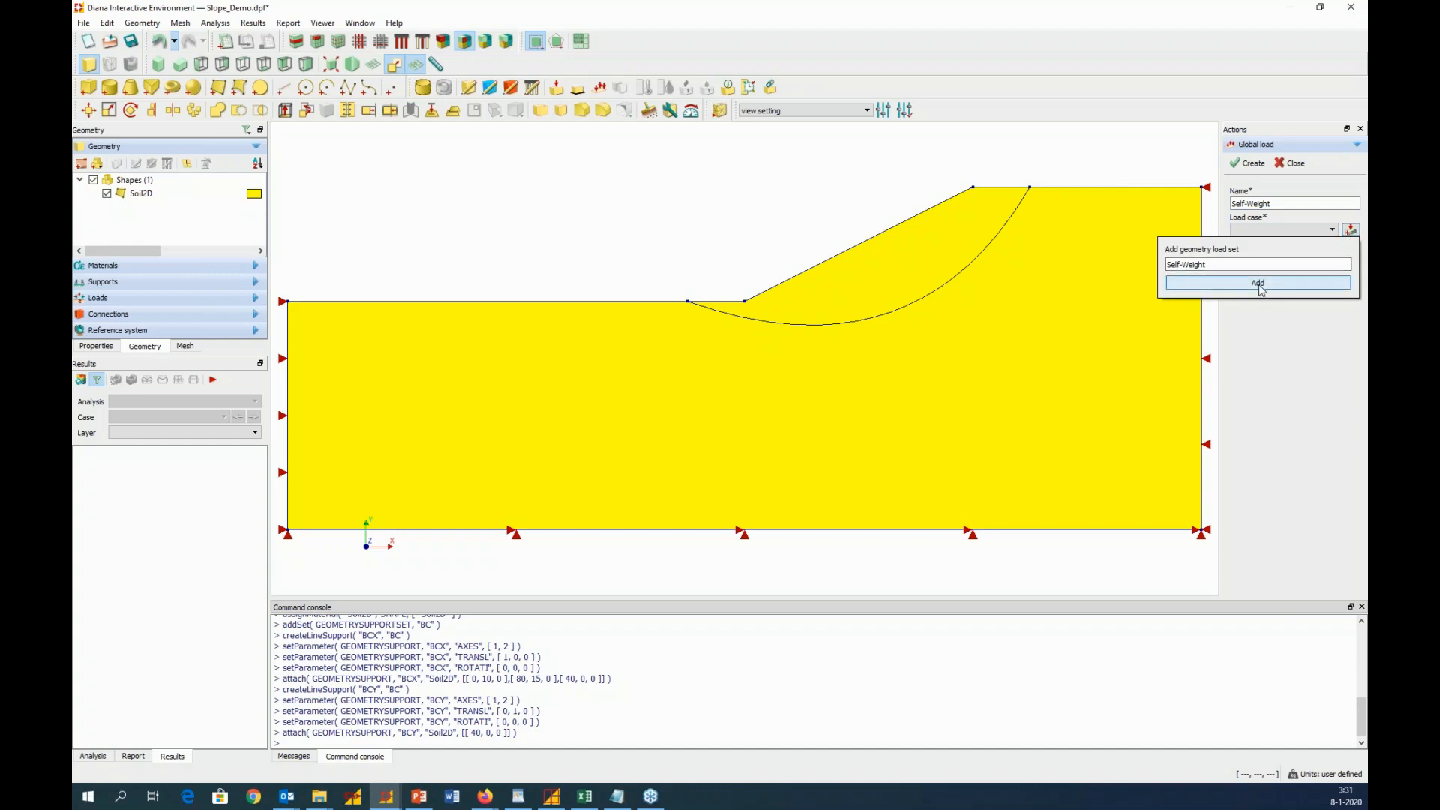
click(1264, 292)
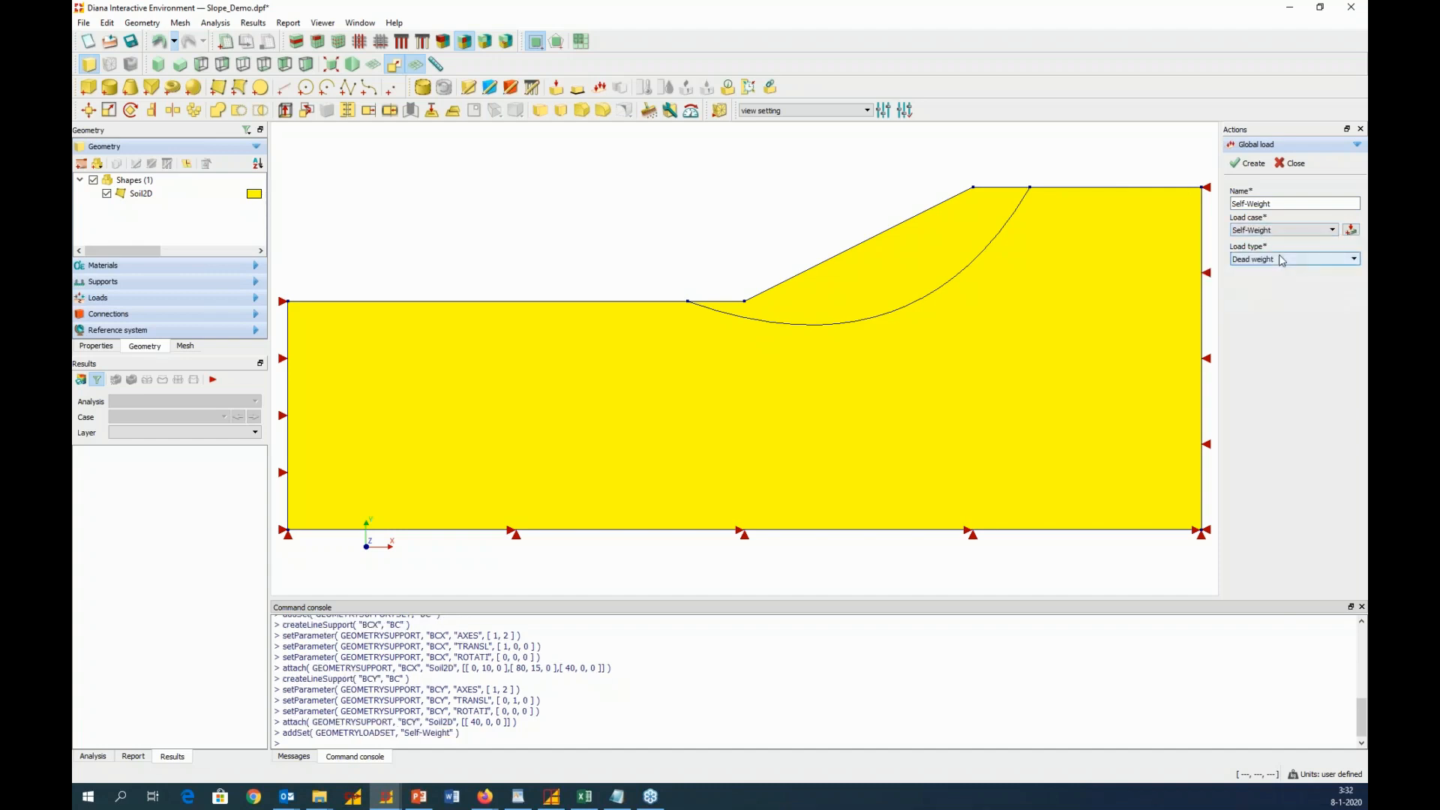
click(1251, 163)
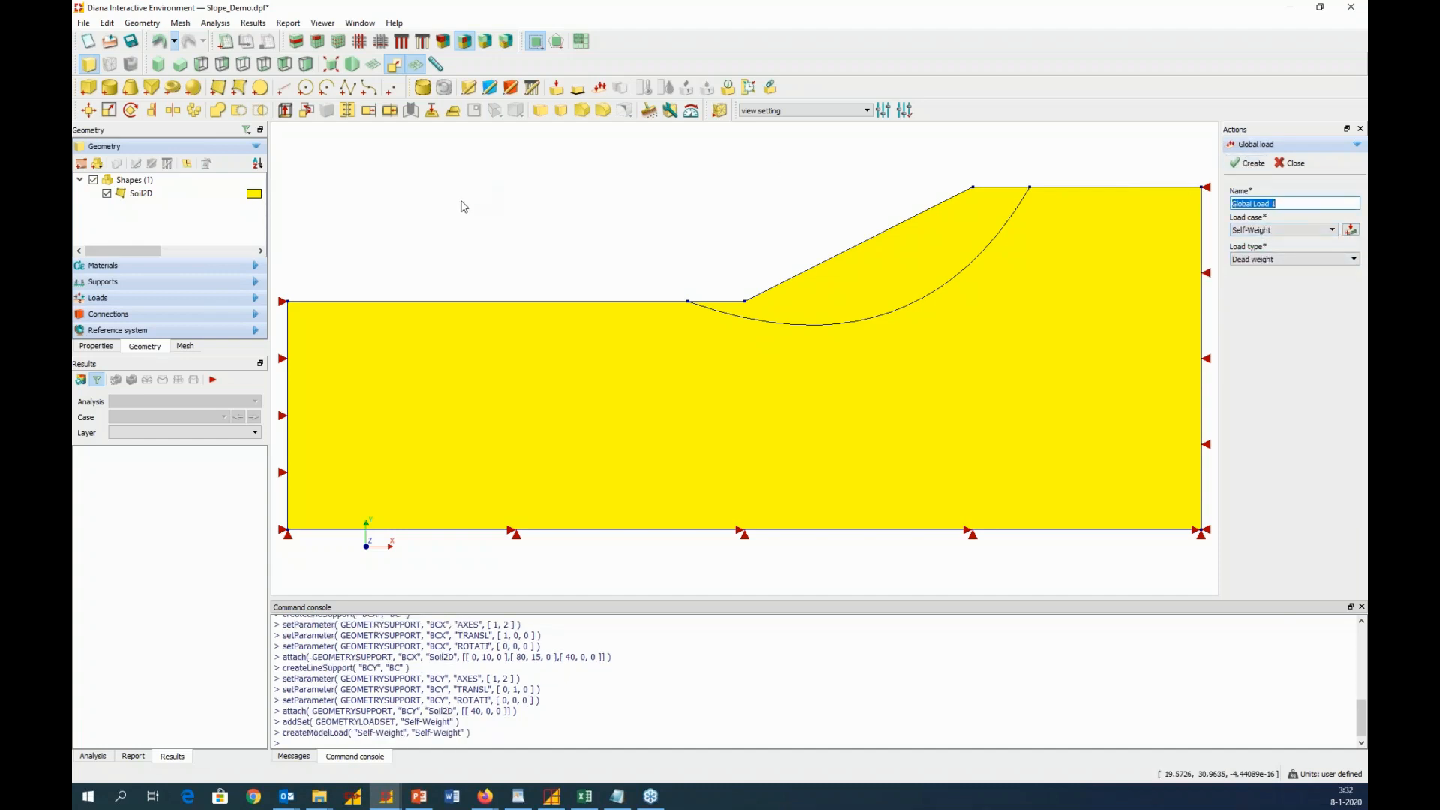
Review the defined load cases and the supports contained in the BC support set
click(194, 298)
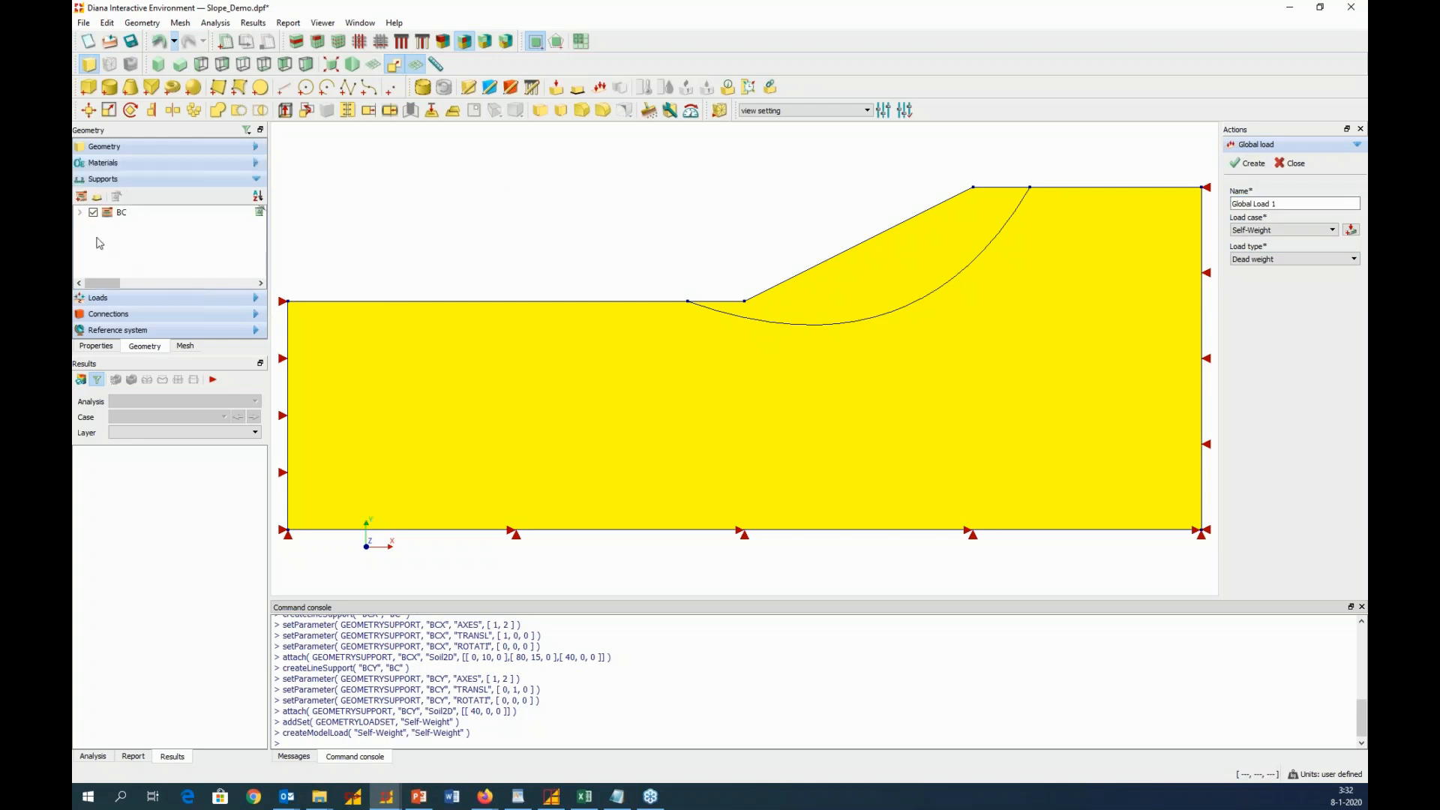
click(80, 227)
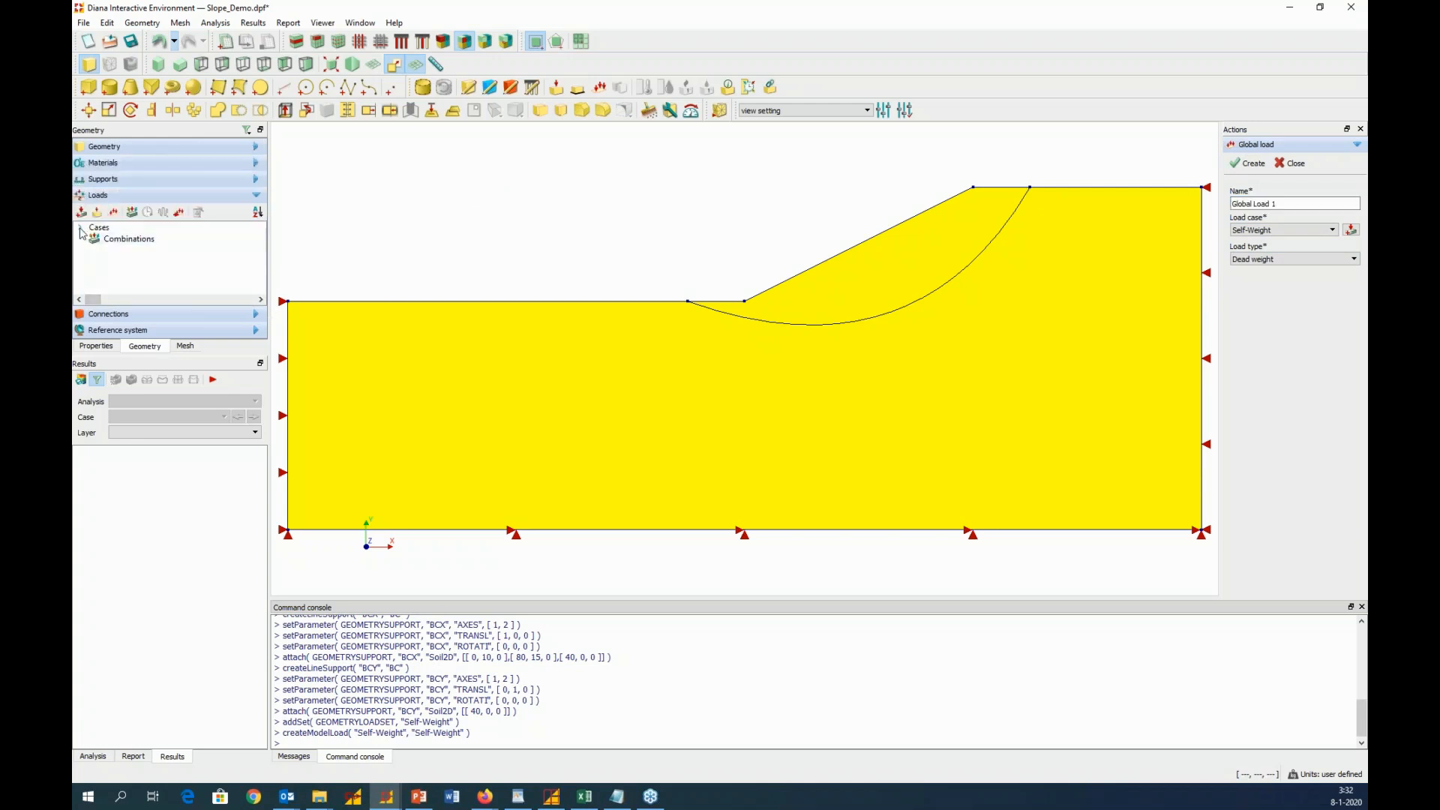
click(94, 238)
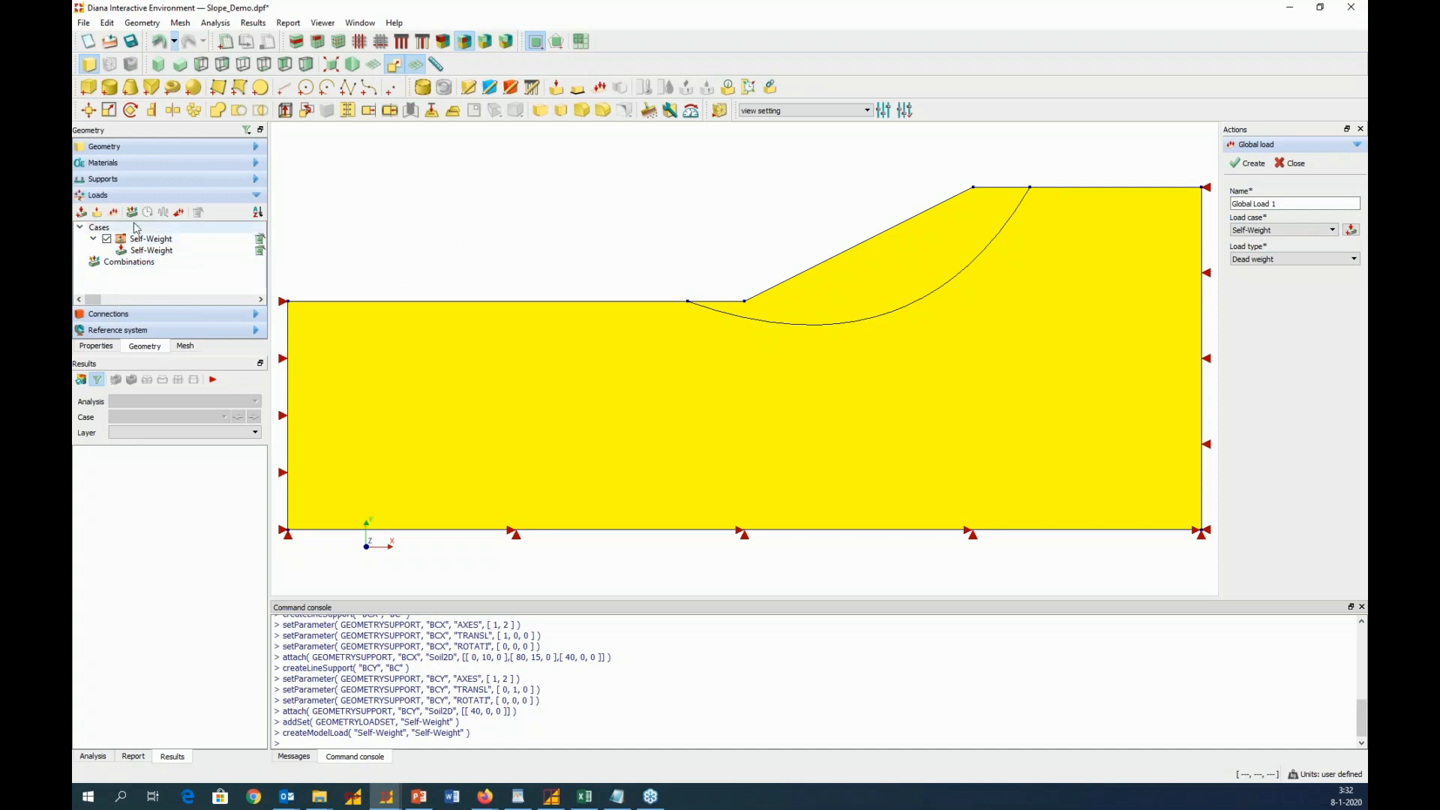
click(84, 180)
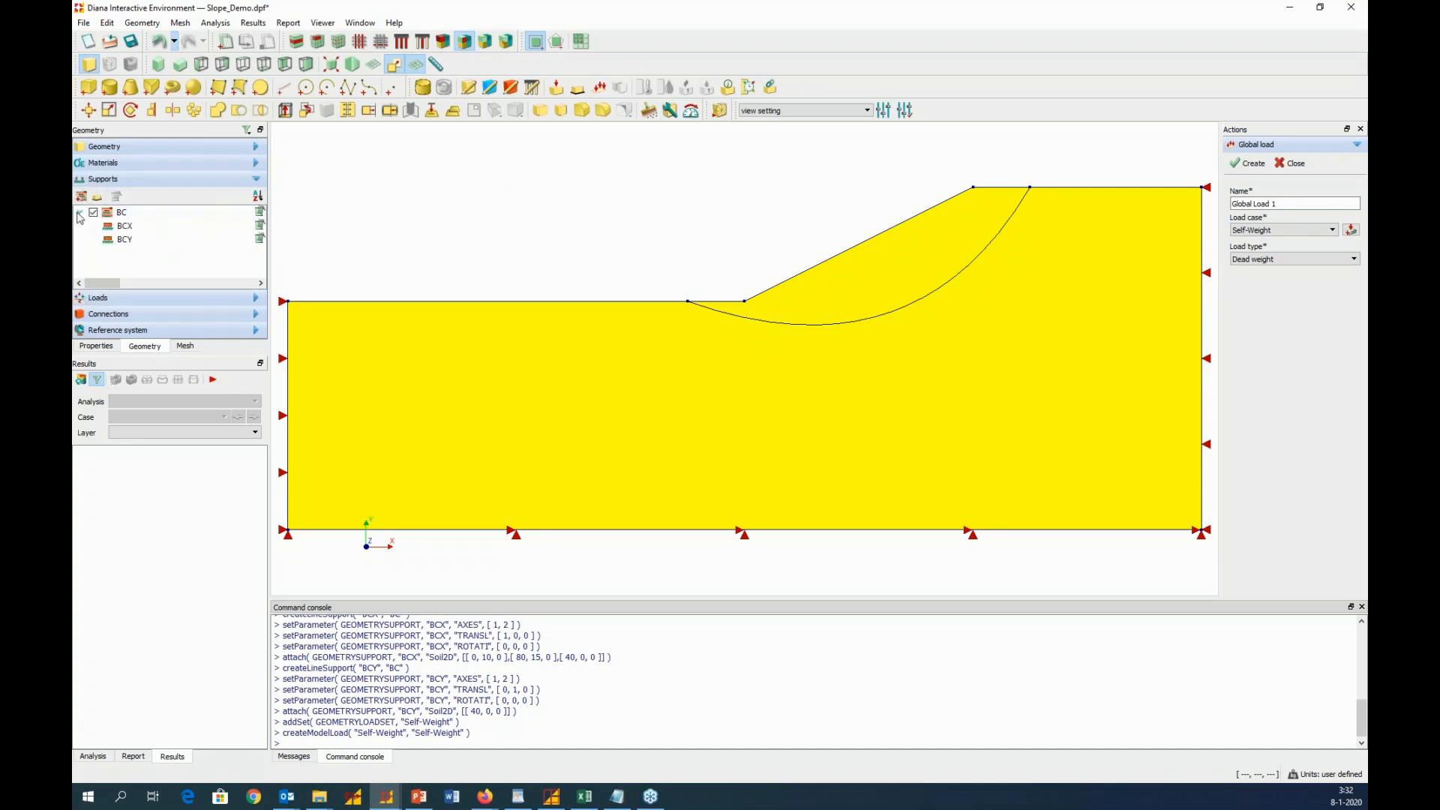
Review the BC supports, the Soil2D shape, its material properties including strength reduction, and the defined load cases
click(80, 212)
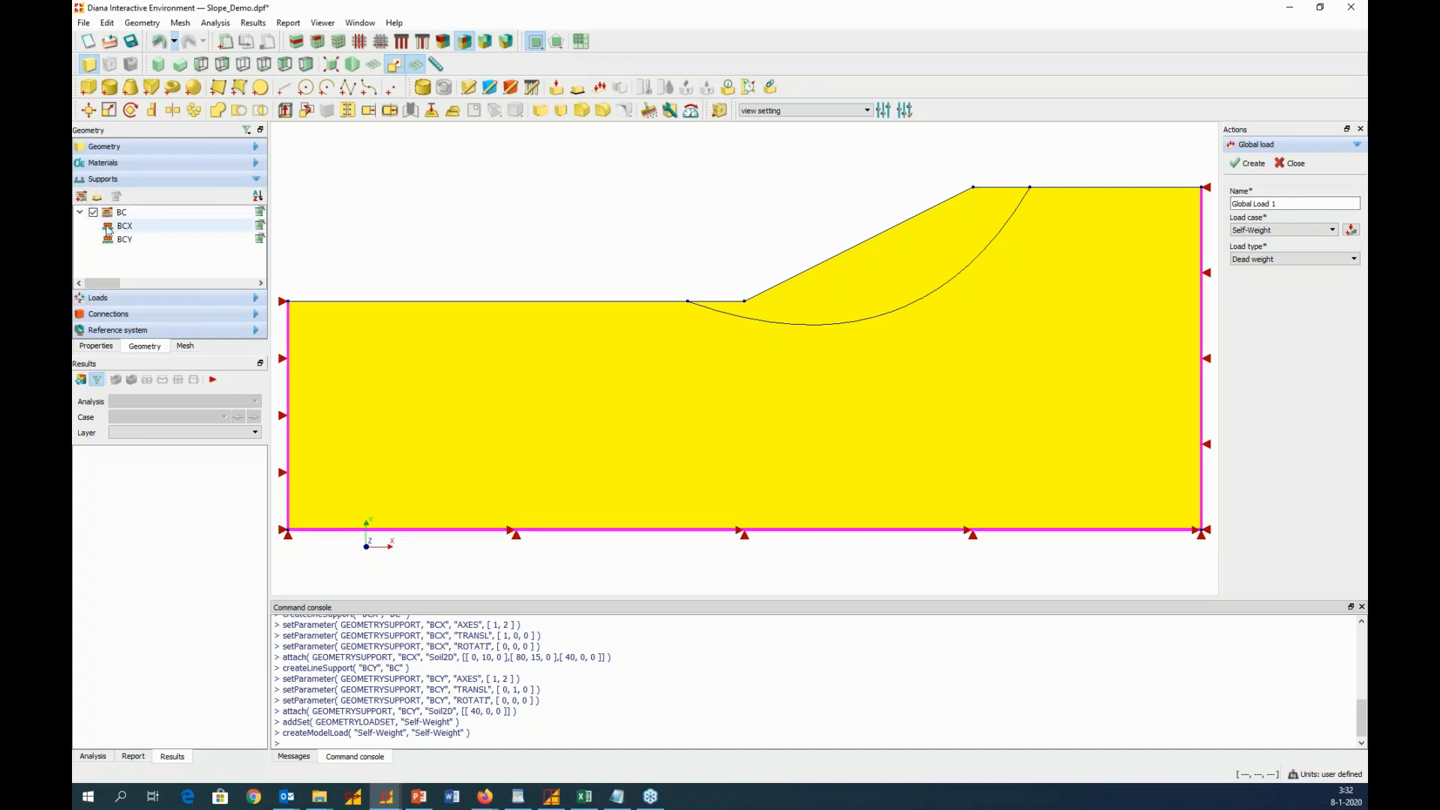
click(80, 213)
click(80, 213)
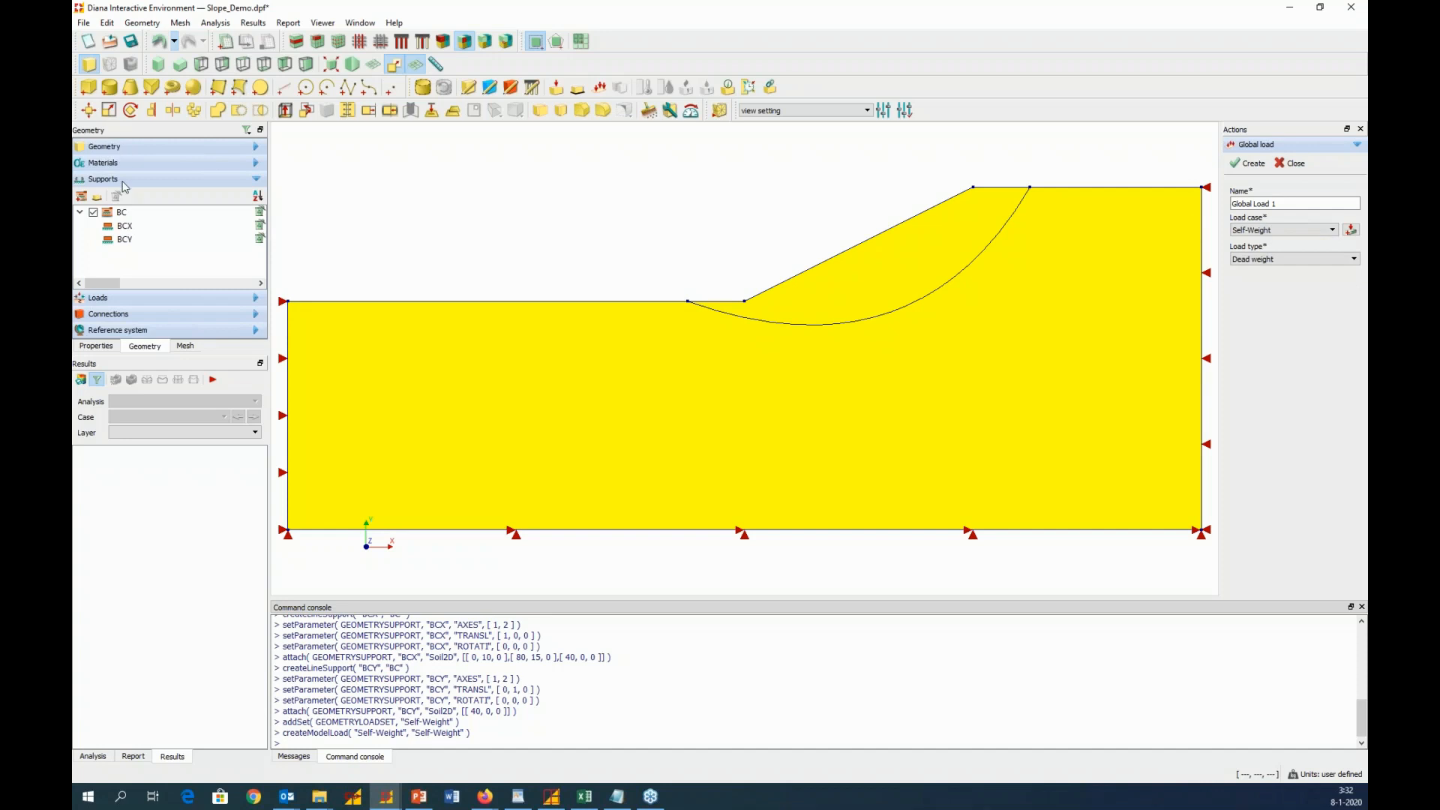
click(258, 147)
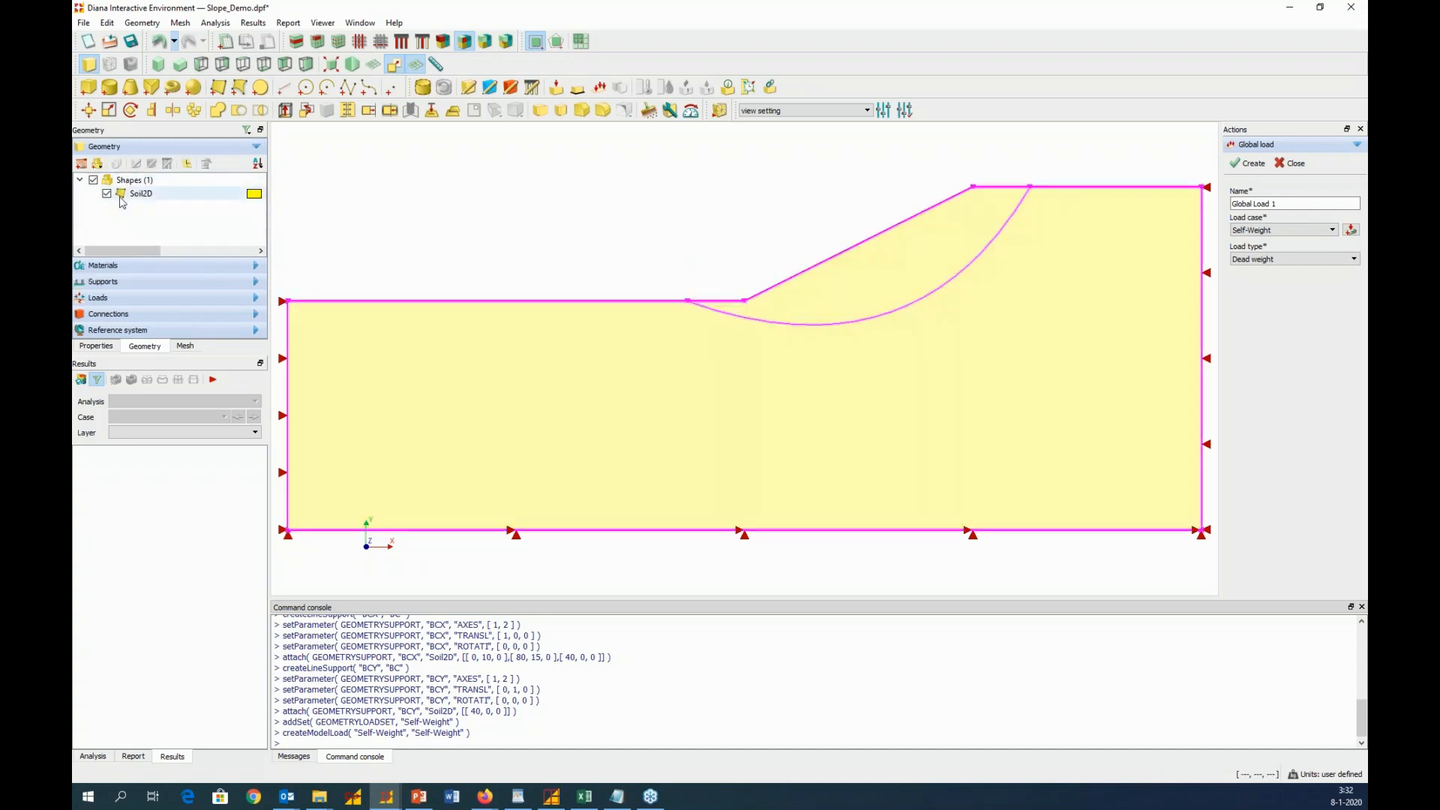
click(240, 268)
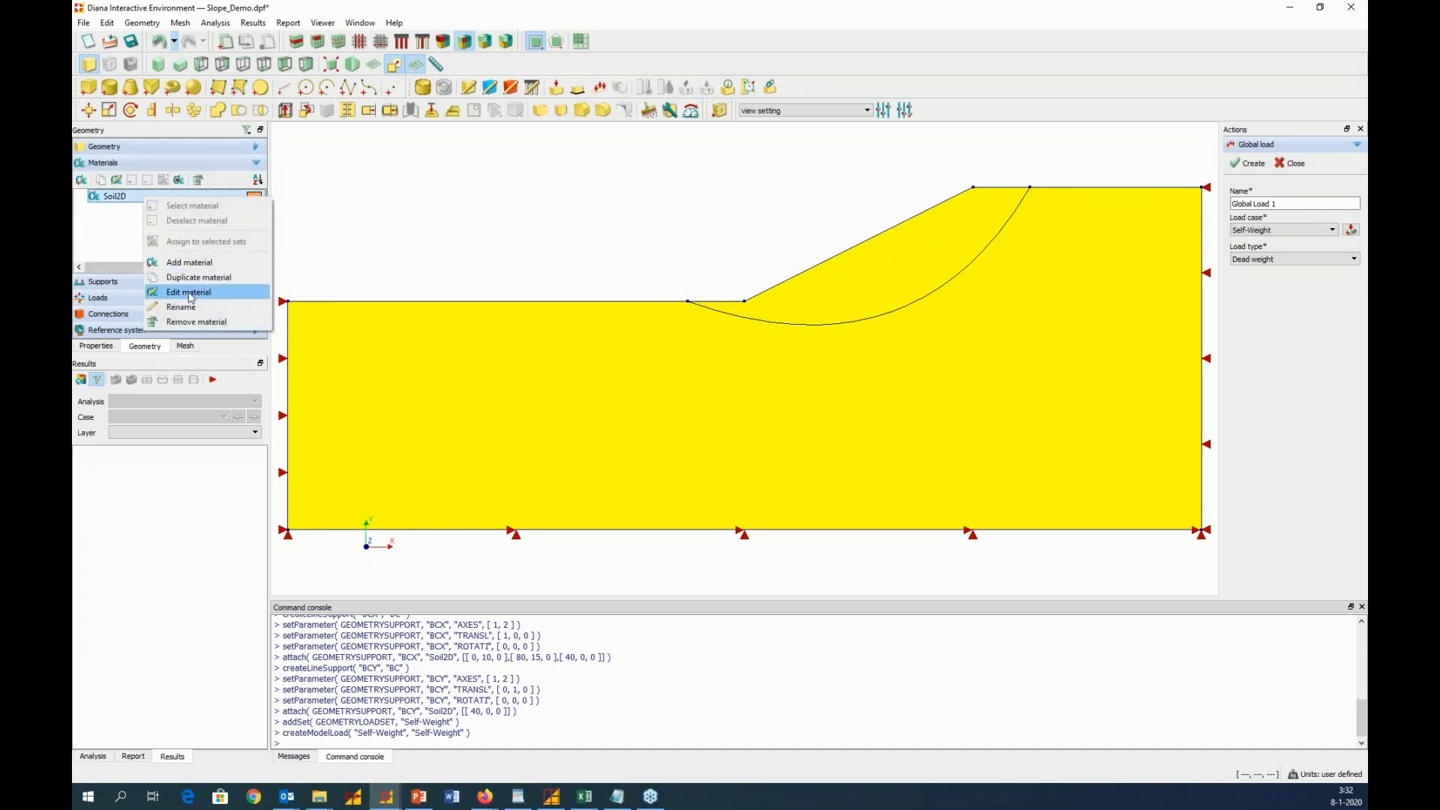
click(189, 292)
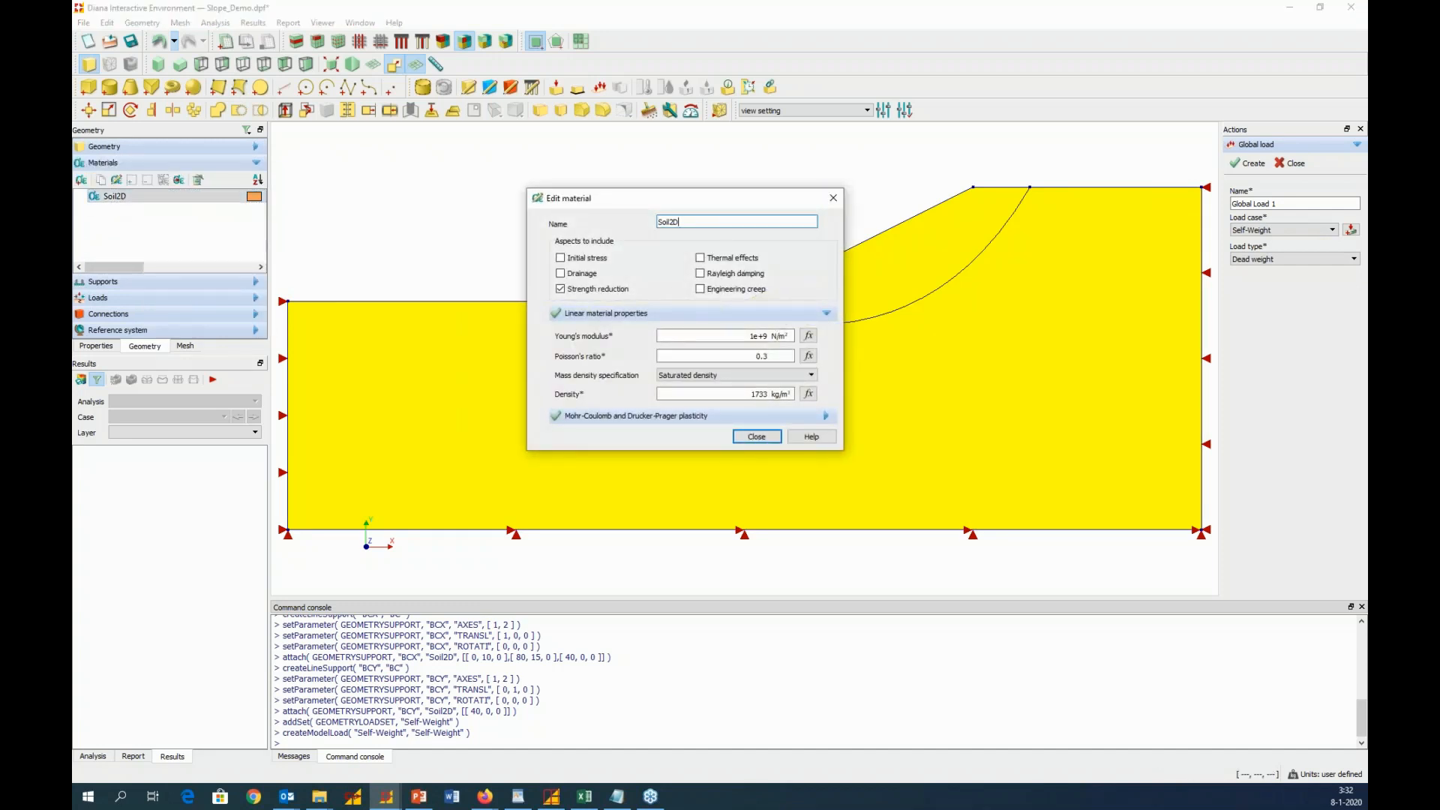
click(832, 197)
click(203, 282)
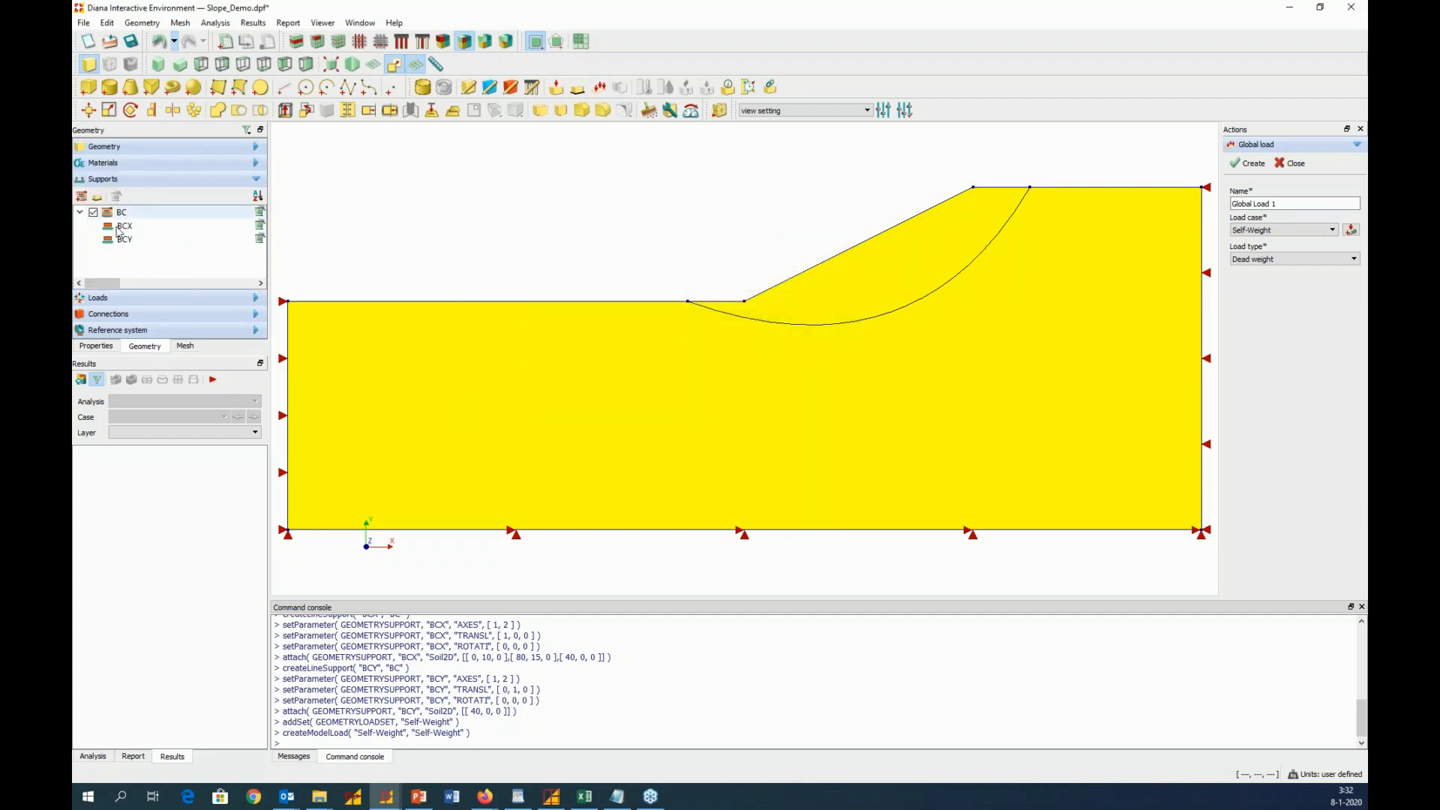
click(171, 299)
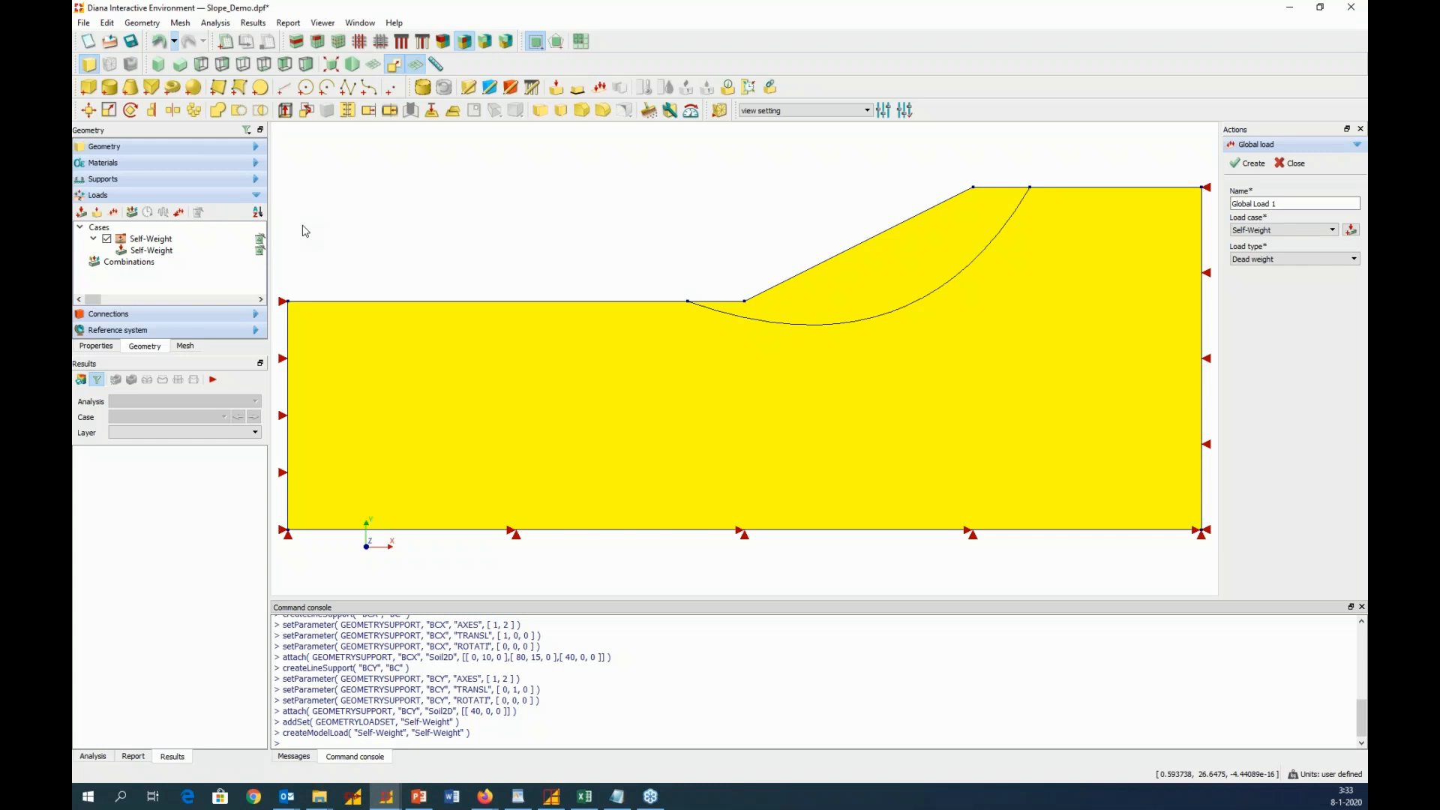
Apply element-size mesh seeding of 0.8 m to the whole Soil2D shape and generate the mesh
click(423, 88)
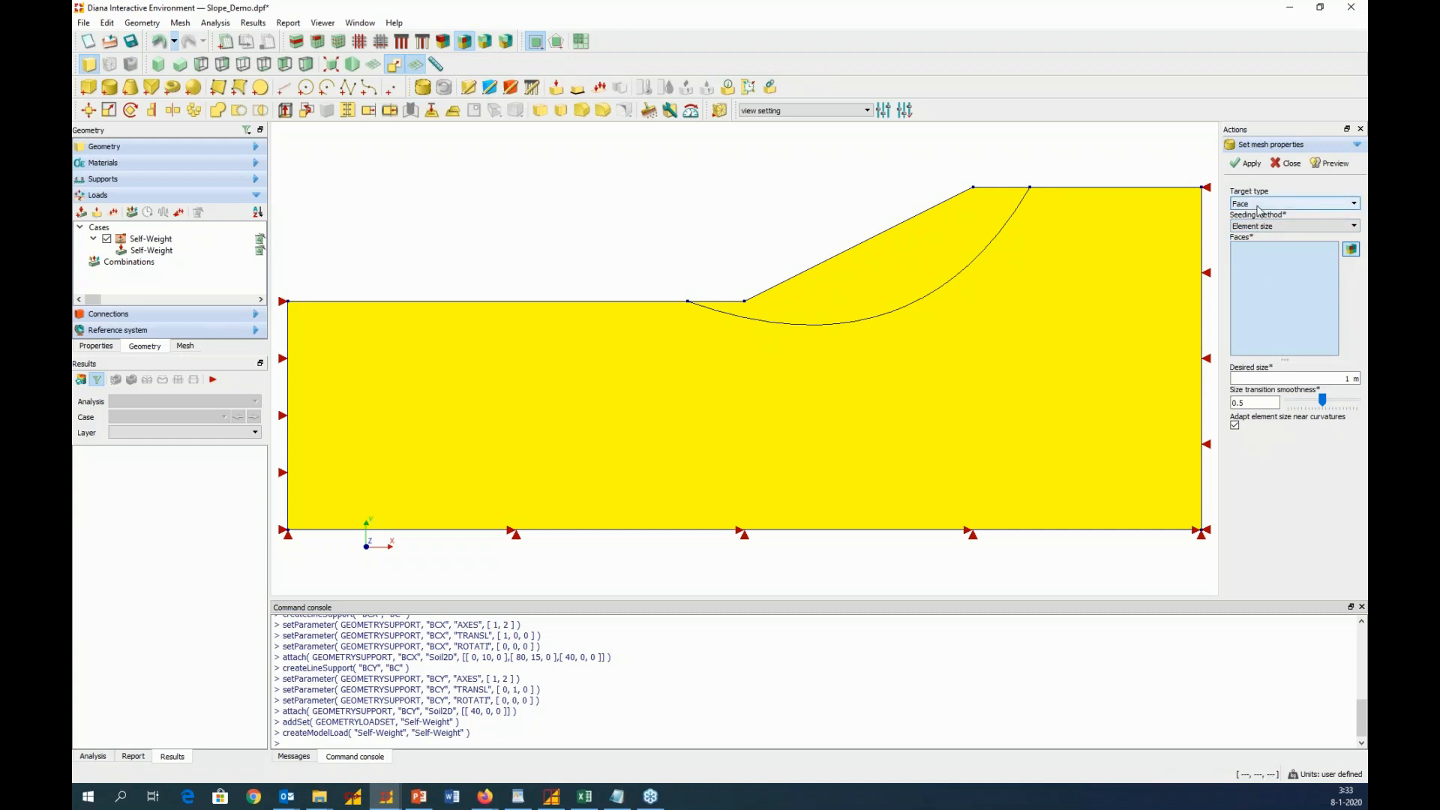
click(1260, 211)
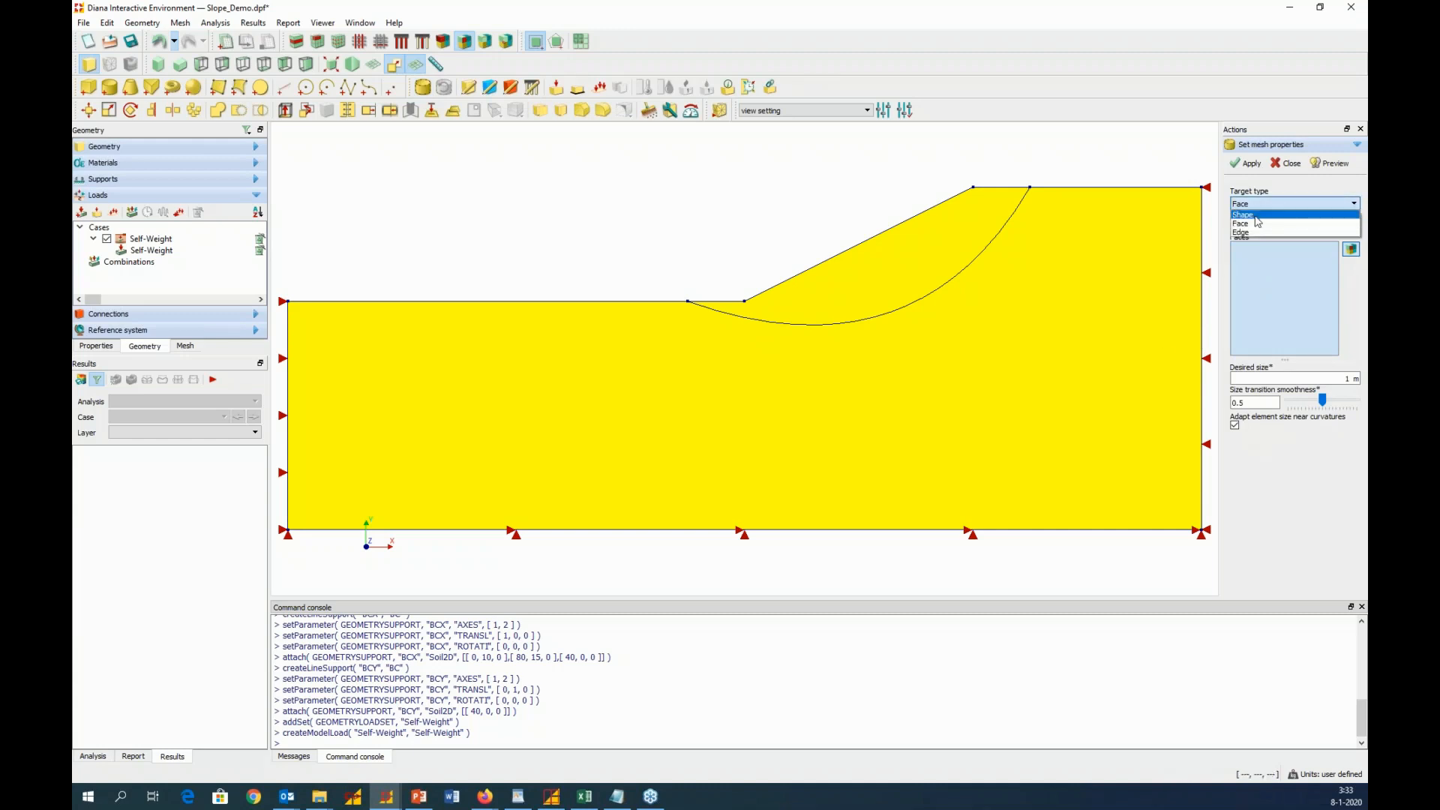
click(1260, 228)
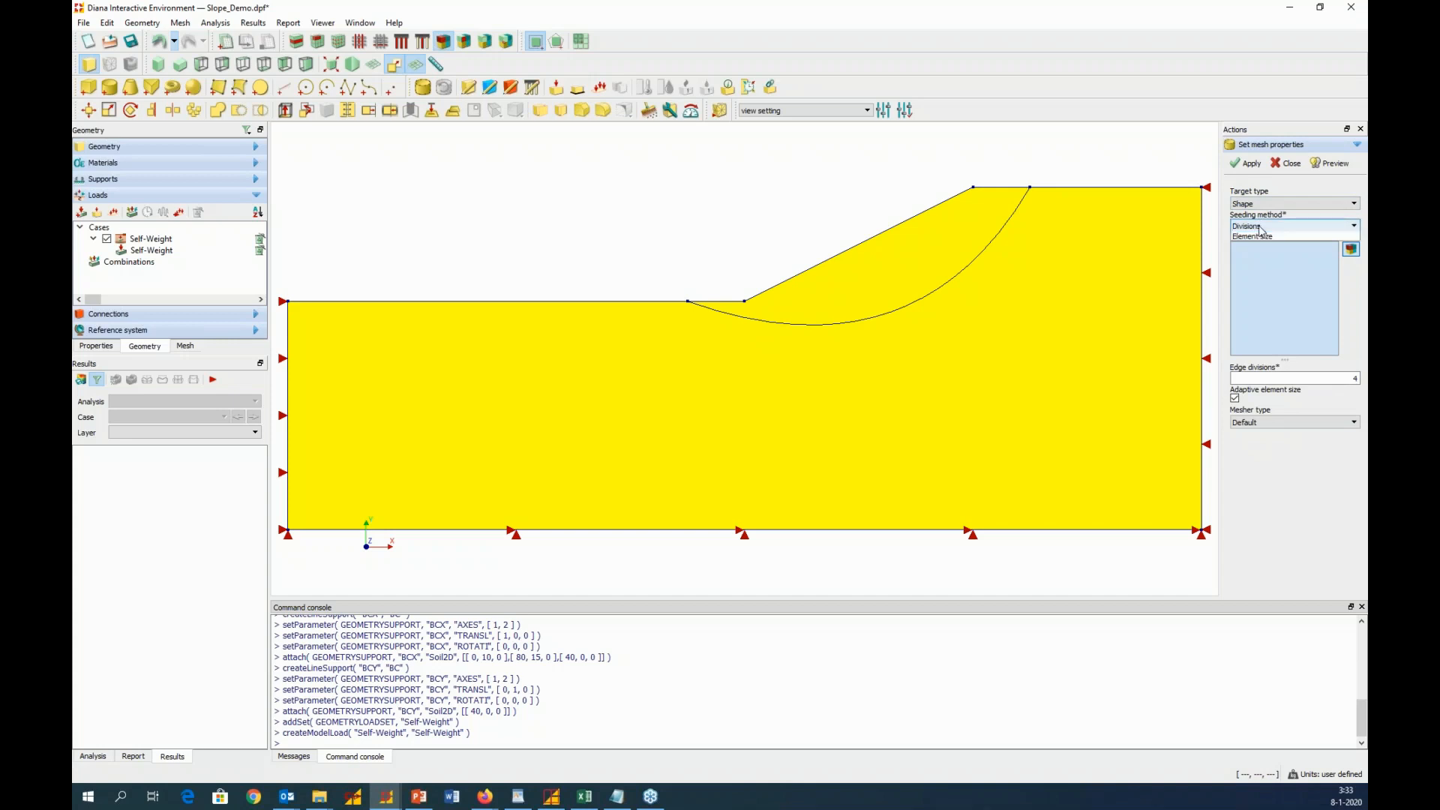
click(1258, 226)
click(1262, 255)
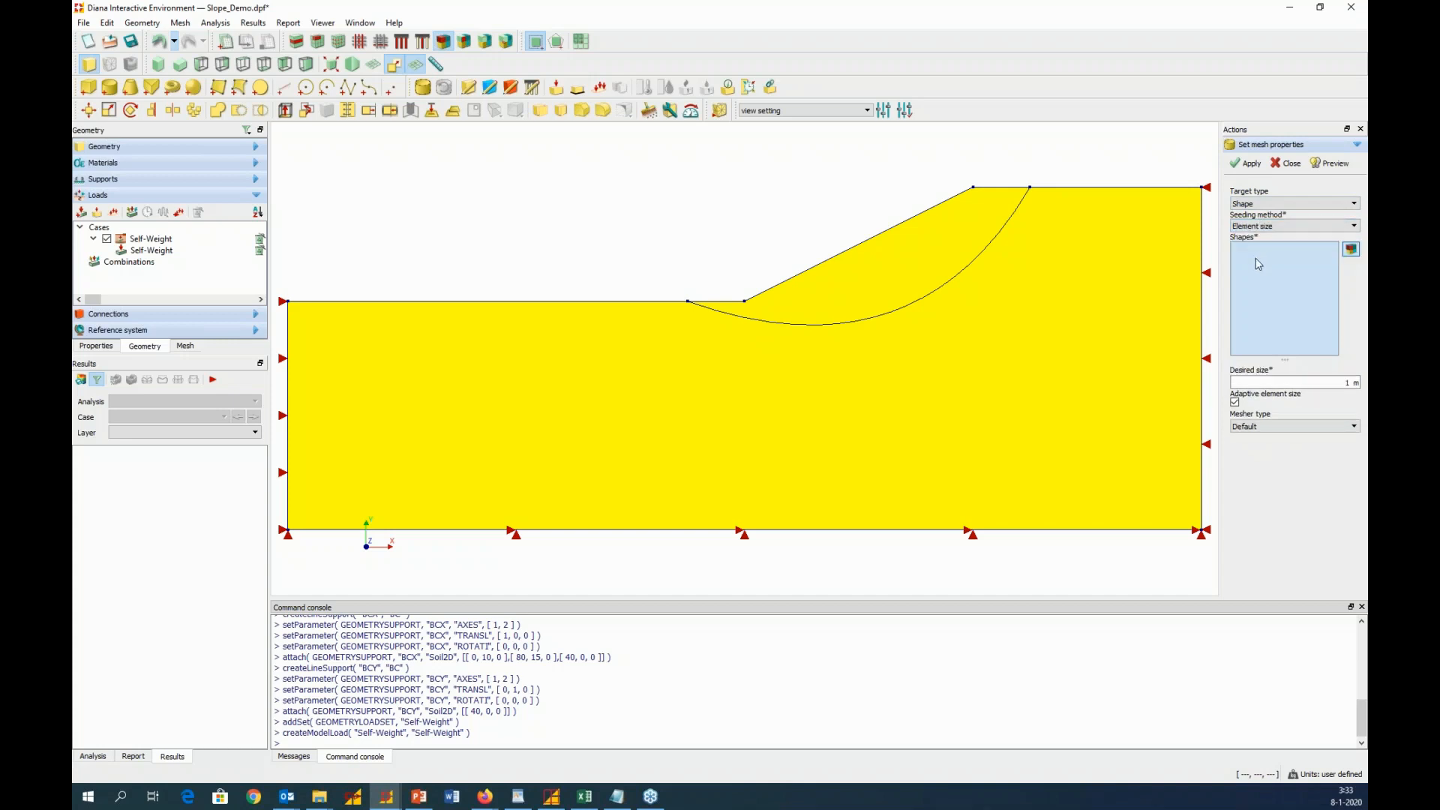
click(991, 439)
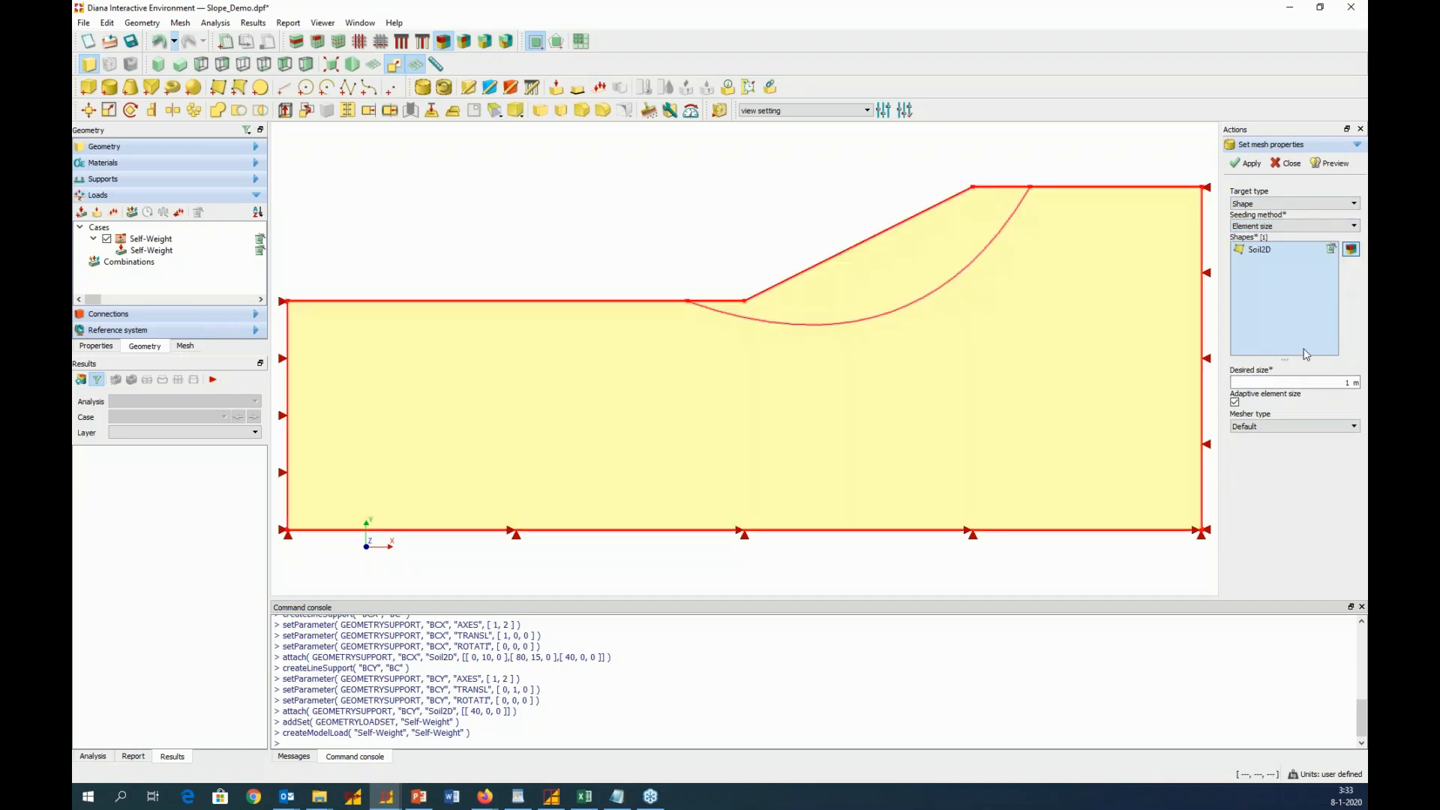
click(1348, 382)
key(BackSpace)
double_click(1348, 383)
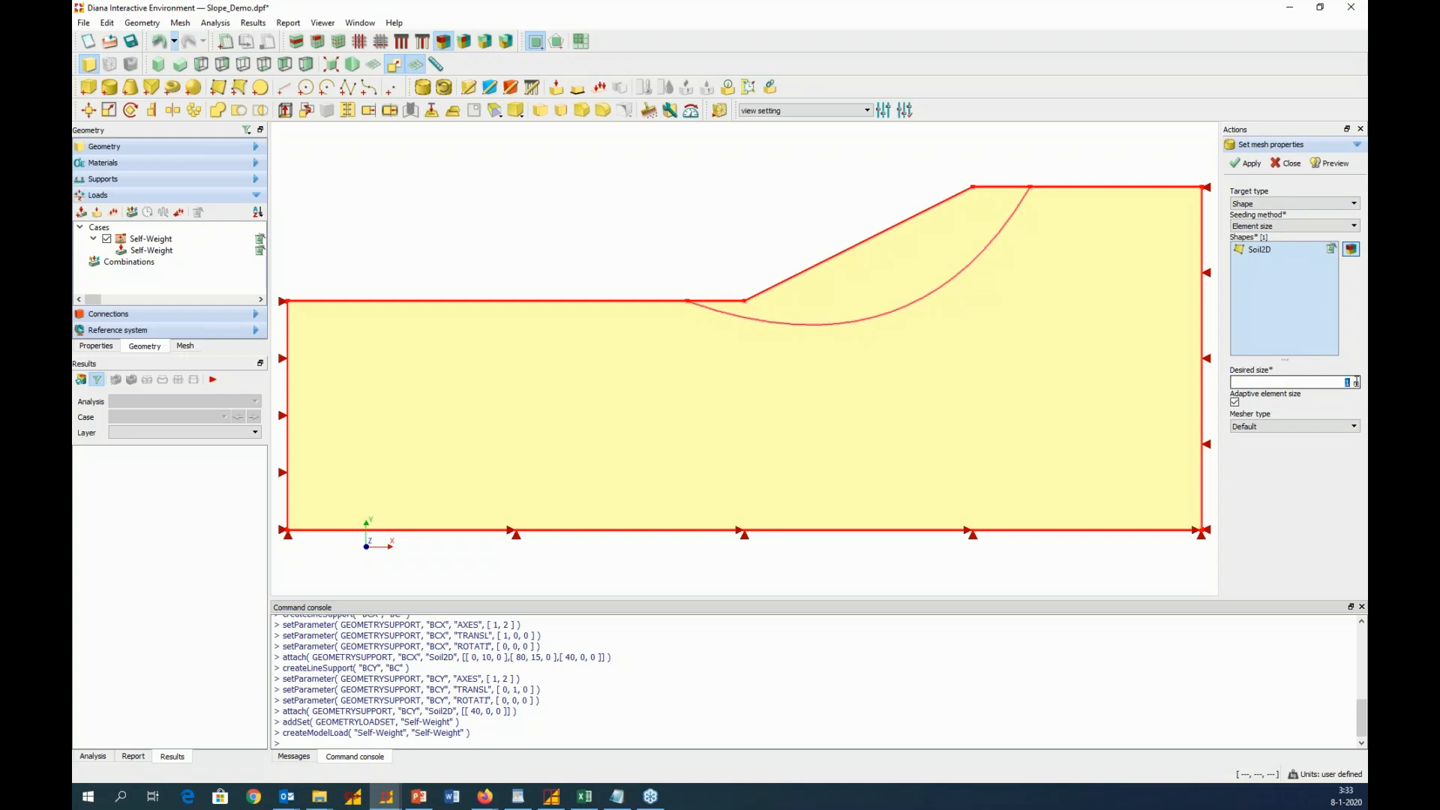
text(0.8)
click(1332, 163)
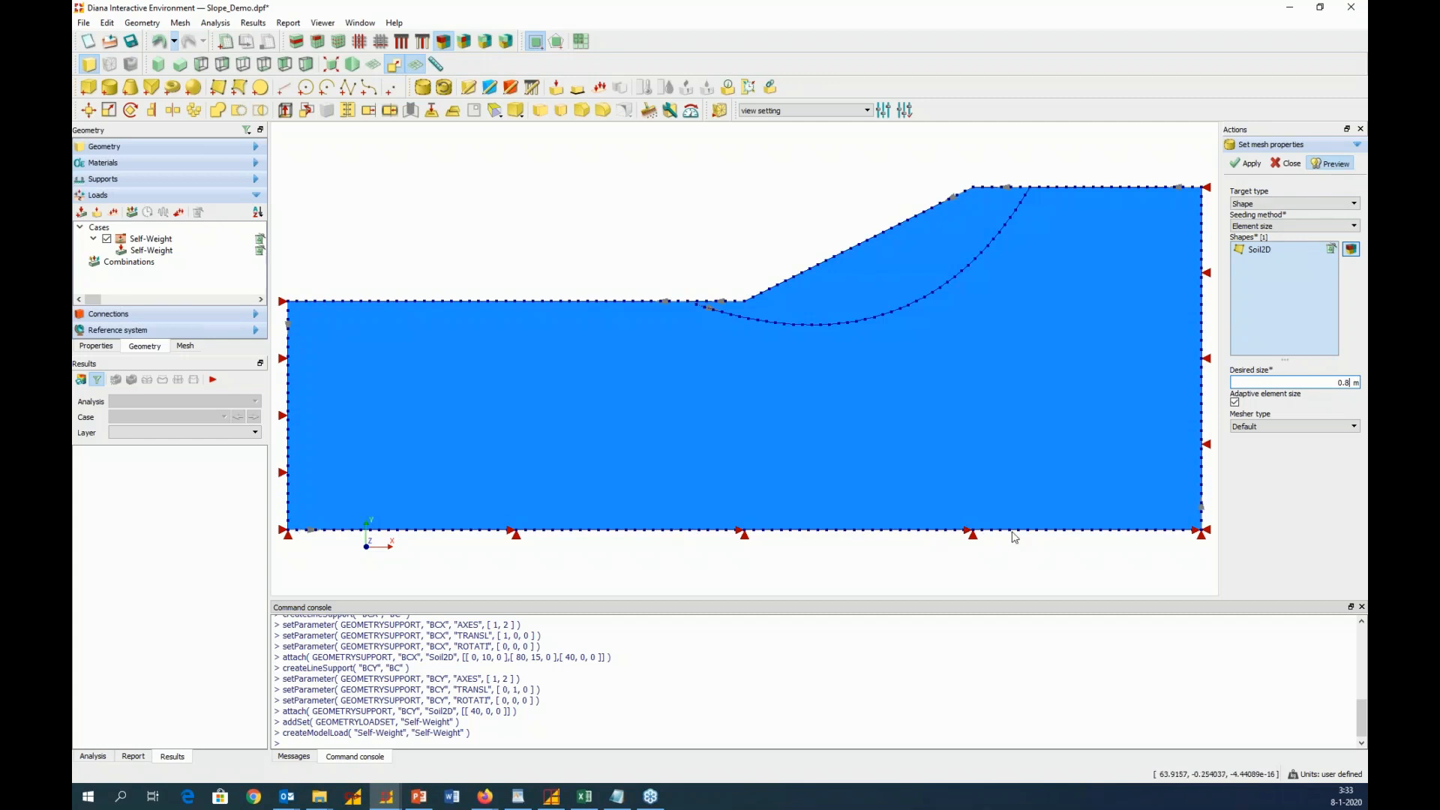
click(1249, 165)
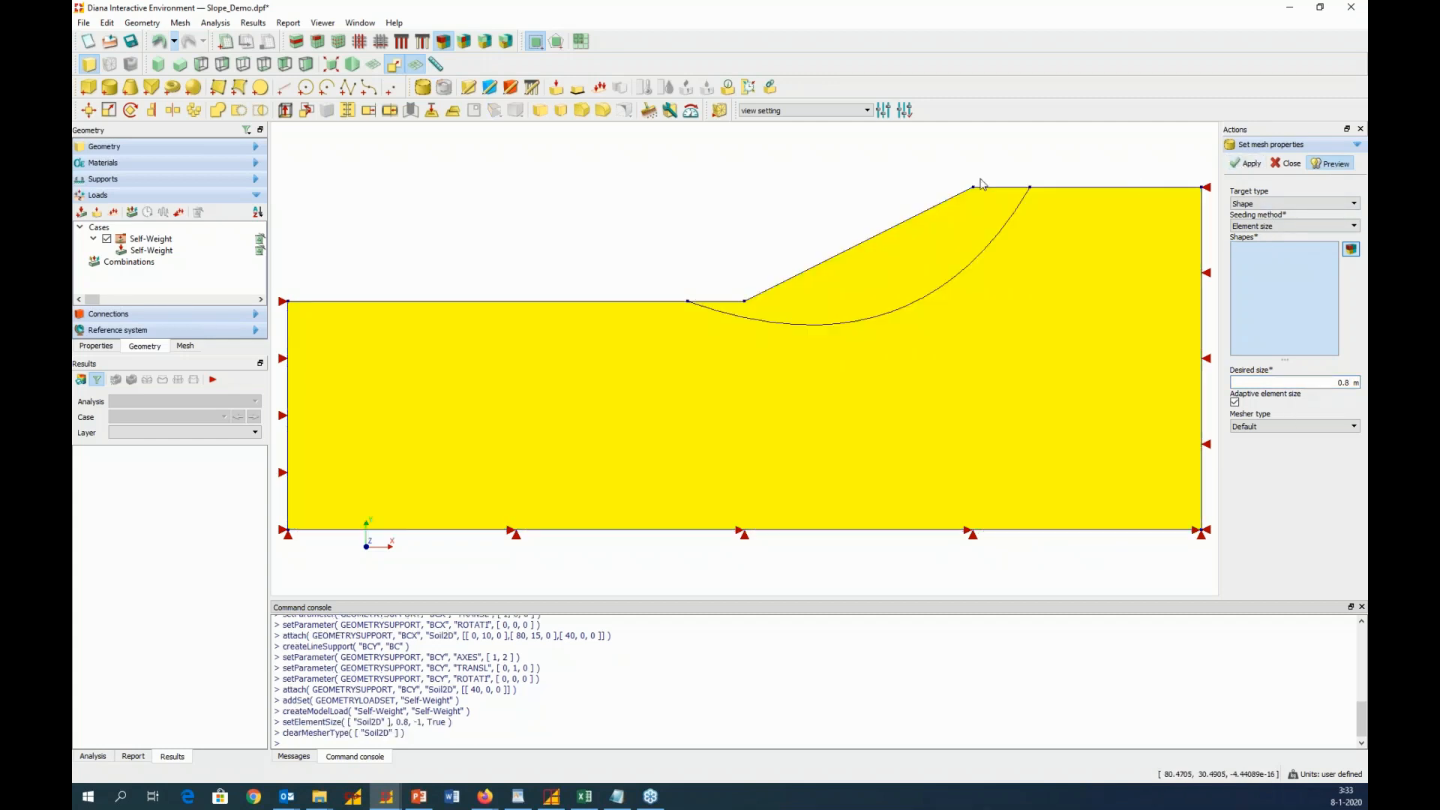
click(719, 111)
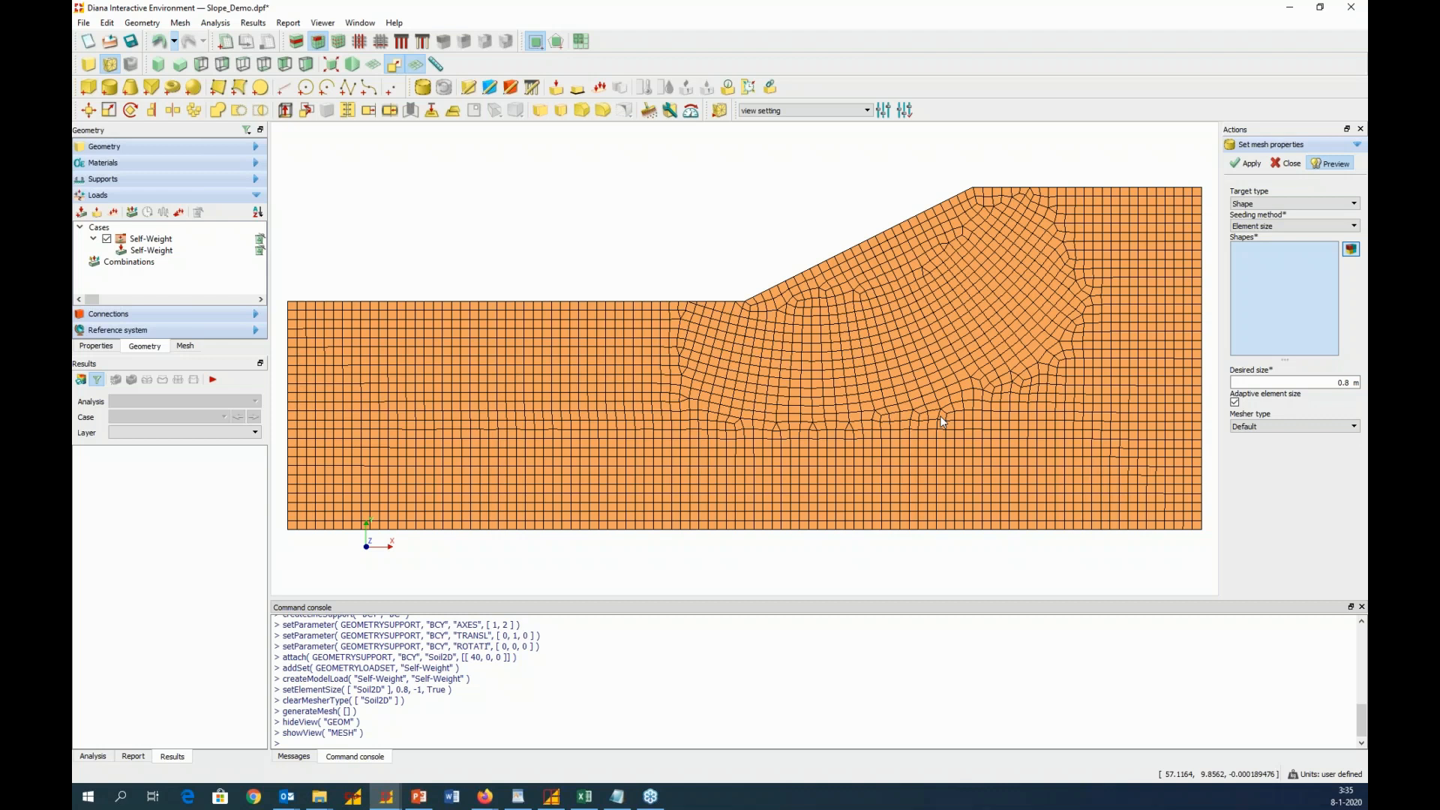
Add a new analysis and rename it SlopeStability
click(94, 757)
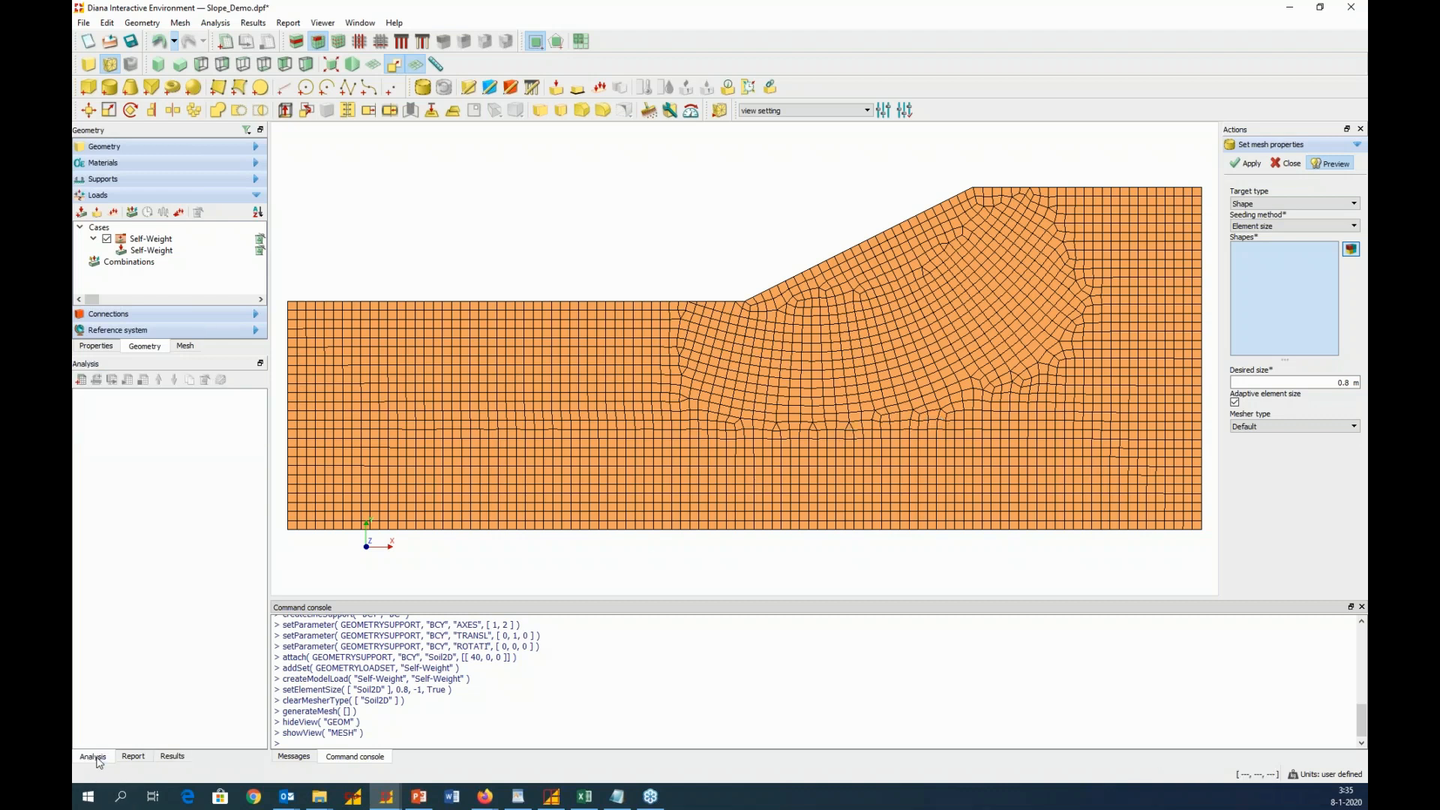
click(83, 383)
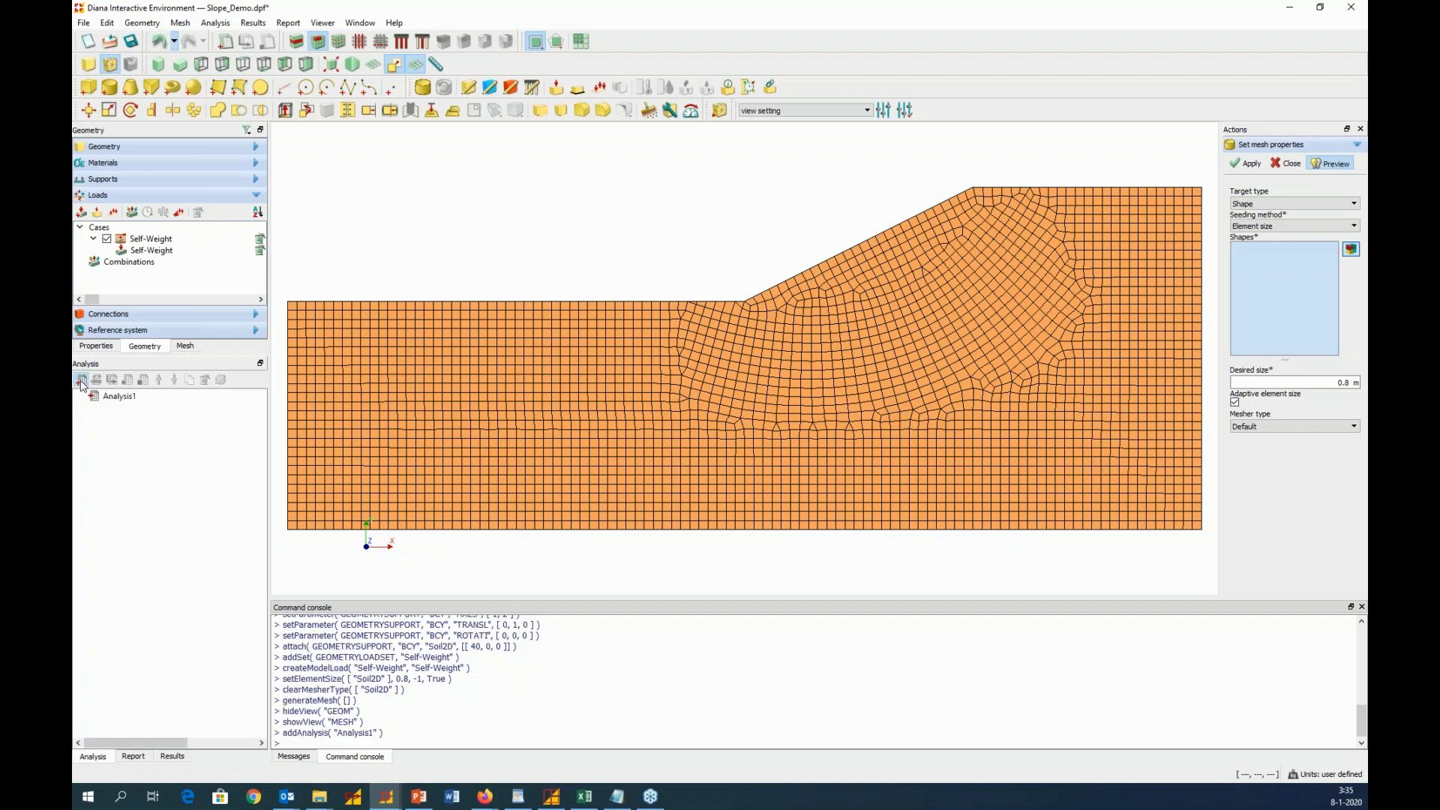
double_click(118, 398)
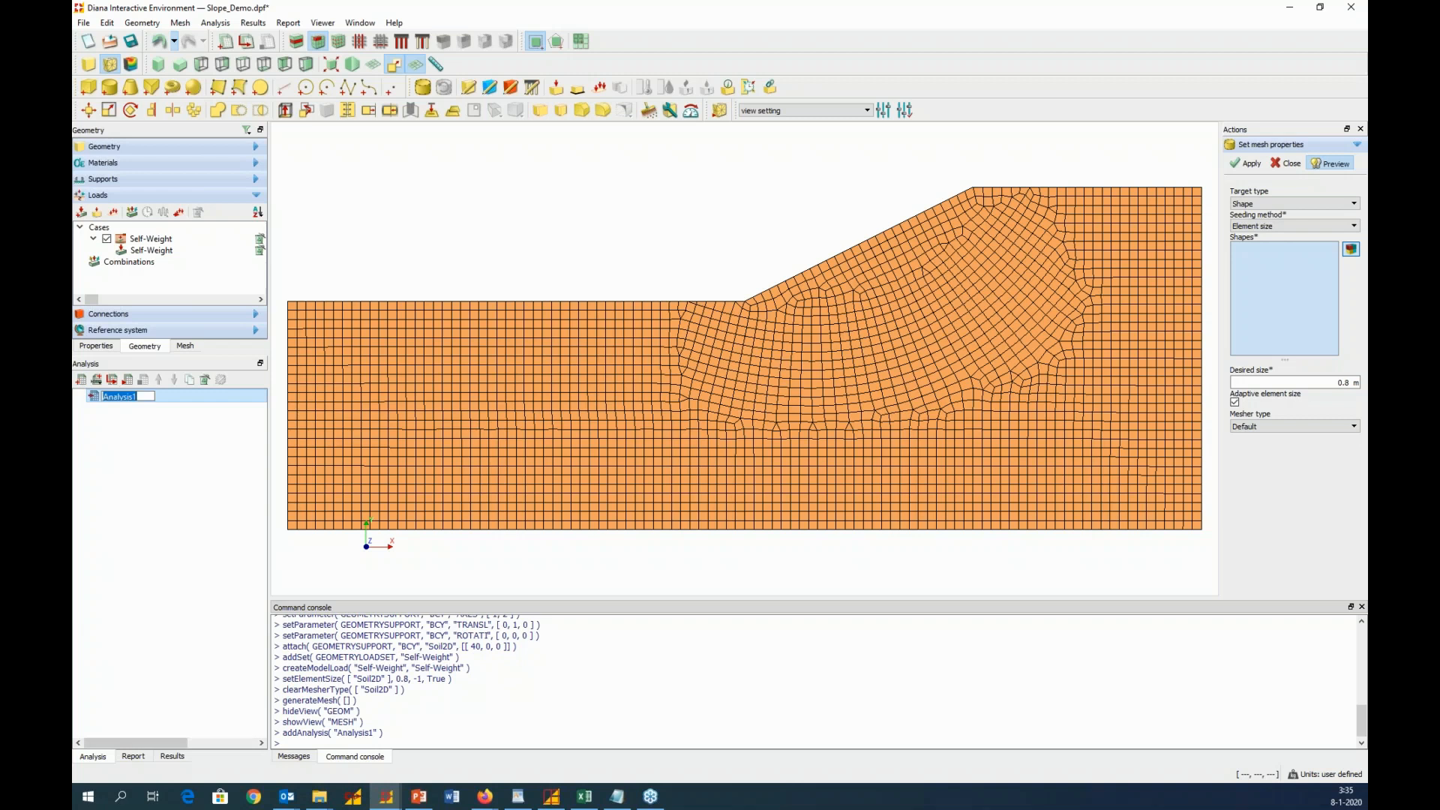
text(SlopeStability)
click(148, 431)
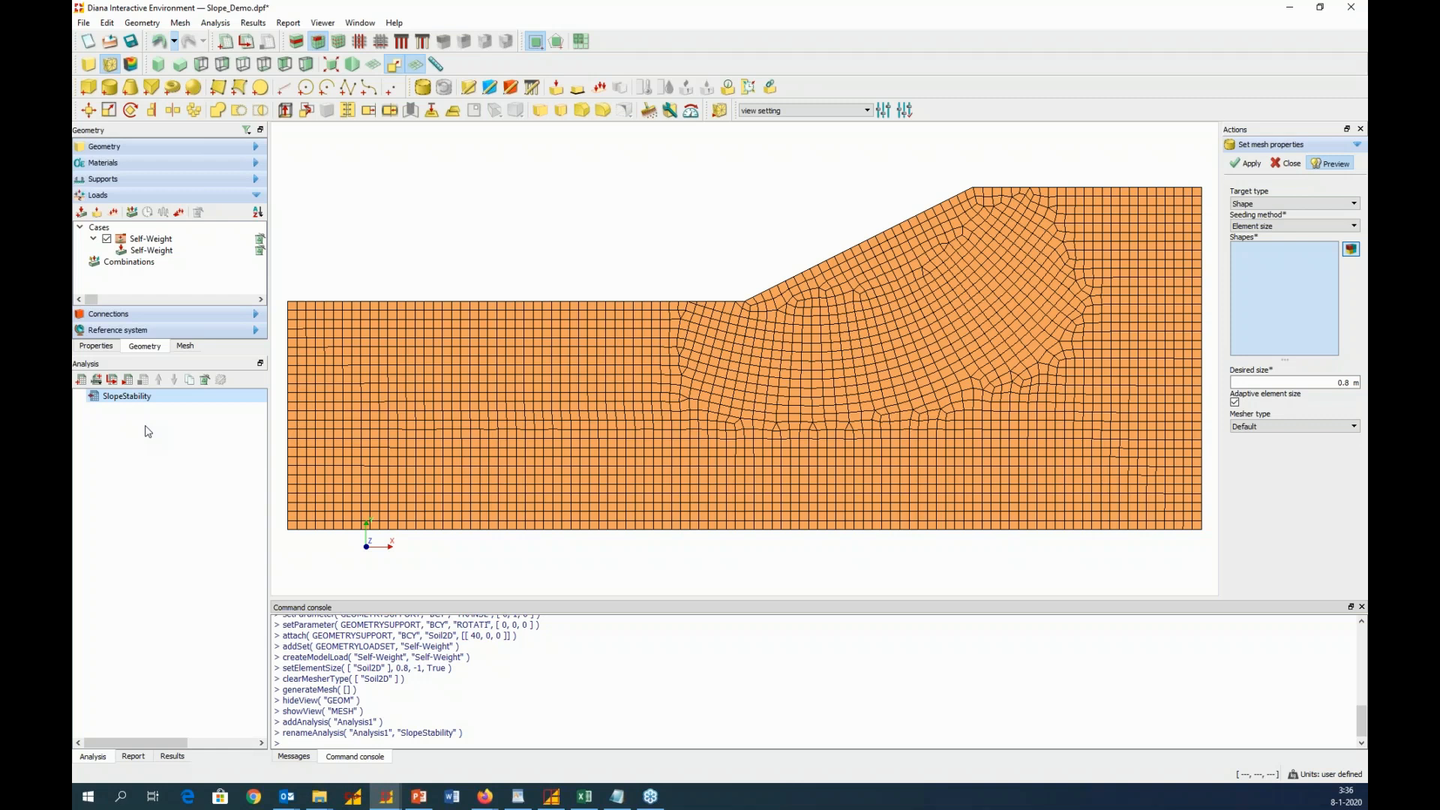
Add a Structural nonlinear command to the SlopeStability analysis
right_click(140, 398)
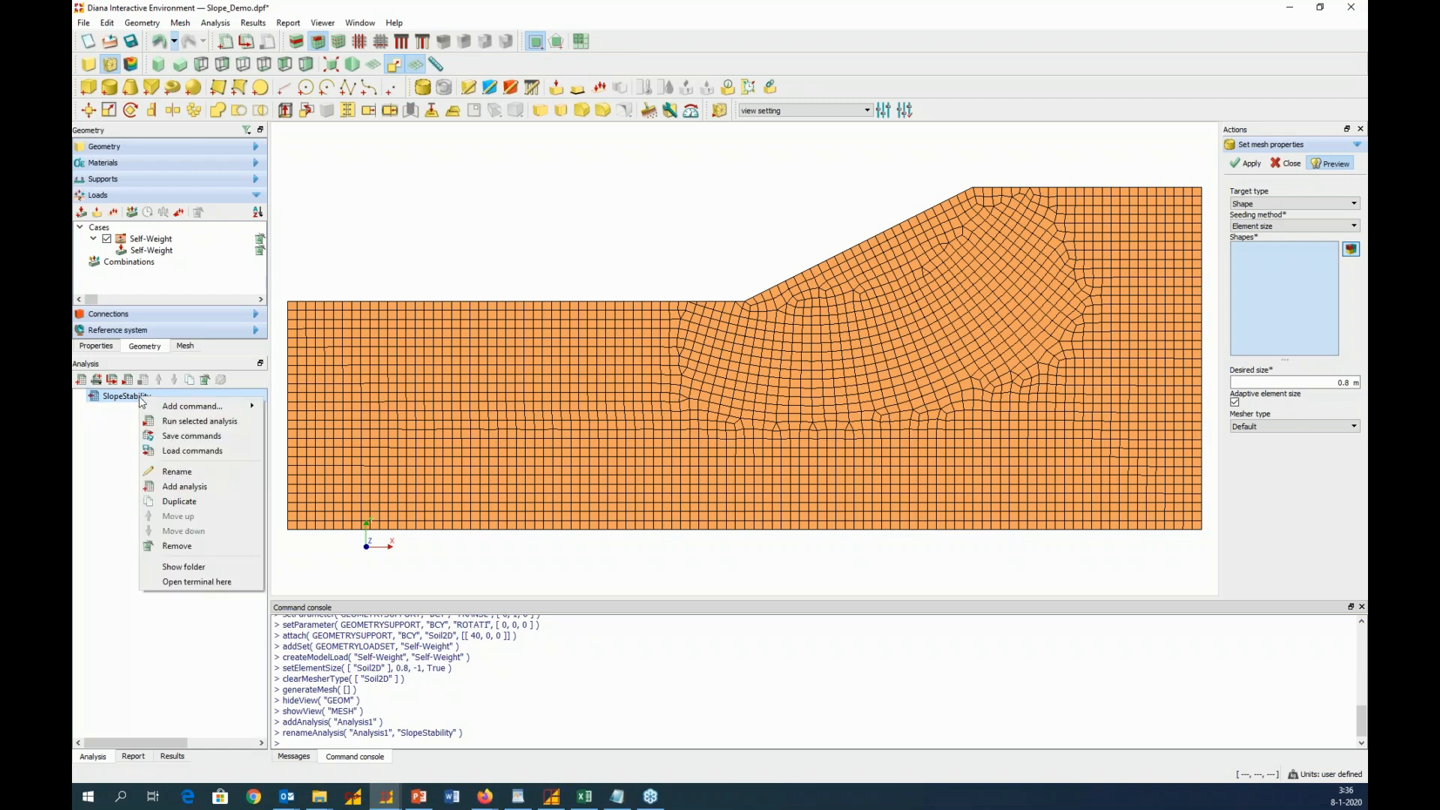
mouse_move(173, 411)
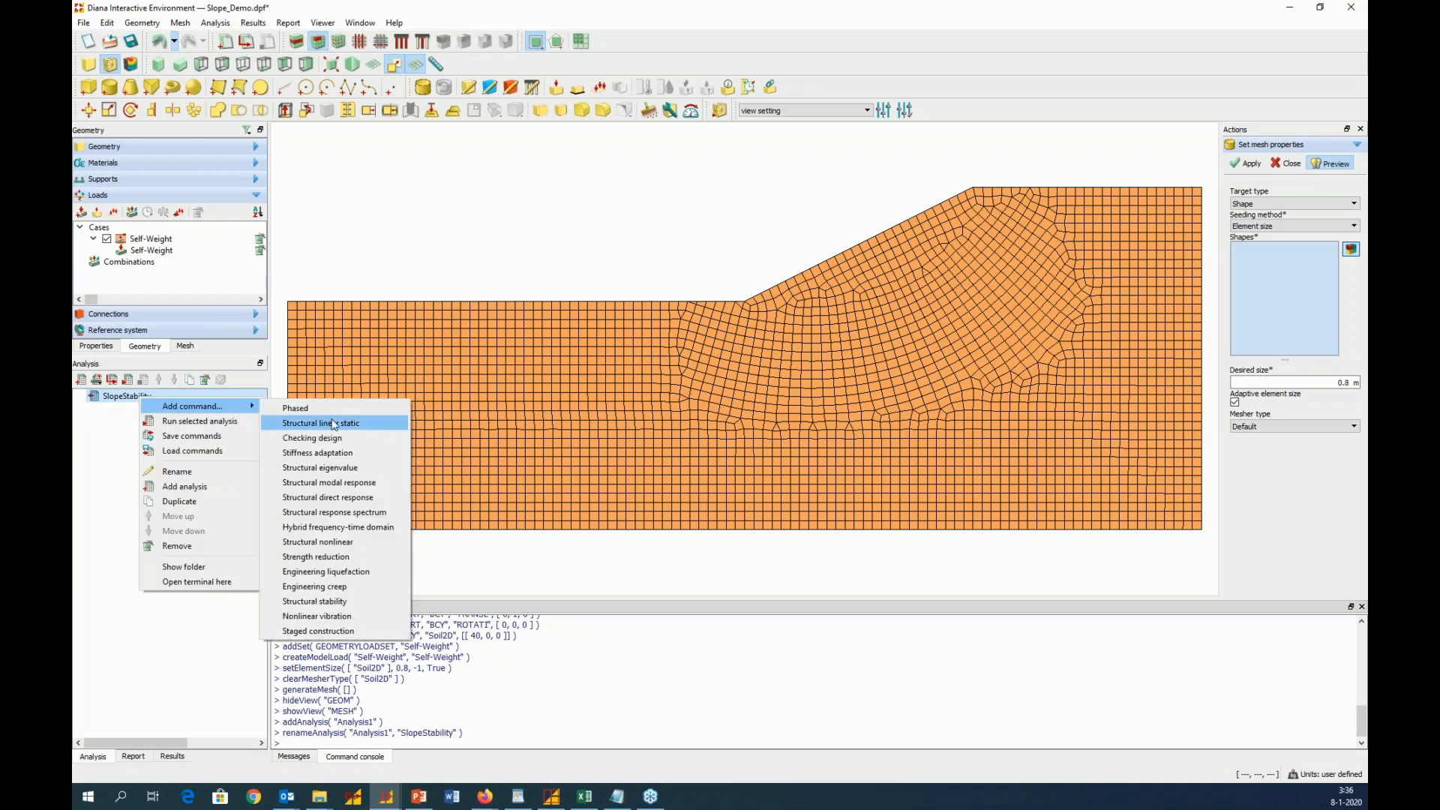
click(335, 548)
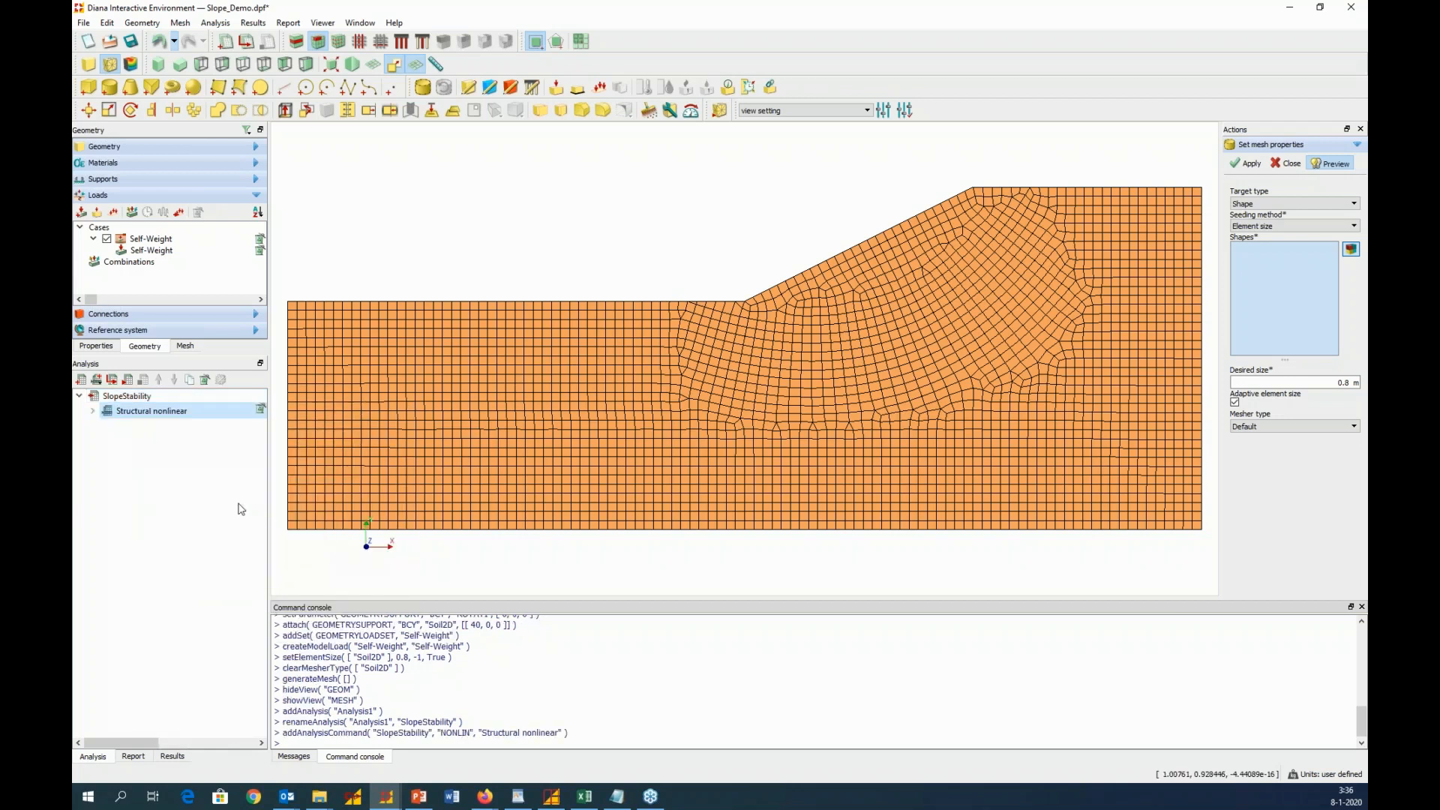
Replace the default load-steps execute block of the Structural nonlinear command with a start-steps execute block
click(95, 412)
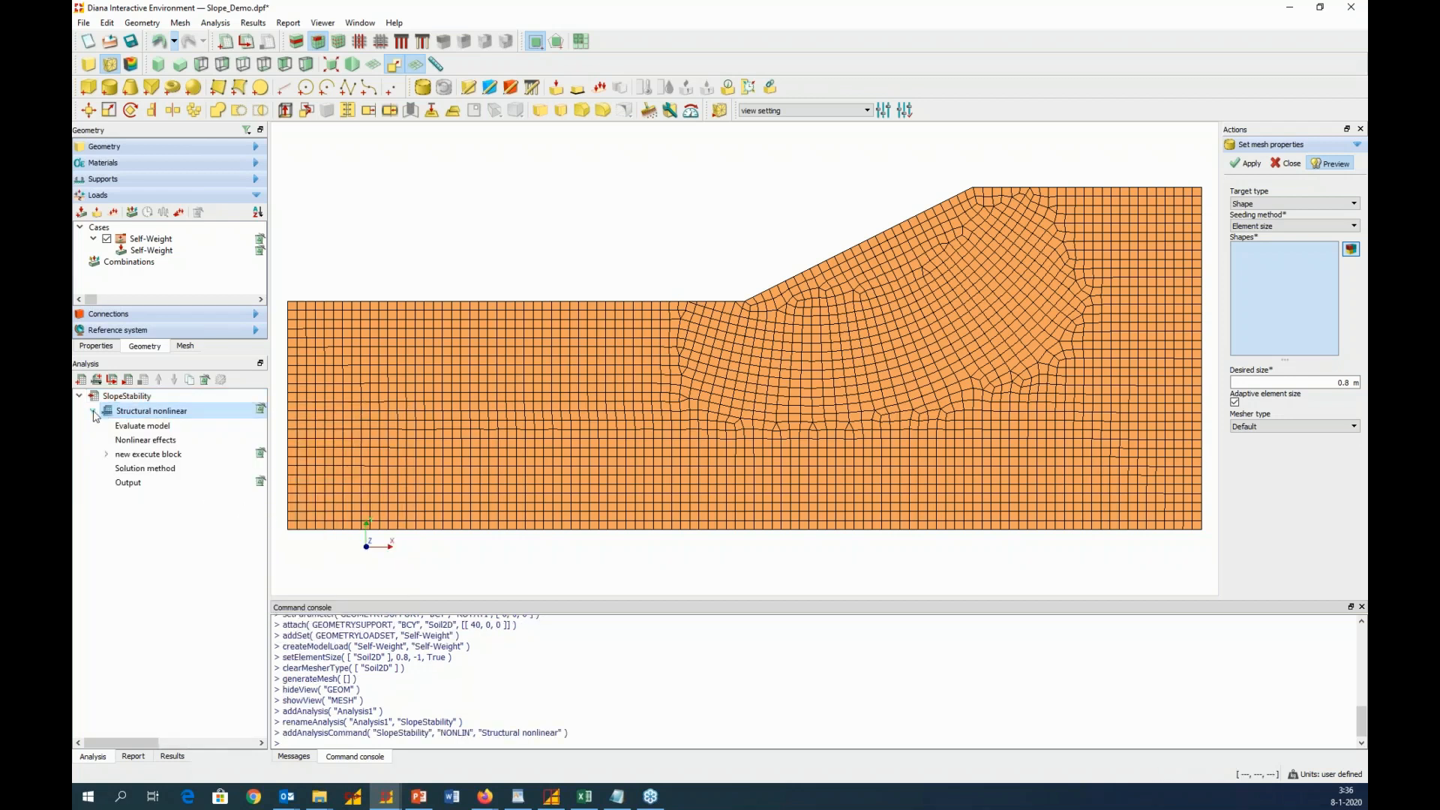
click(106, 454)
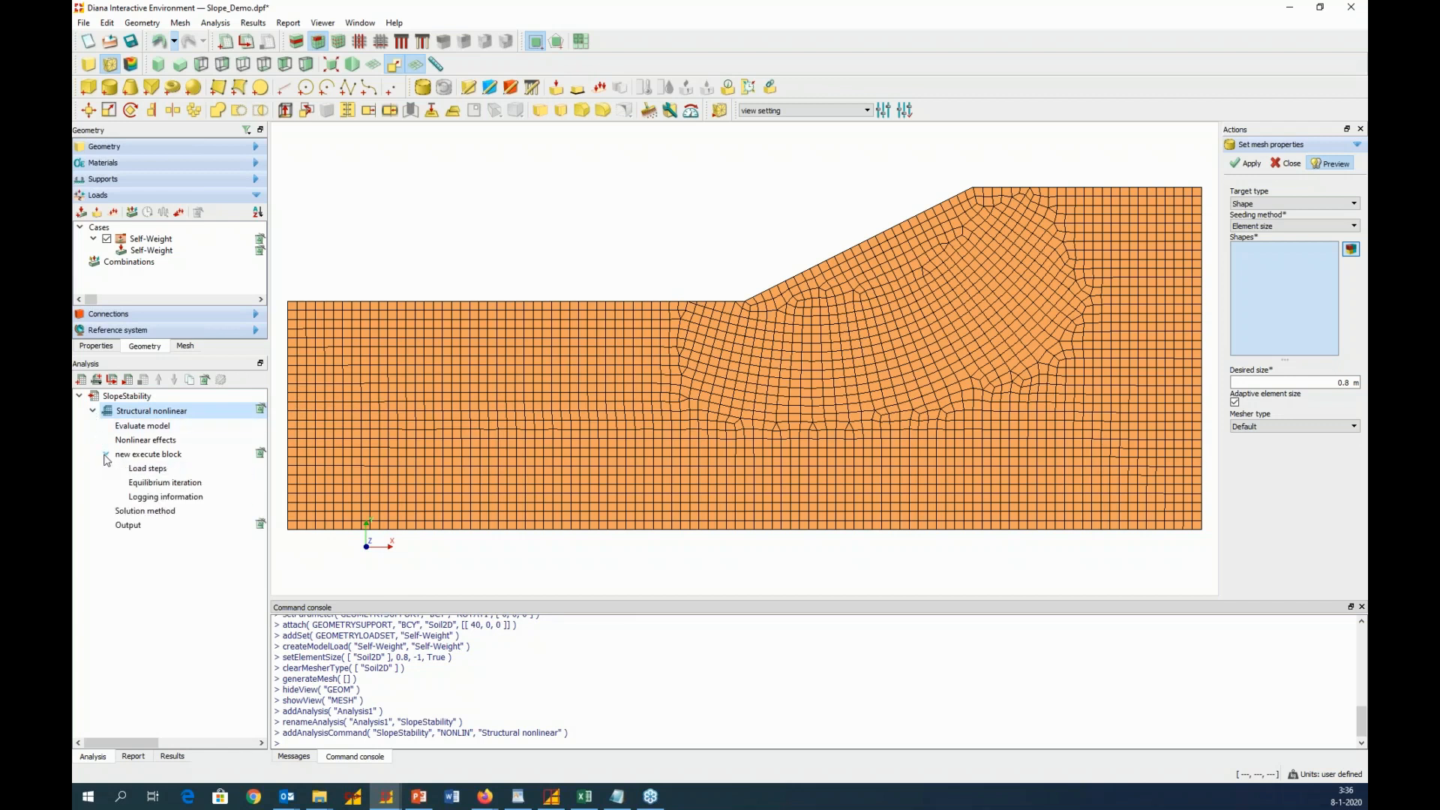
click(261, 455)
right_click(207, 413)
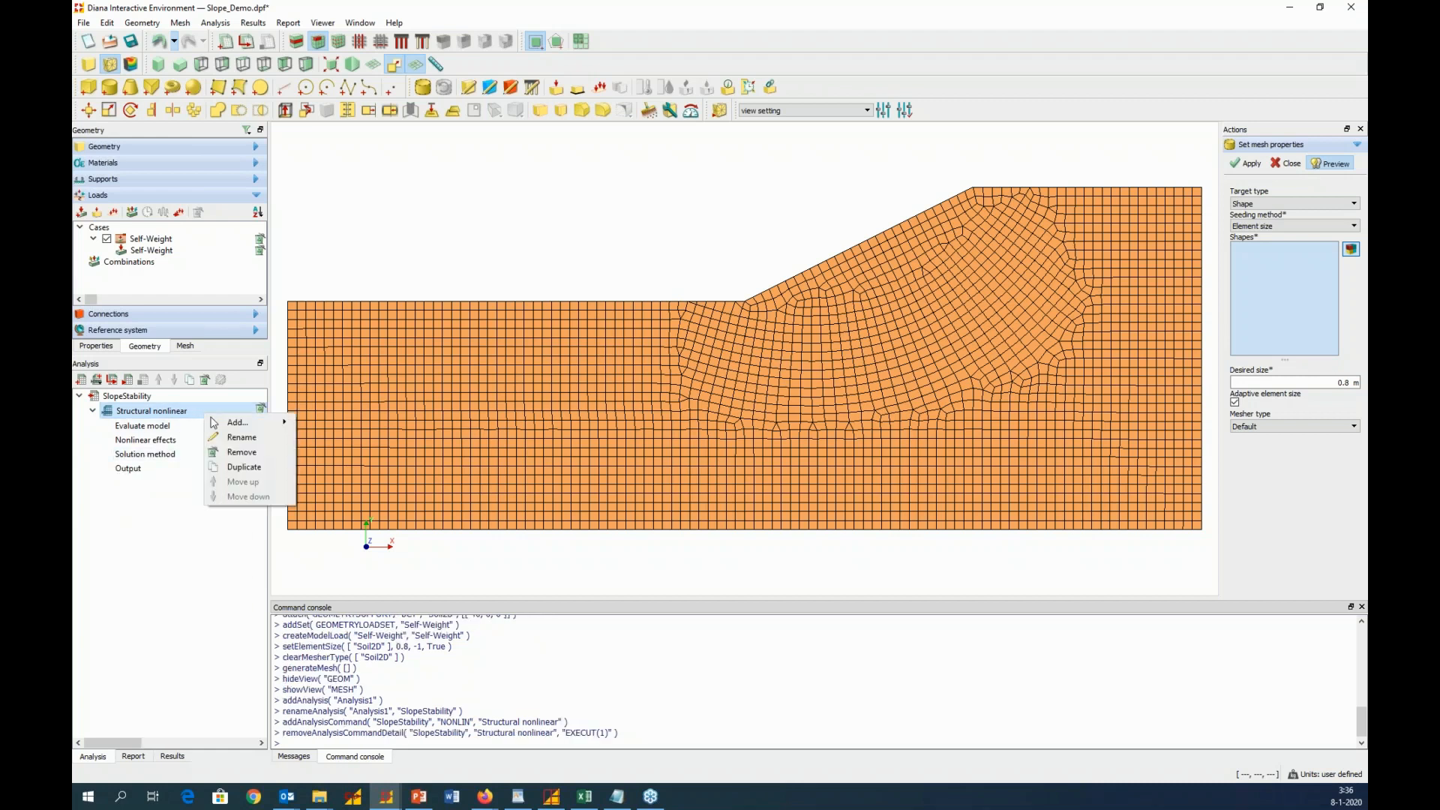
mouse_move(234, 425)
click(333, 425)
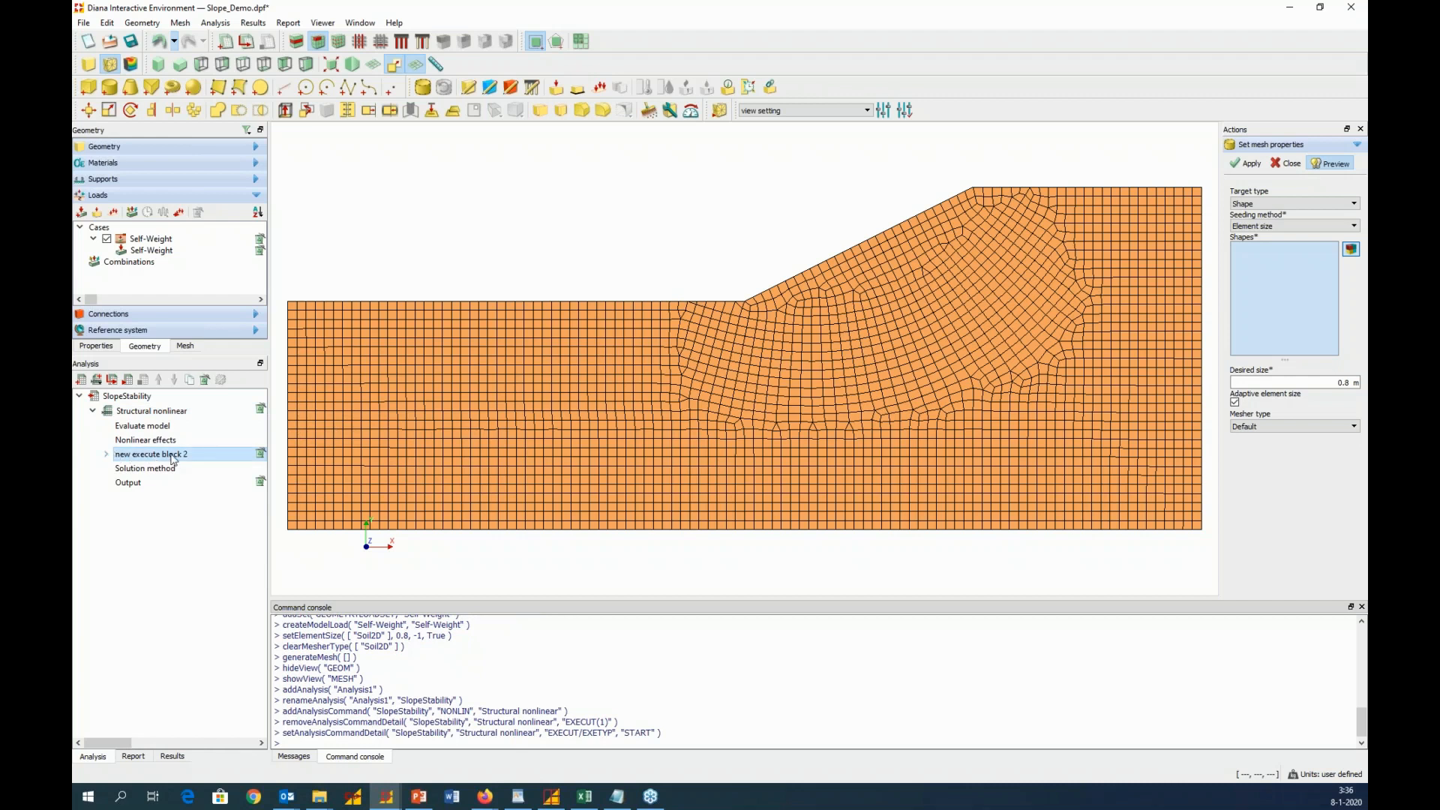
Rename the start-steps execute block as "new execute block"
click(107, 455)
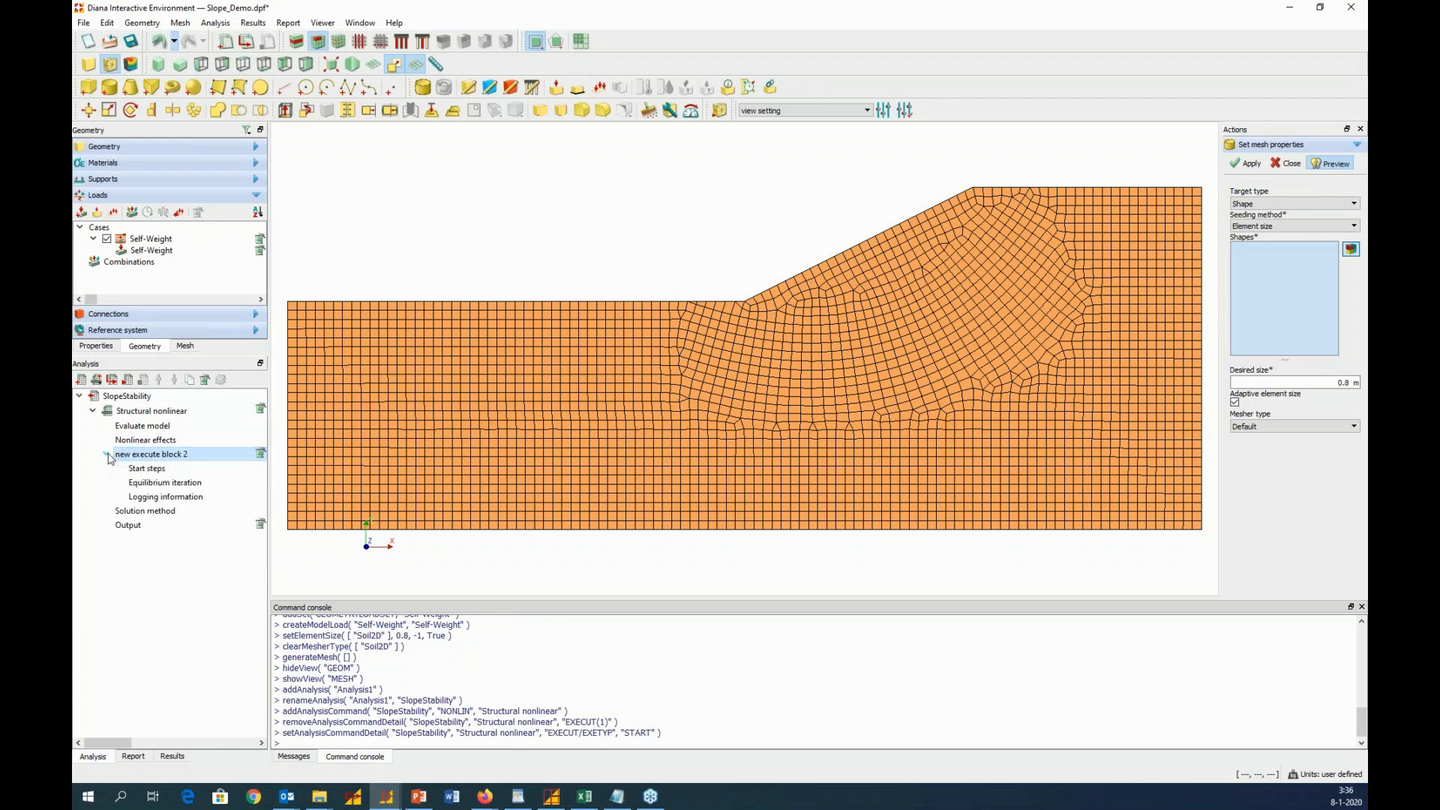
double_click(208, 457)
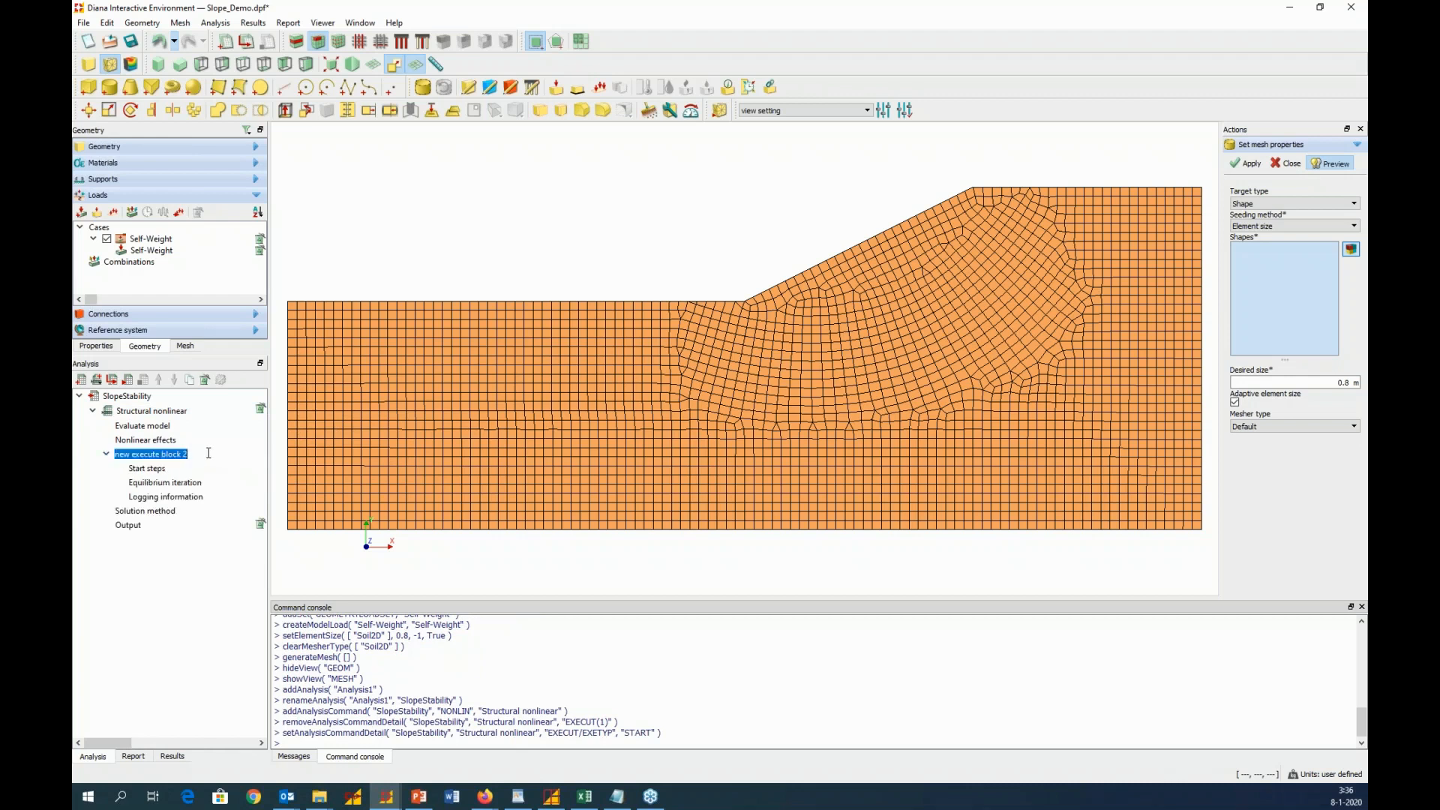
click(191, 454)
click(199, 470)
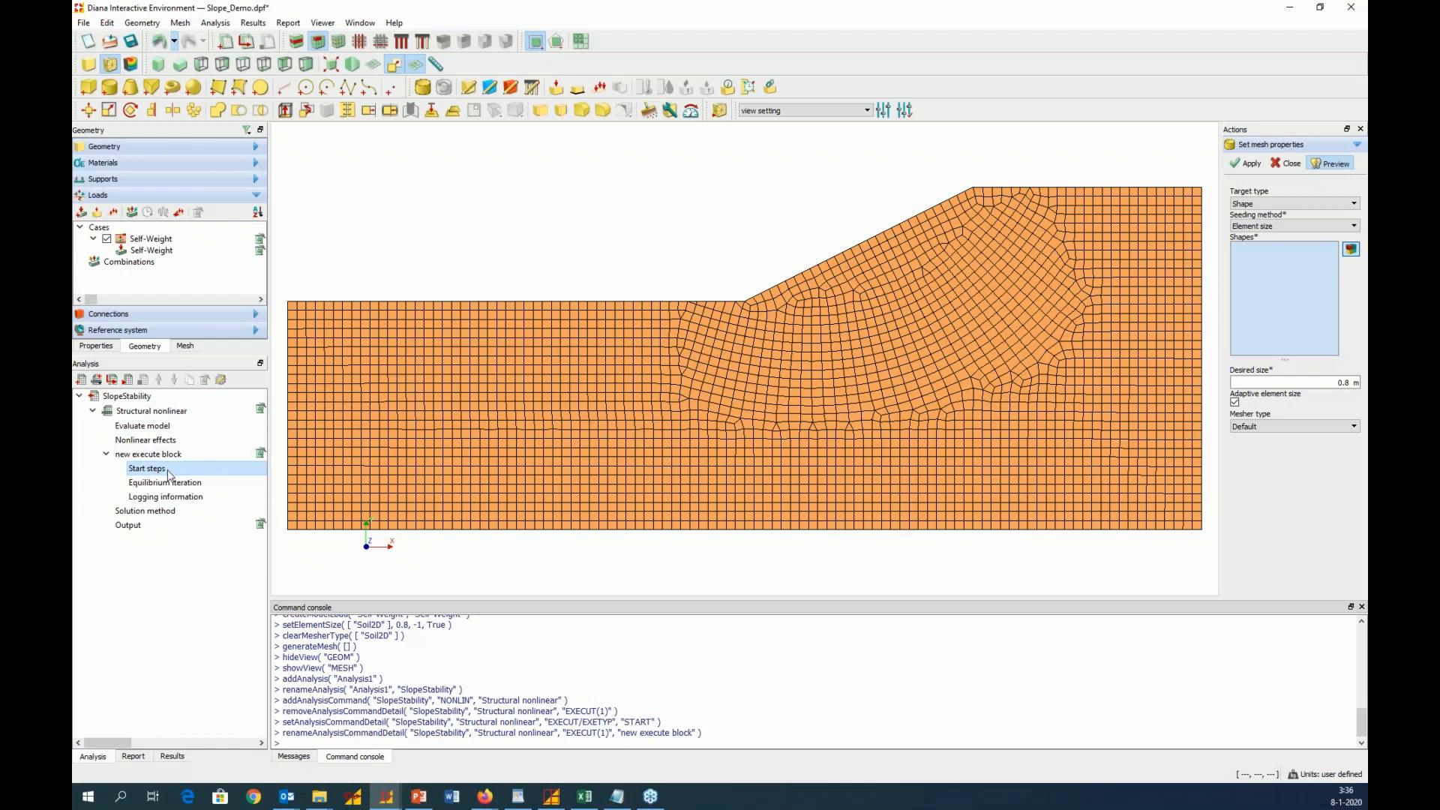
Enable initial stress for the start steps, calculated as a linear elastic field from the Self-Weight load set
right_click(169, 470)
click(219, 495)
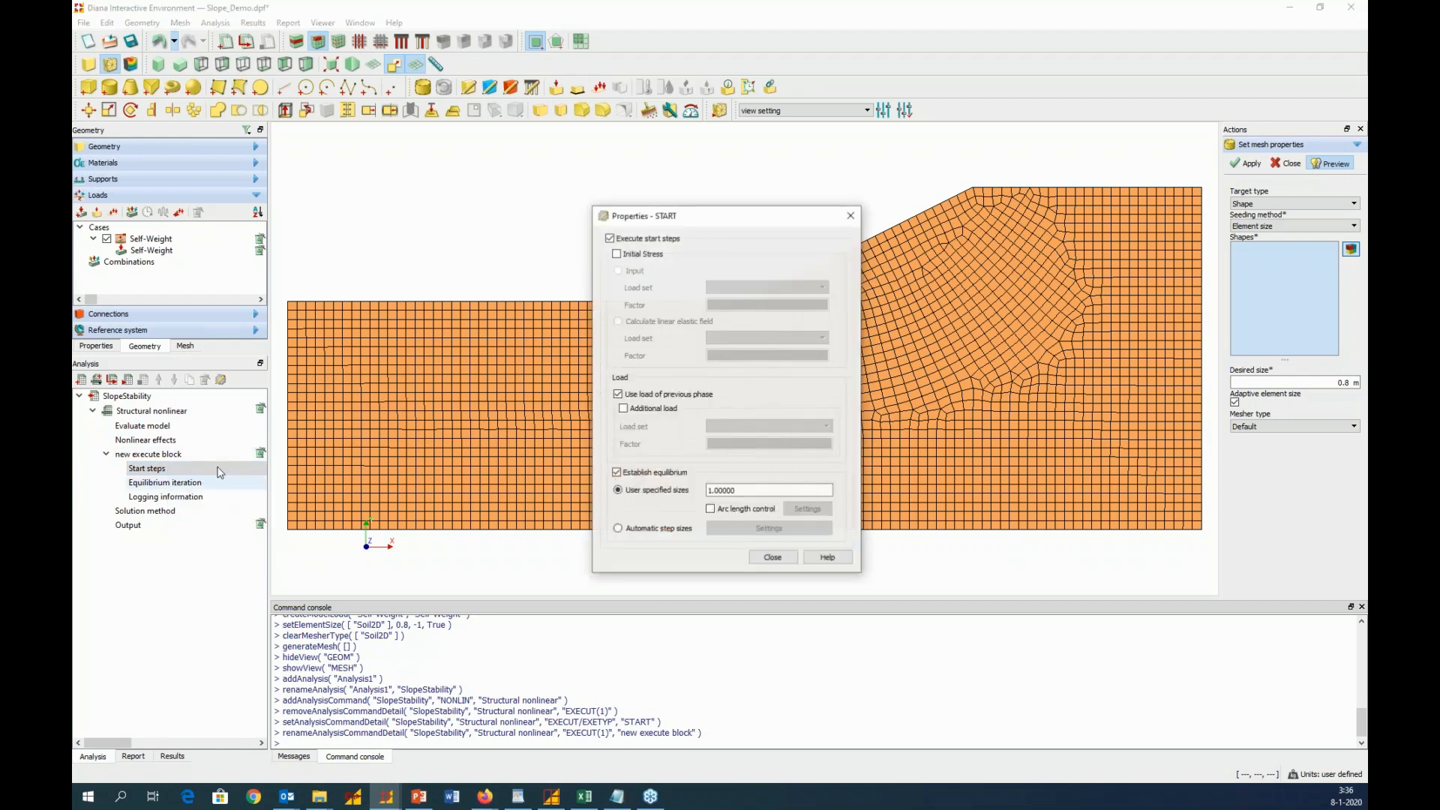
click(617, 255)
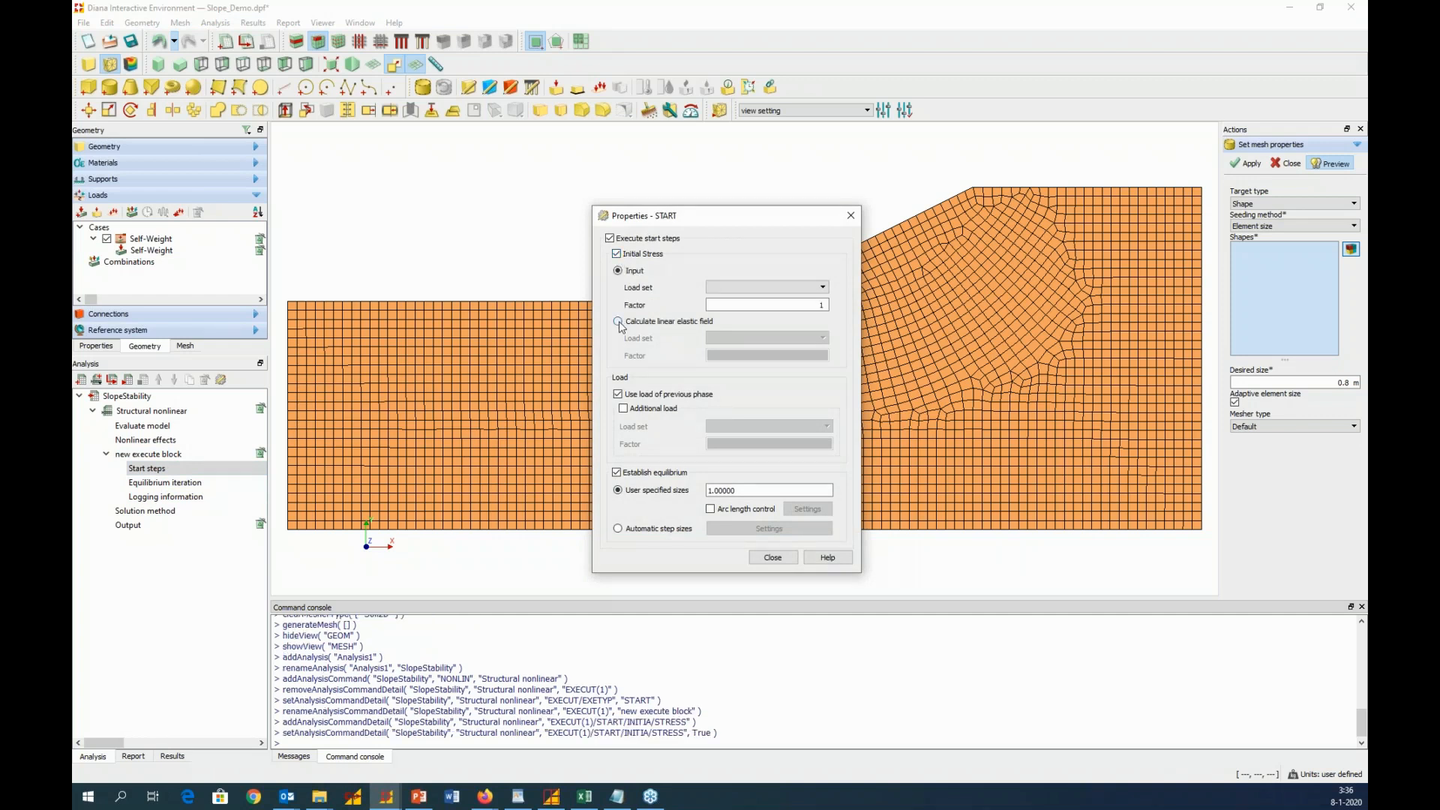
click(619, 321)
click(739, 338)
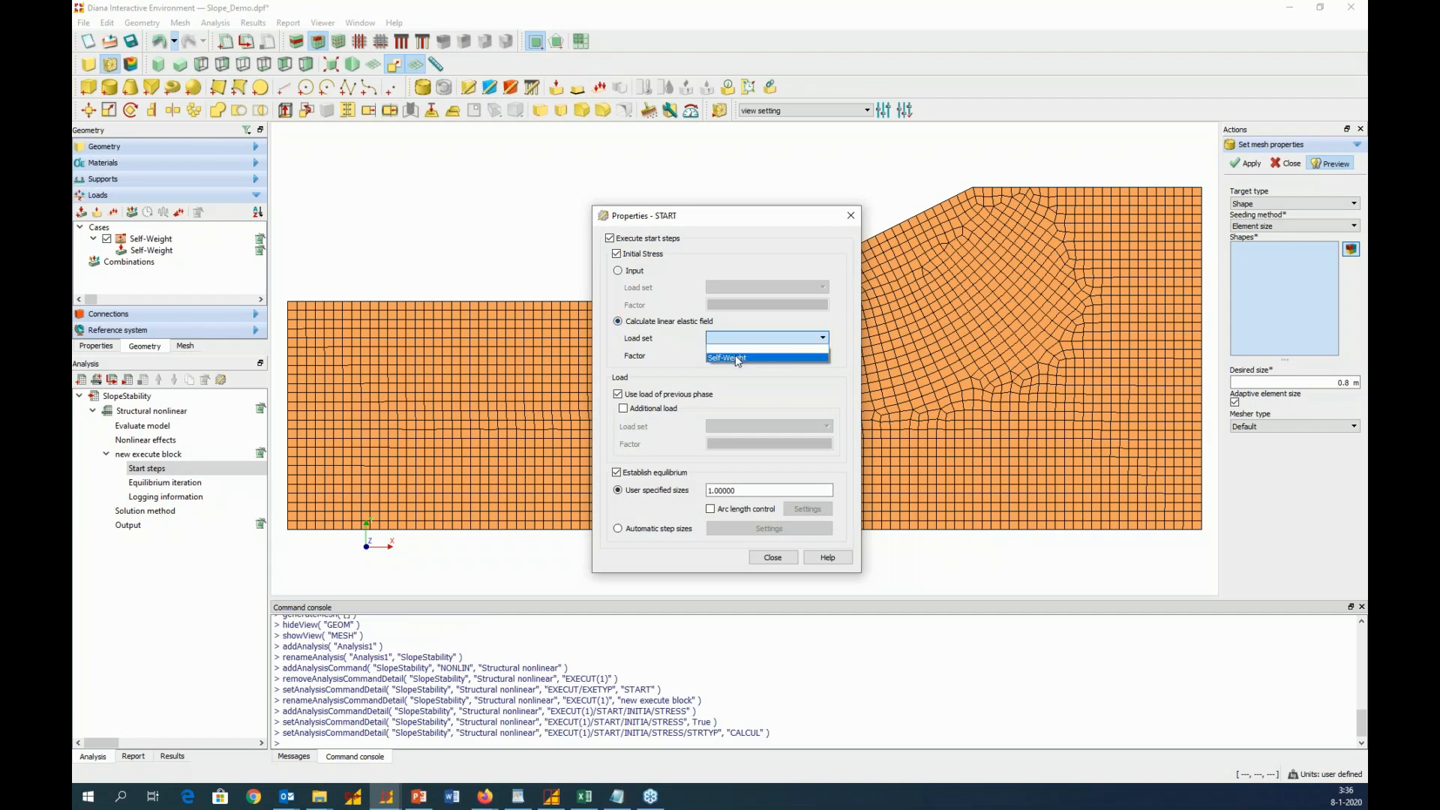
click(738, 359)
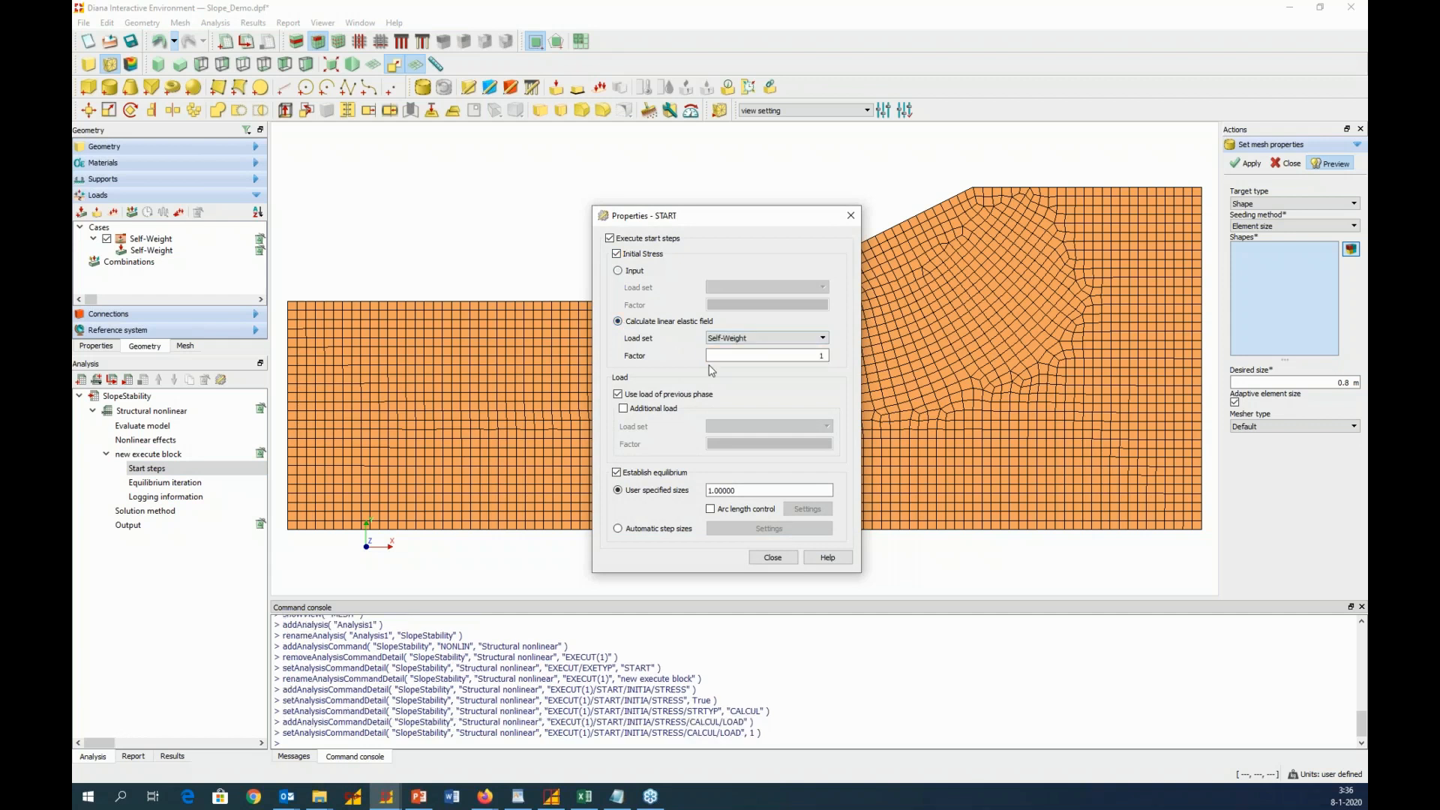
Enable the Self-Weight additional load in the start steps and disable use of the previous phase's load
click(624, 409)
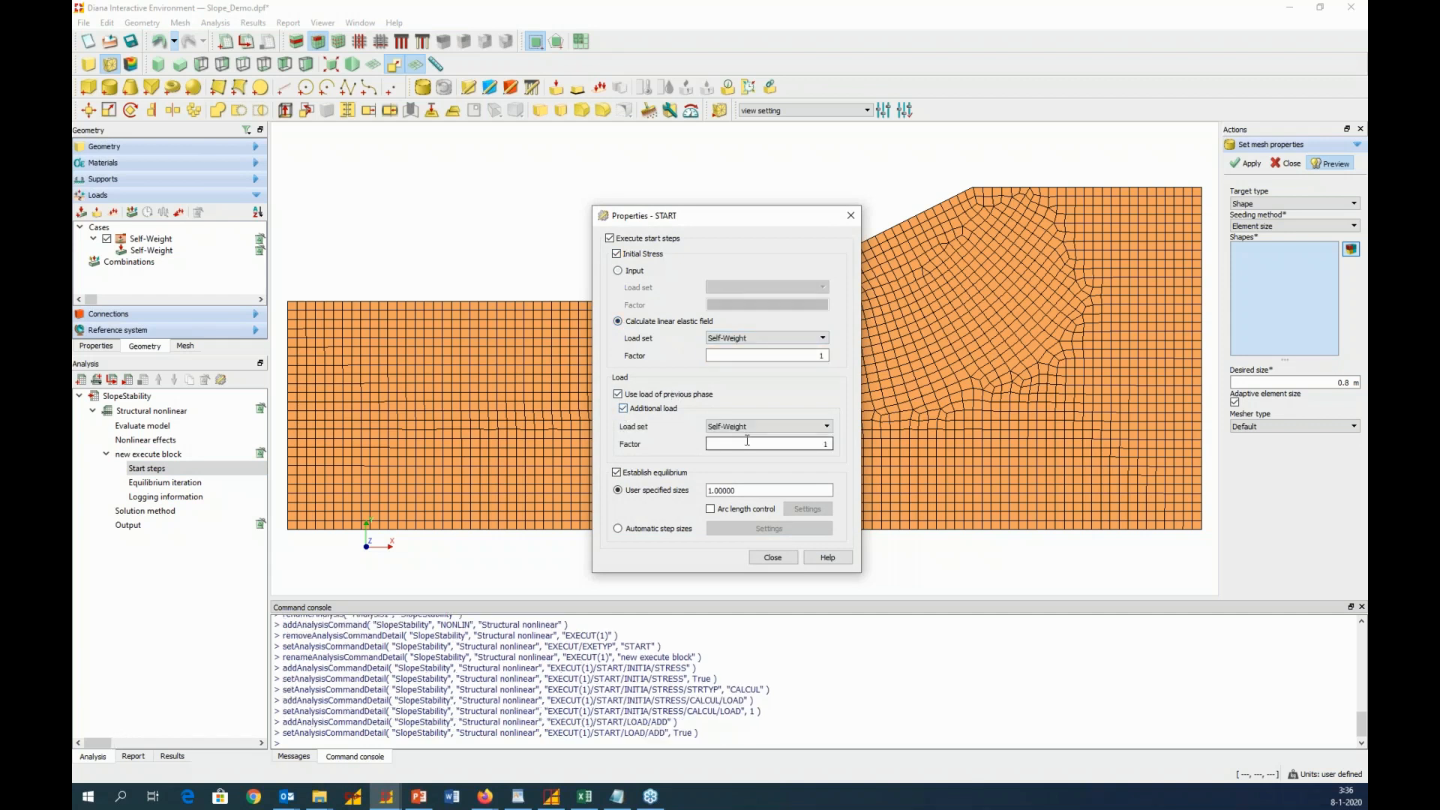
click(618, 395)
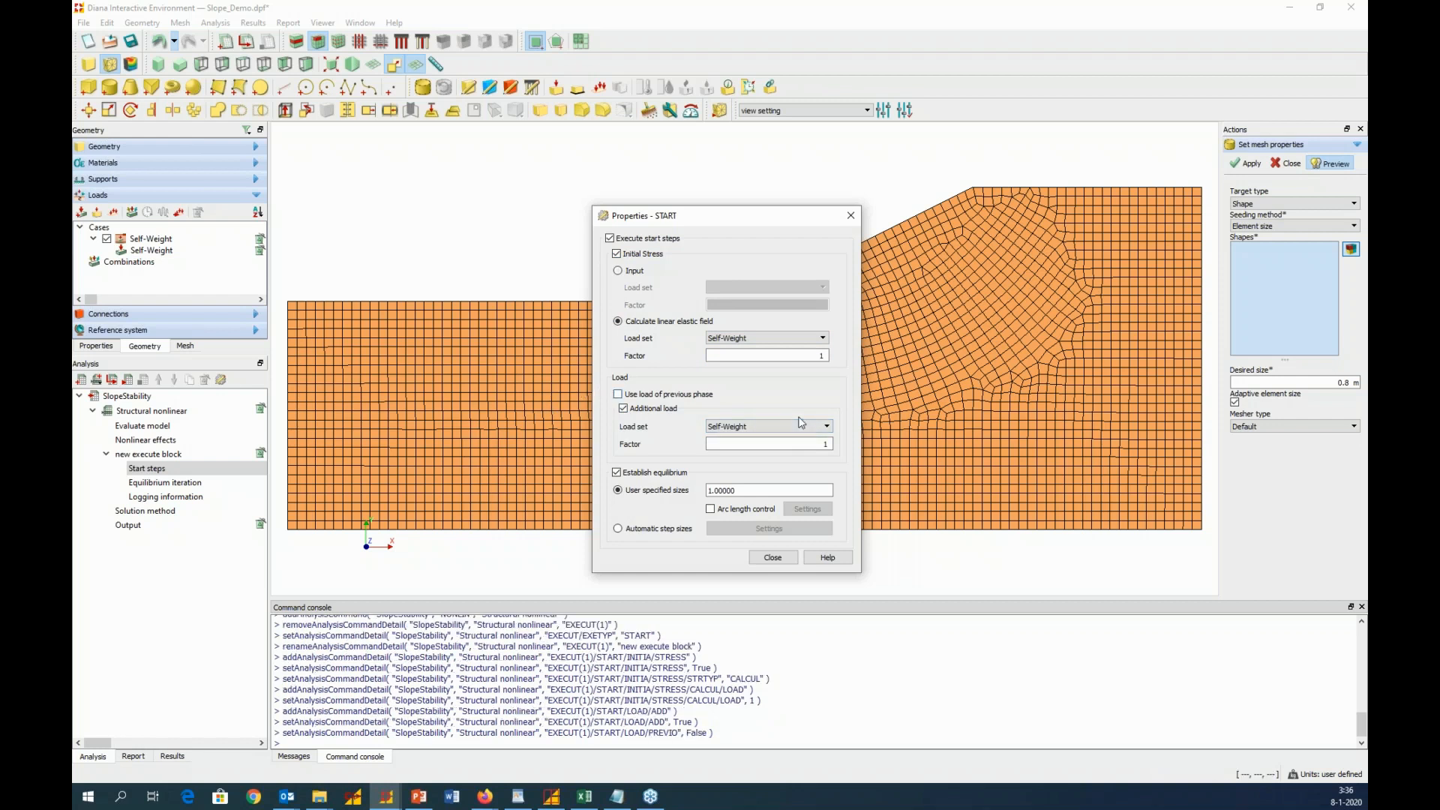
click(781, 560)
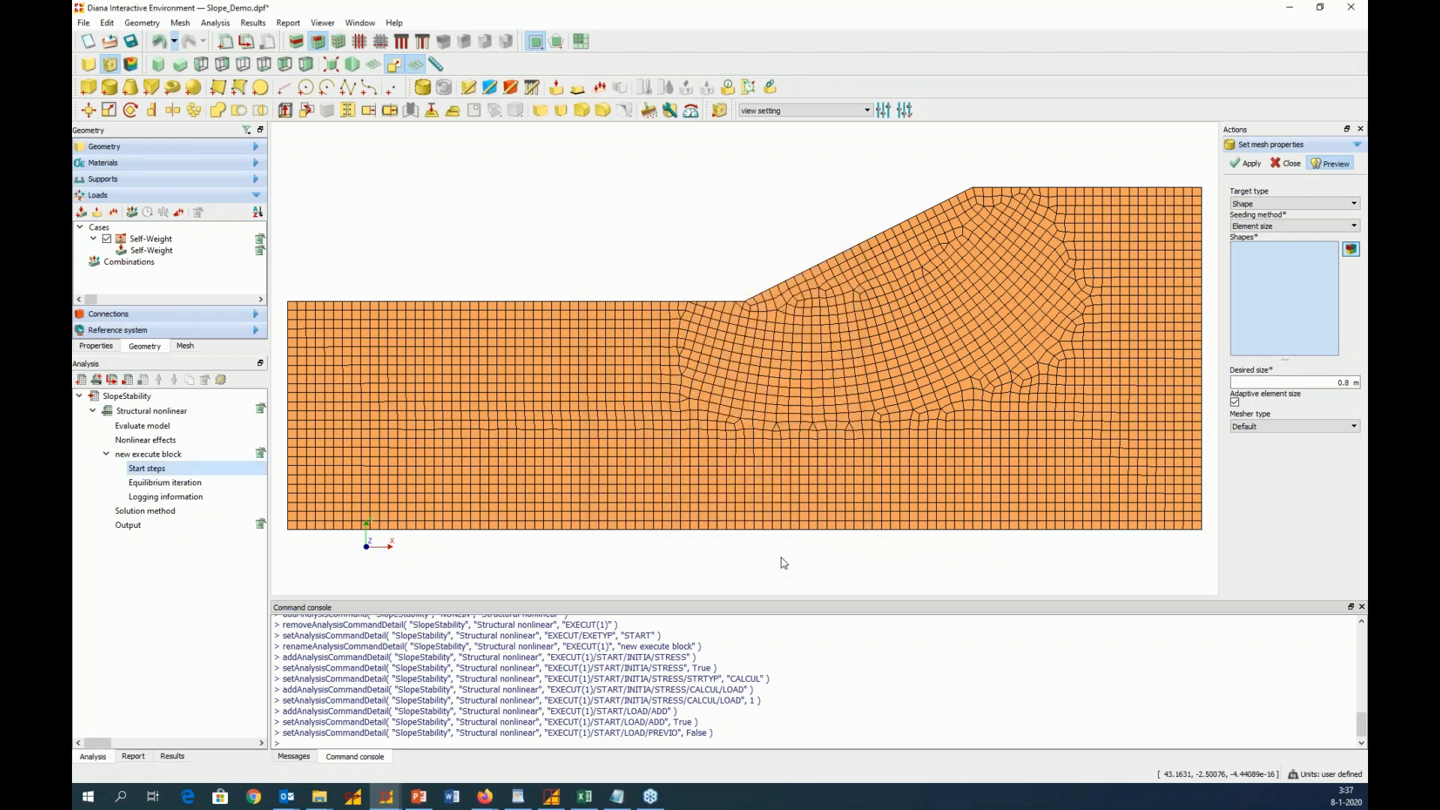
Configure the nonlinear equilibrium iteration with the Secant (Quasi-Newton) method, maximum 50 iterations and no displacement convergence norm
right_click(187, 484)
click(224, 507)
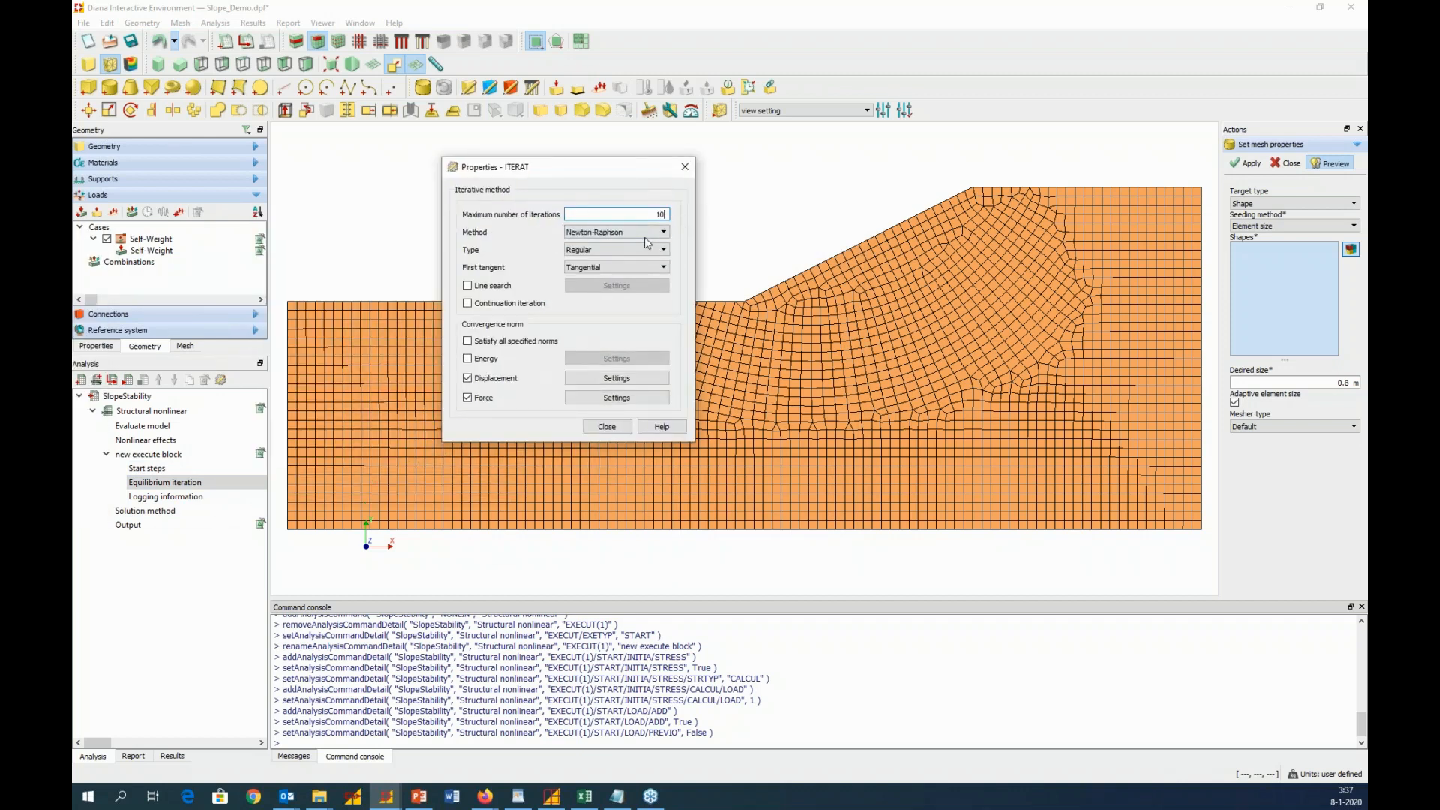
click(645, 234)
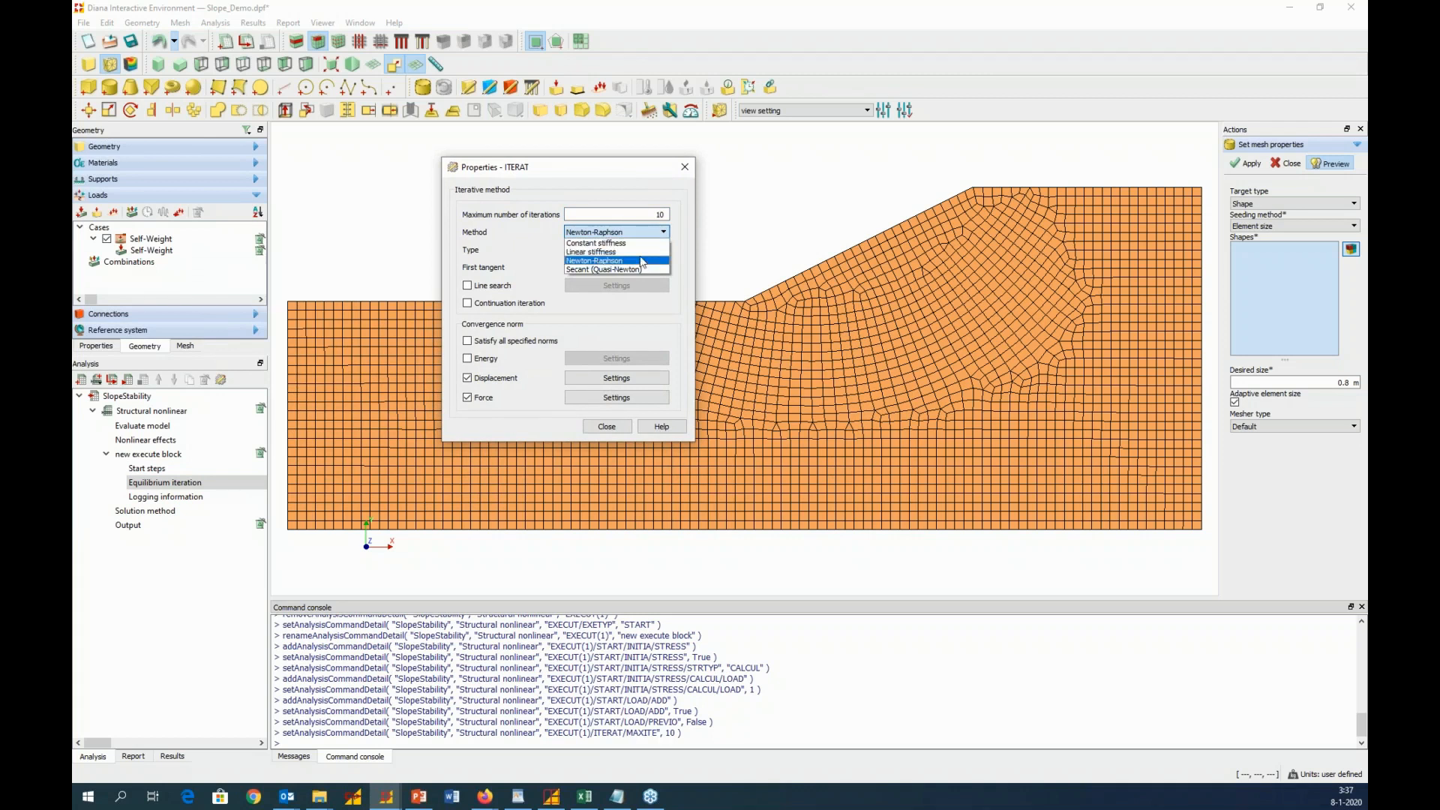
click(642, 269)
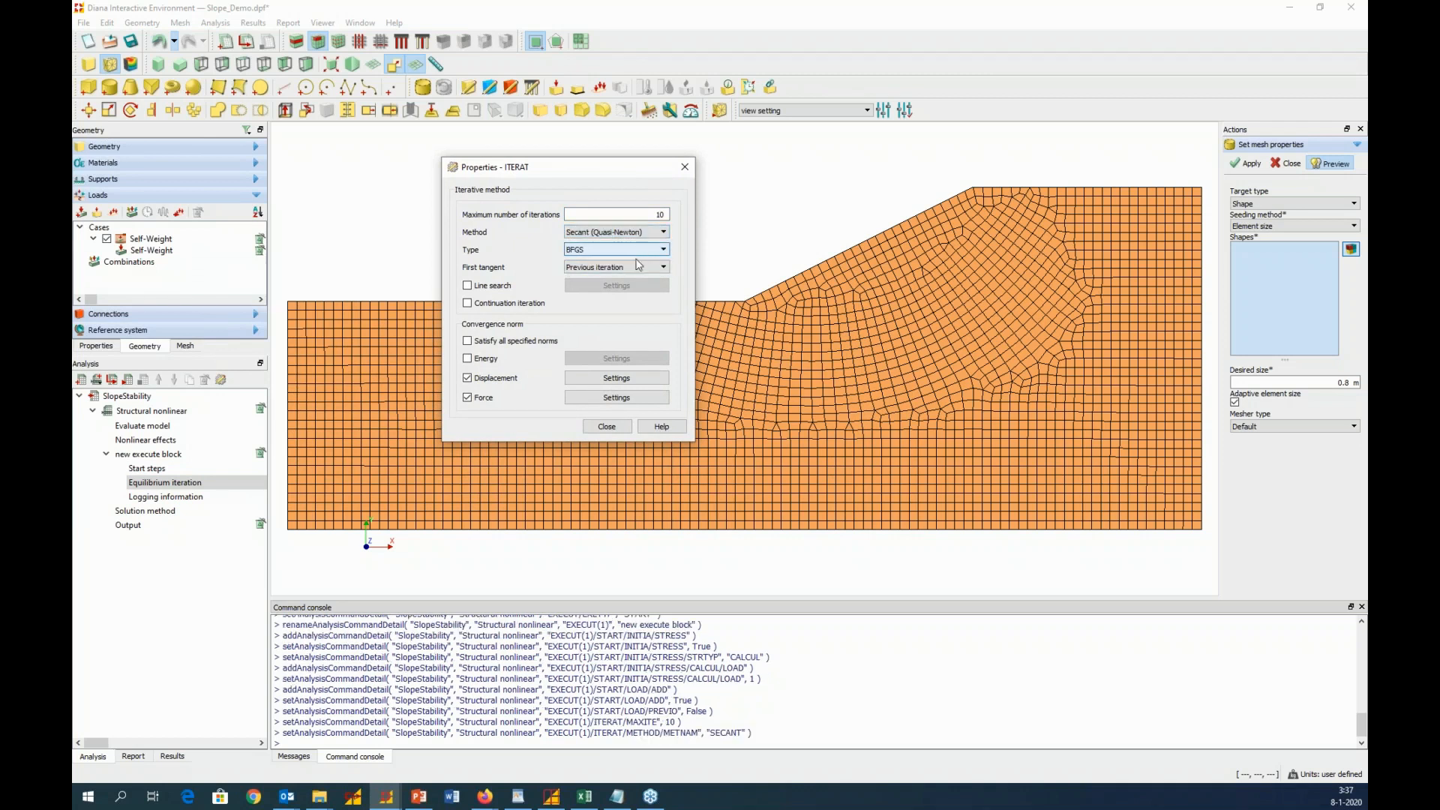
double_click(665, 213)
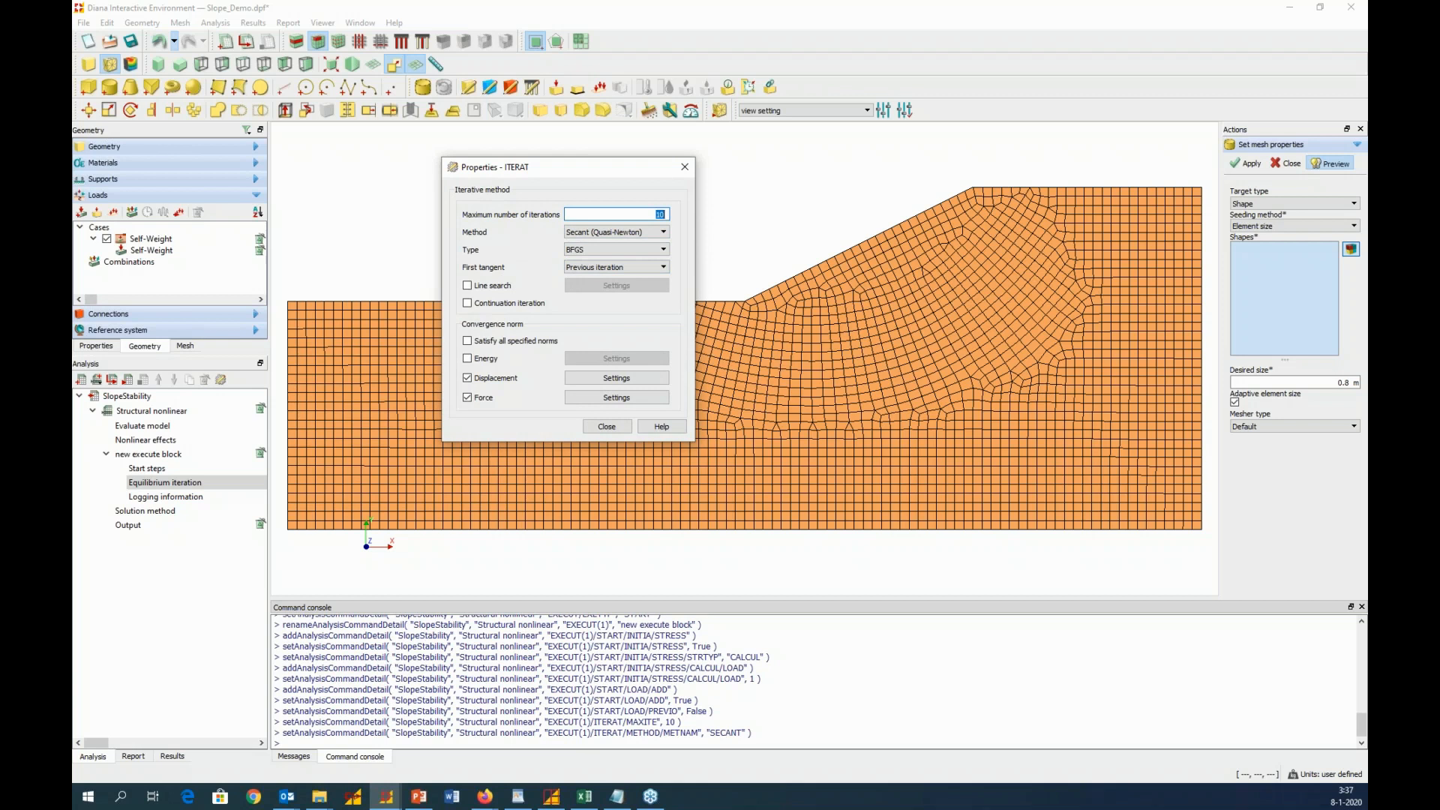
text(50)
click(466, 380)
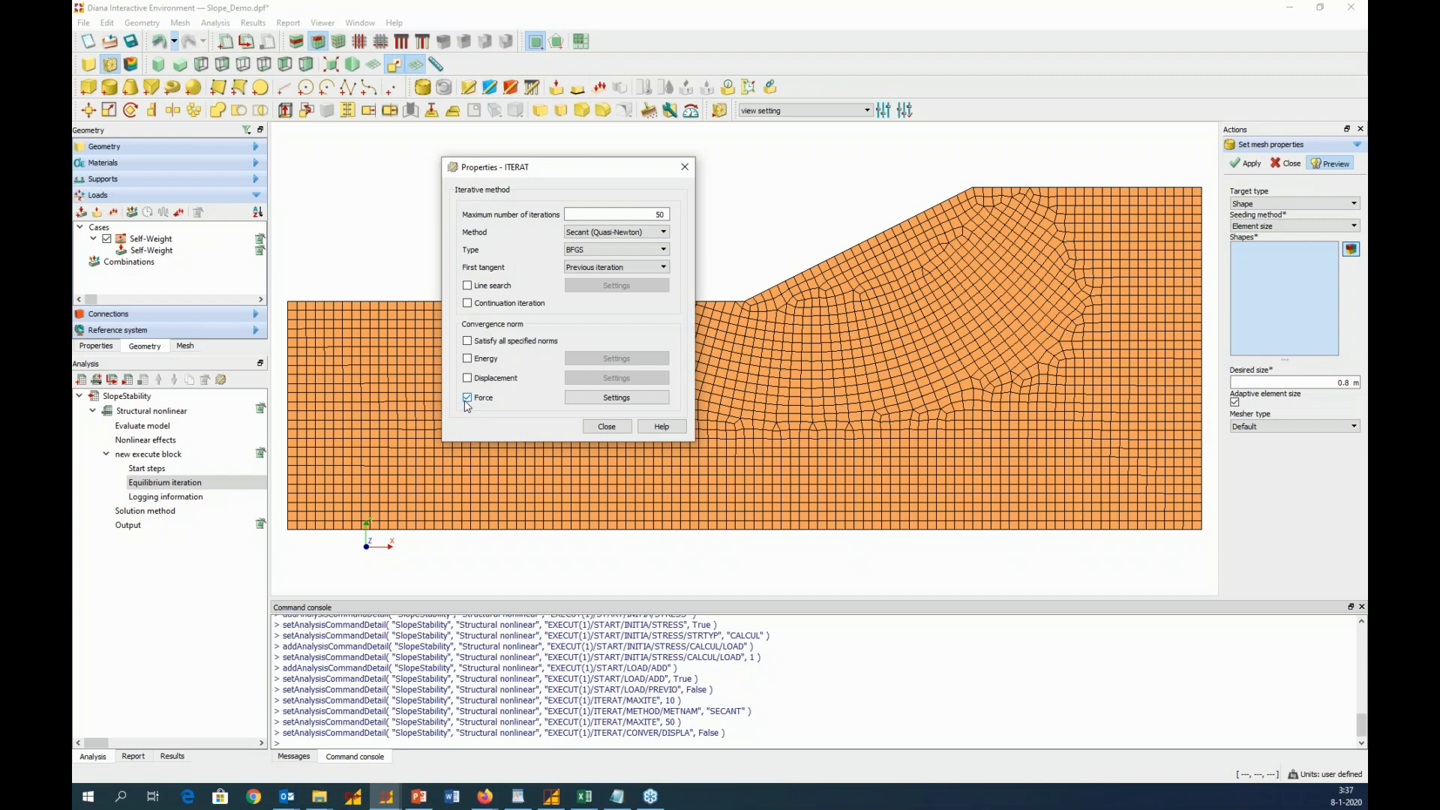
click(606, 427)
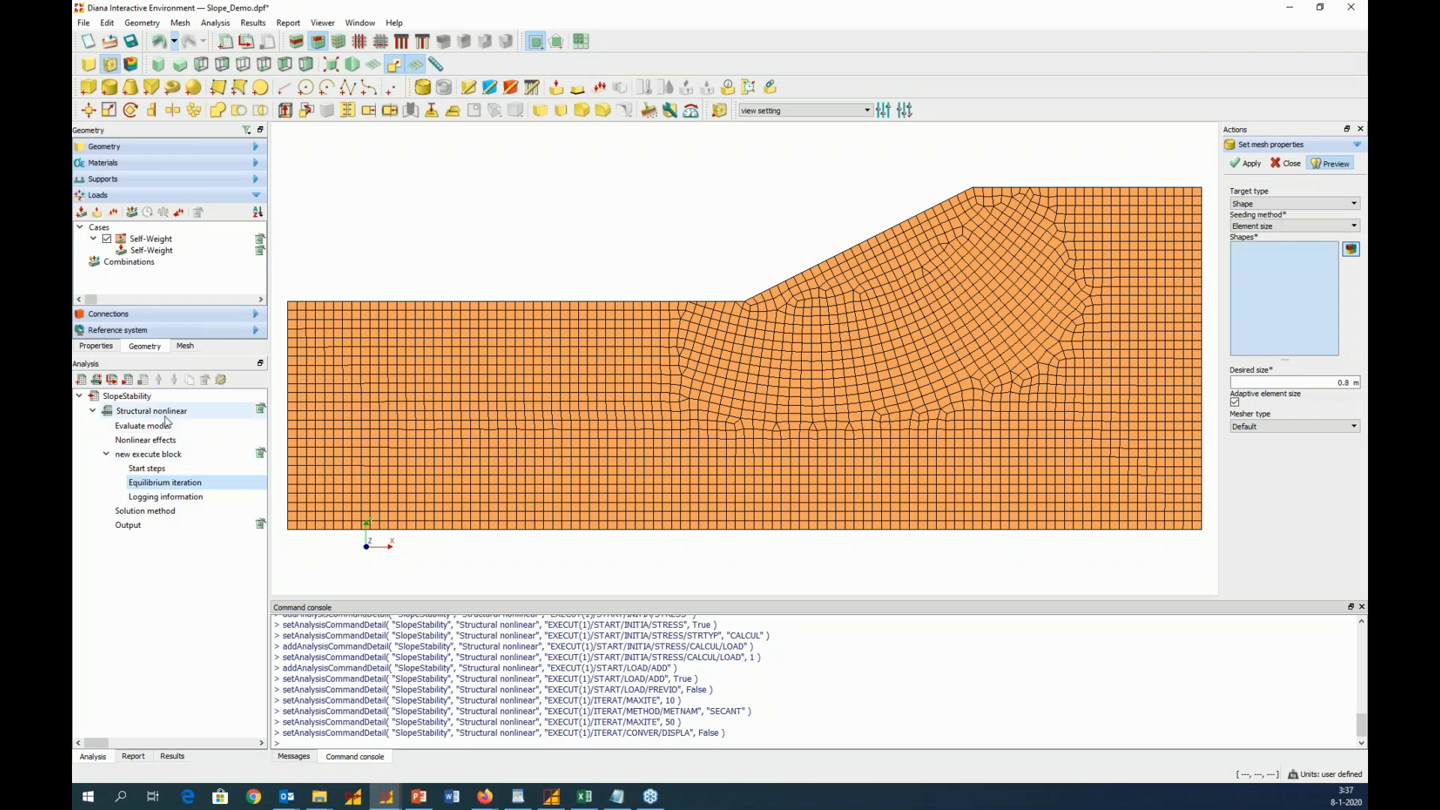
Add a Strength reduction command to the SlopeStability analysis
right_click(138, 397)
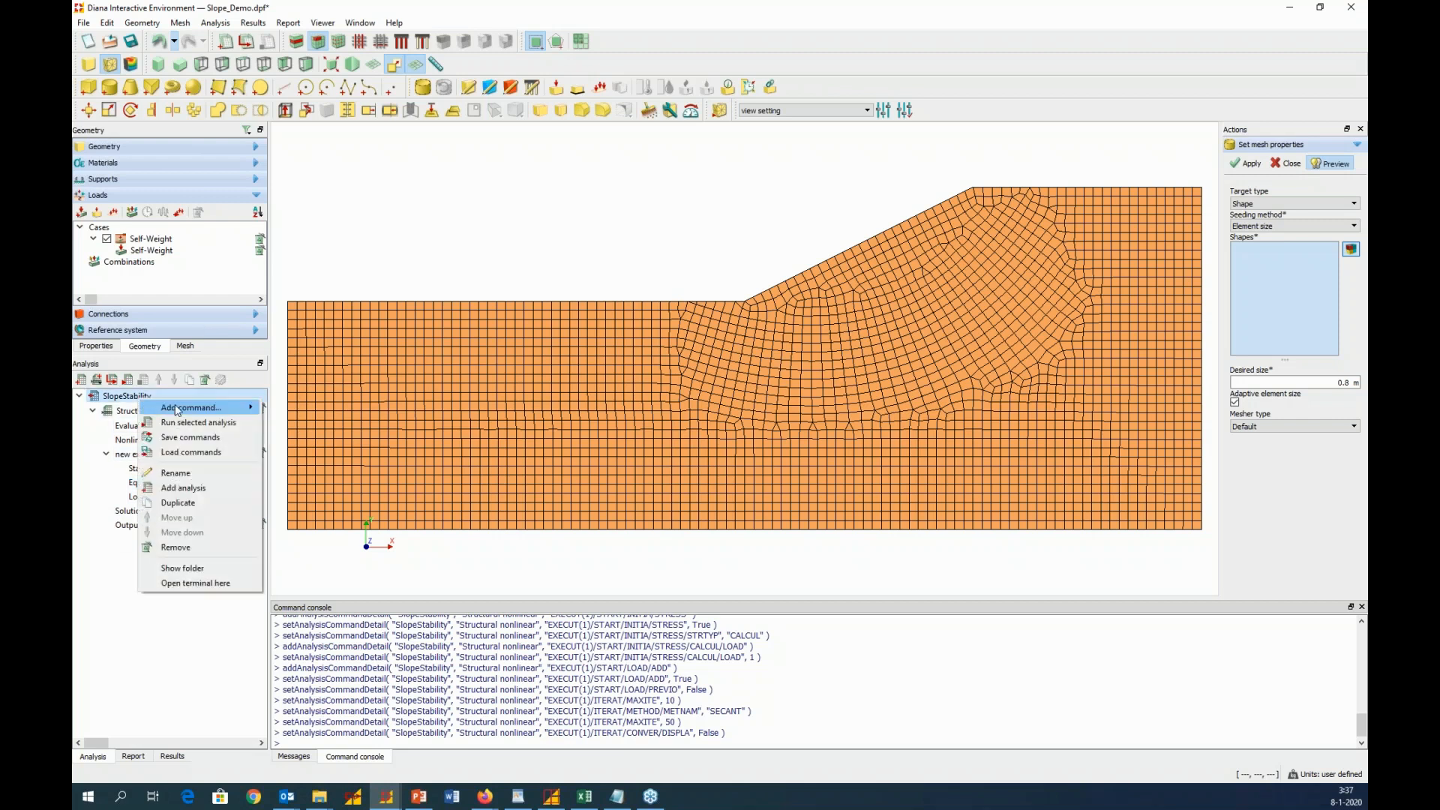
mouse_move(177, 411)
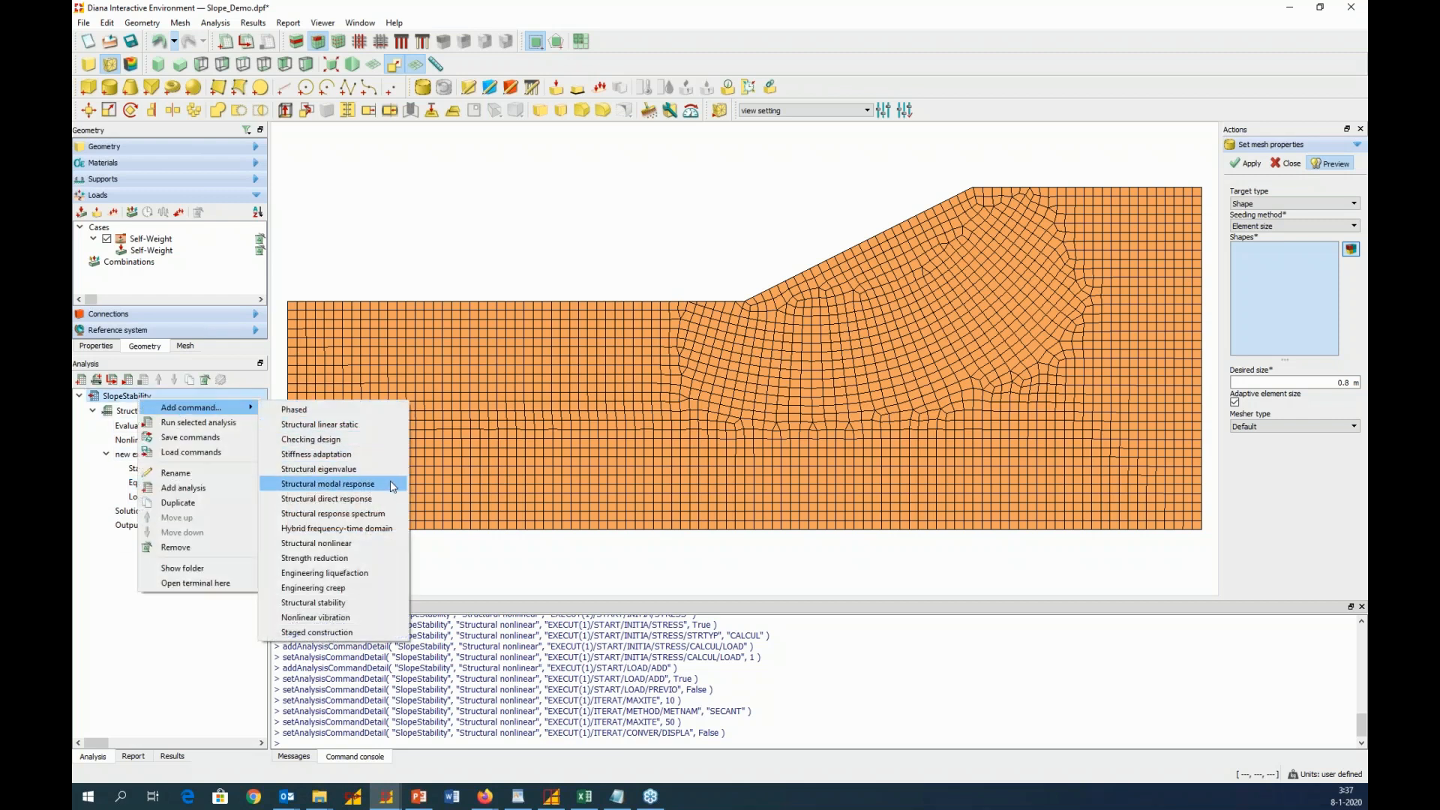
click(354, 559)
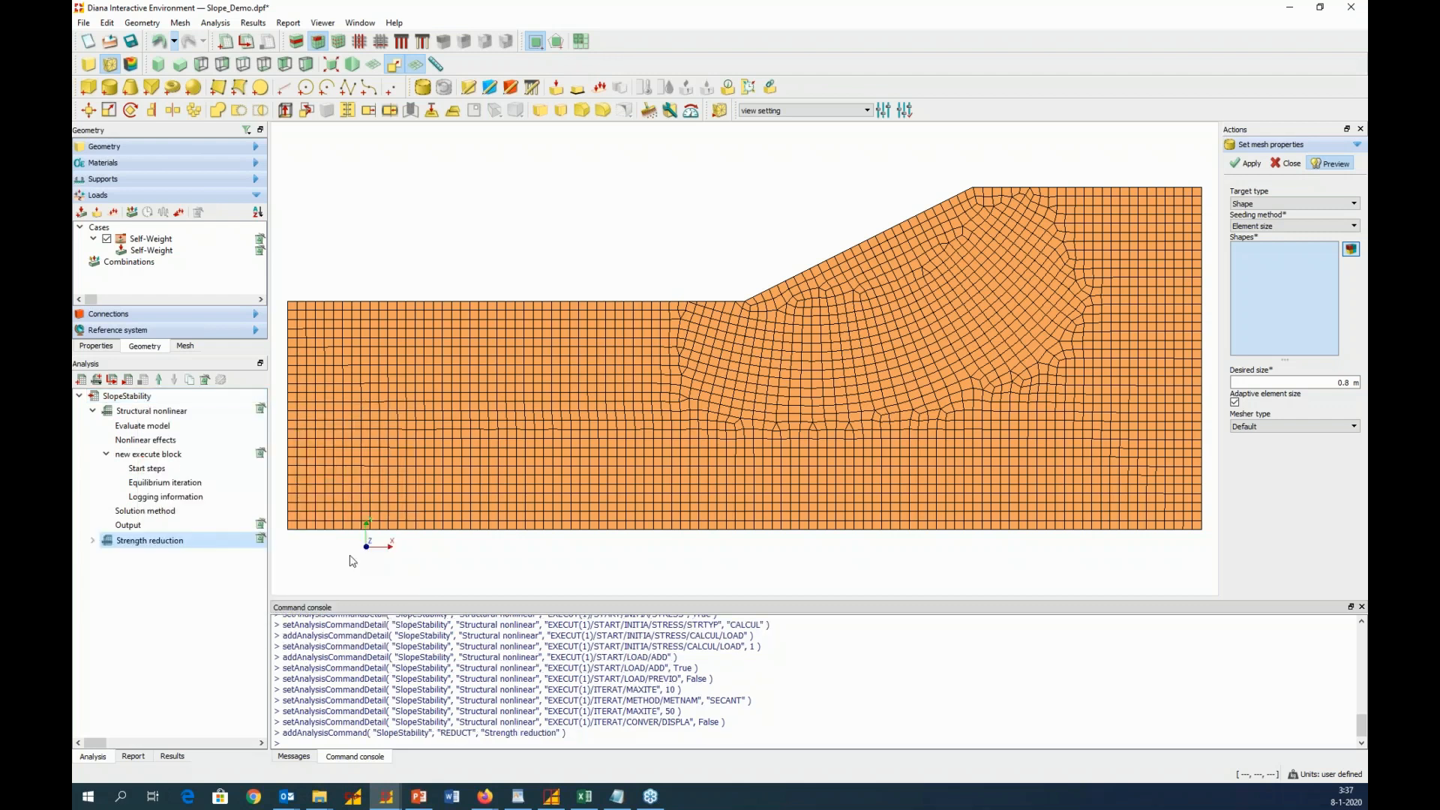
Open the factor of safety settings of the Strength reduction command
click(93, 541)
click(105, 555)
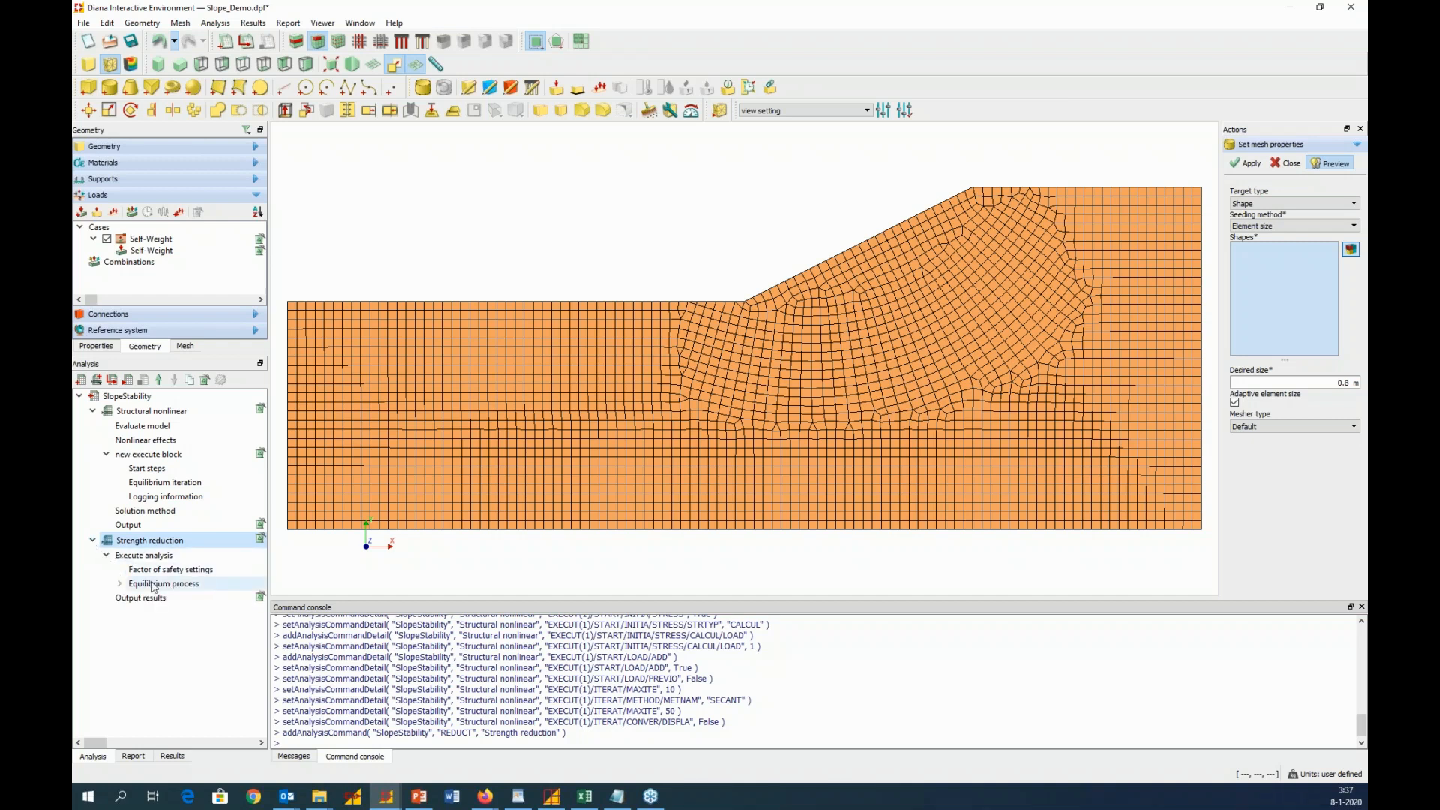
right_click(195, 571)
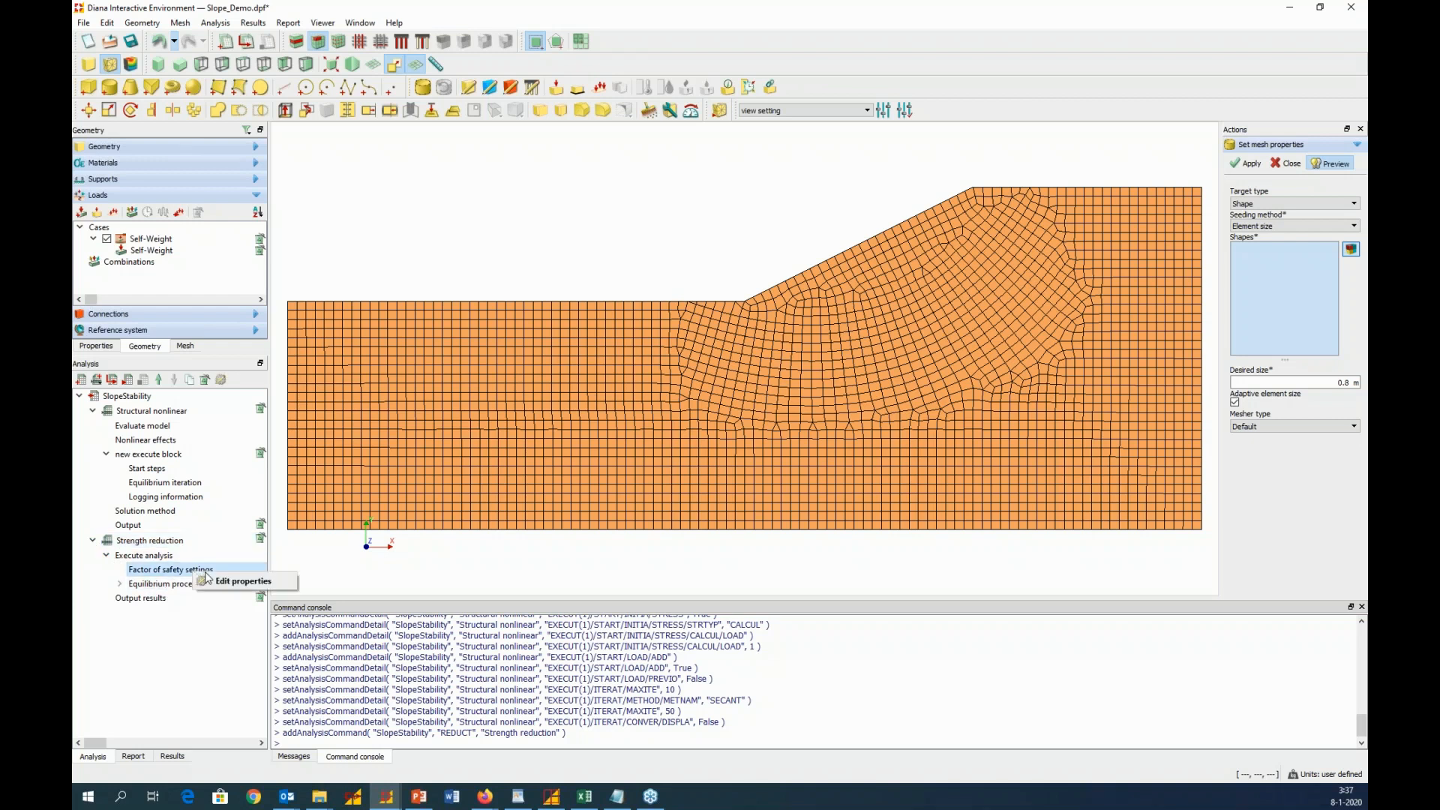
click(239, 581)
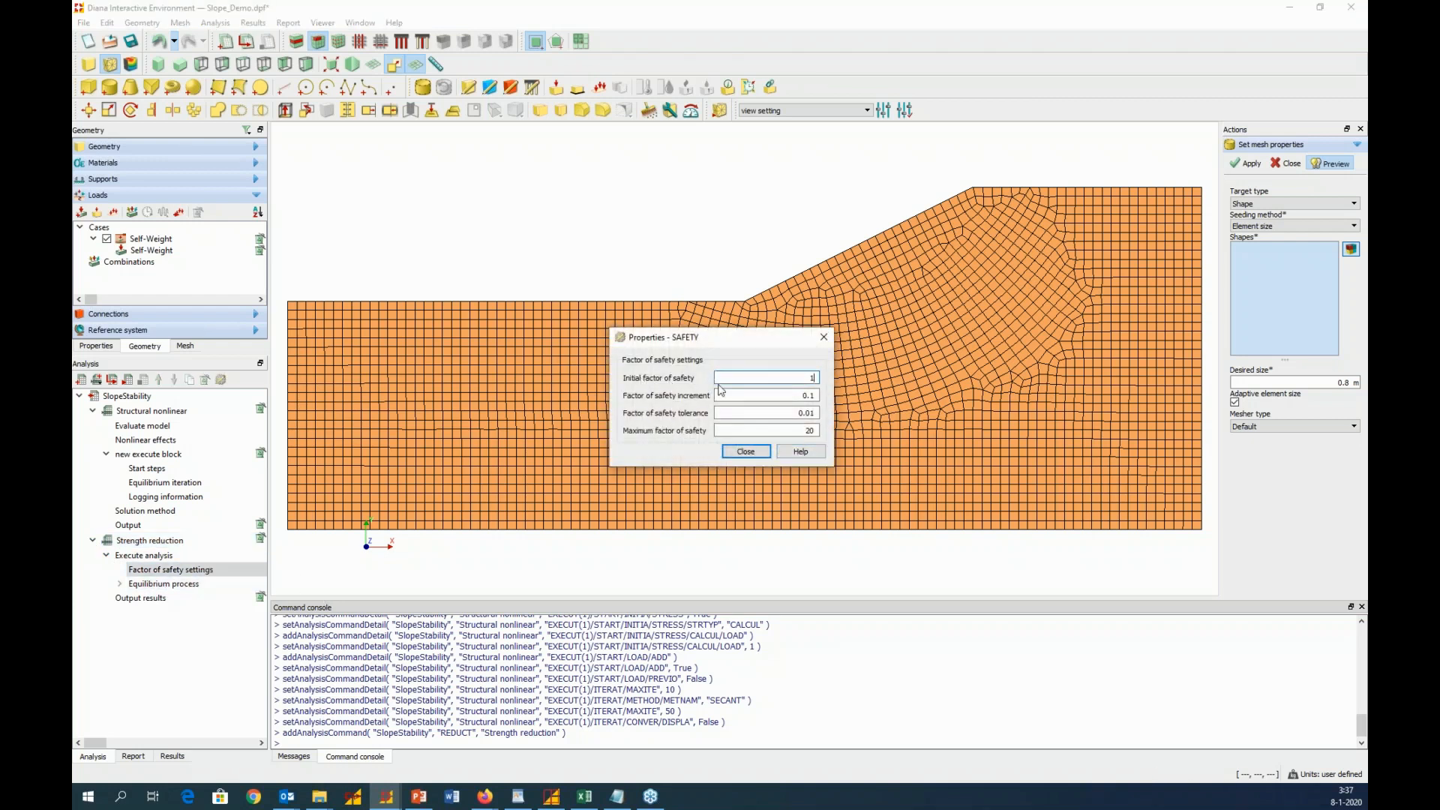
Compare the factor of safety settings with the Strength reduction procedure slide in PowerPoint, then return to Diana and close the settings
click(419, 796)
scroll(788, 540, up, 3)
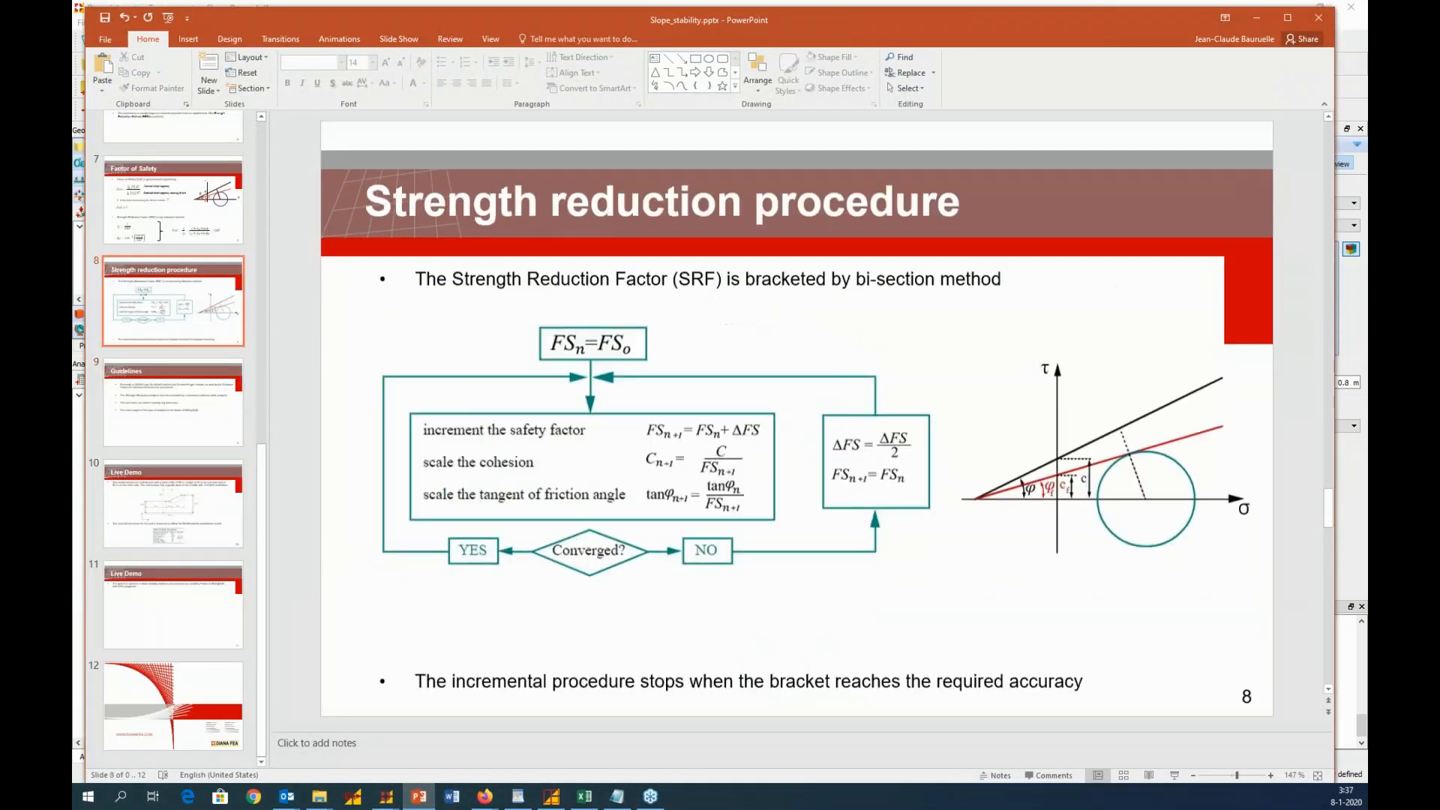
scroll(605, 374, down, 1)
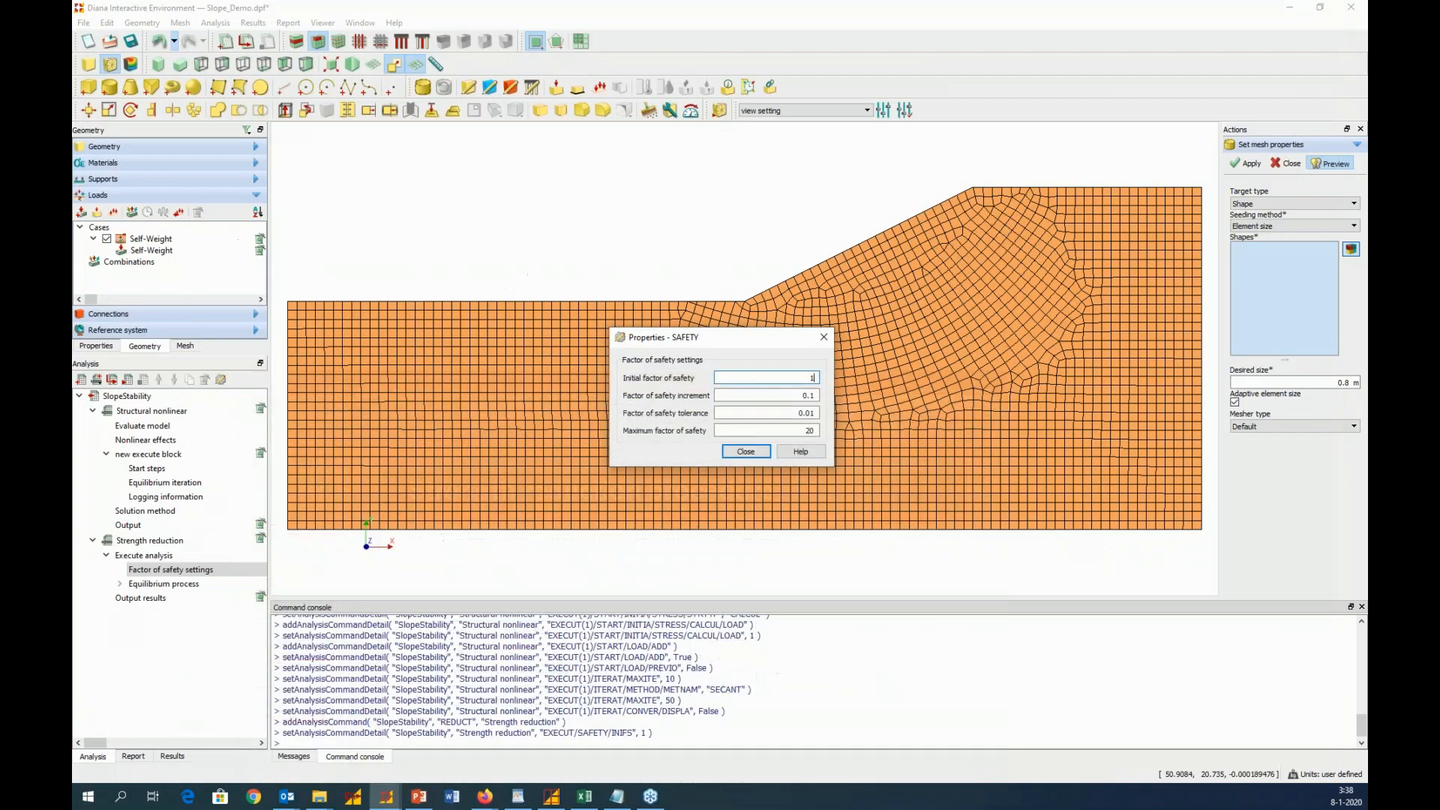
click(1257, 17)
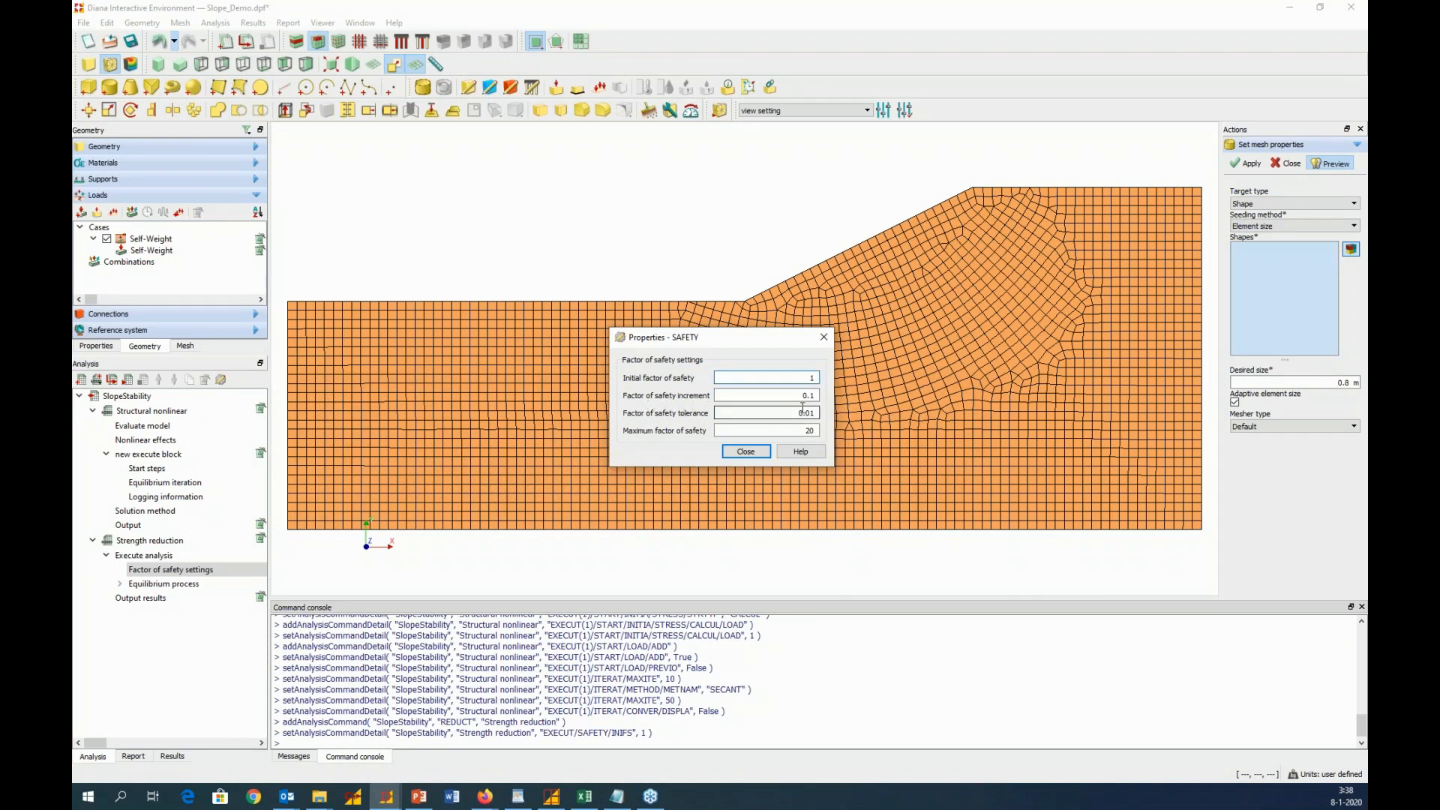
click(428, 796)
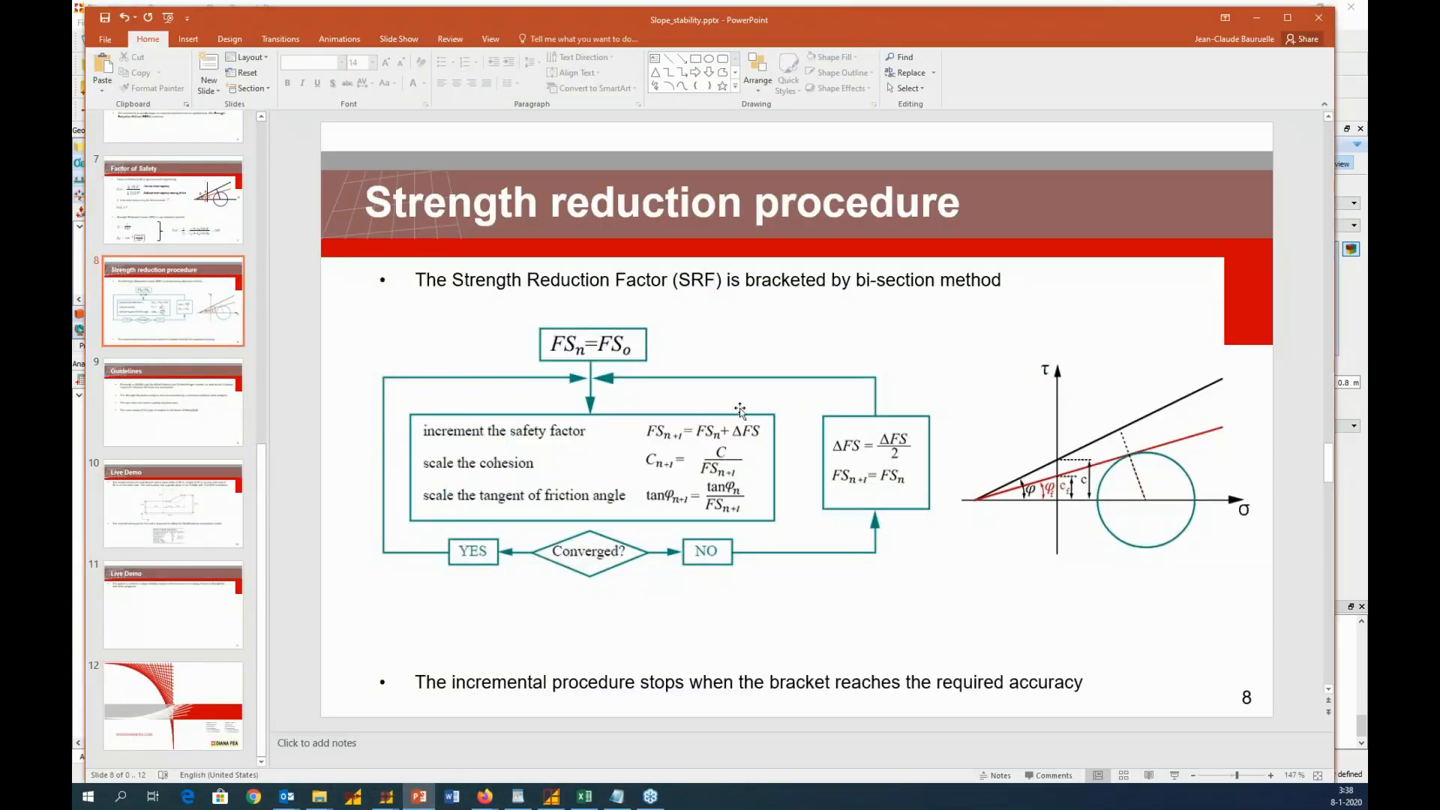
click(1257, 15)
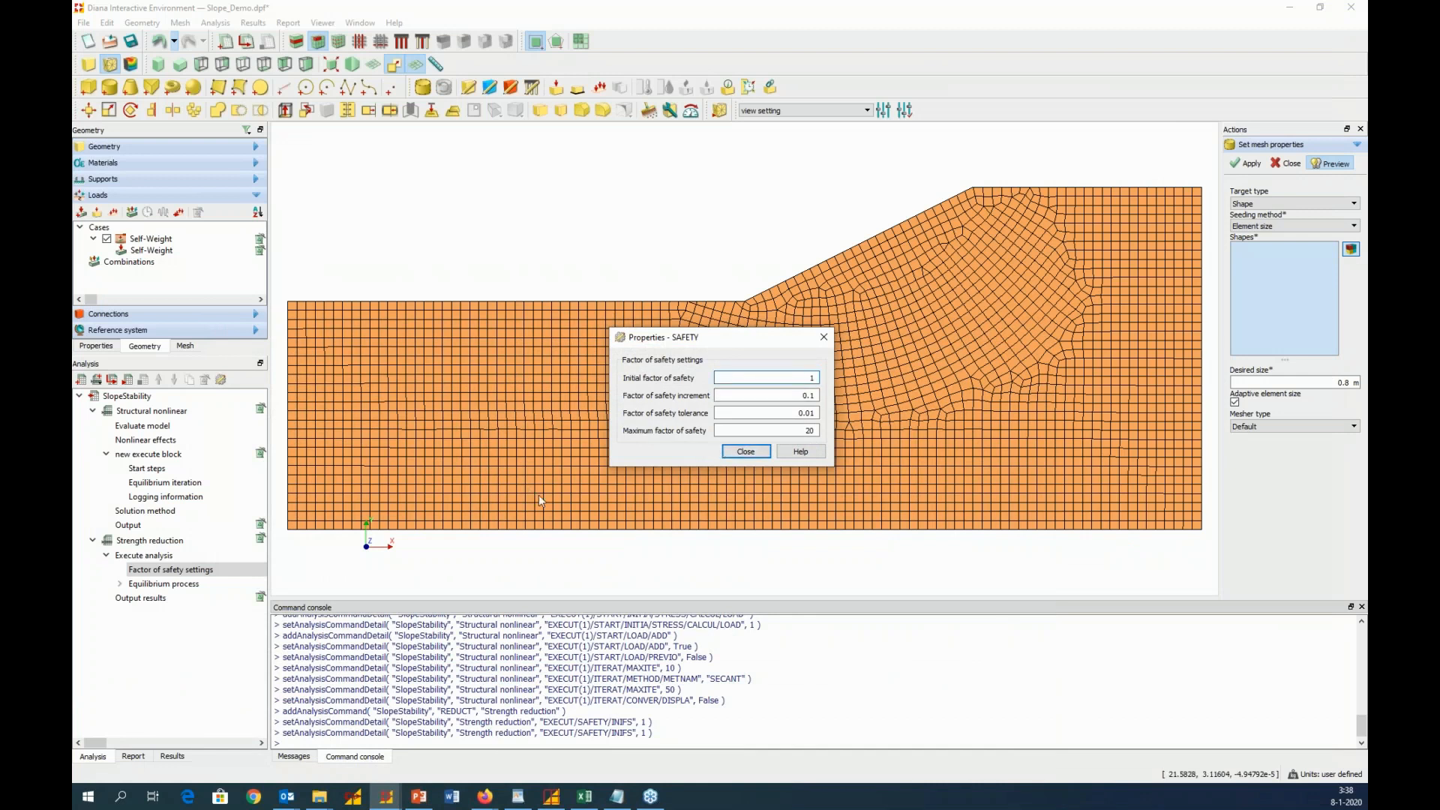
click(760, 453)
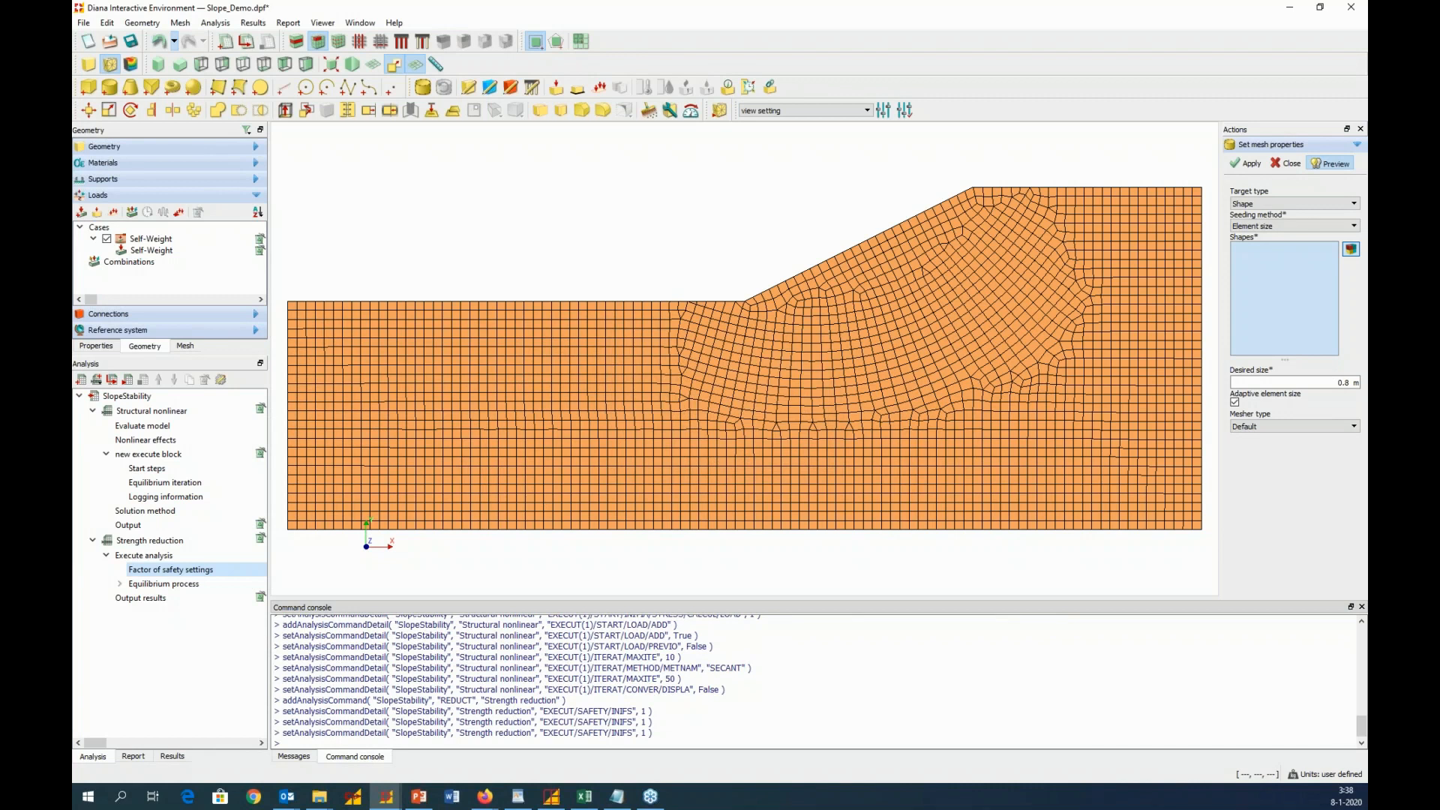
Set the maximum number of iterations to 200 for the Strength reduction equilibrium iteration
click(119, 584)
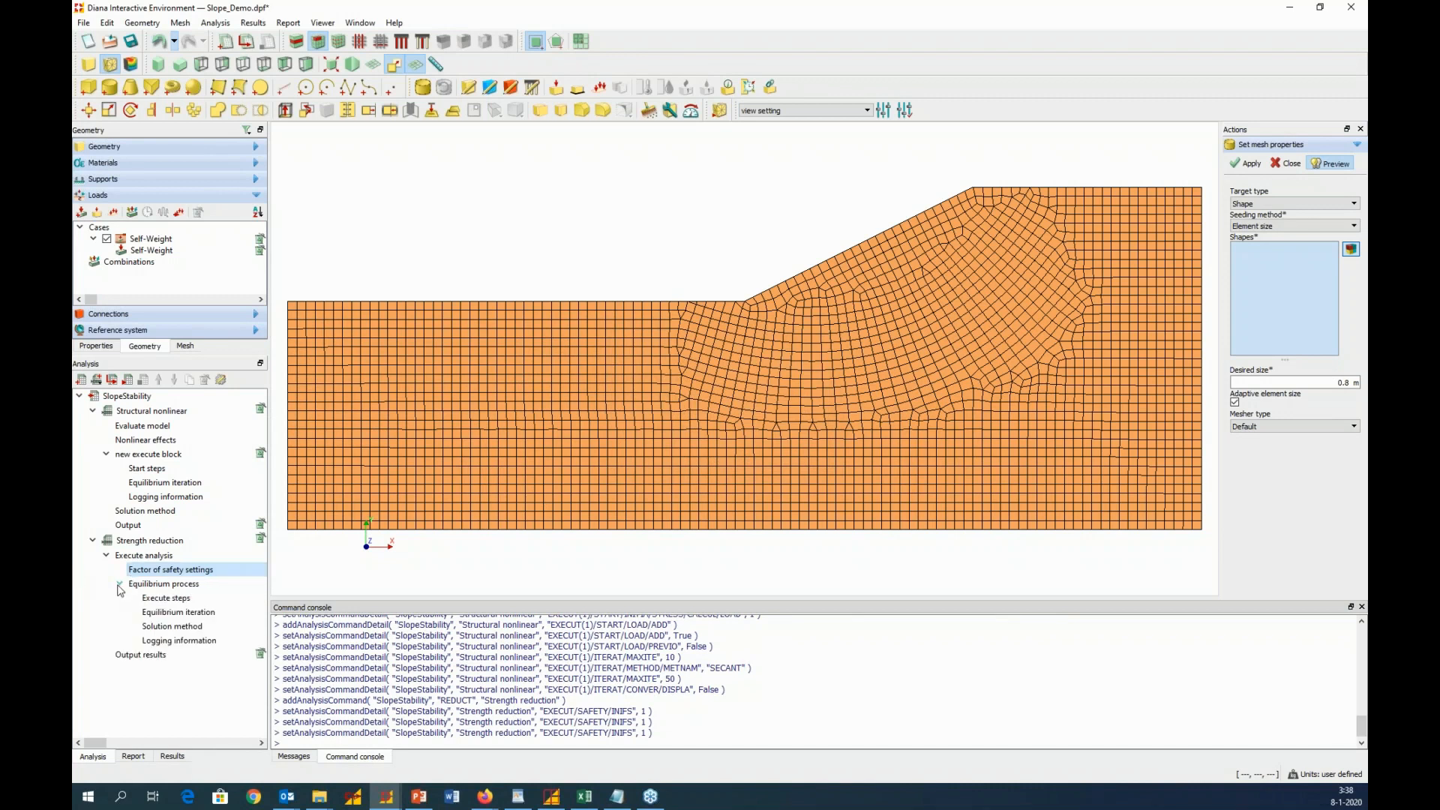
right_click(175, 614)
click(229, 639)
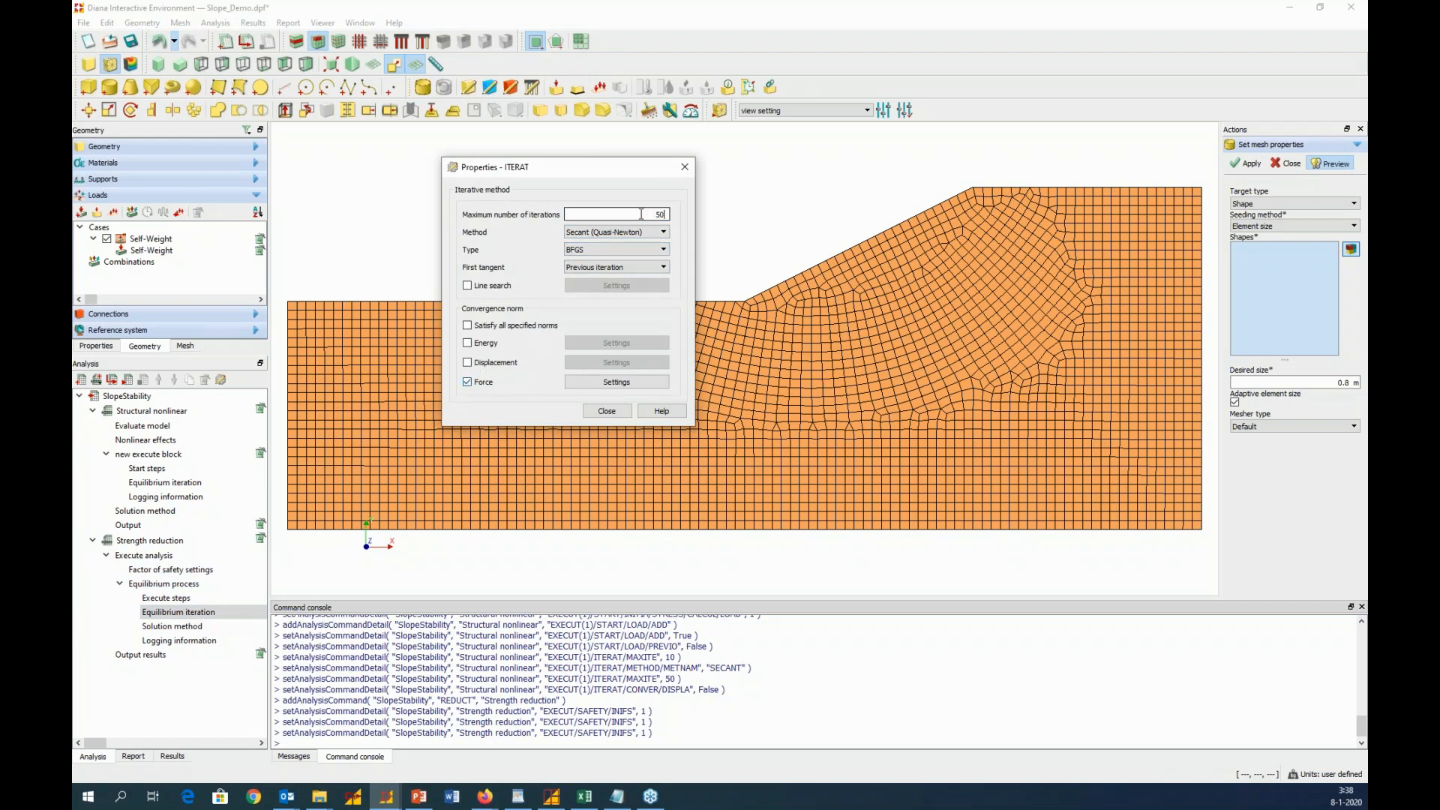
drag(641, 214, 675, 214)
text(200)
click(605, 412)
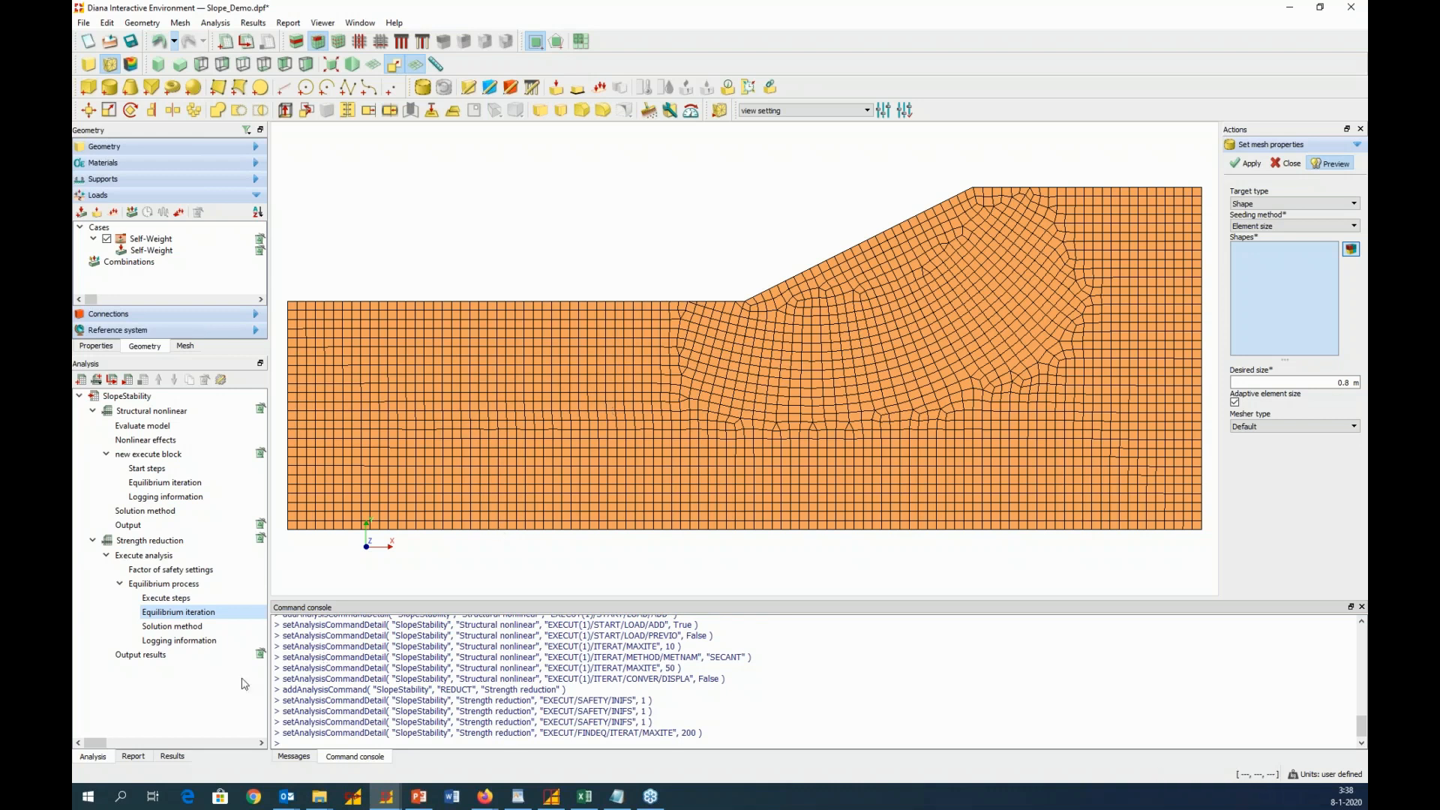
Switch the Strength reduction output results to user selection and add the total global translational displacements
right_click(165, 657)
click(194, 670)
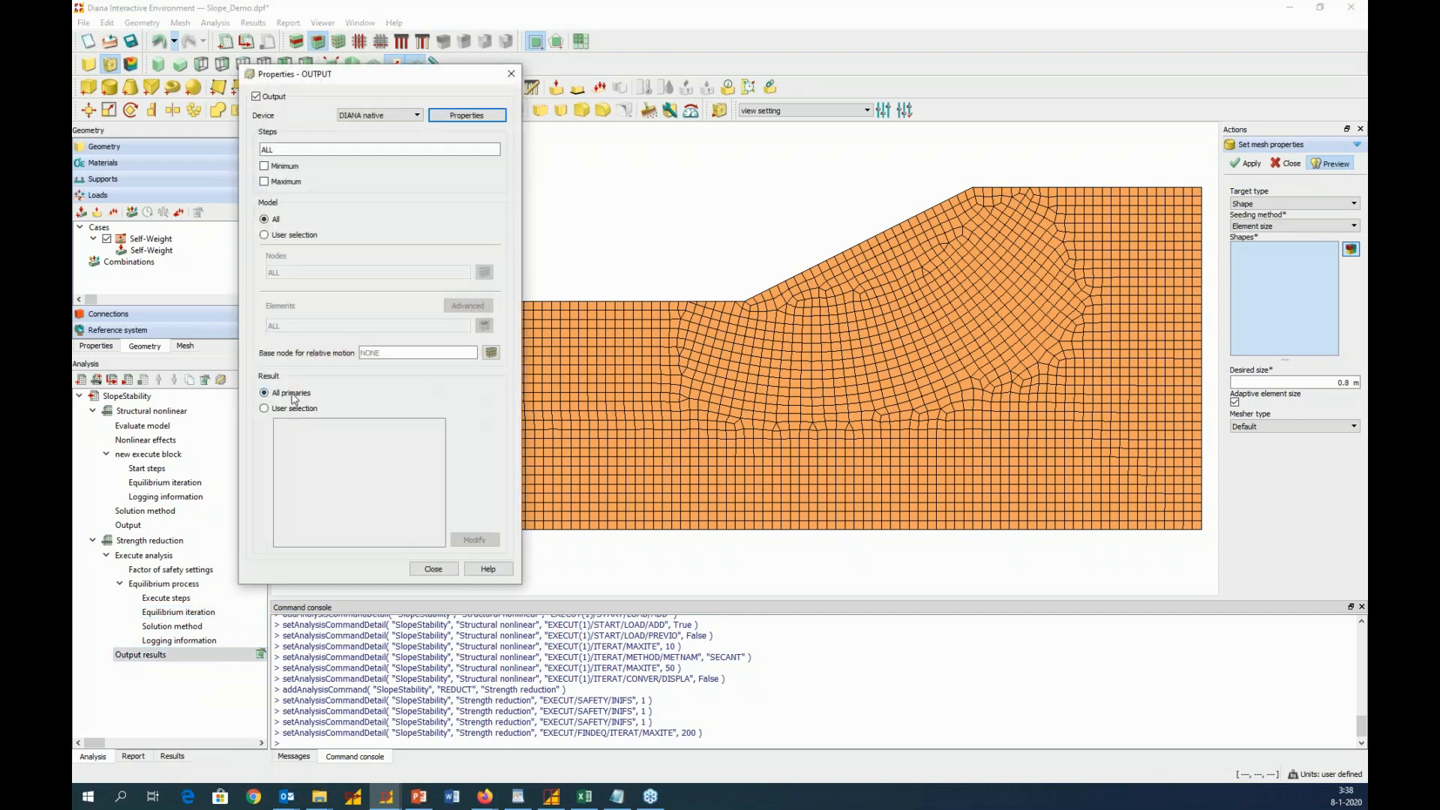
click(268, 410)
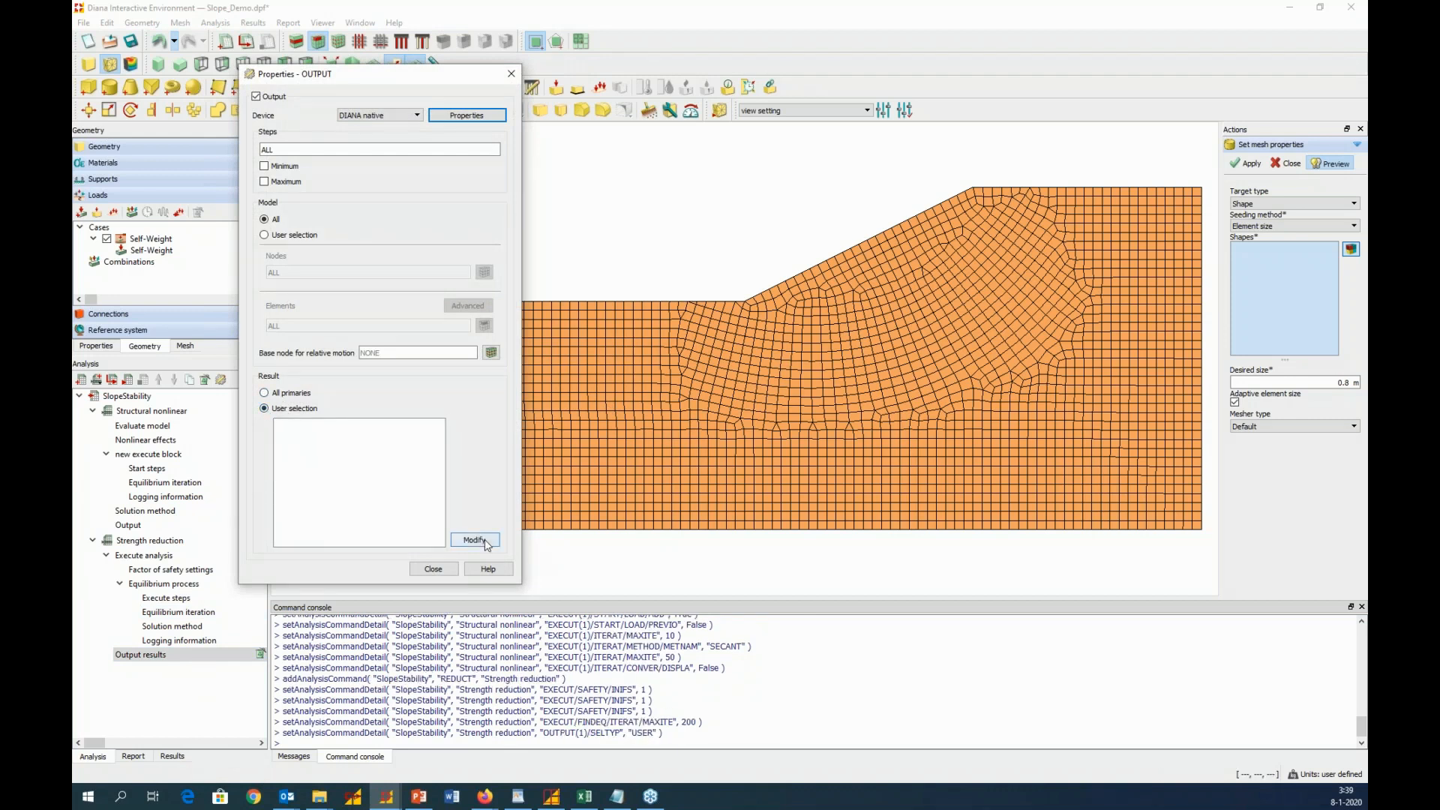
click(483, 541)
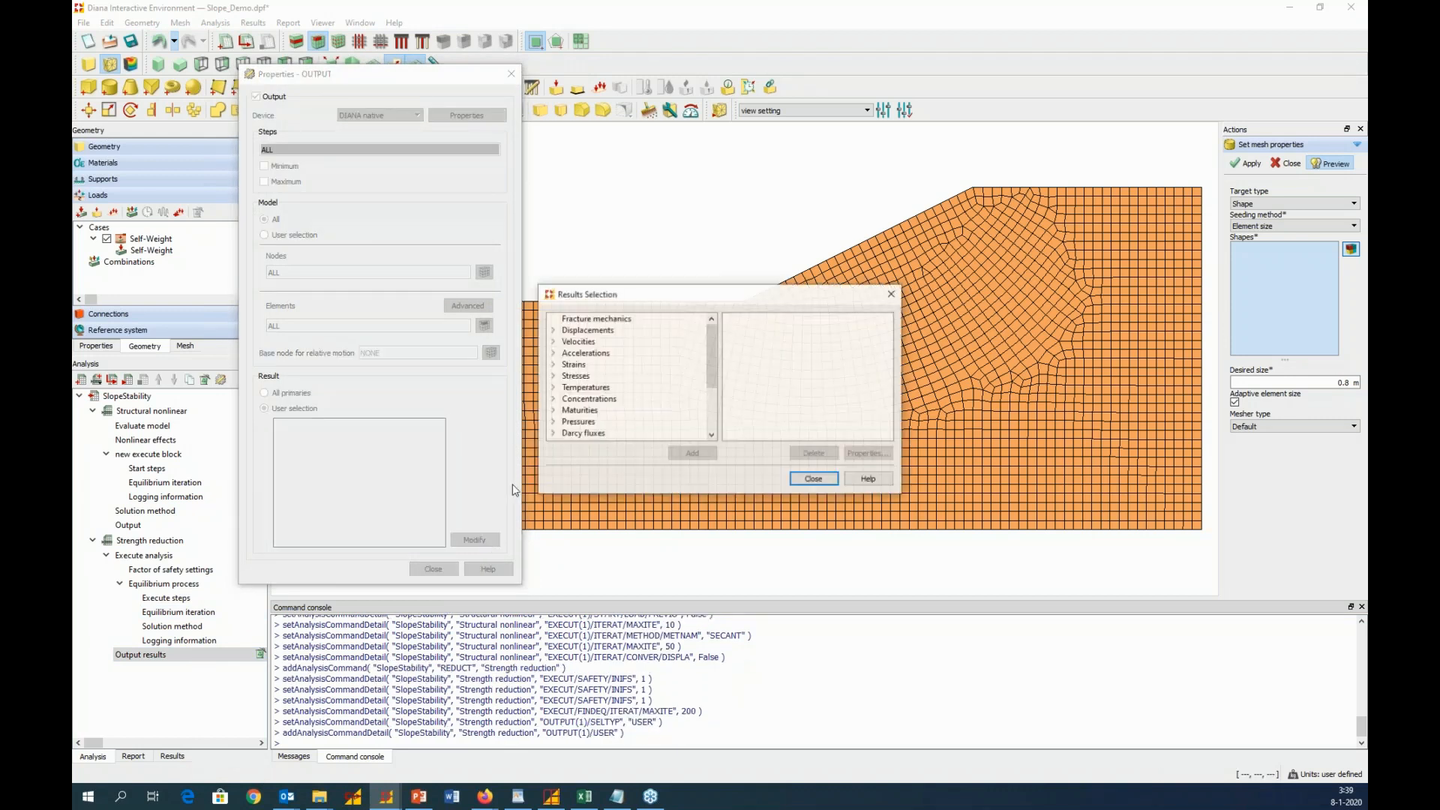
click(553, 330)
click(588, 330)
click(693, 453)
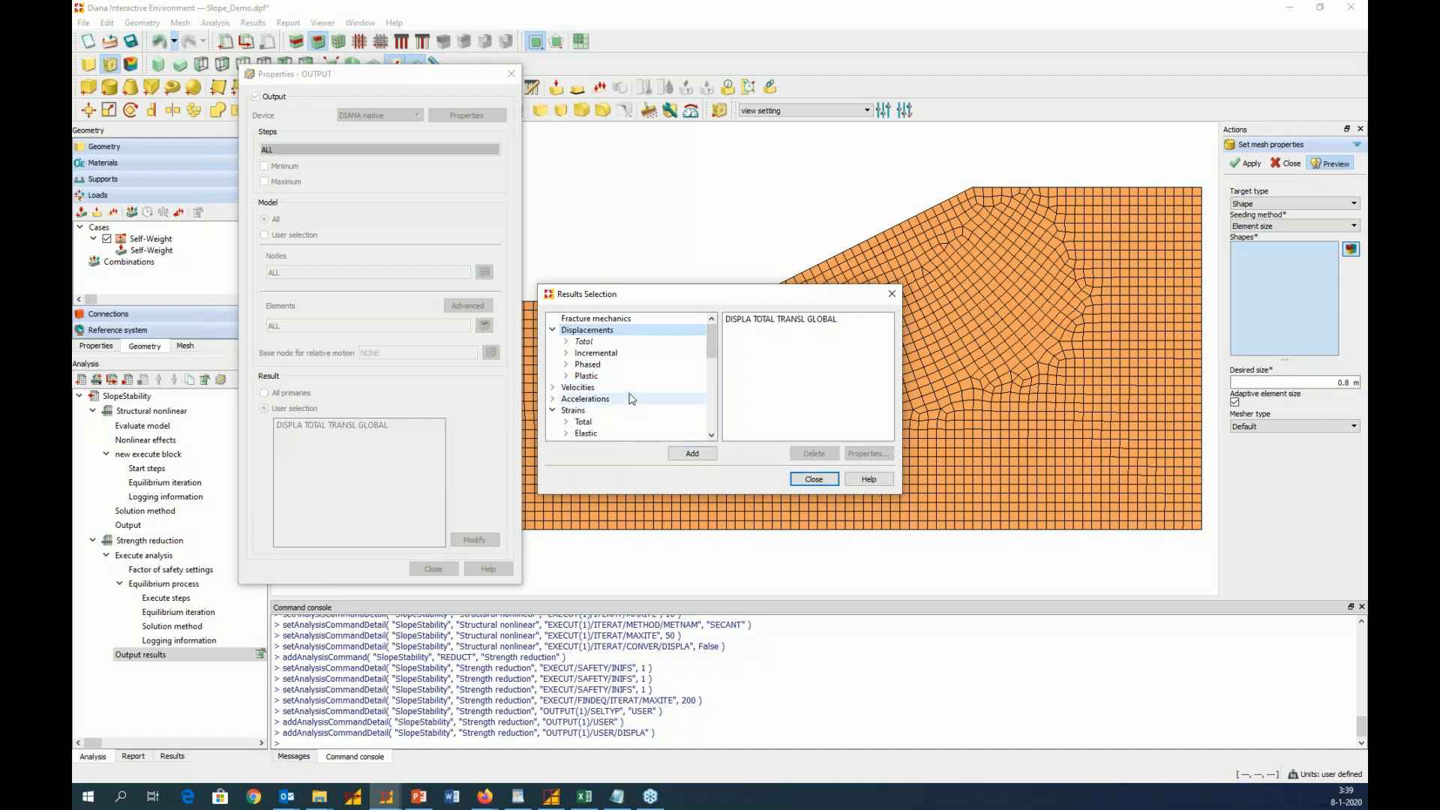
Add the total Green-Lagrange principal strains to the Strength reduction output results and close the output properties
click(565, 422)
click(583, 389)
double_click(587, 398)
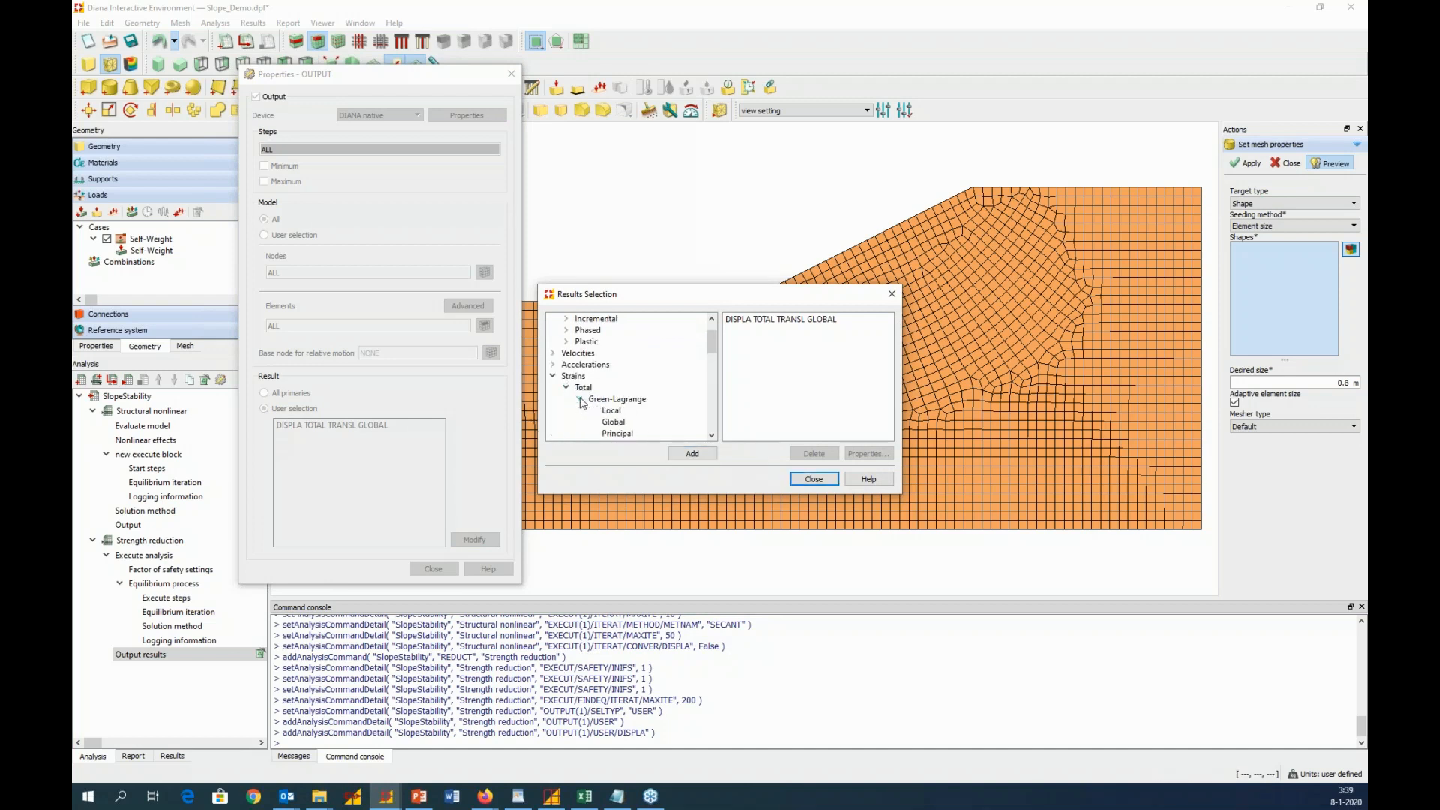
scroll(607, 402, down, 1)
click(621, 401)
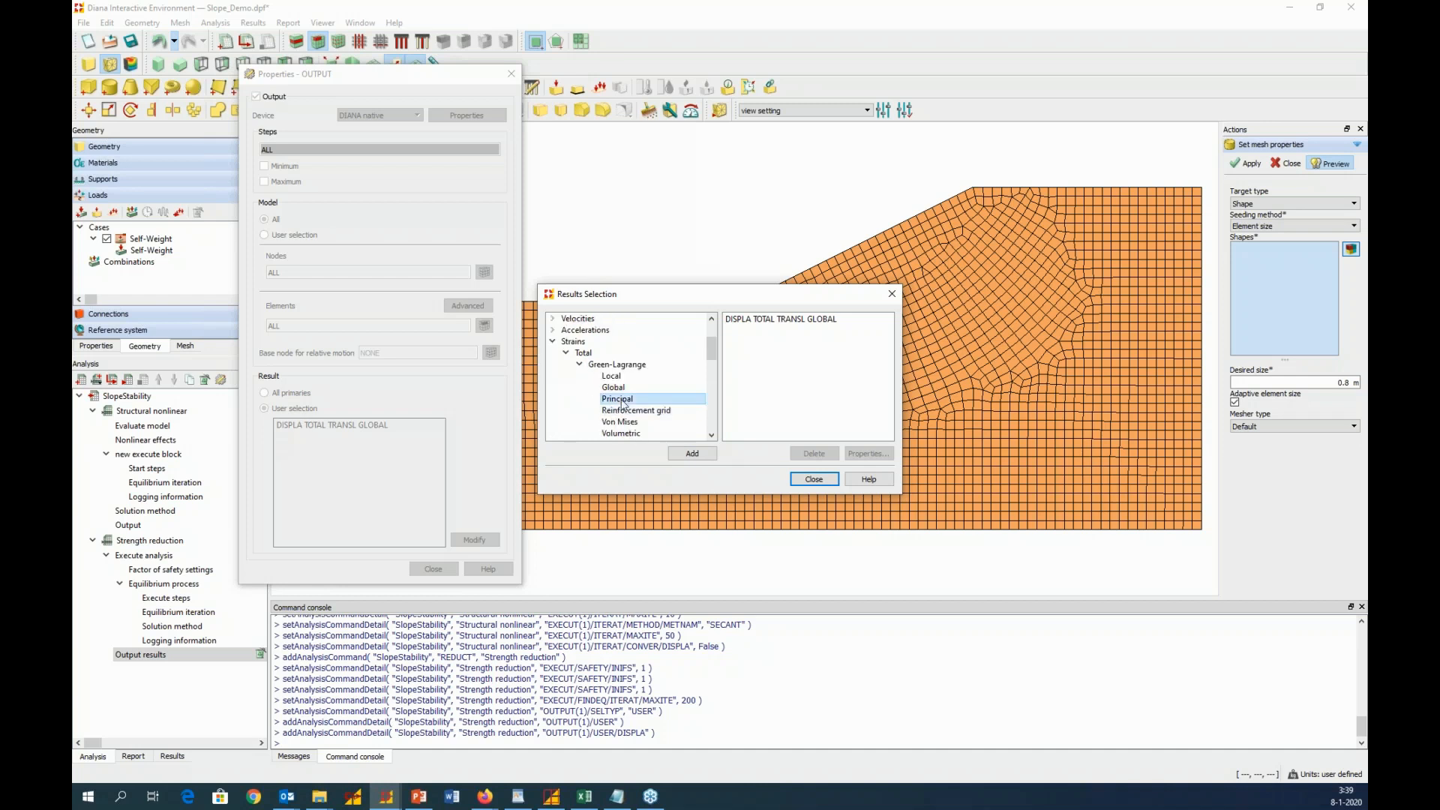
click(700, 455)
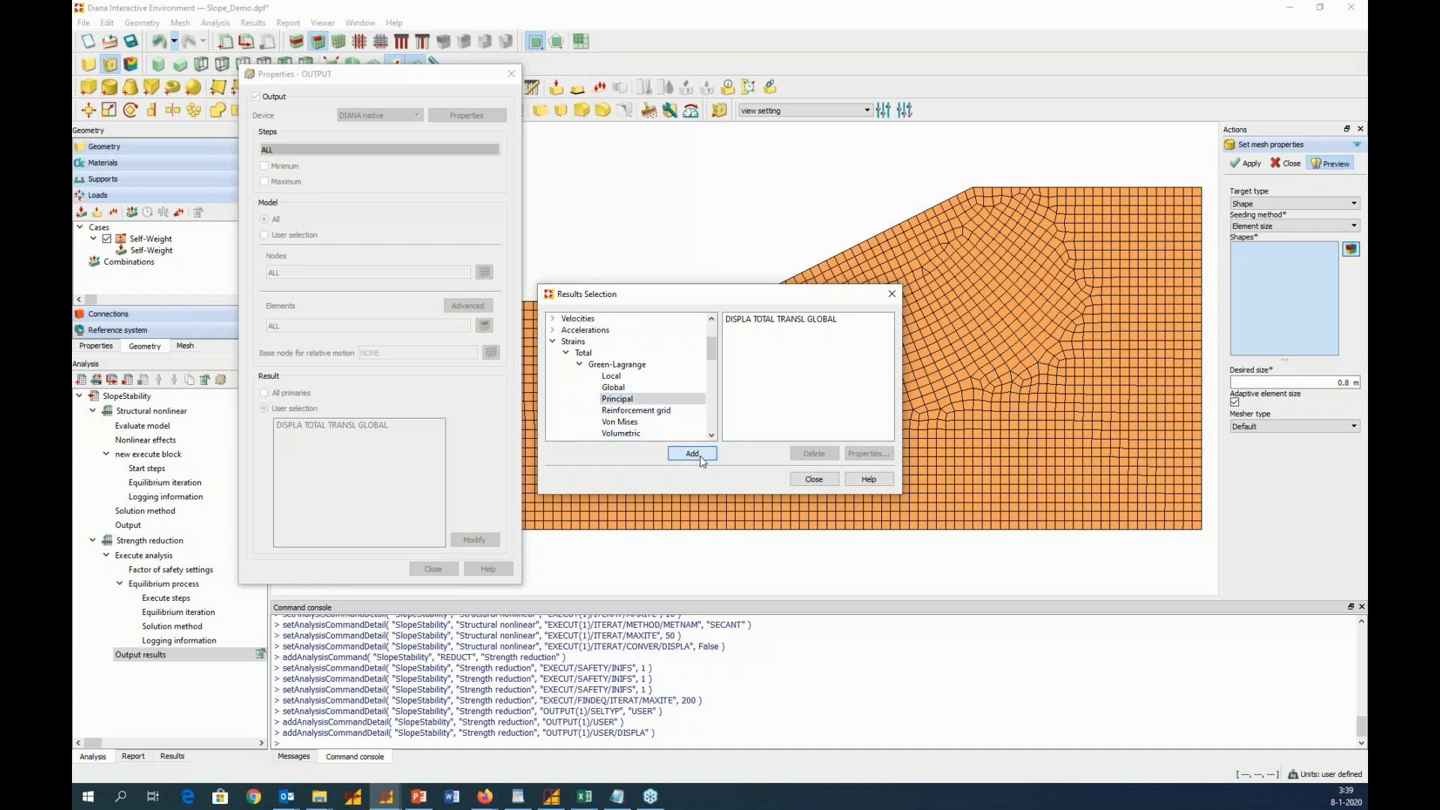
click(824, 478)
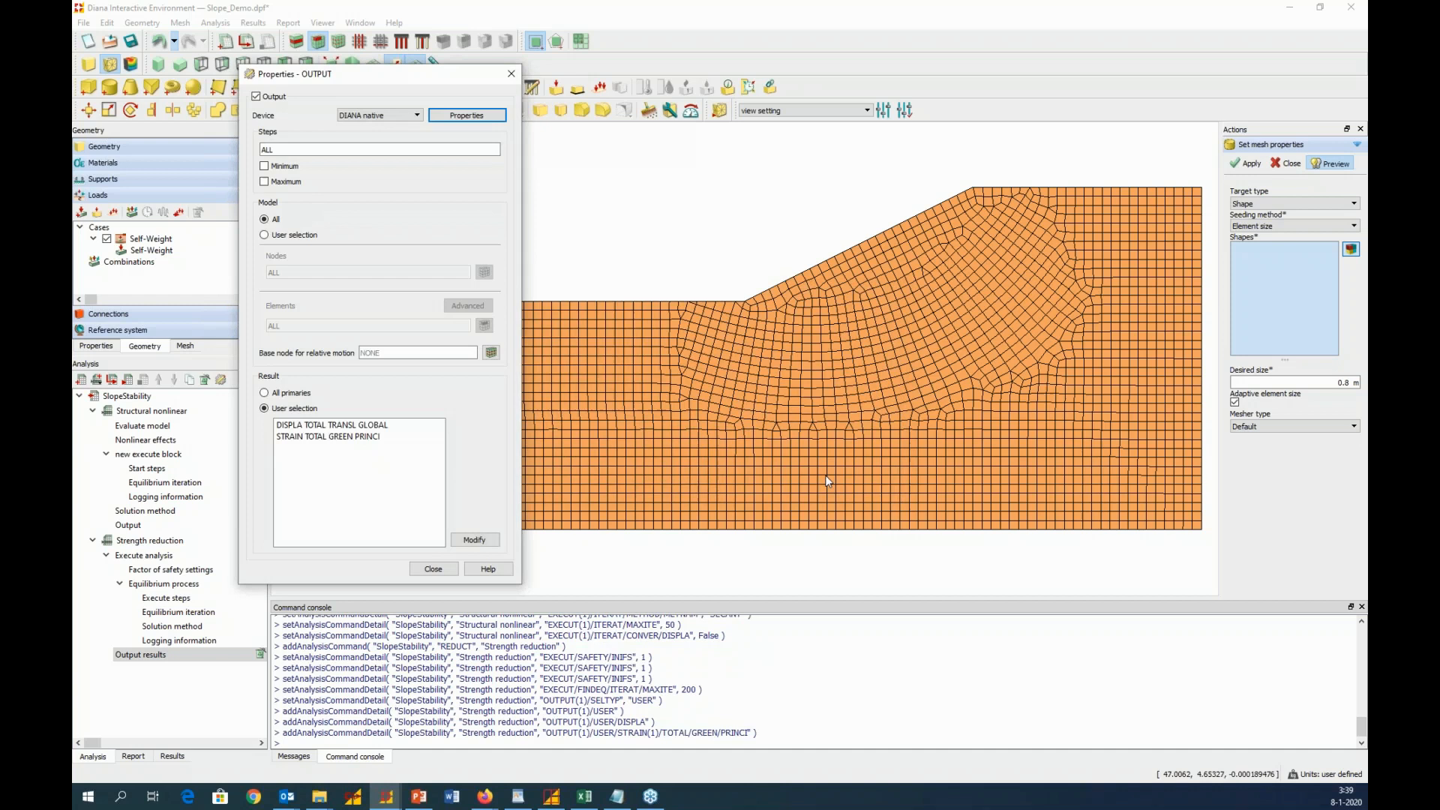
click(434, 569)
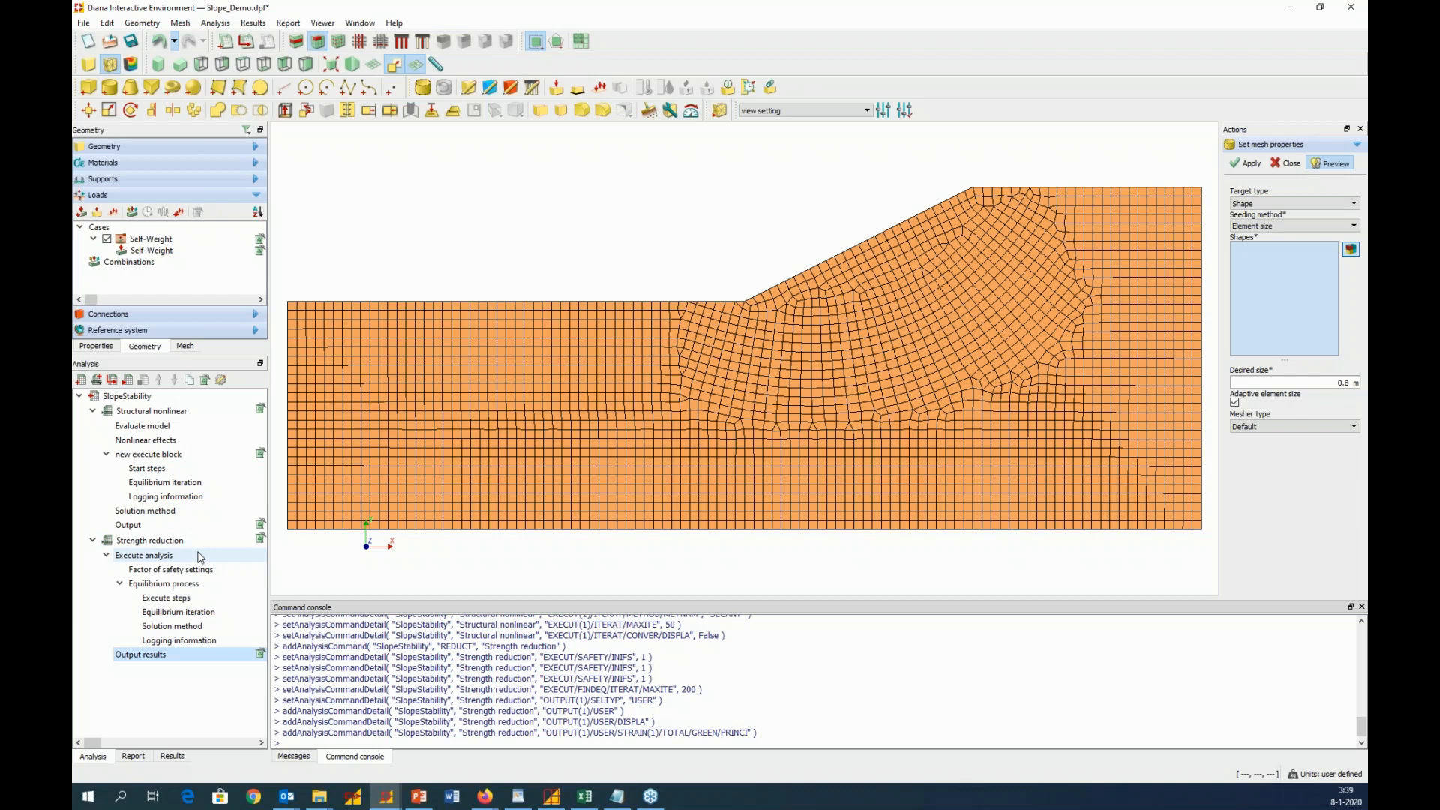
Run the SlopeStability analysis and show the solver messages
click(129, 385)
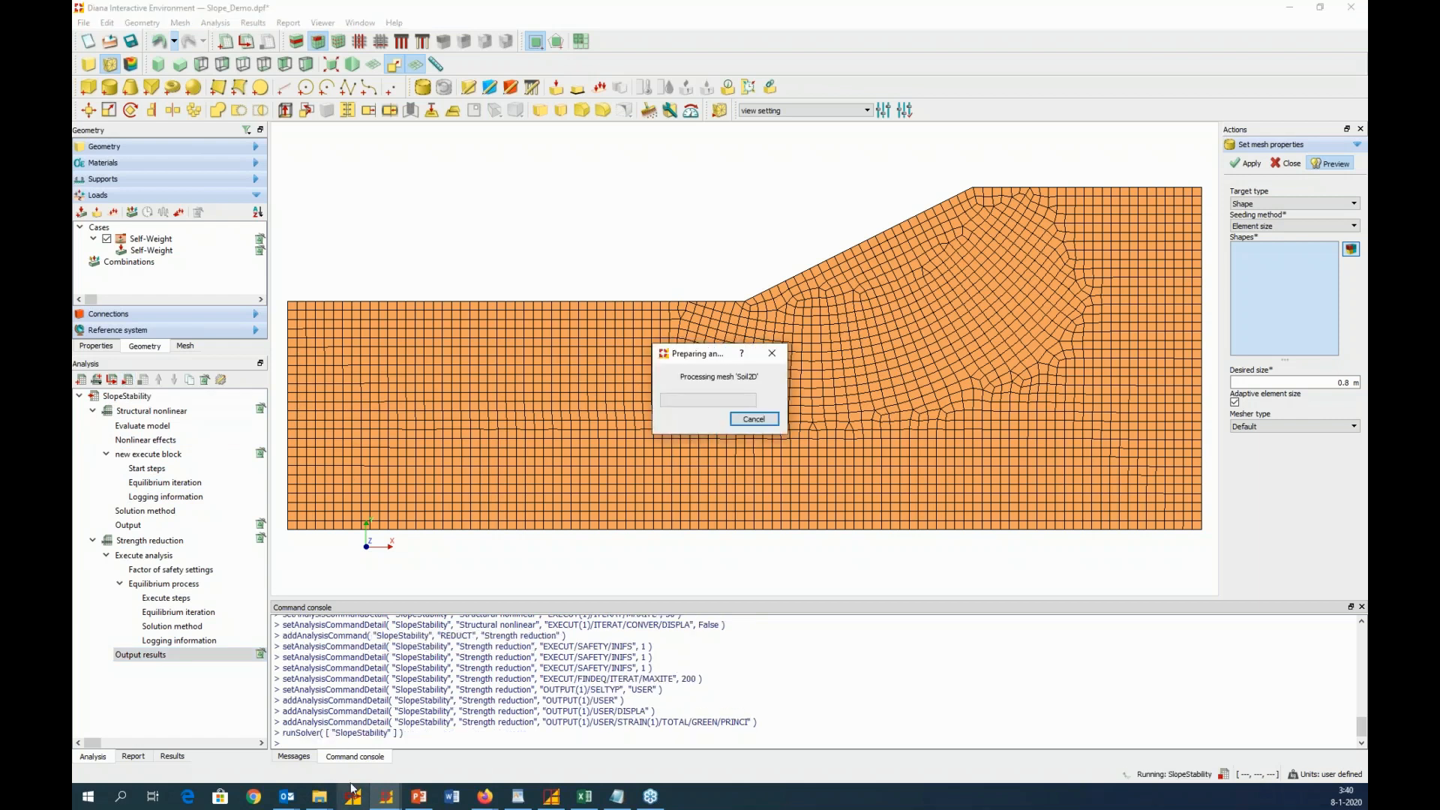
key(Return)
click(297, 757)
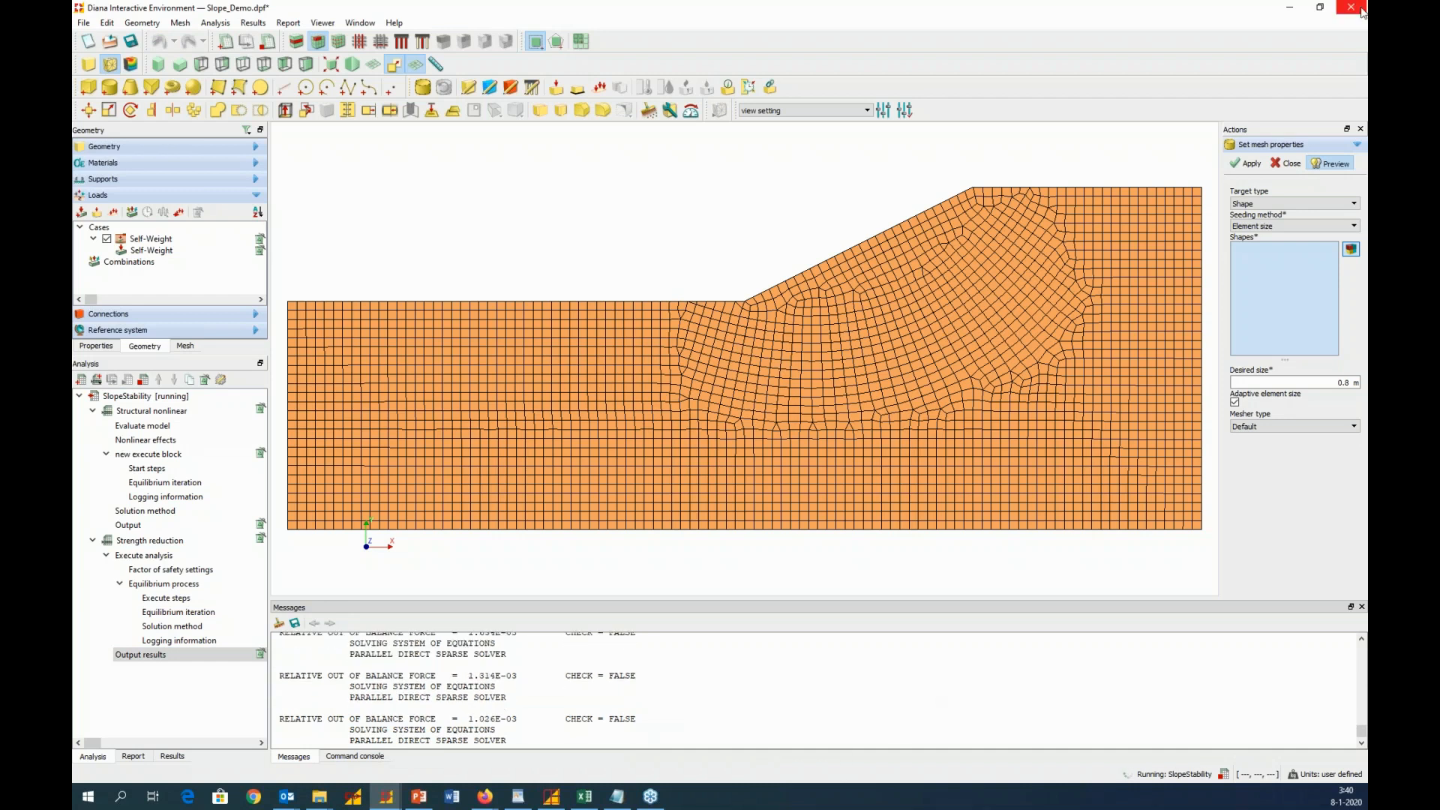
Minimize the Slope_Demo window and switch to the other Diana window with the solved Demo_slope model
click(1289, 10)
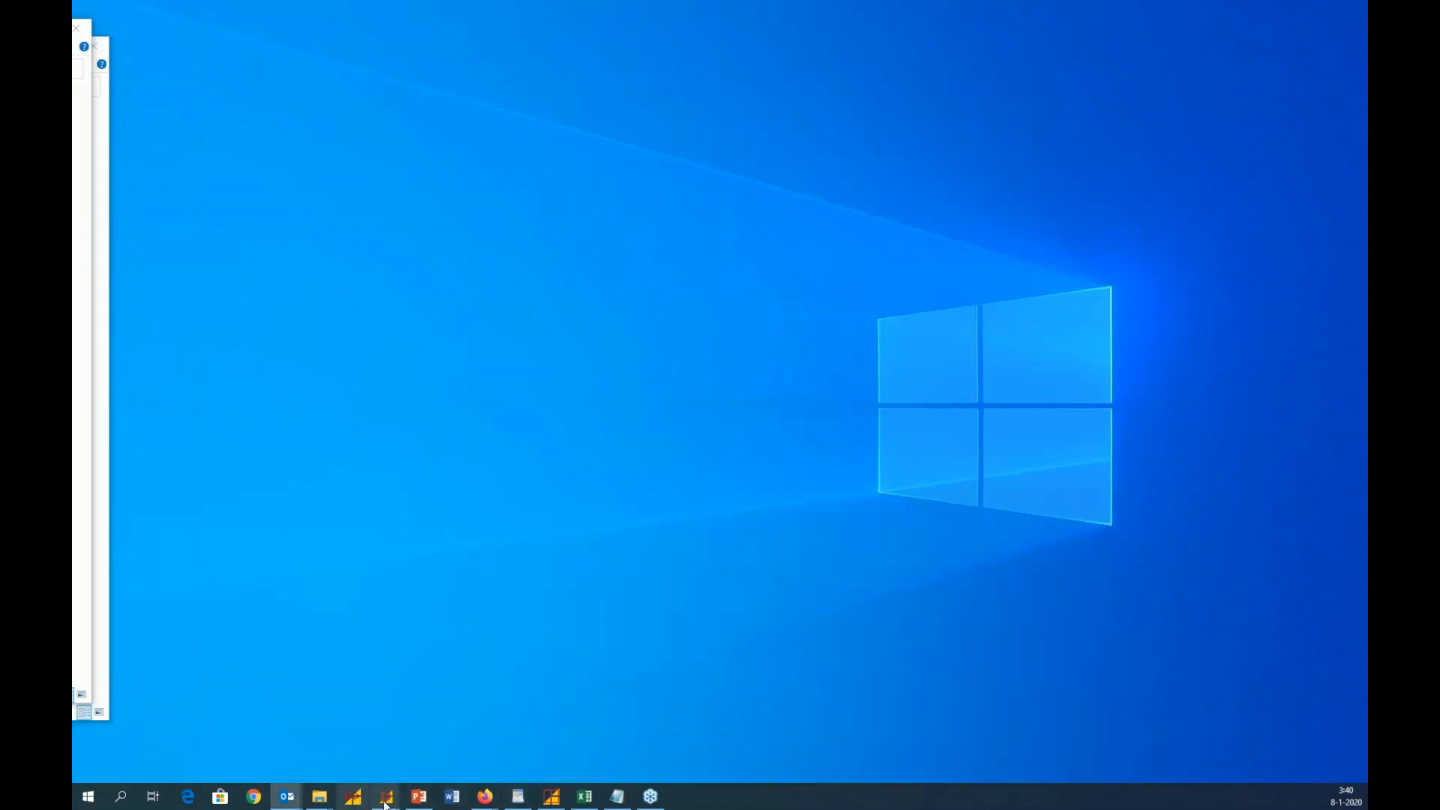
mouse_move(388, 802)
click(327, 716)
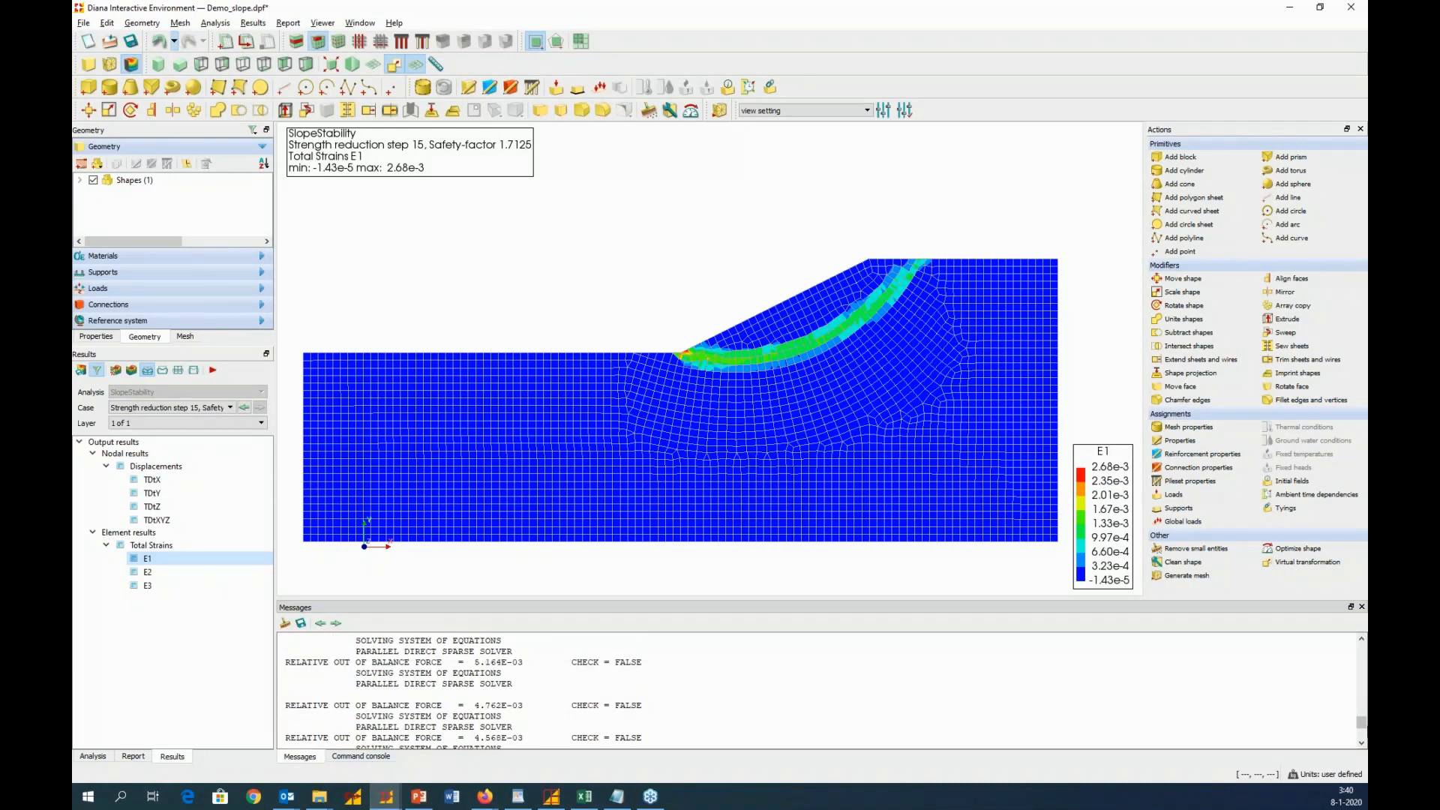
Review the end of the solver log in an enlarged messages area for the final factor of safety, then restore the area's size
drag(1362, 722, 1364, 745)
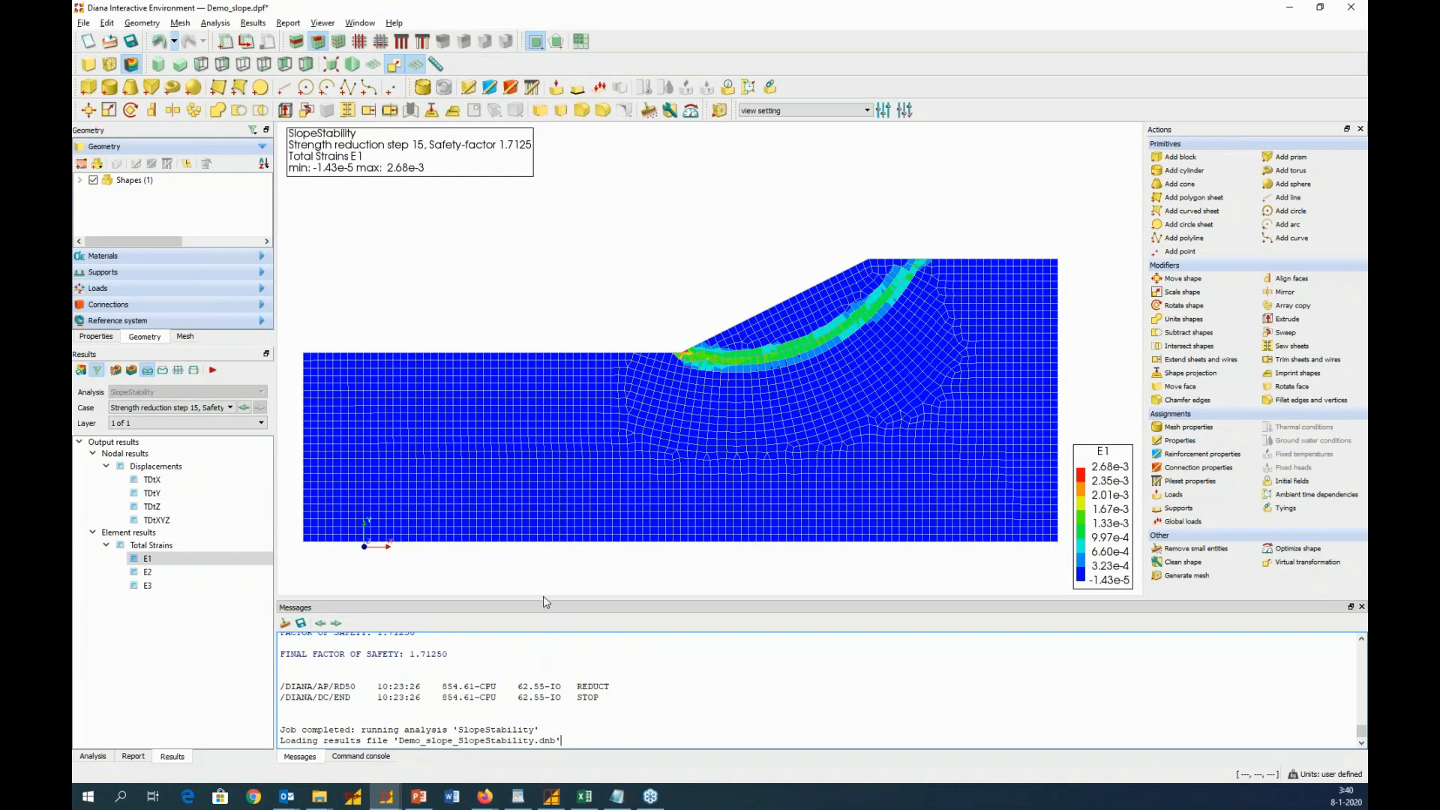
drag(543, 597, 538, 381)
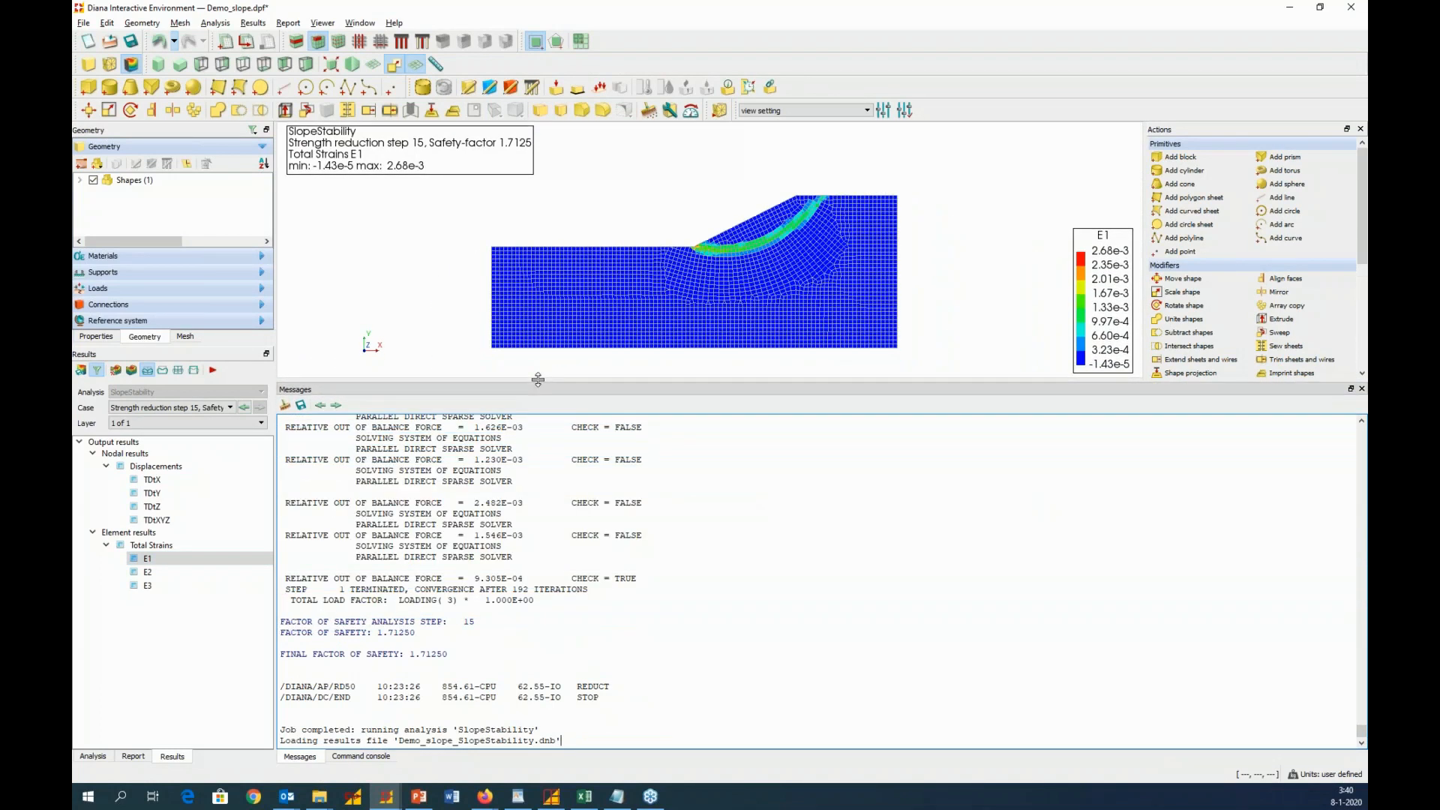
scroll(518, 534, up, 10)
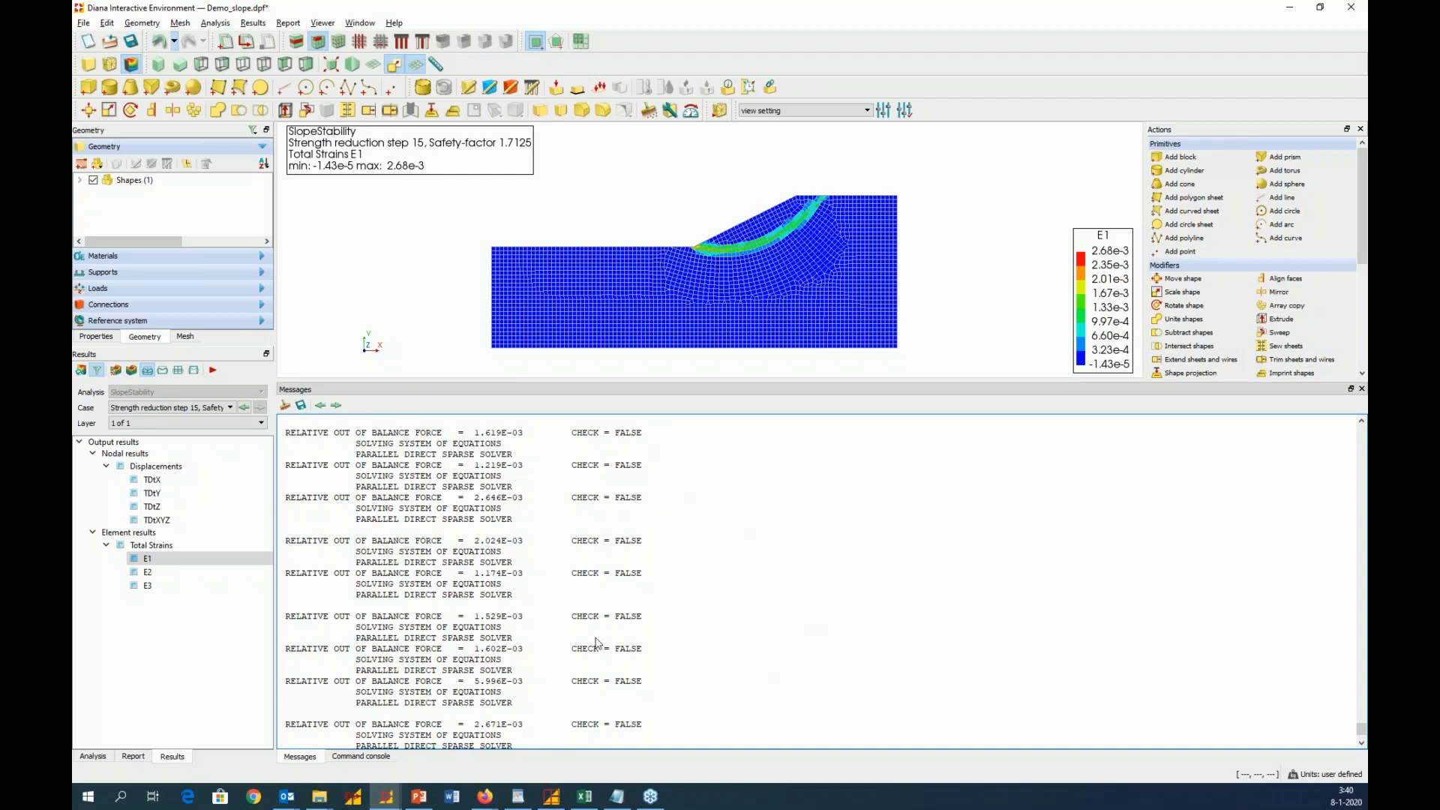
scroll(558, 609, down, 5)
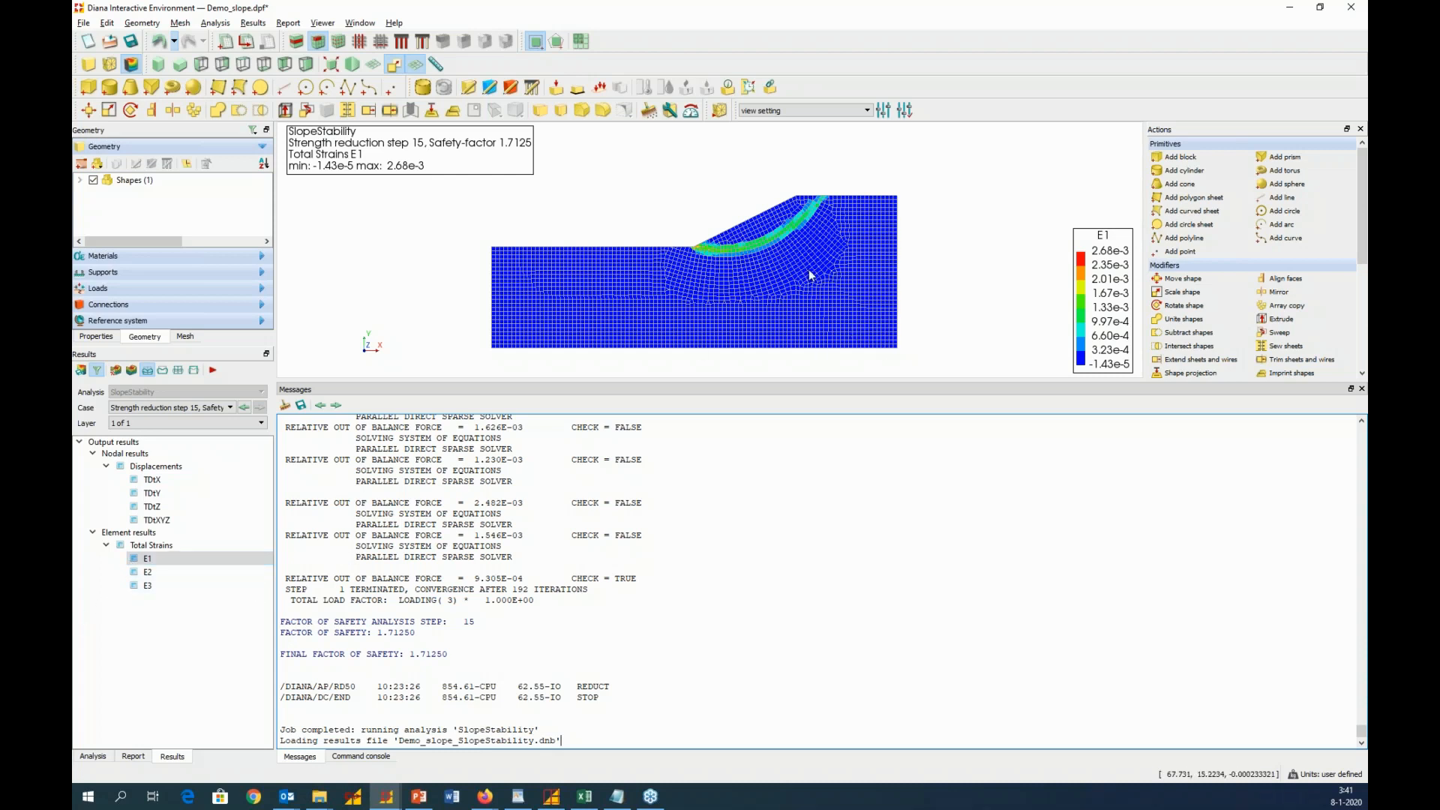
drag(780, 387, 823, 593)
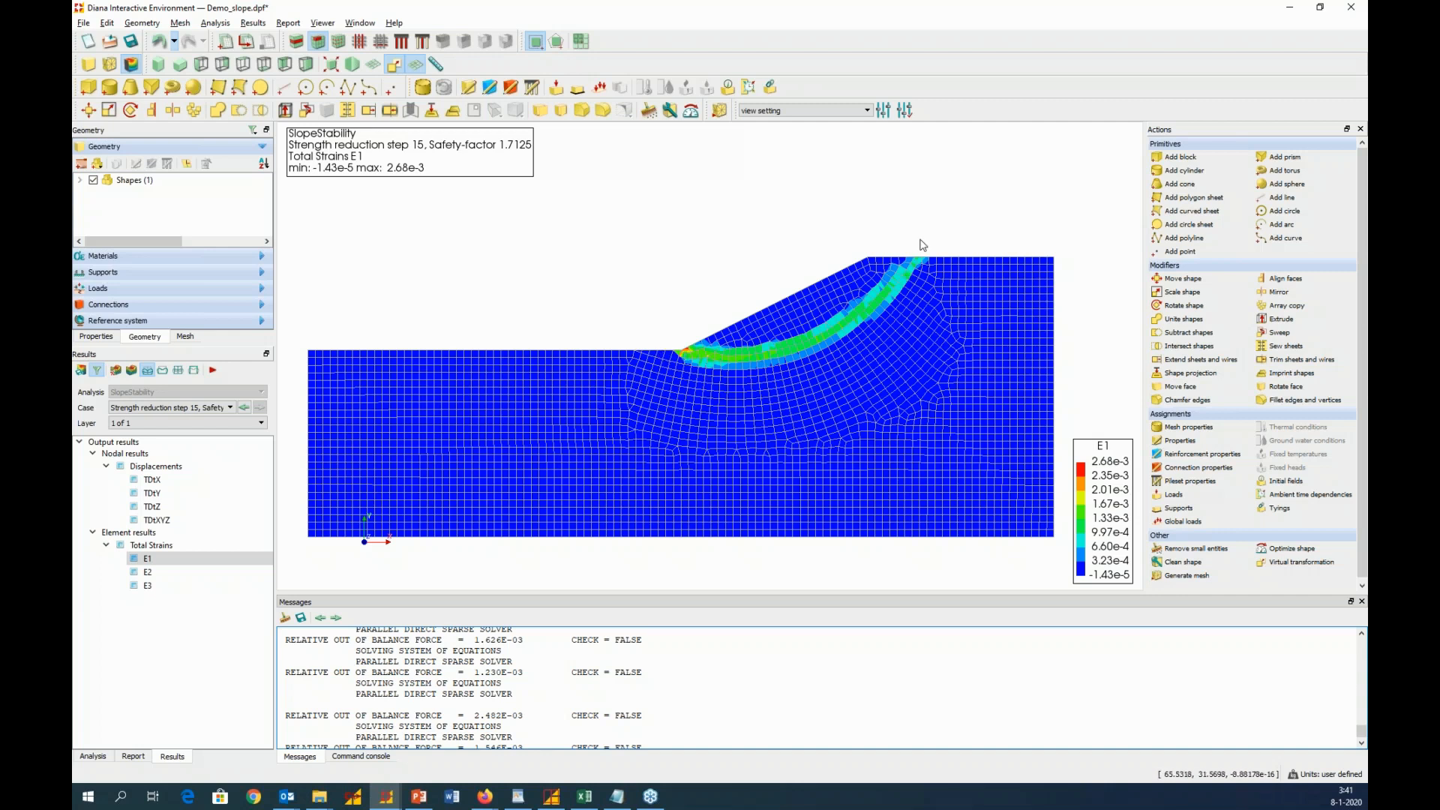
Display the TDtXYZ total displacement contours, then return to the E1 total strain contours
click(158, 520)
right_click(158, 520)
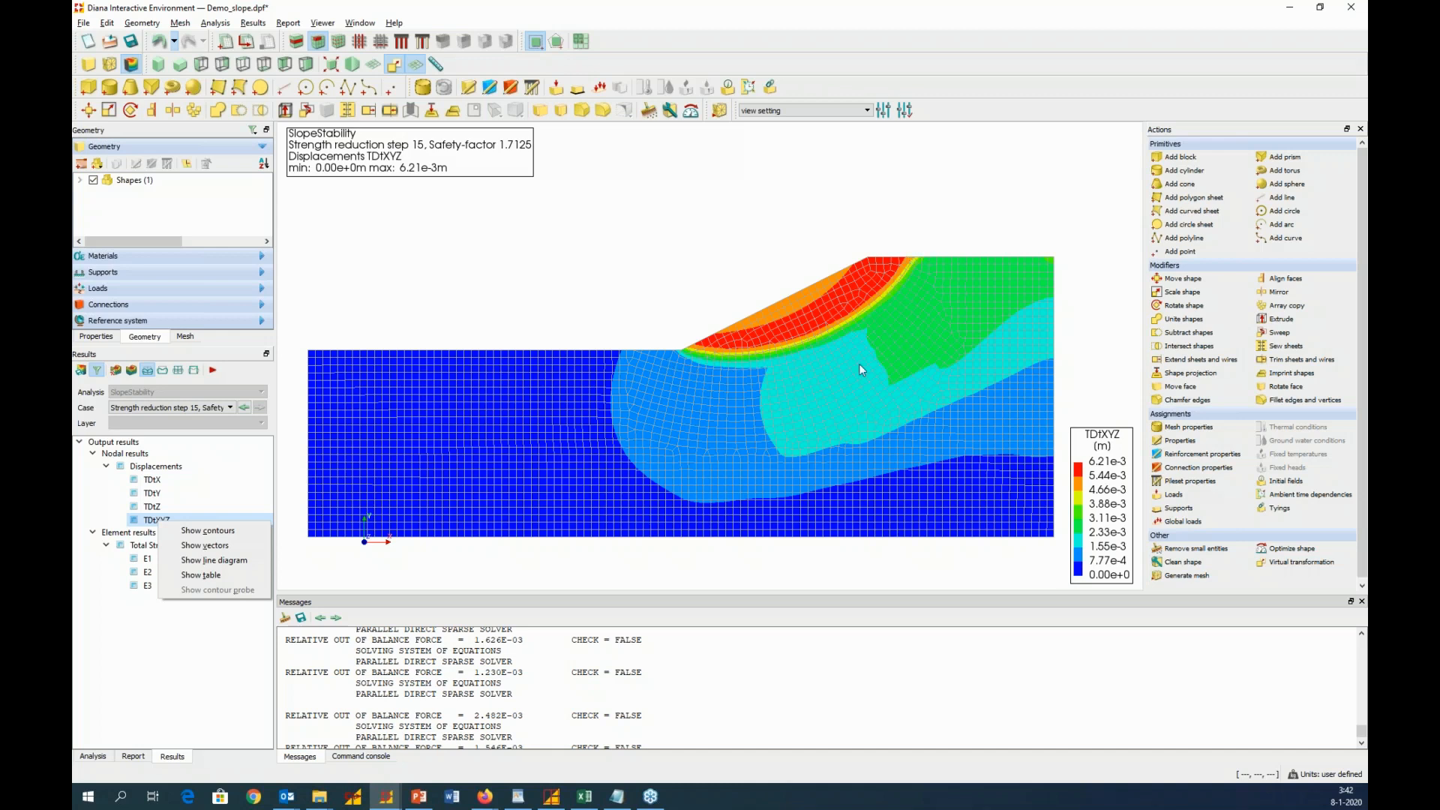
click(148, 561)
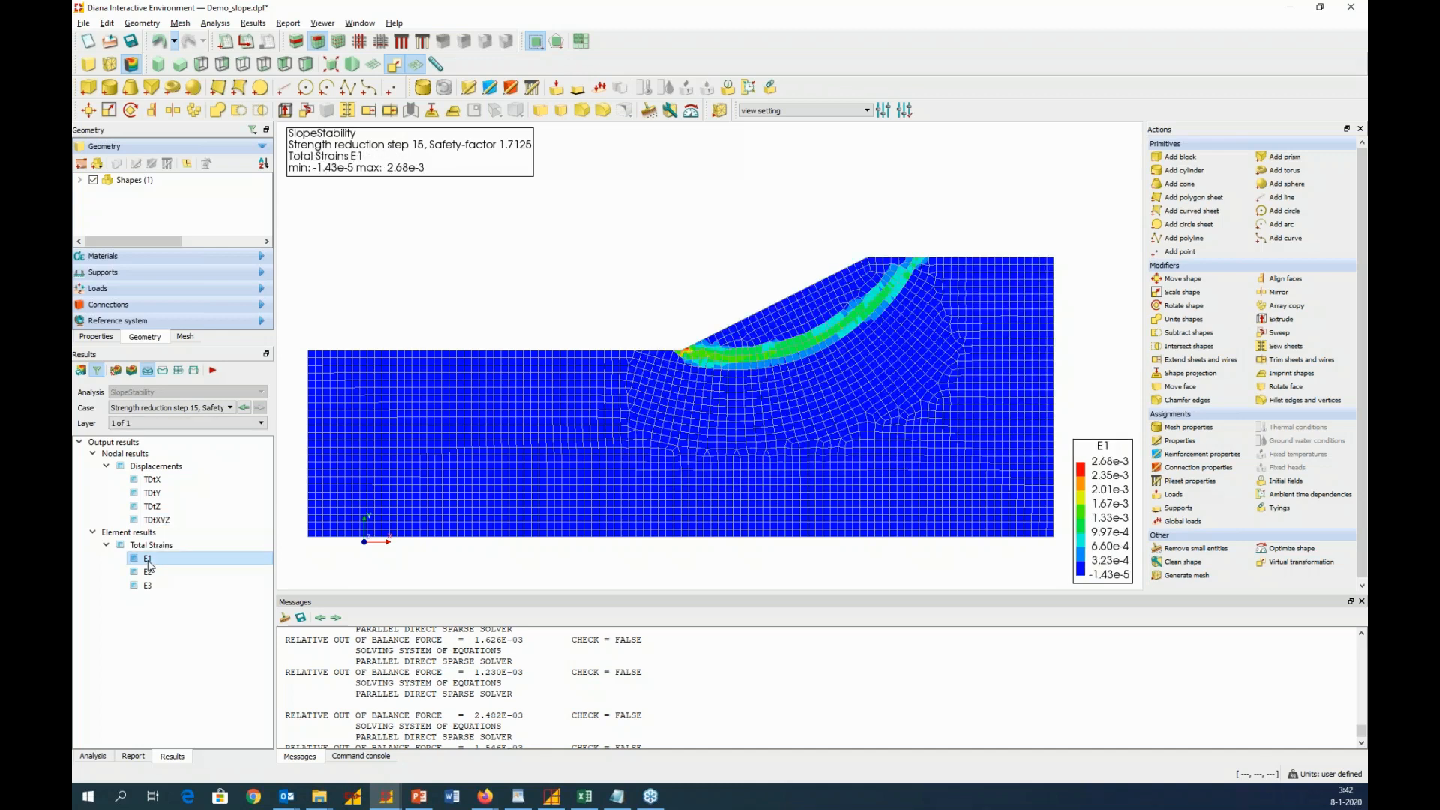